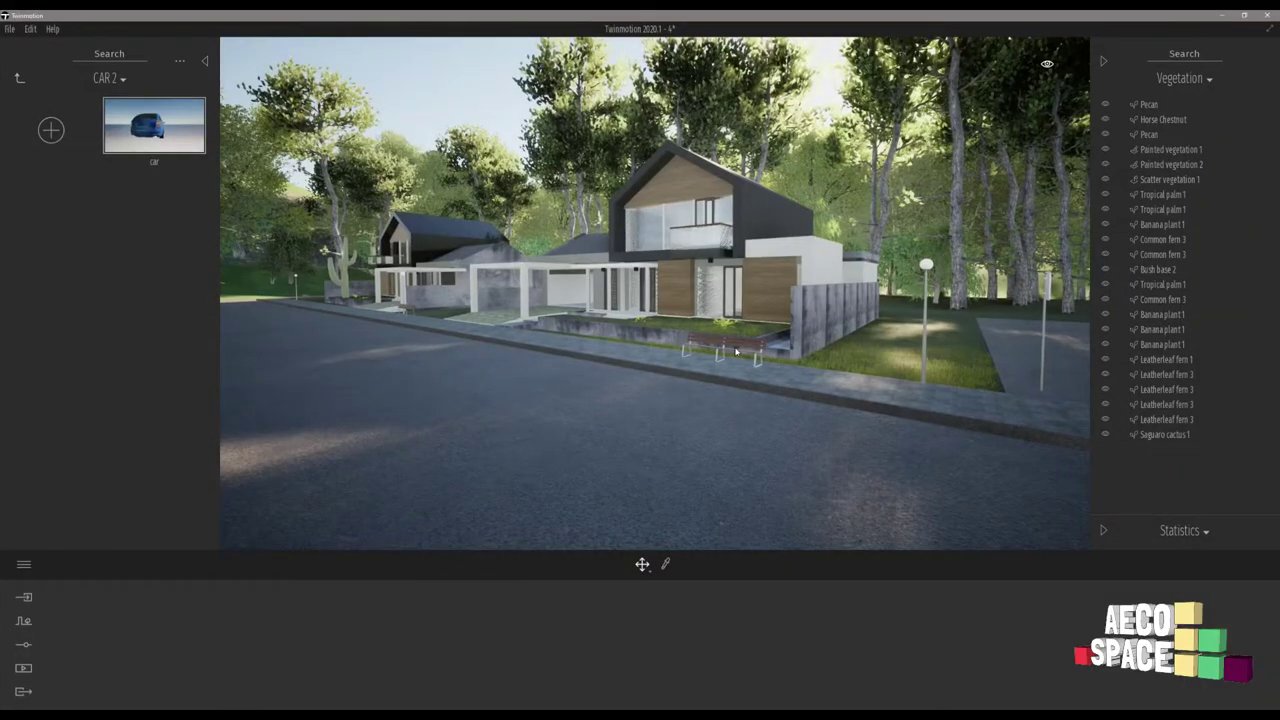
Step: Return the library to its top level and open the path types in the Context settings
right_drag(736, 351, 440, 349)
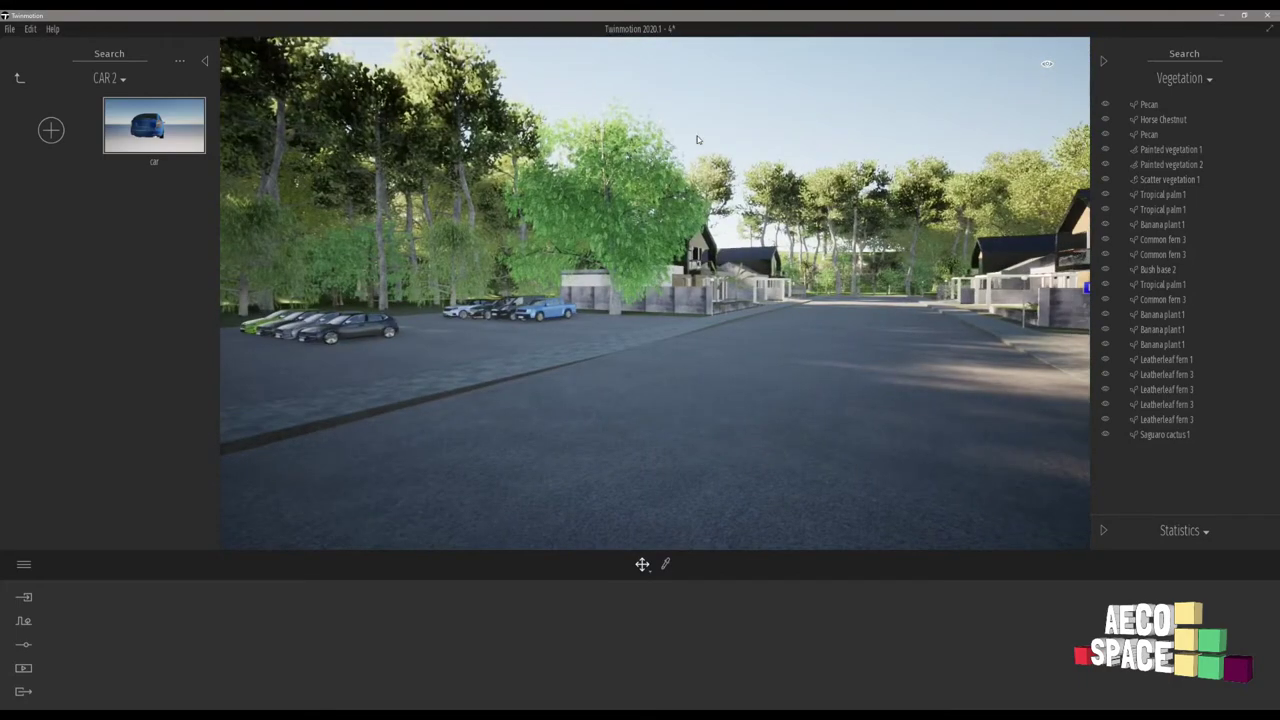
click(17, 78)
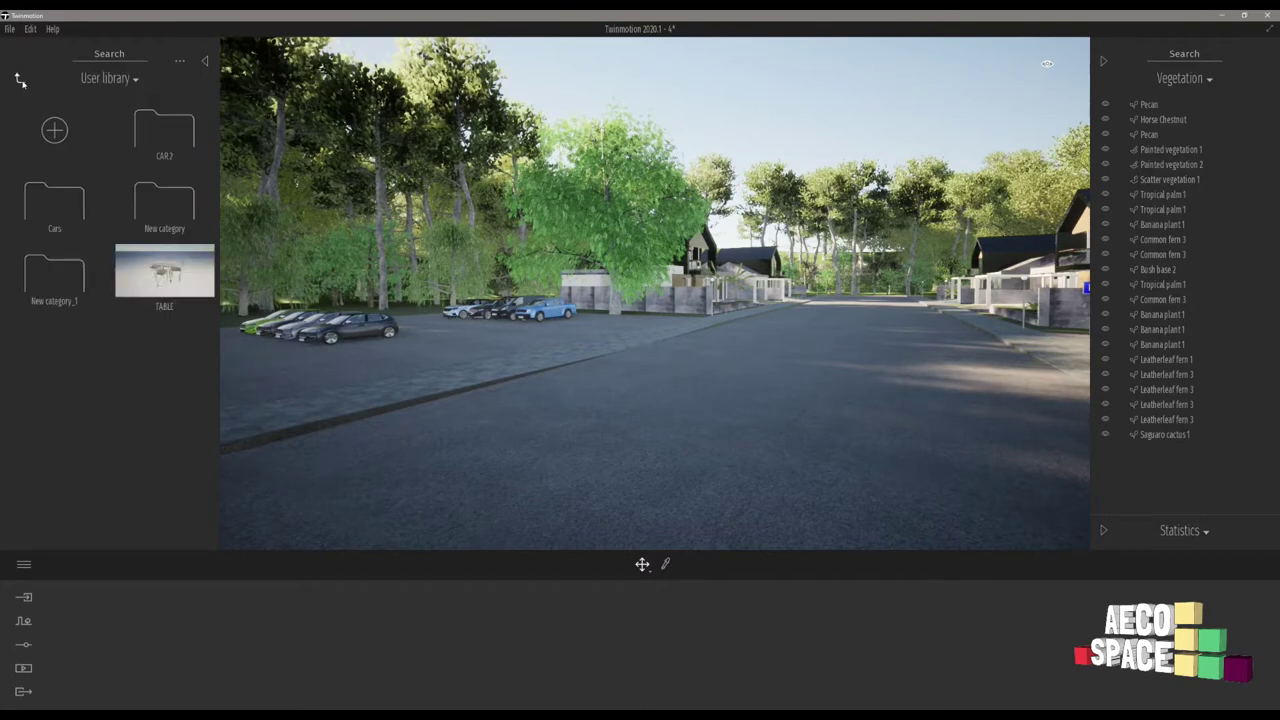
click(20, 80)
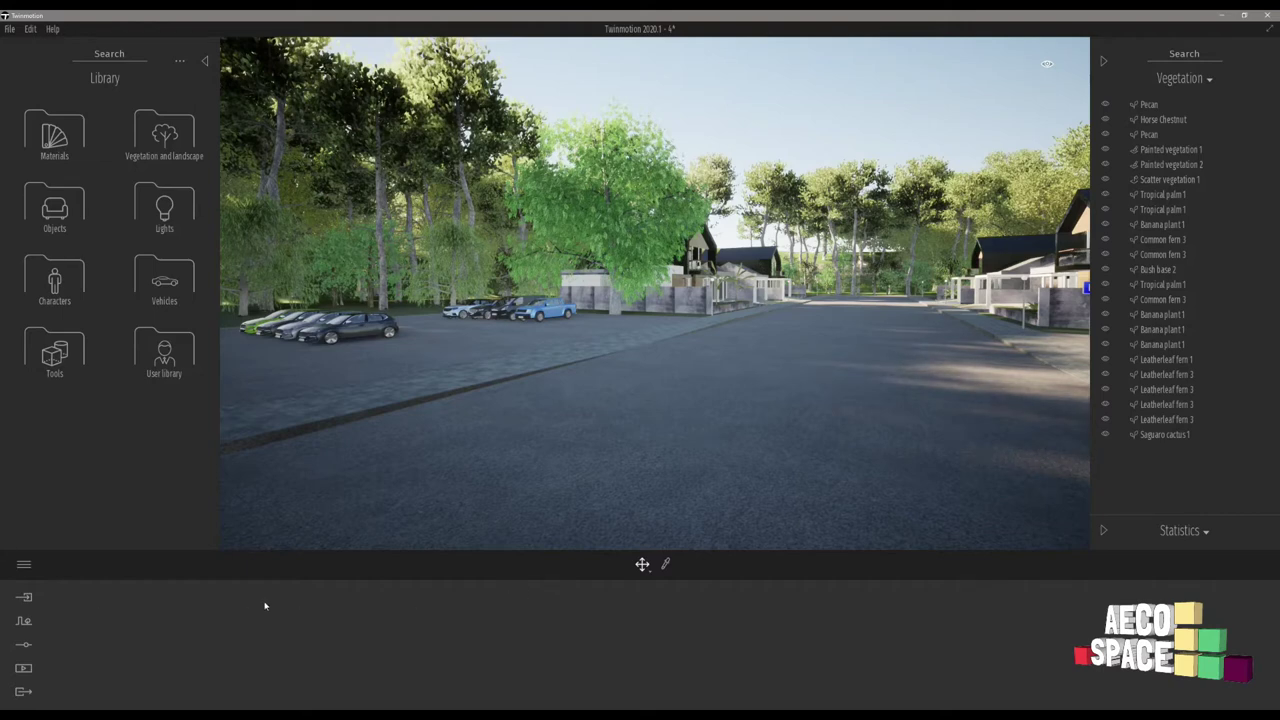
click(24, 622)
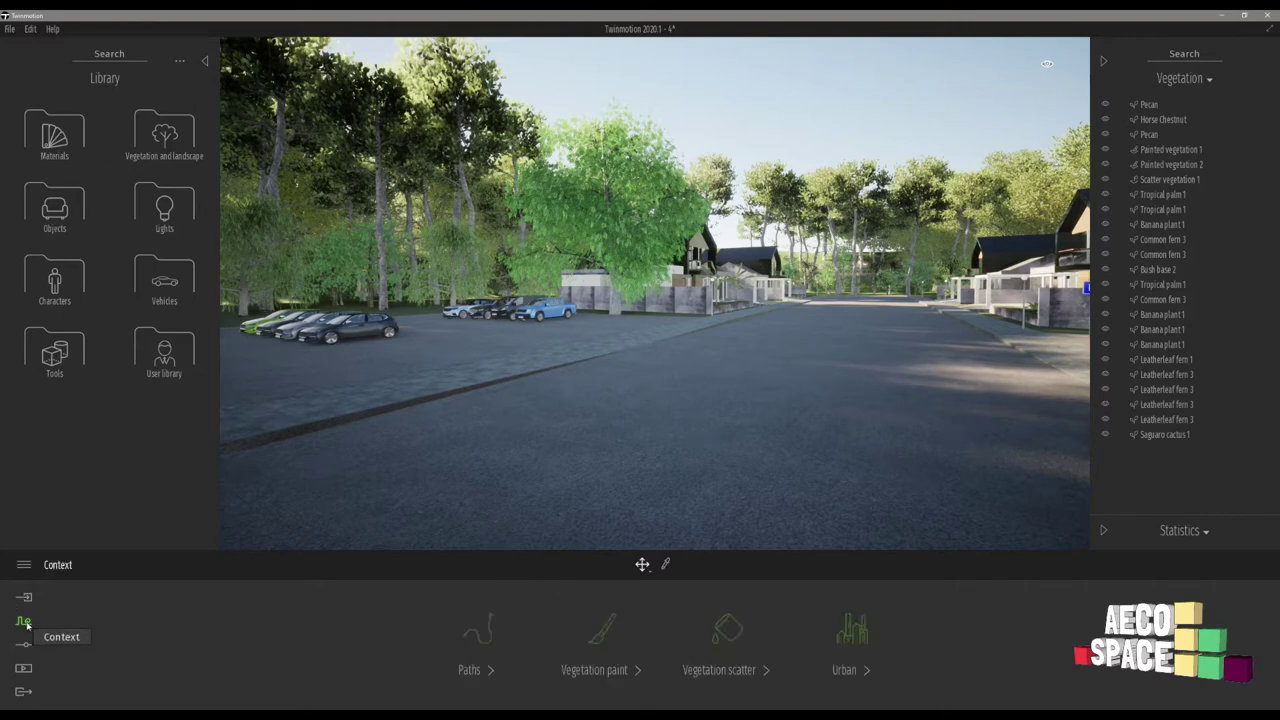
click(477, 645)
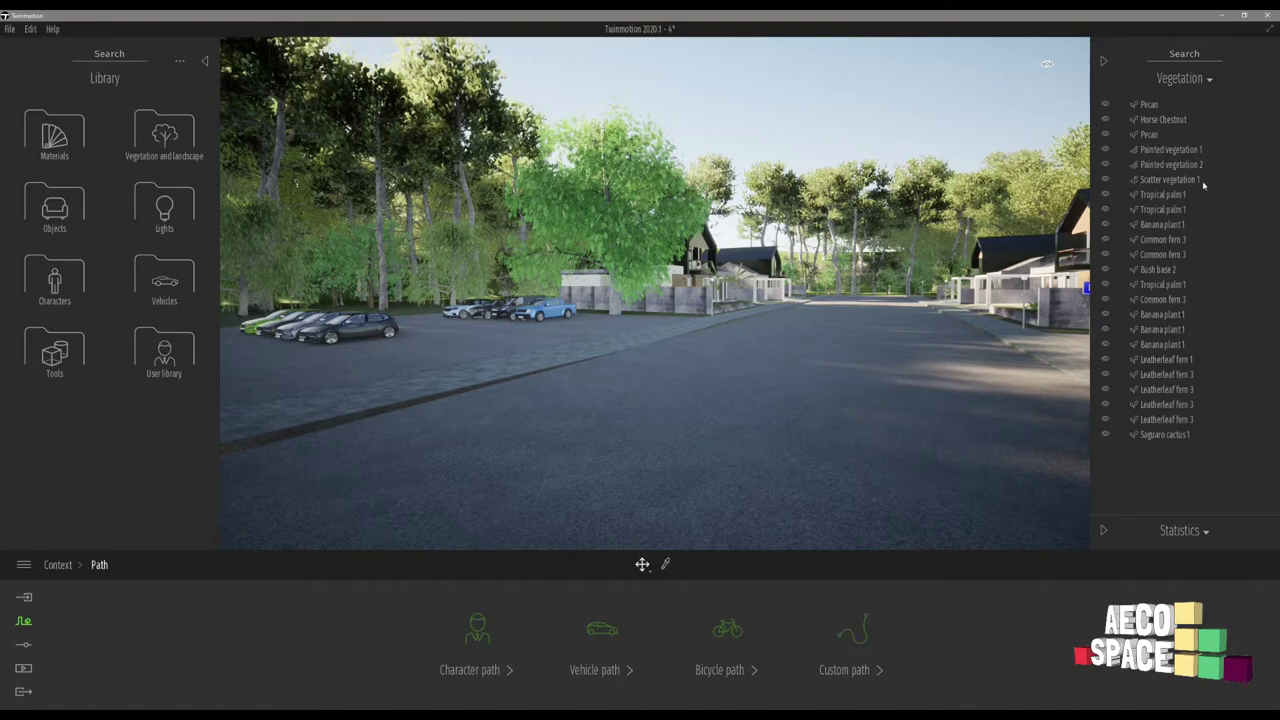
Step: Hide Painted vegetation 1, the Pecan tree beside the street and Painted vegetation 2
click(936, 212)
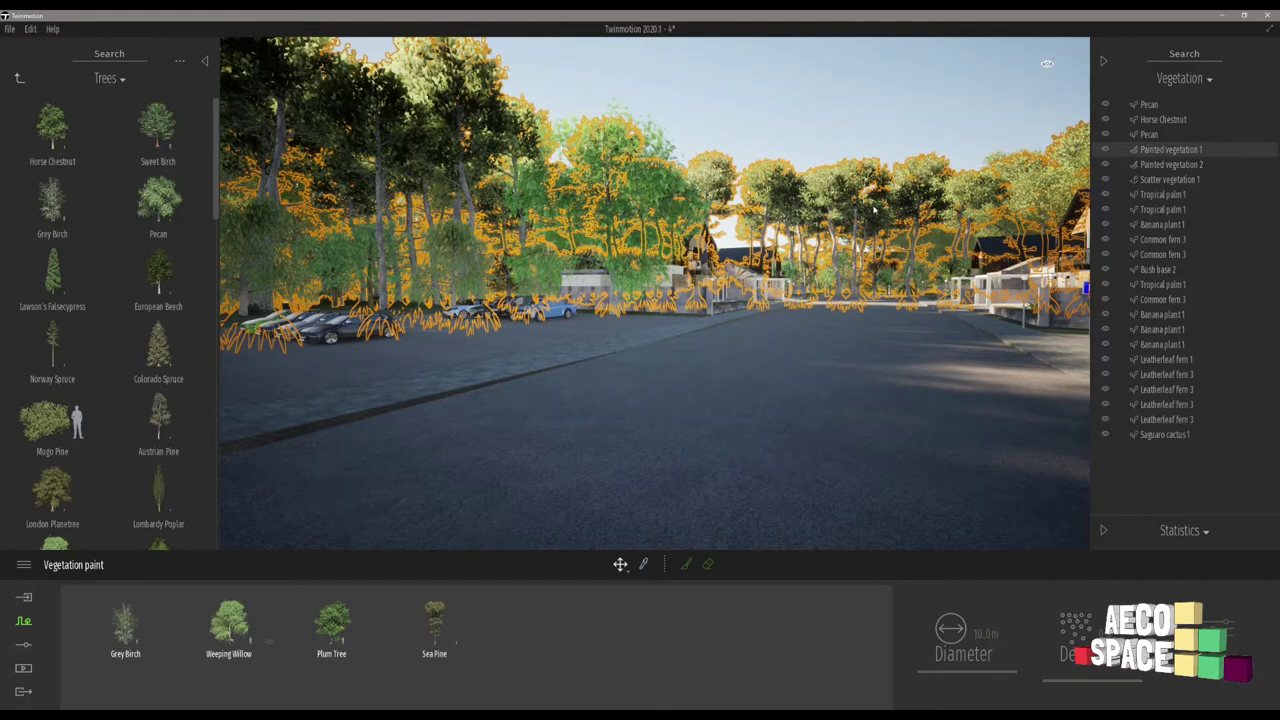
click(1106, 151)
click(640, 215)
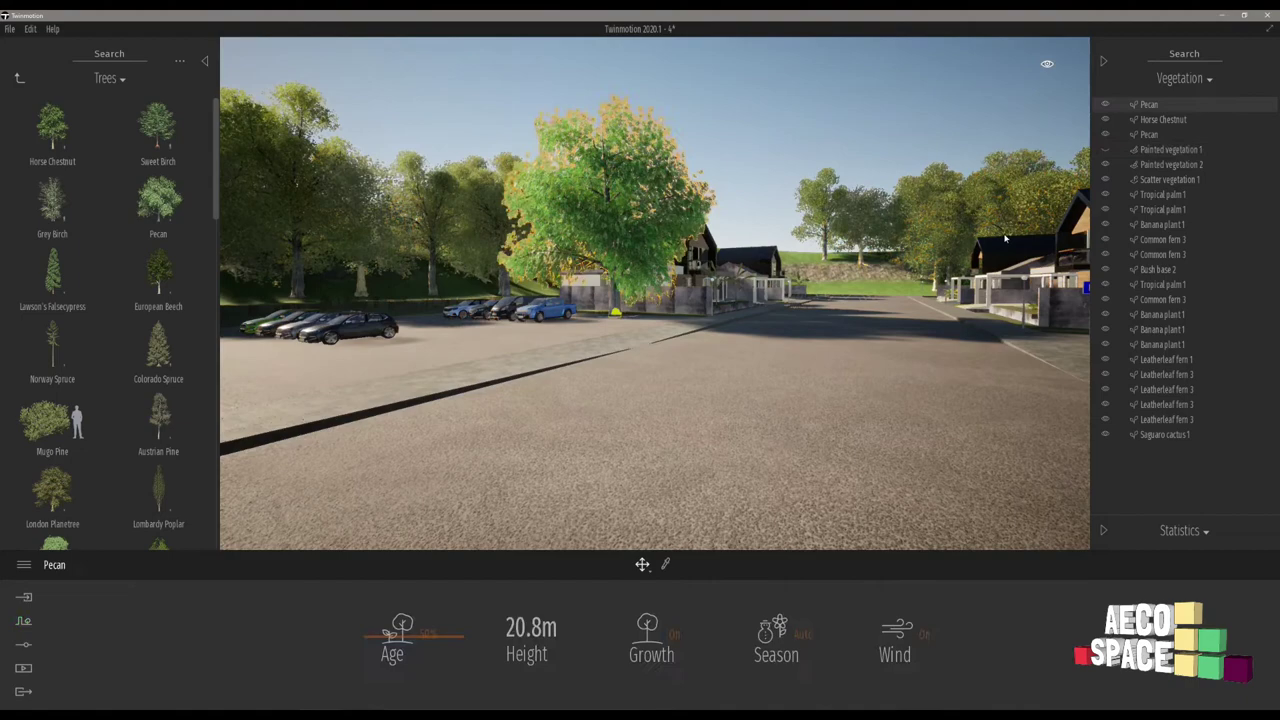
click(1105, 104)
click(1105, 149)
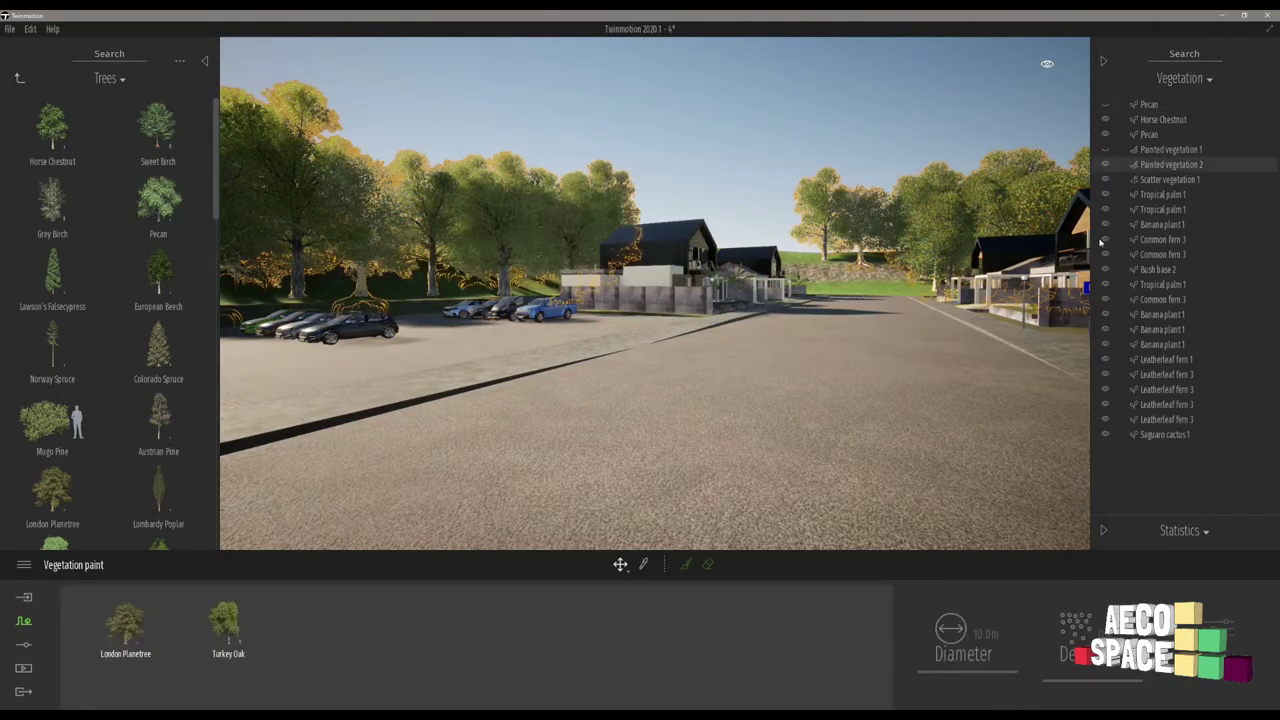
click(1105, 164)
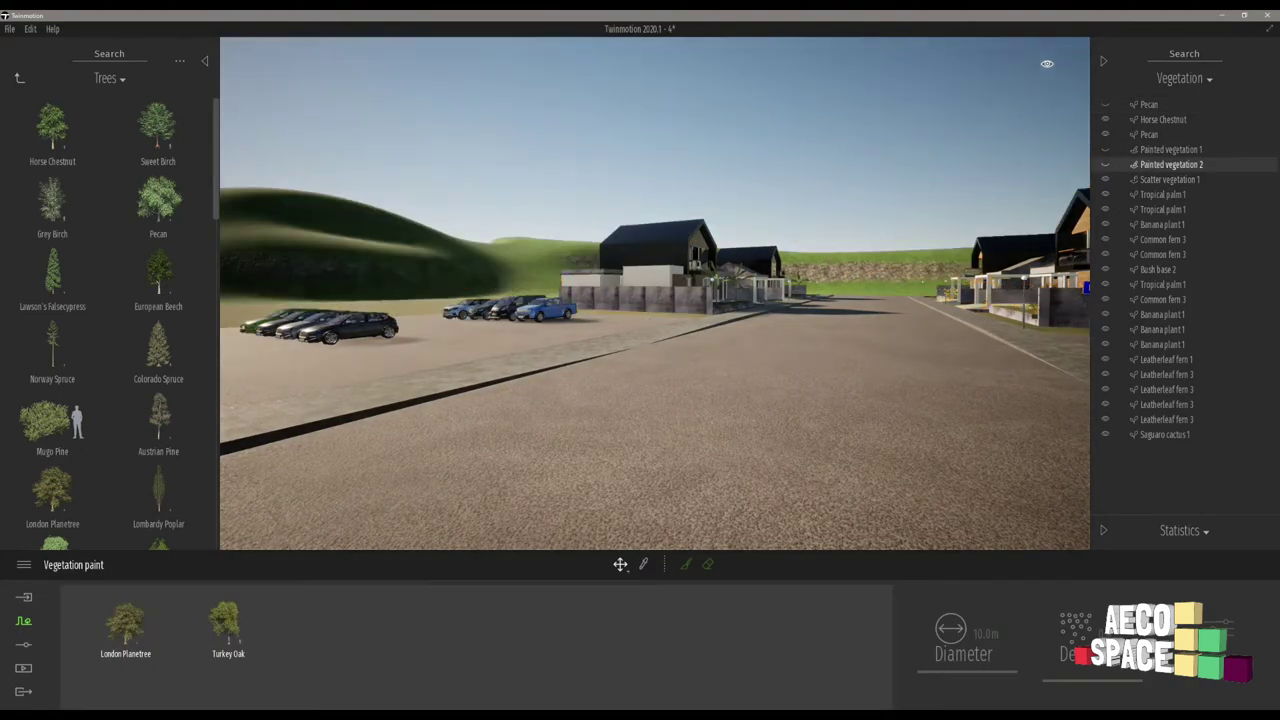
Step: Select the remaining Pecan and the Horse Chestnut behind the parking lot and hide both trees
right_drag(490, 230, 830, 230)
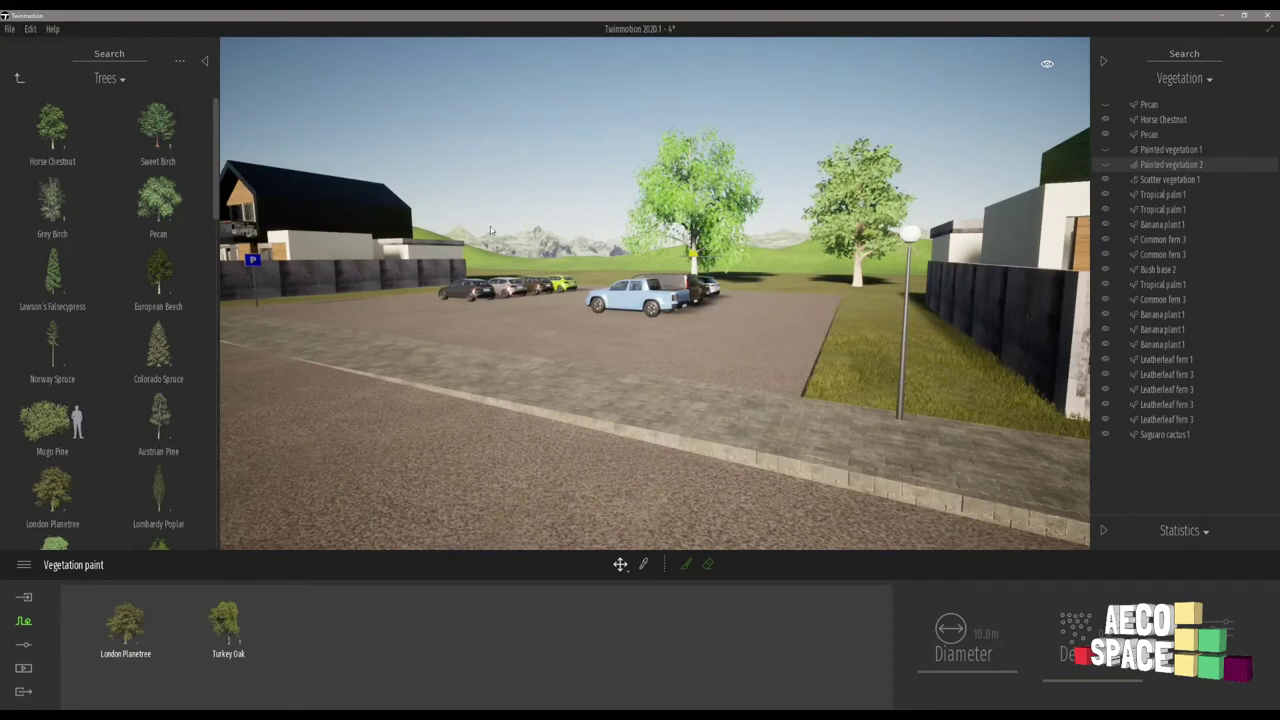
click(684, 197)
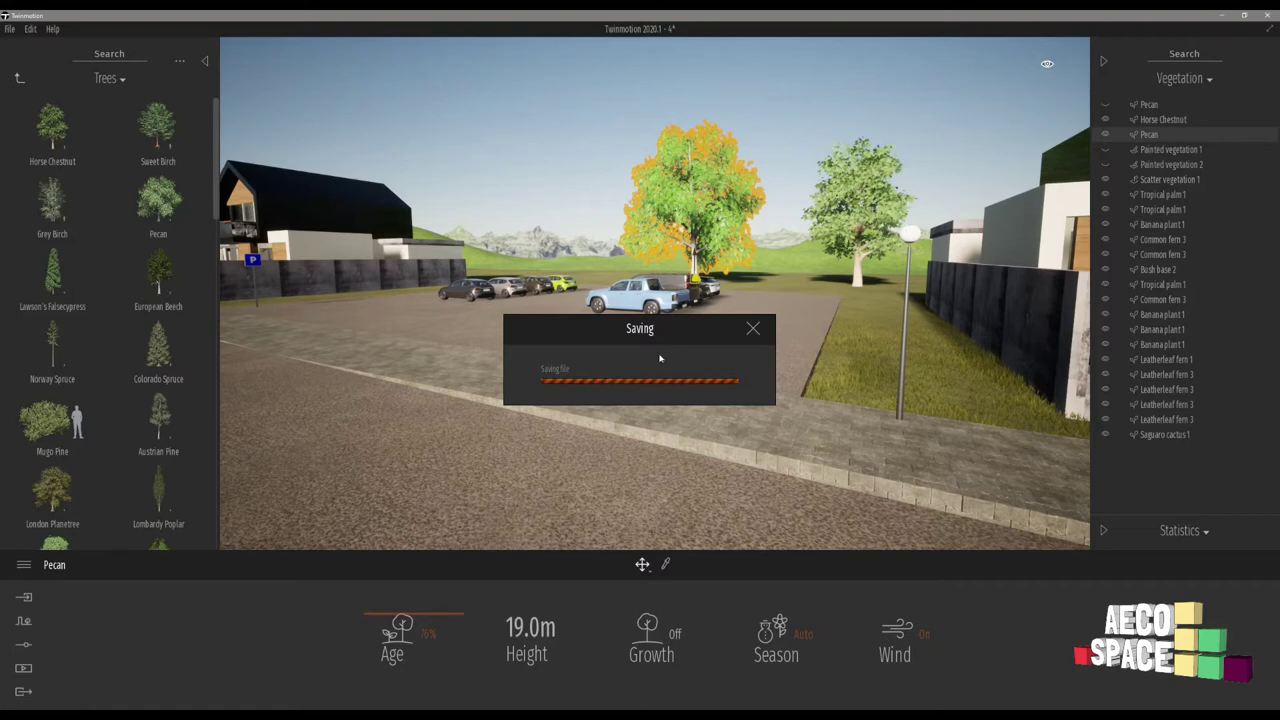
ctrl+click(877, 205)
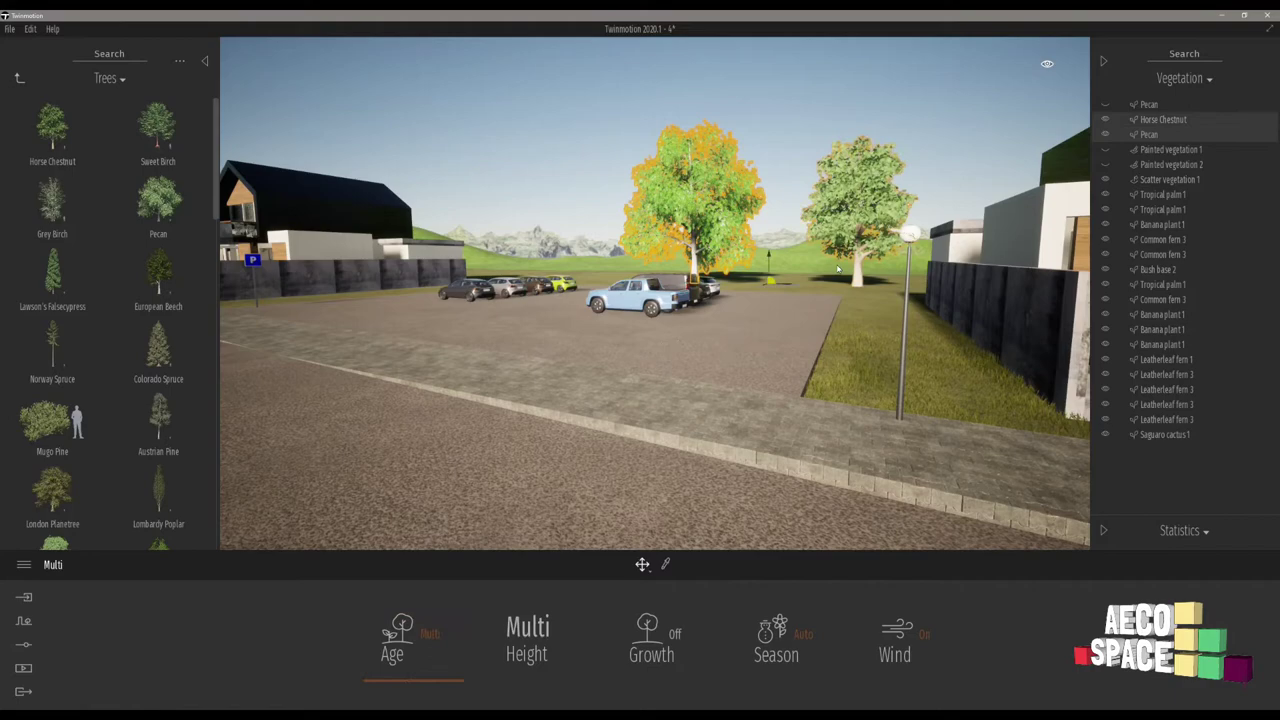
click(1106, 119)
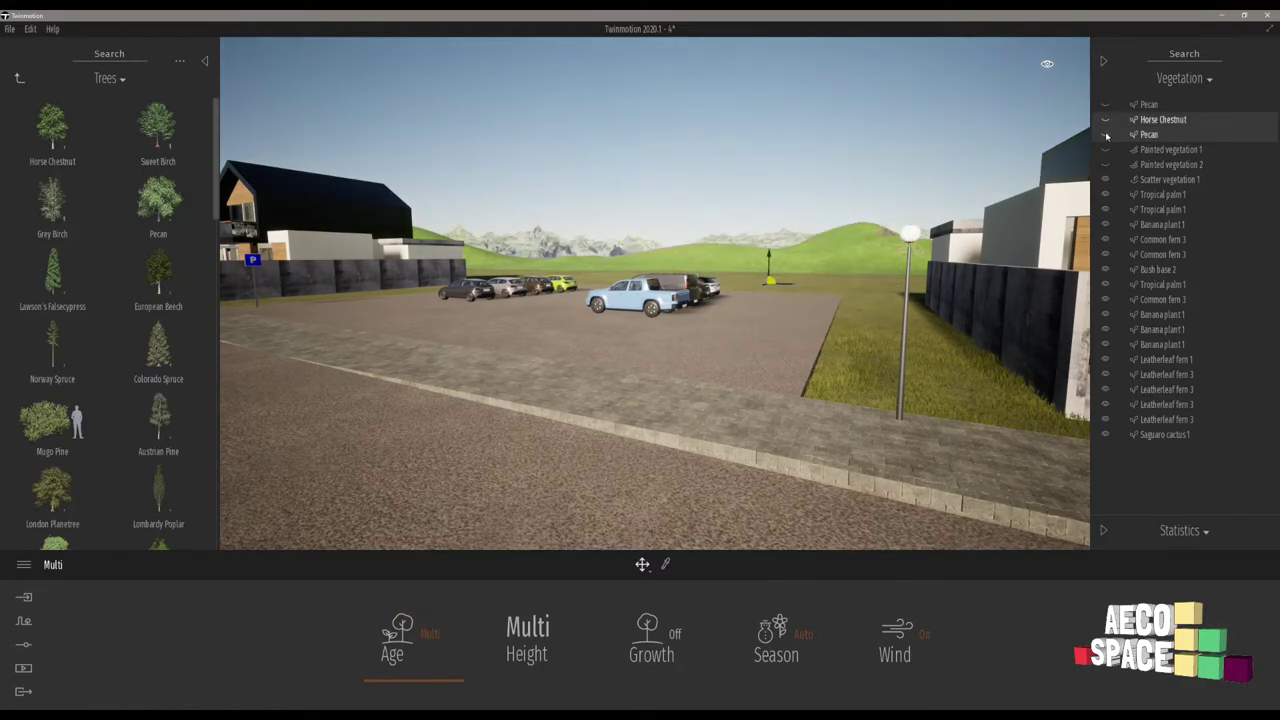
Step: Start a character path at the outer end of the side-road sidewalk and lead it around the rounded corner into the main street
key(e)
right_drag(676, 265, 892, 372)
key(e)
right_drag(671, 372, 692, 282)
click(668, 357)
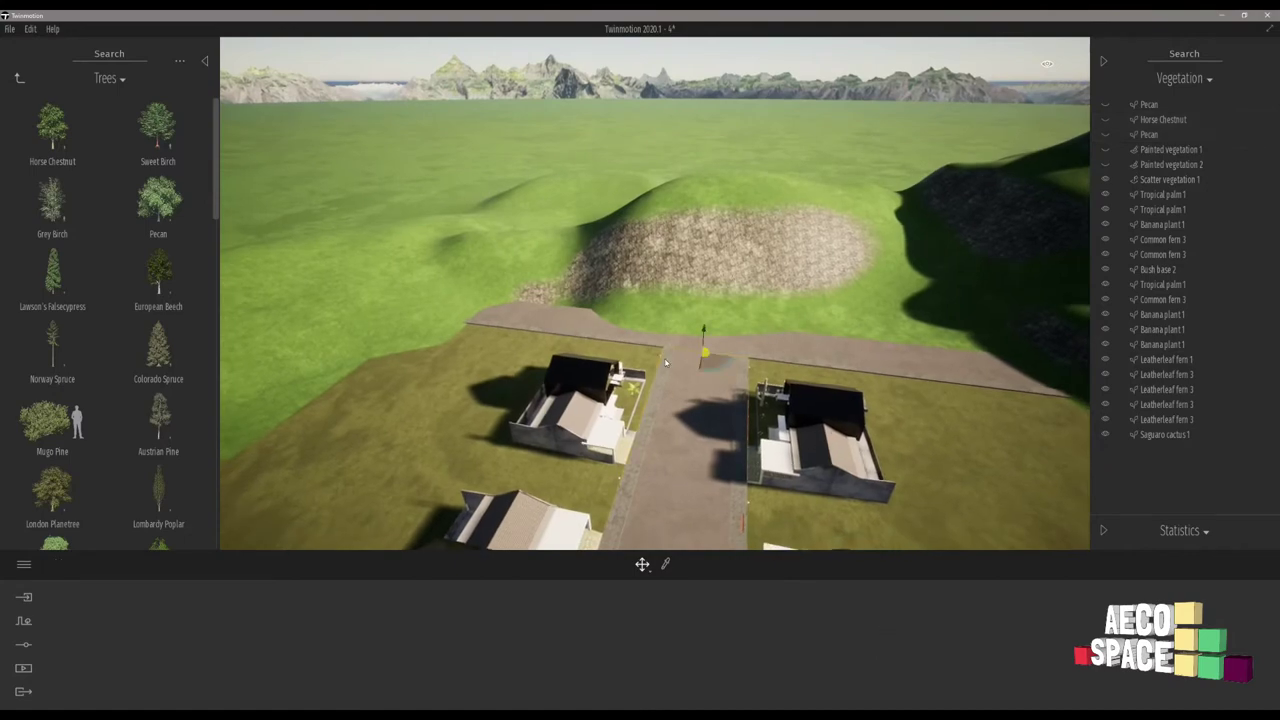
right_drag(668, 357, 930, 335)
key(s)
key(a)
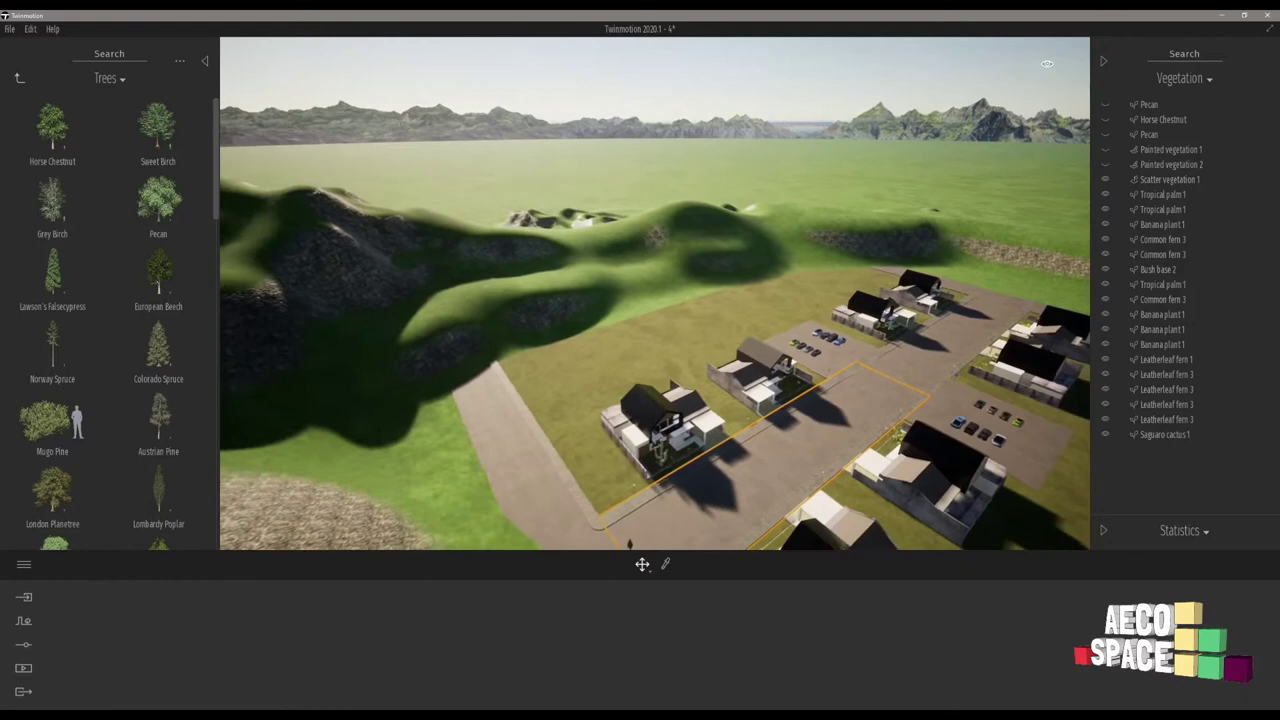
right_drag(565, 400, 540, 442)
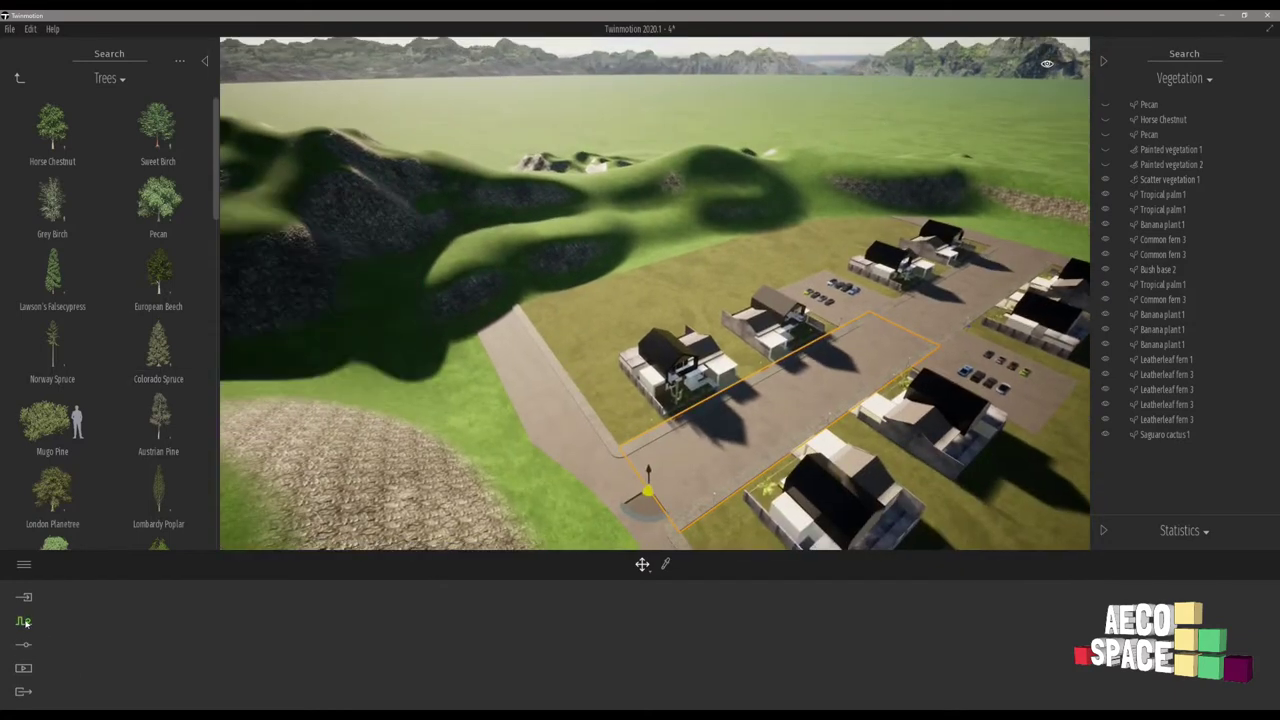
click(24, 621)
click(478, 632)
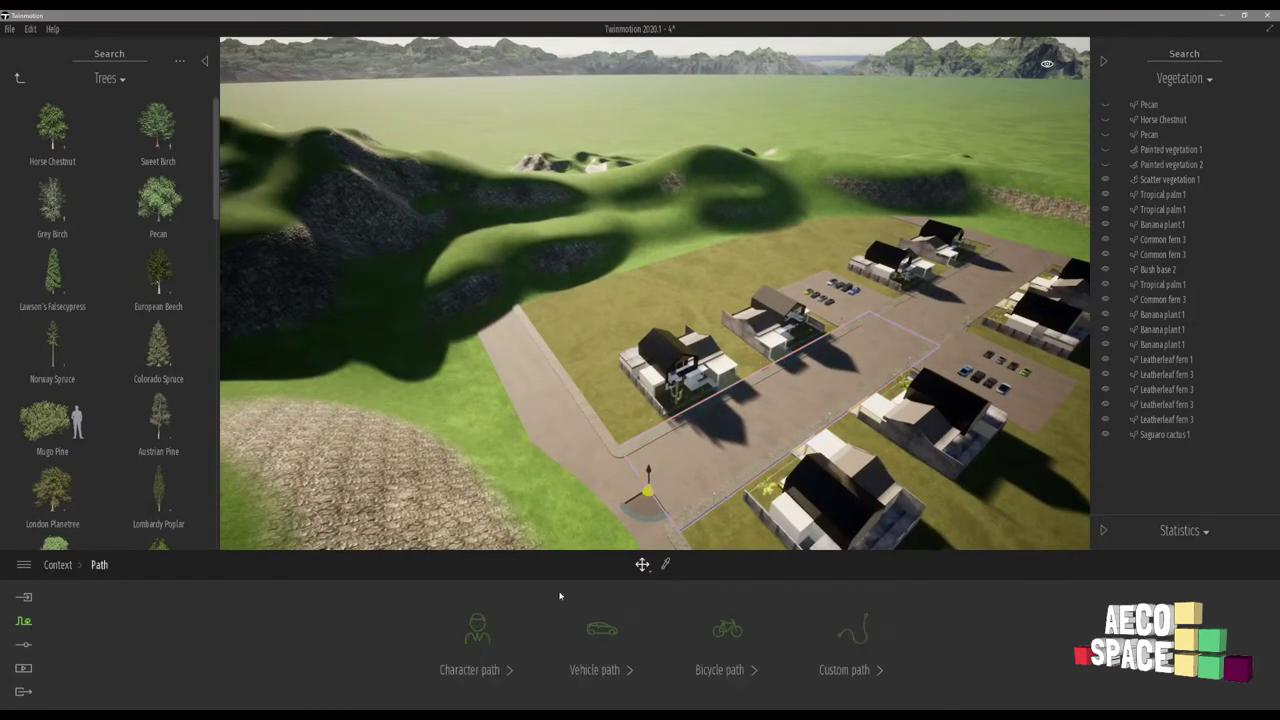
click(477, 630)
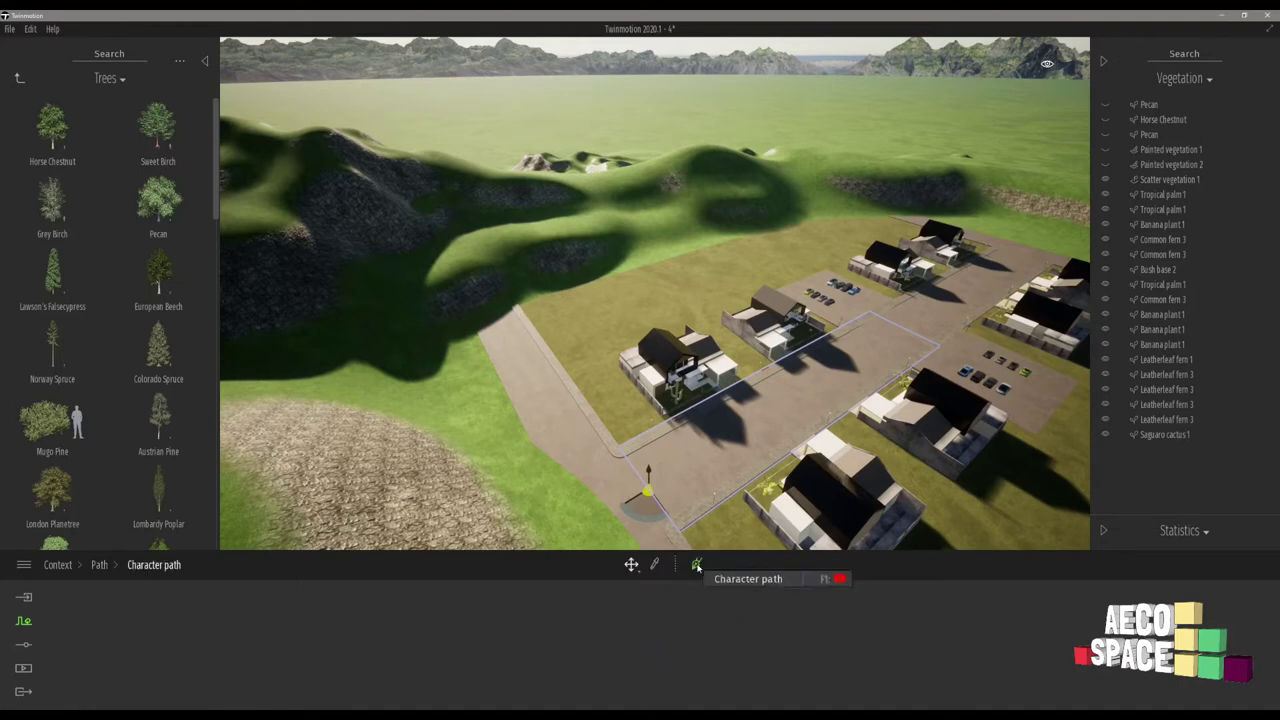
click(698, 567)
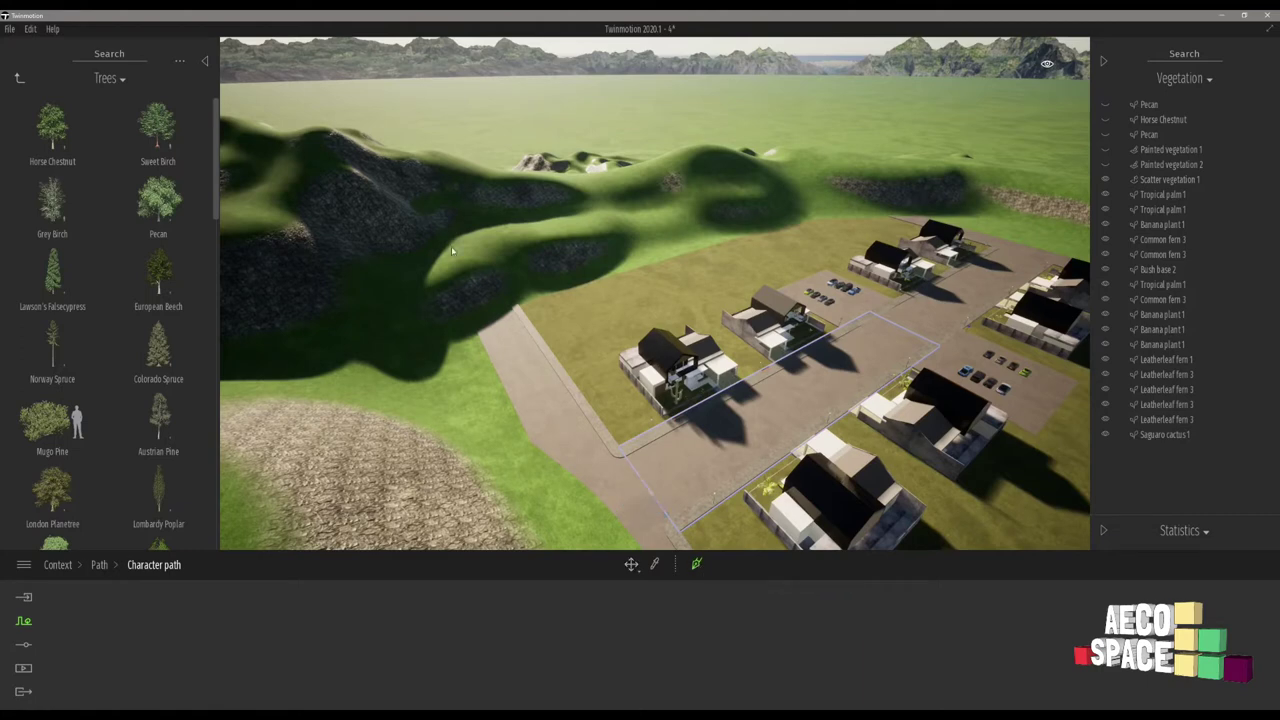
click(588, 401)
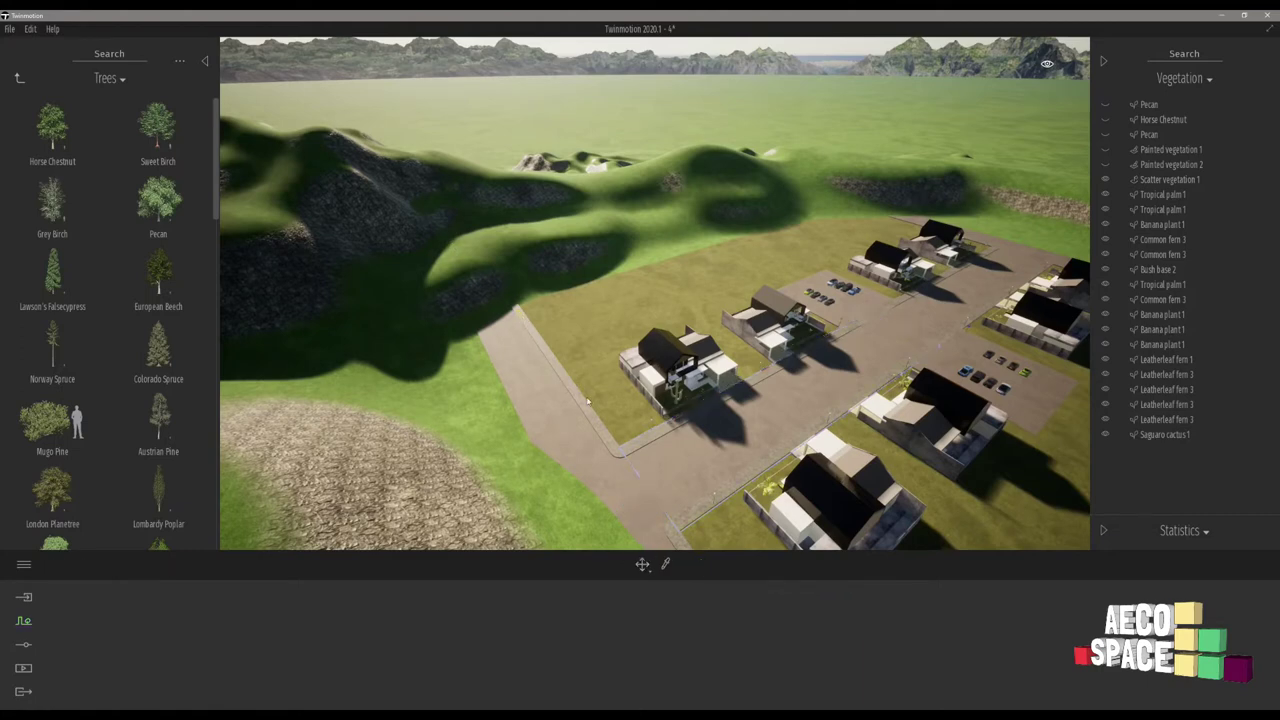
scroll(614, 446, up, 4)
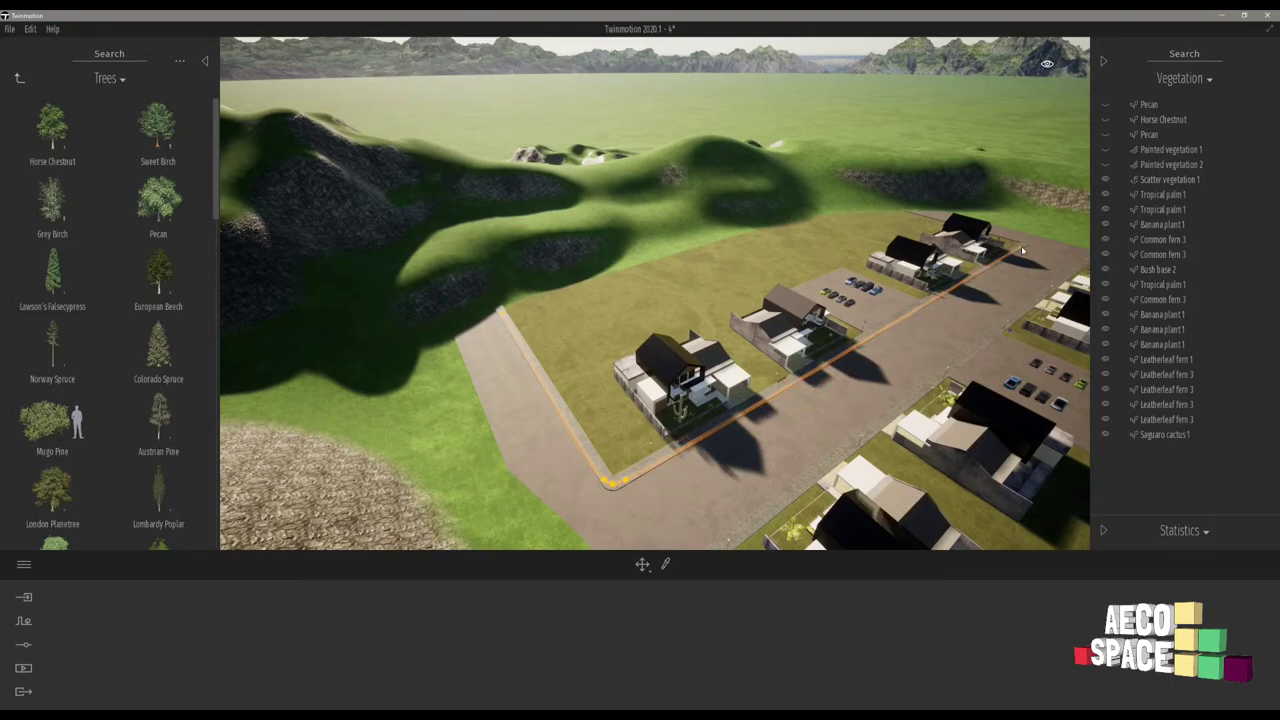
Step: Continue the character path along the main street, around the opposite corner, and finish it at the end of that sidewalk
mouse_move(1010, 262)
shift+middle_down()
mouse_move(992, 271)
mouse_move(1010, 268)
shift+middle_up()
scroll(1011, 254, up, 2)
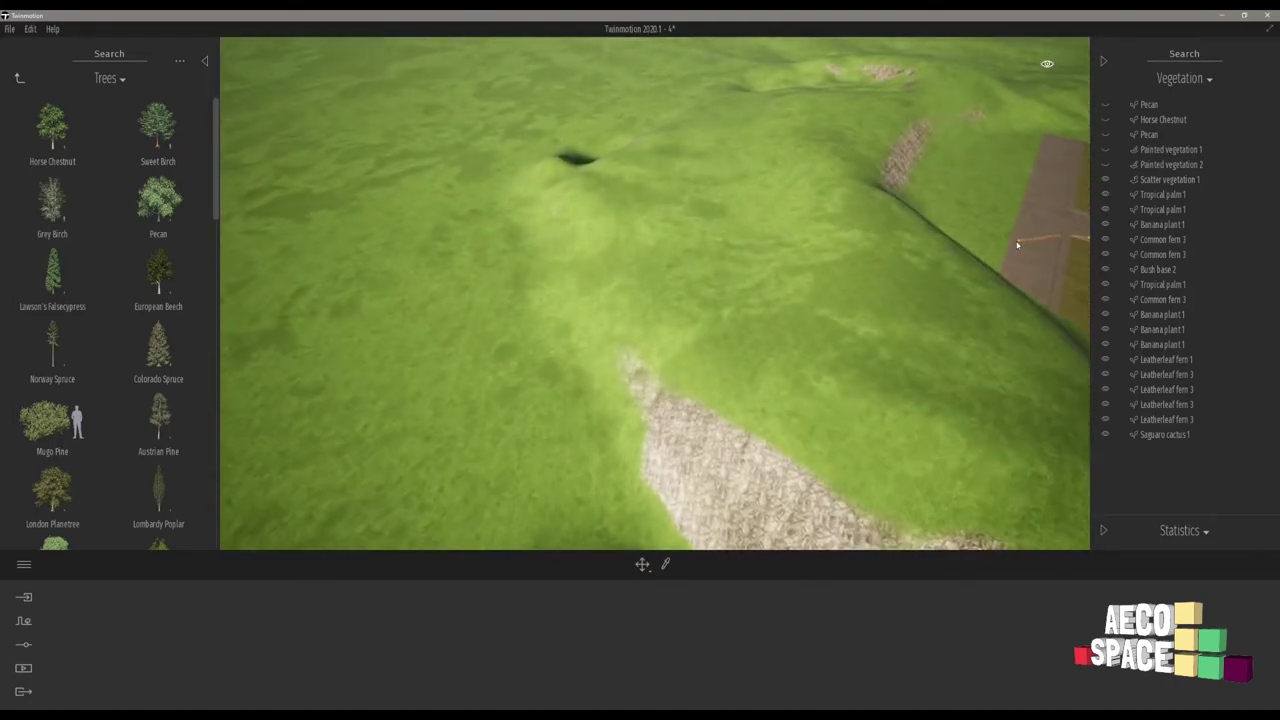
right_drag(1024, 228, 1023, 231)
scroll(1024, 232, down, 5)
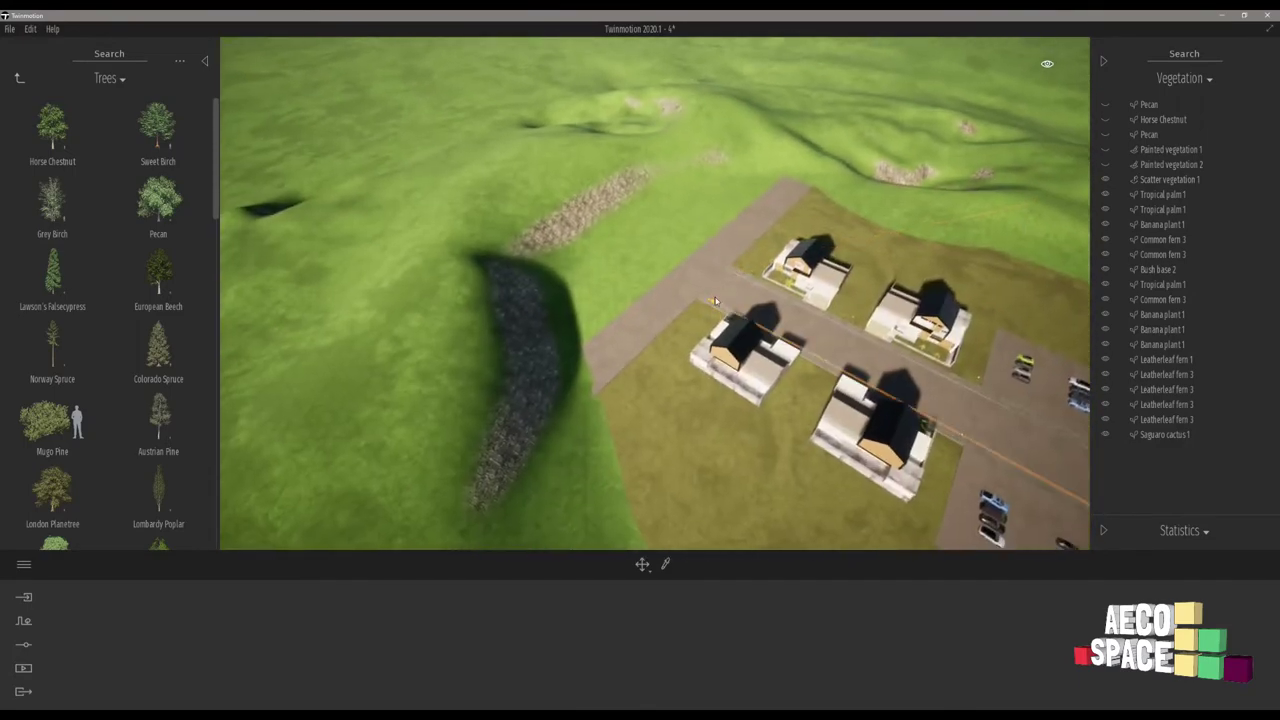
scroll(717, 301, up, 4)
scroll(717, 302, up, 3)
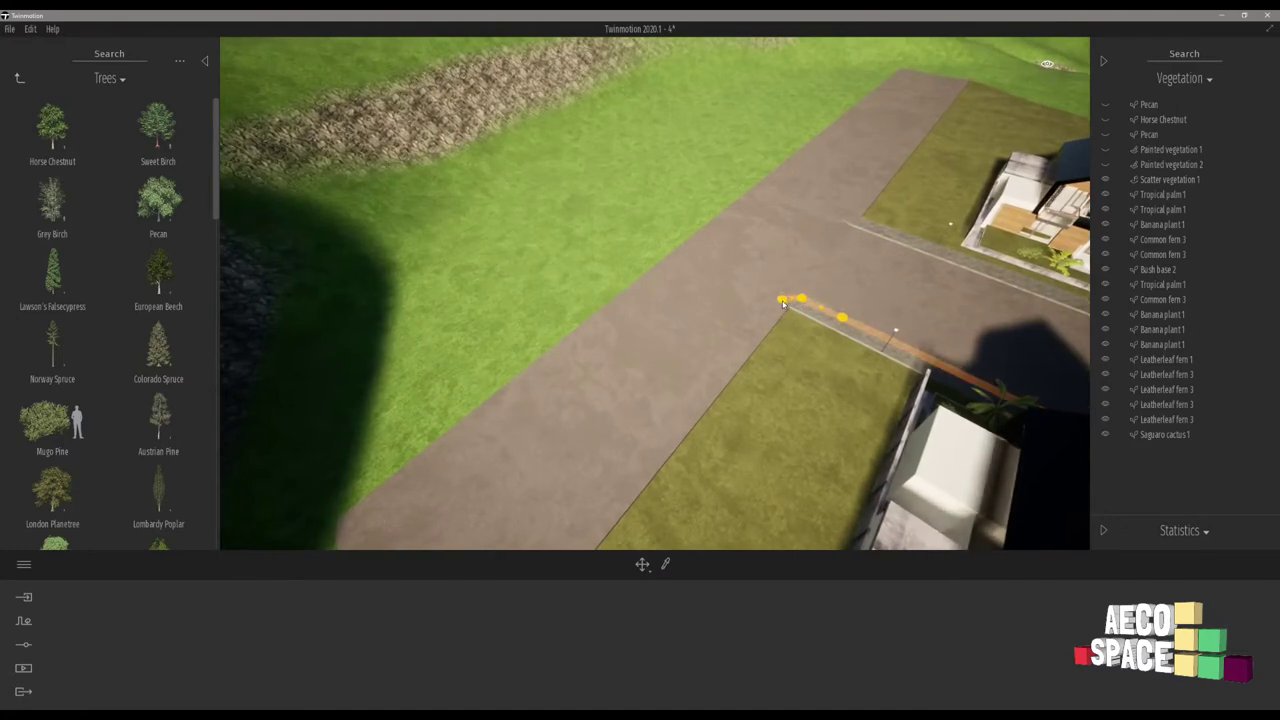
shift+middle_drag(764, 325, 772, 326)
click(956, 289)
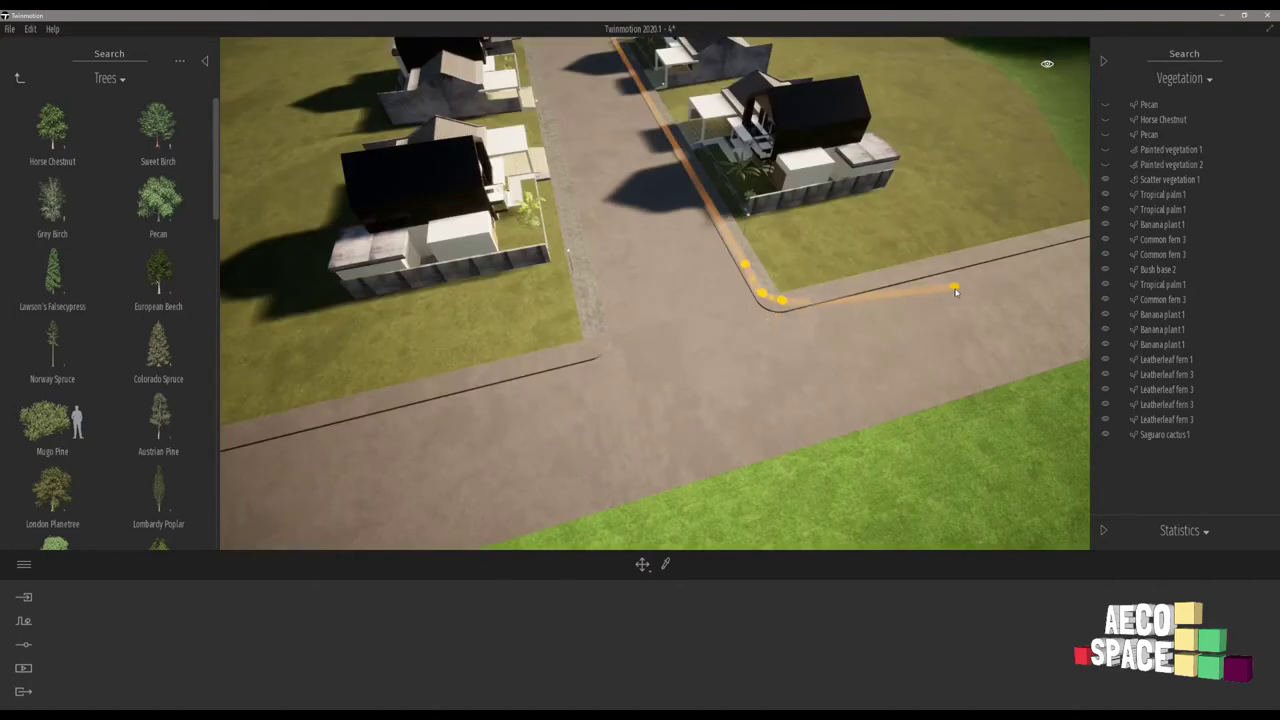
right_drag(956, 290, 956, 293)
scroll(956, 293, down, 5)
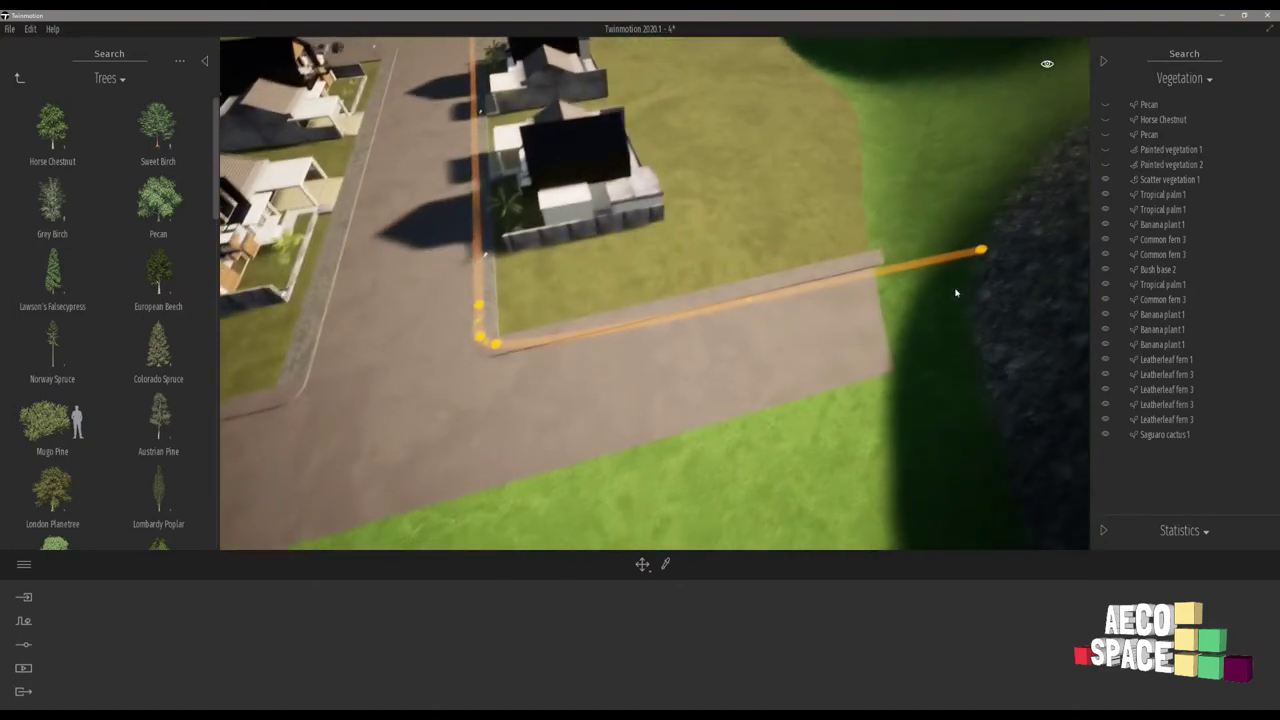
double_click(874, 258)
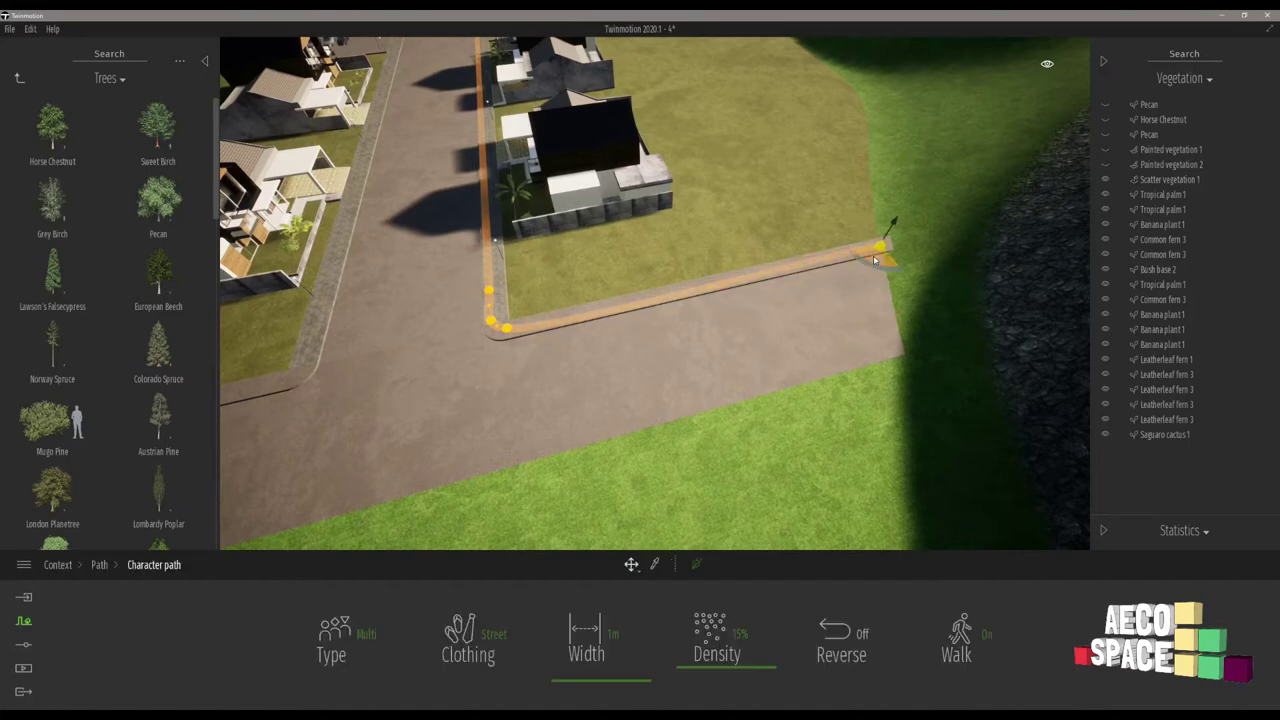
Step: Examine the walking characters around the corner and along the street, and the ethnicity options for their type
scroll(440, 243, up, 6)
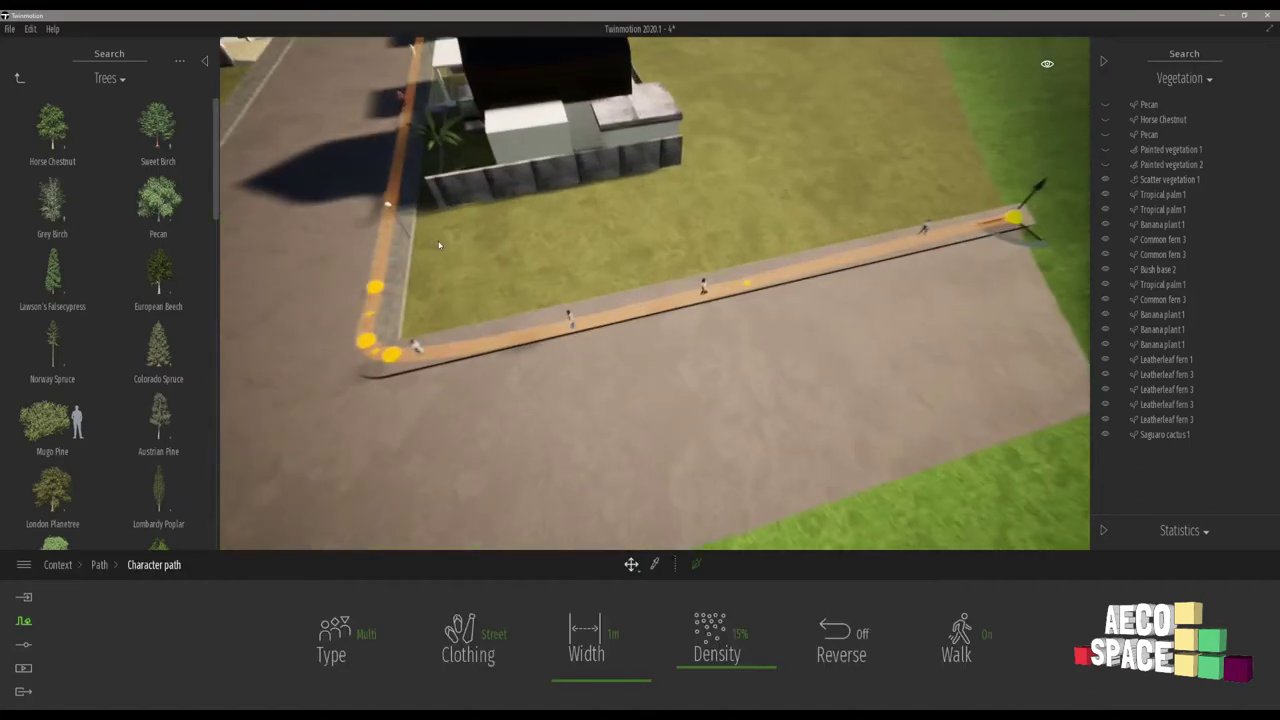
right_drag(440, 243, 250, 215)
right_drag(628, 340, 628, 297)
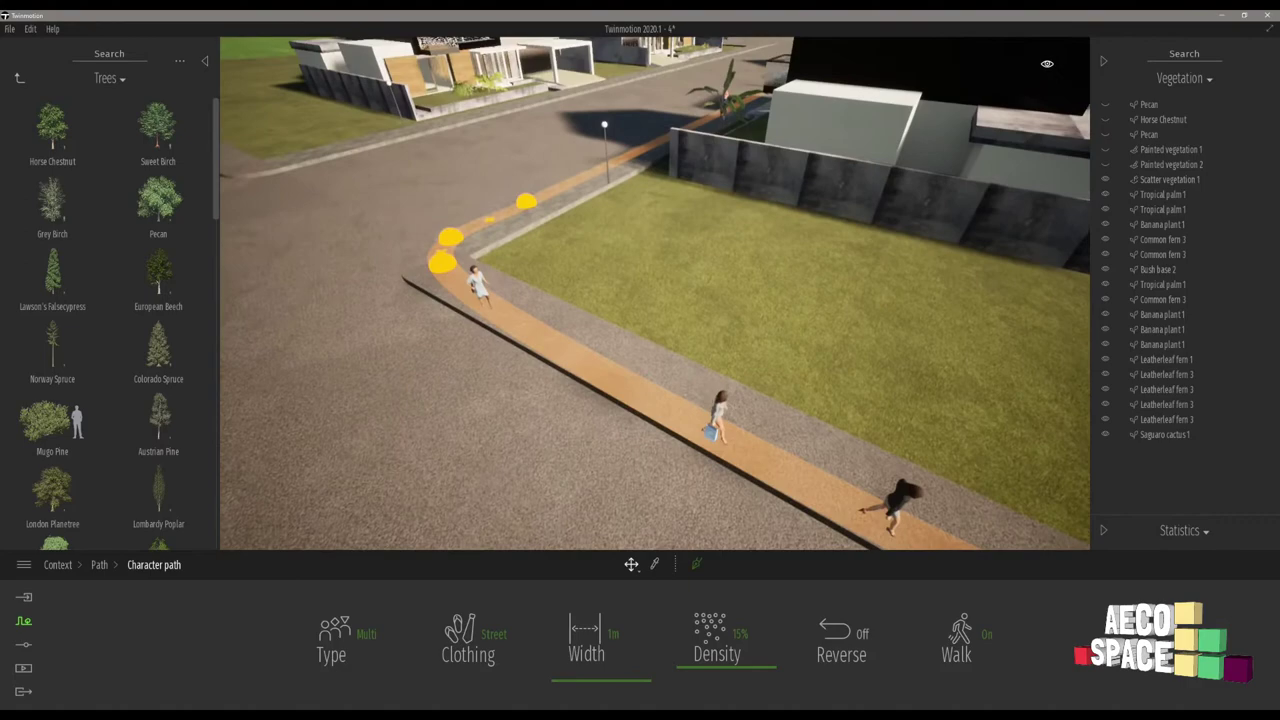
key(a)
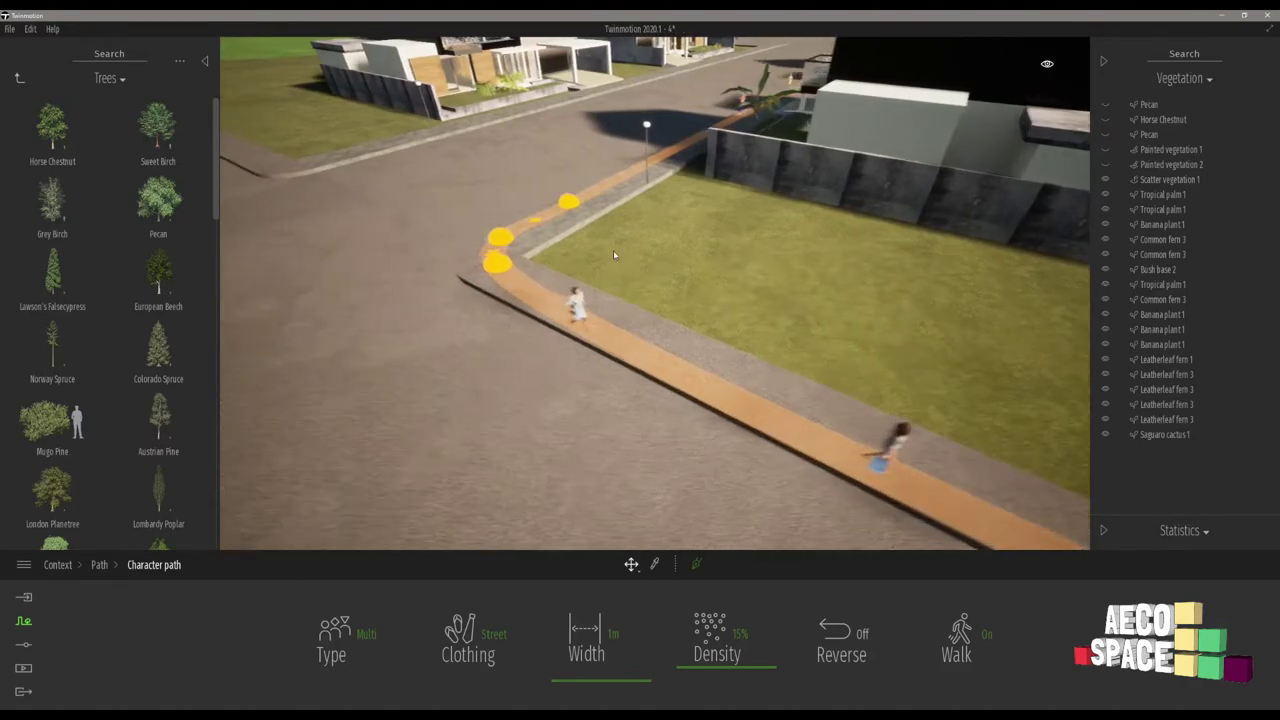
right_drag(613, 250, 760, 180)
key(a)
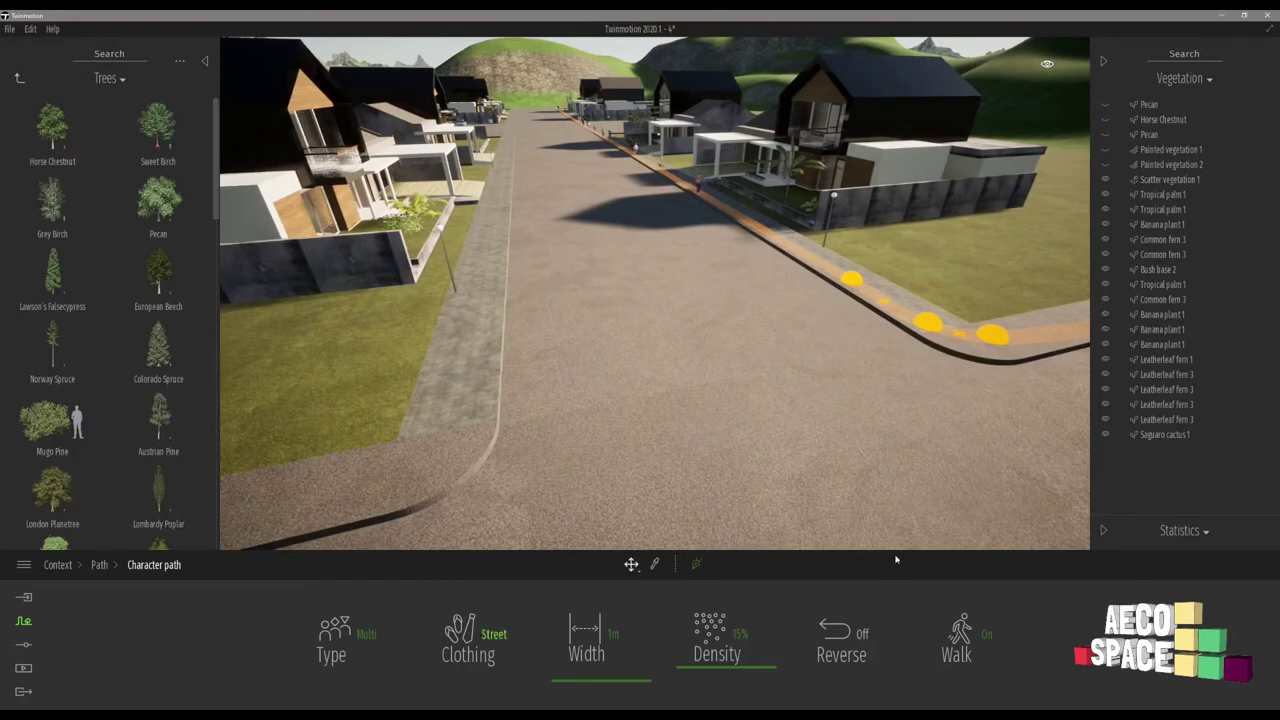
click(334, 658)
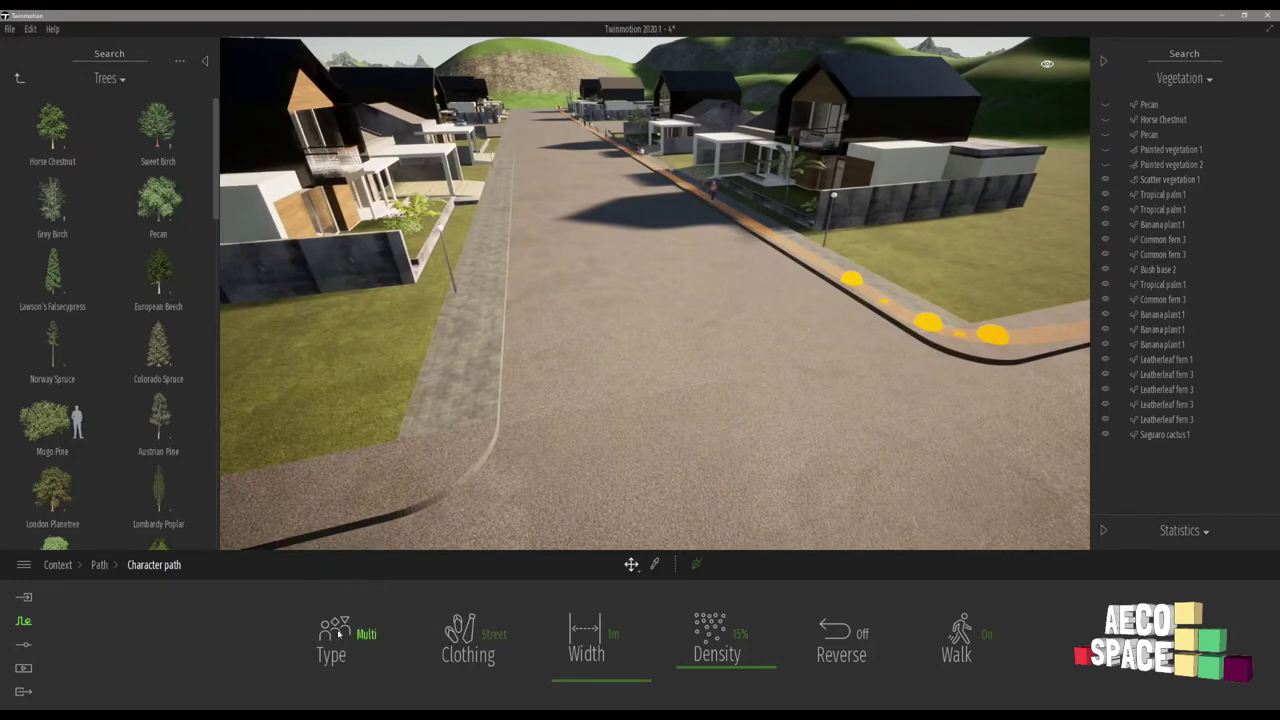
click(338, 636)
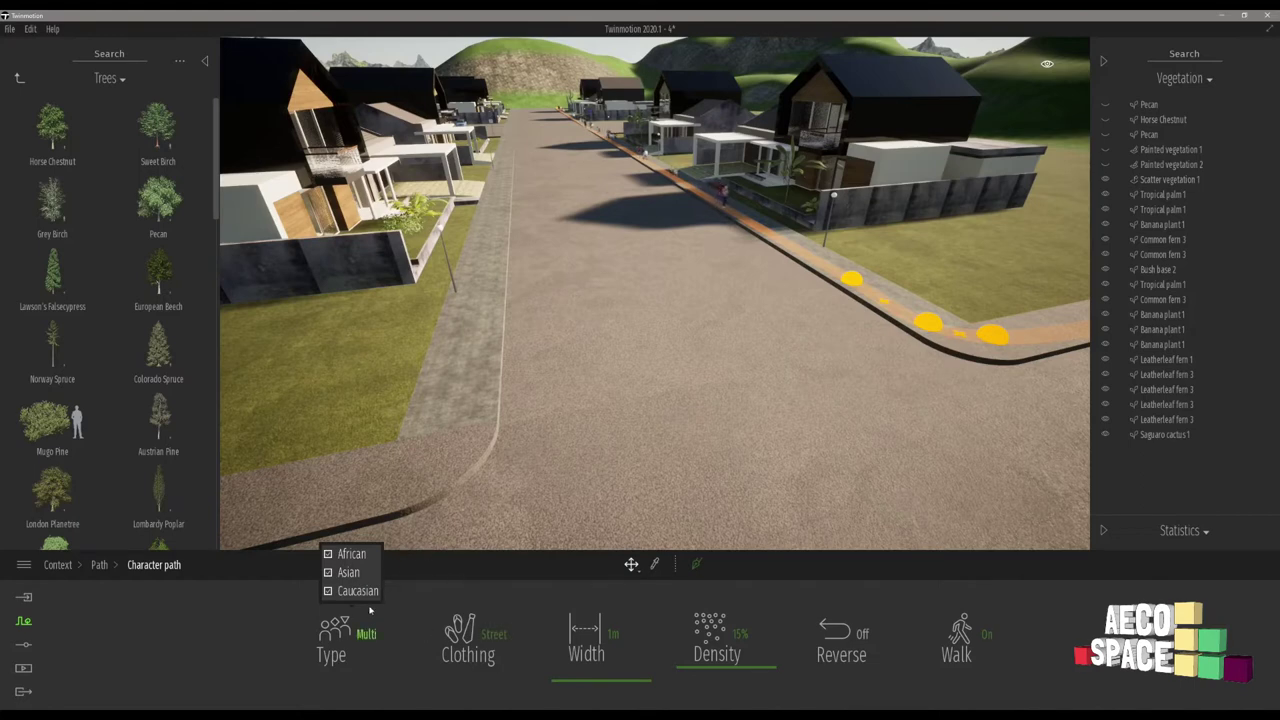
click(331, 640)
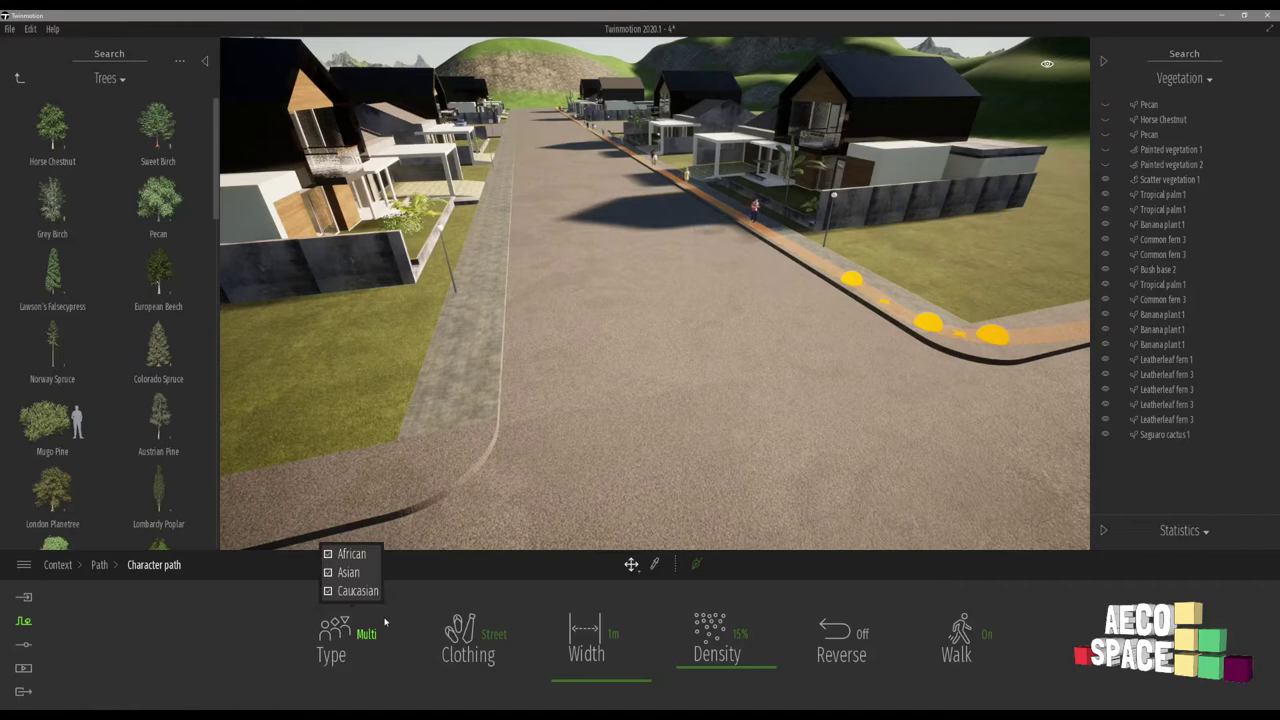
Step: Try Office clothing for the characters, change it to Beach, and set the character path's width to 2 m
click(470, 636)
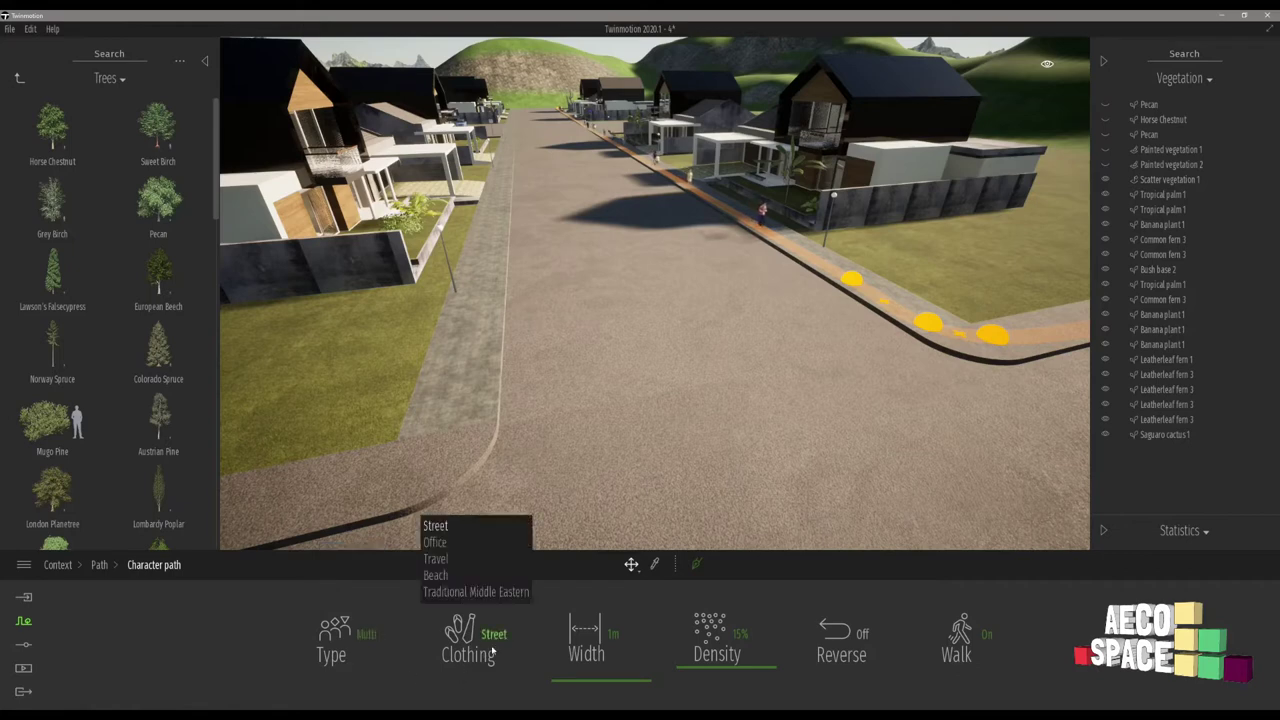
click(432, 542)
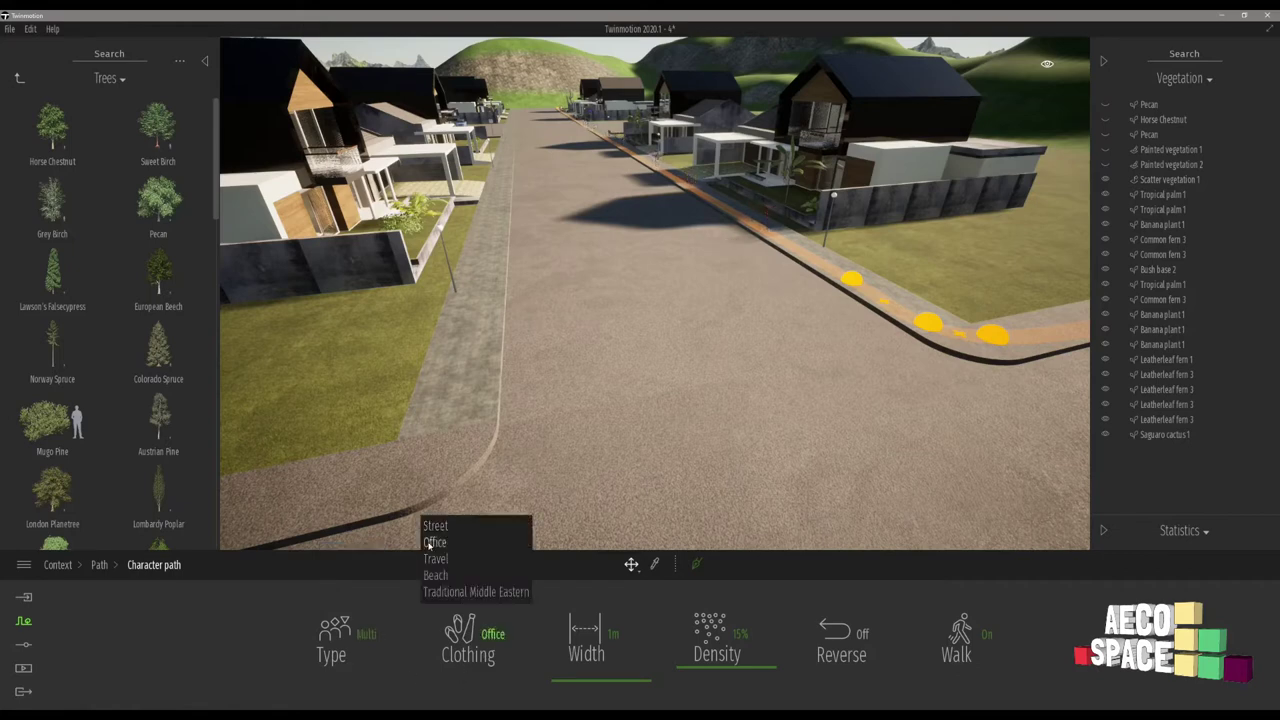
click(484, 655)
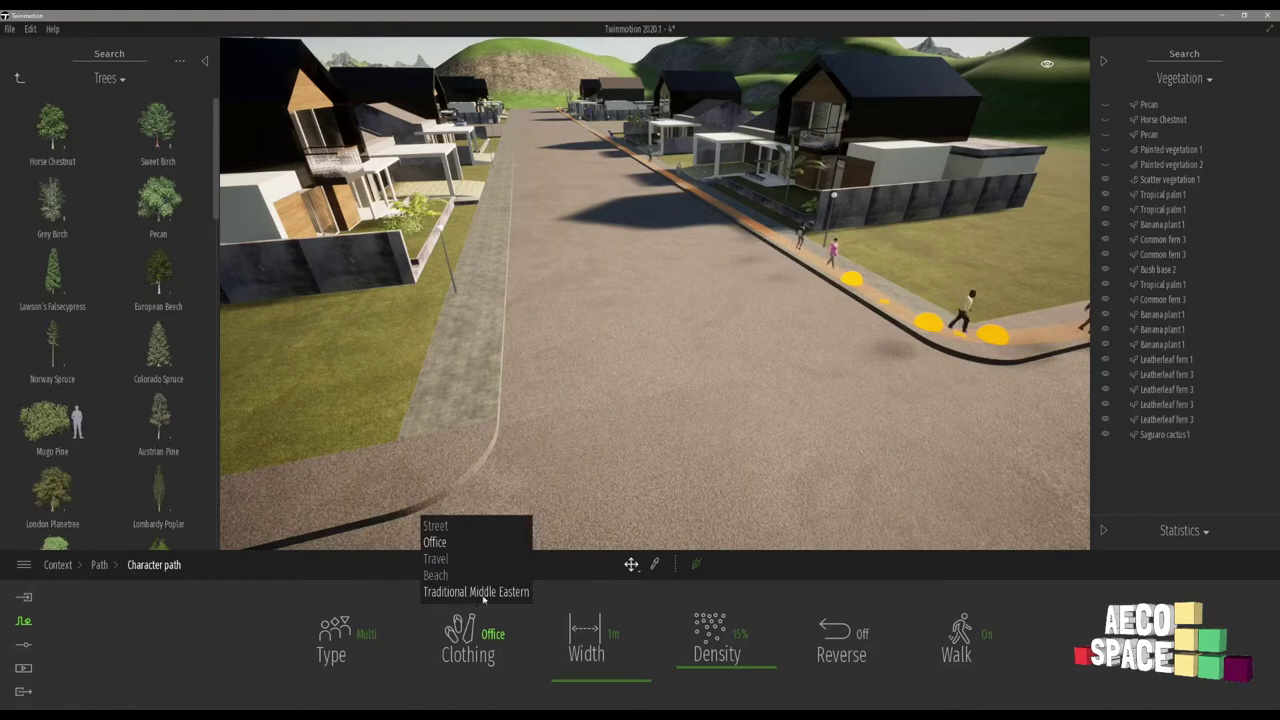
click(436, 576)
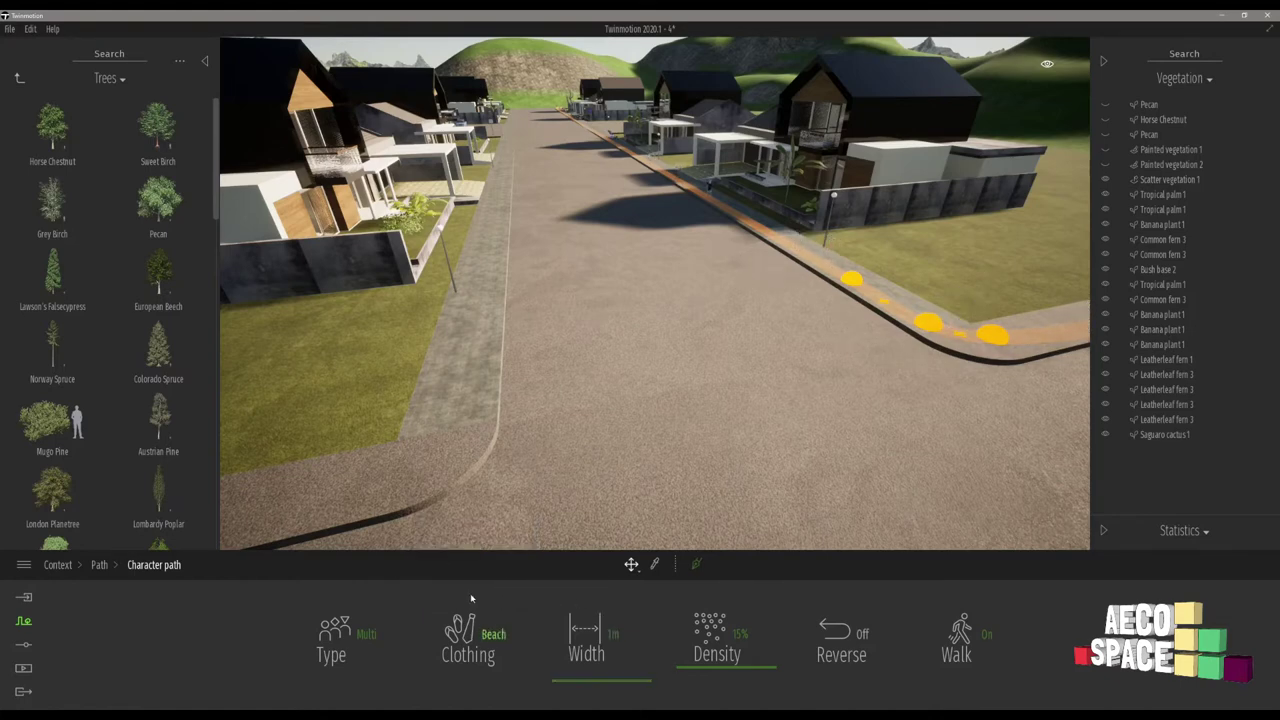
click(478, 632)
mouse_move(489, 644)
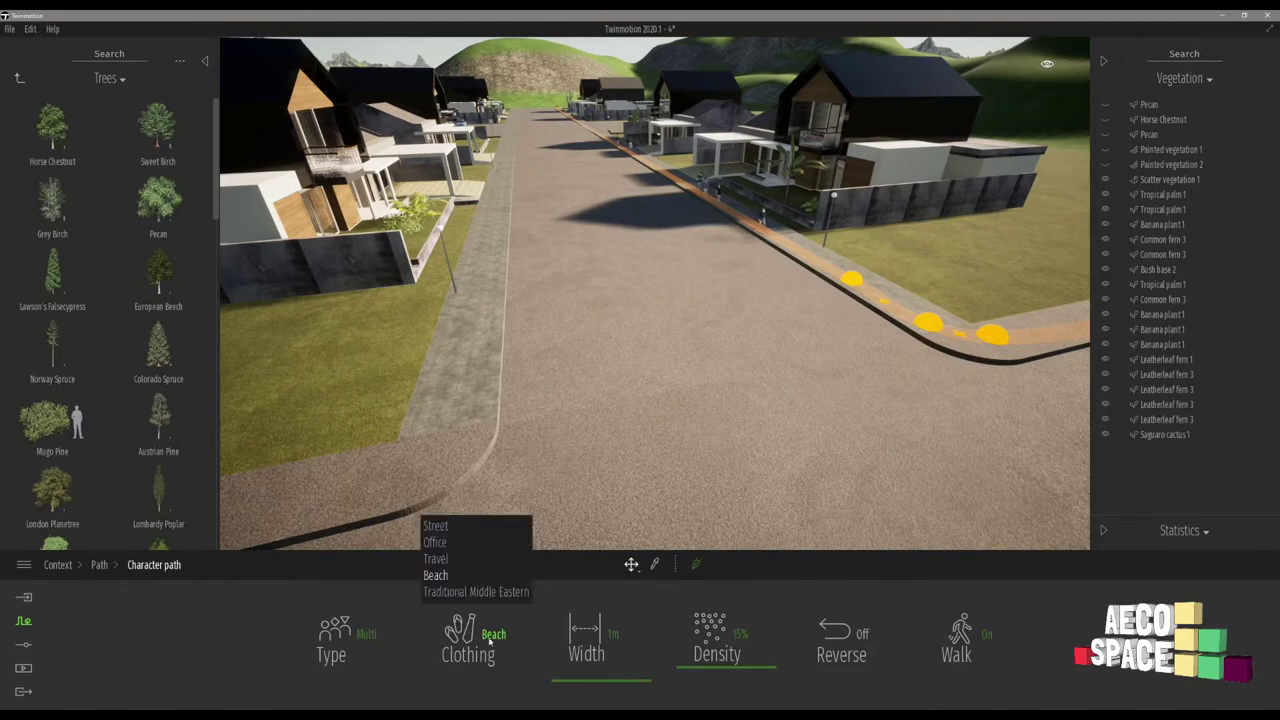
drag(563, 686, 629, 675)
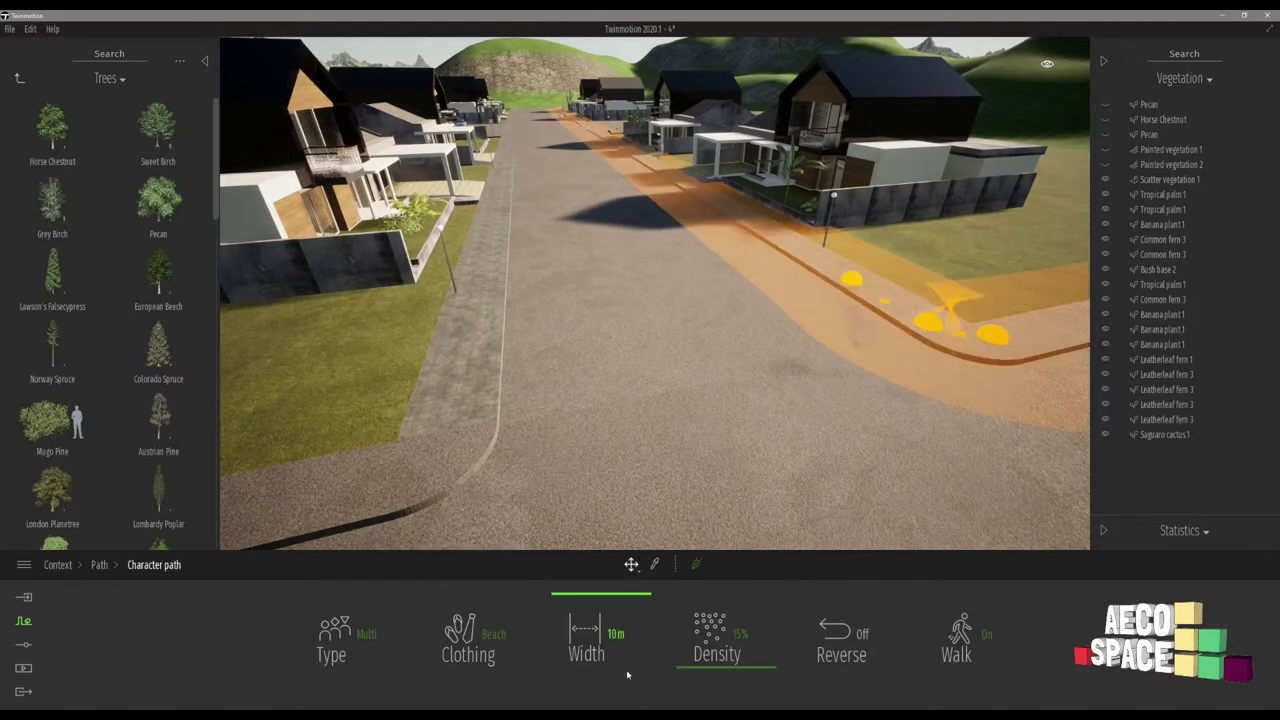
drag(589, 598, 598, 672)
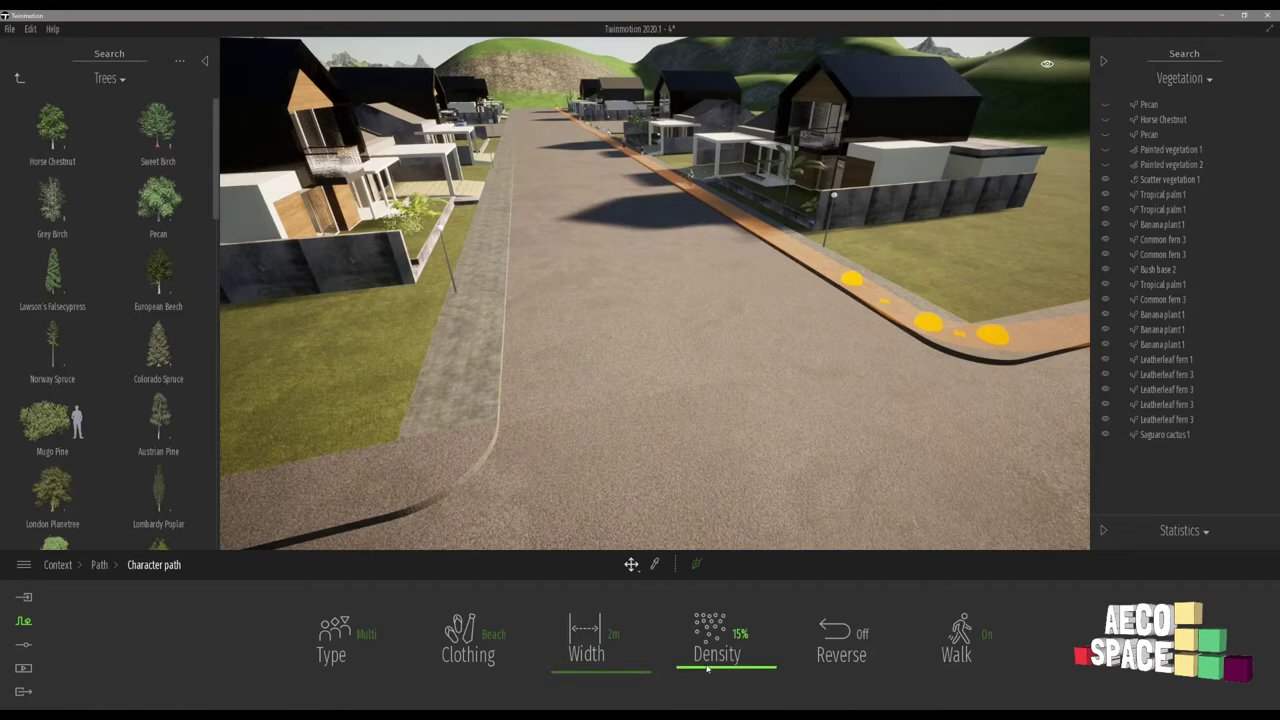
Step: Set the character path's density to 10%, switch Walk off and deselect the path
drag(707, 669, 711, 615)
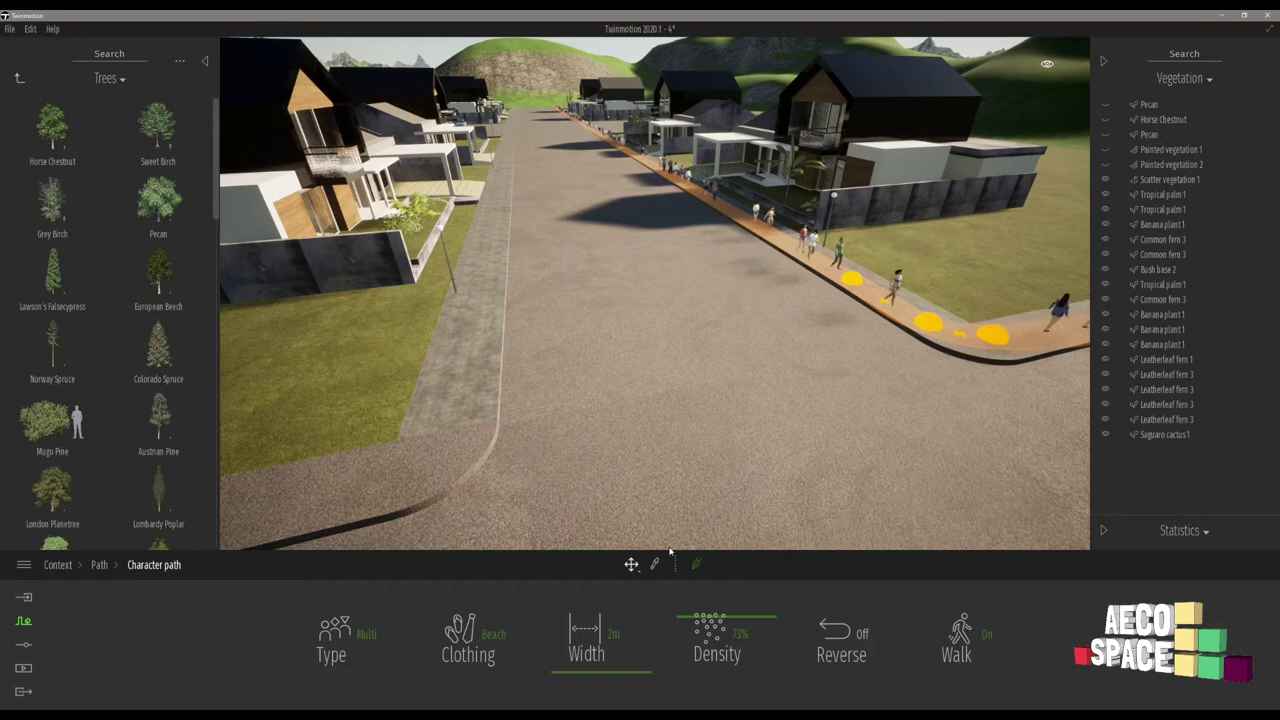
drag(699, 622, 699, 640)
click(741, 634)
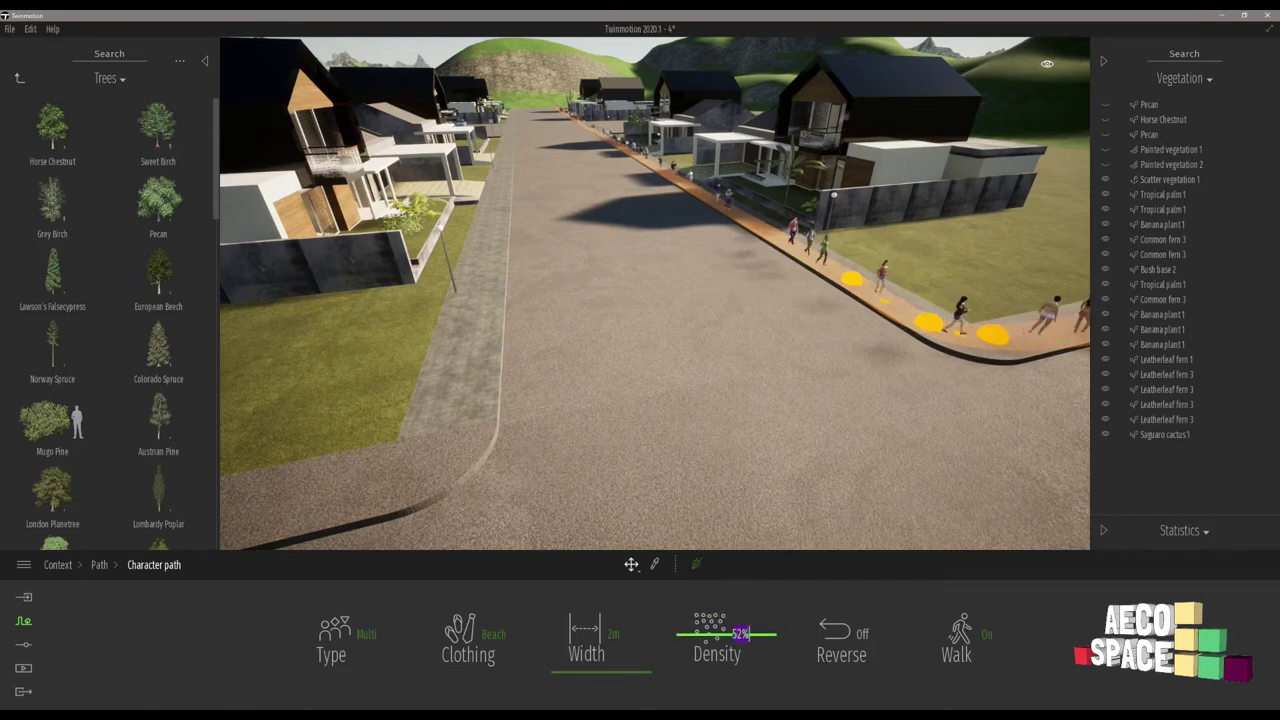
text(10)
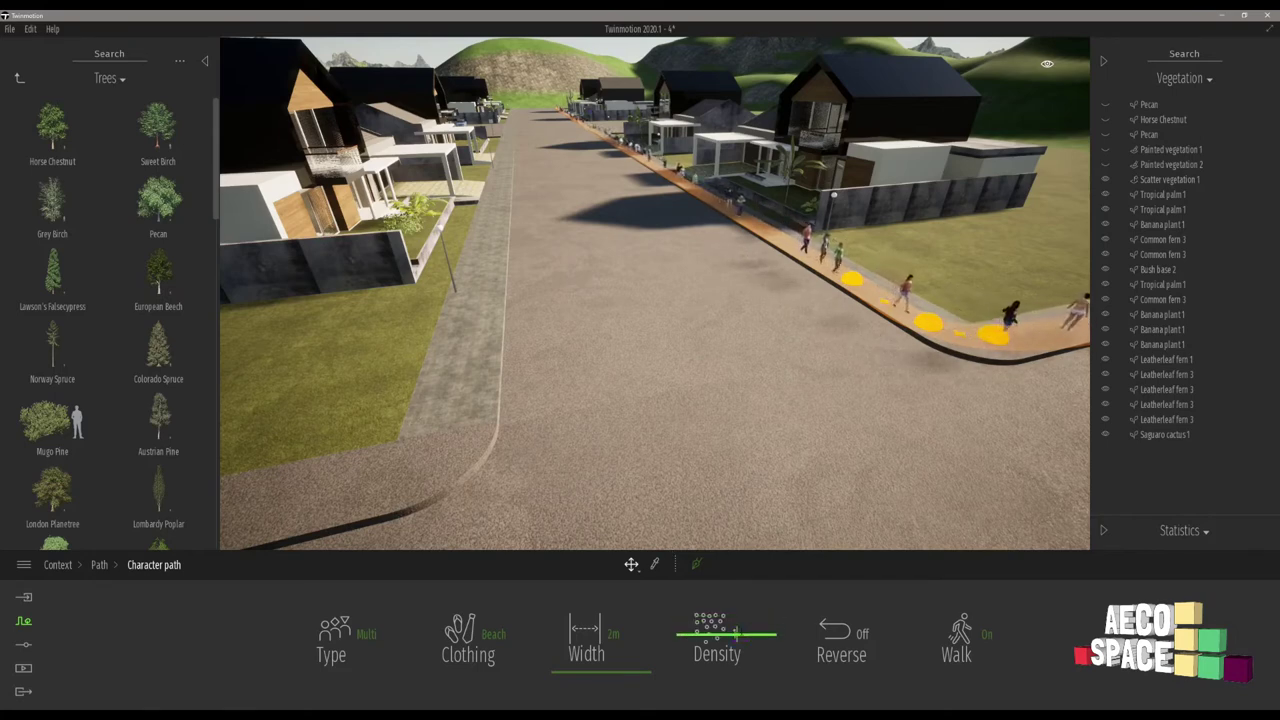
key(Return)
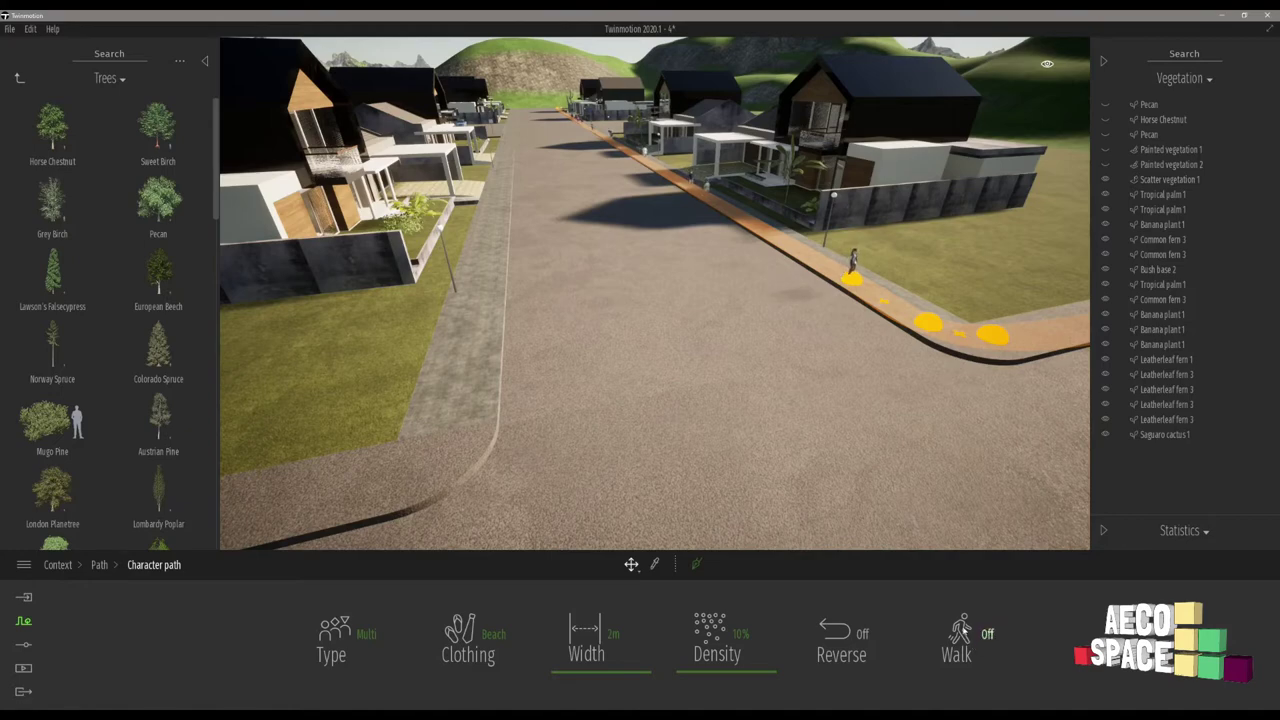
click(820, 461)
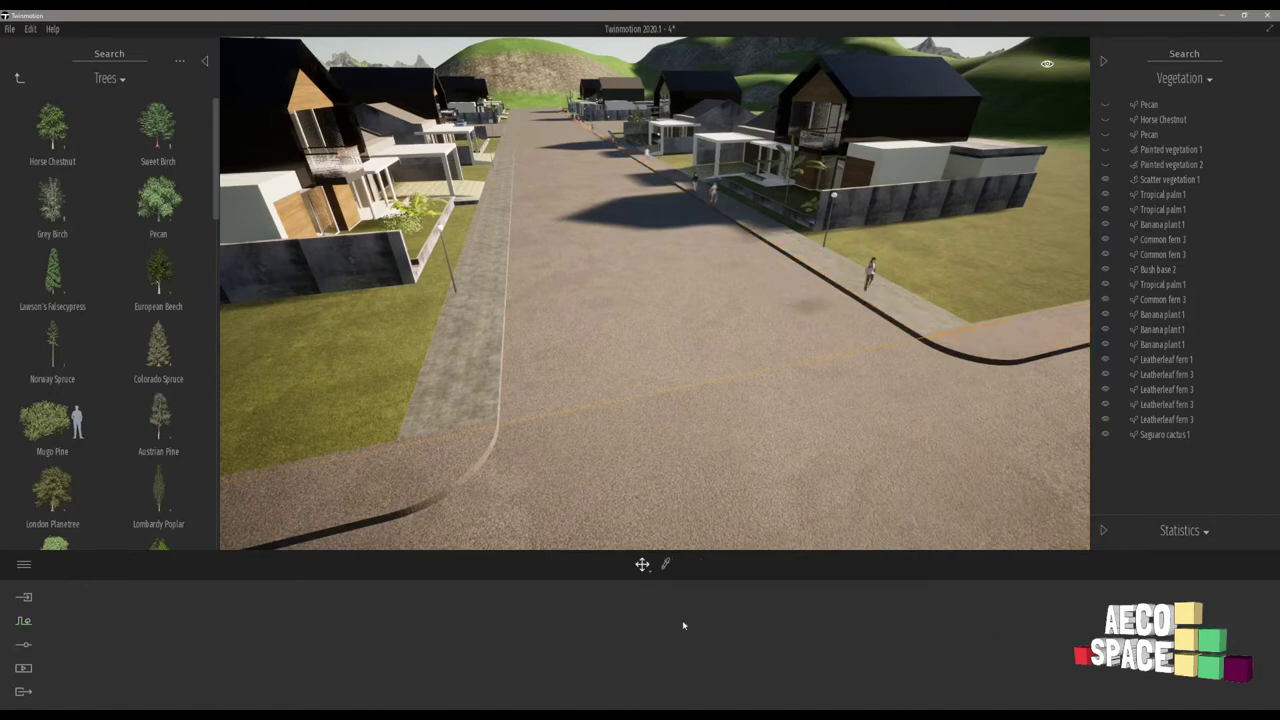
Step: Draw a vehicle path along the main street and around the corner to the end of the side road, undoing the misdirected stretch
scroll(656, 265, down, 6)
shift+middle_drag(656, 265, 715, 310)
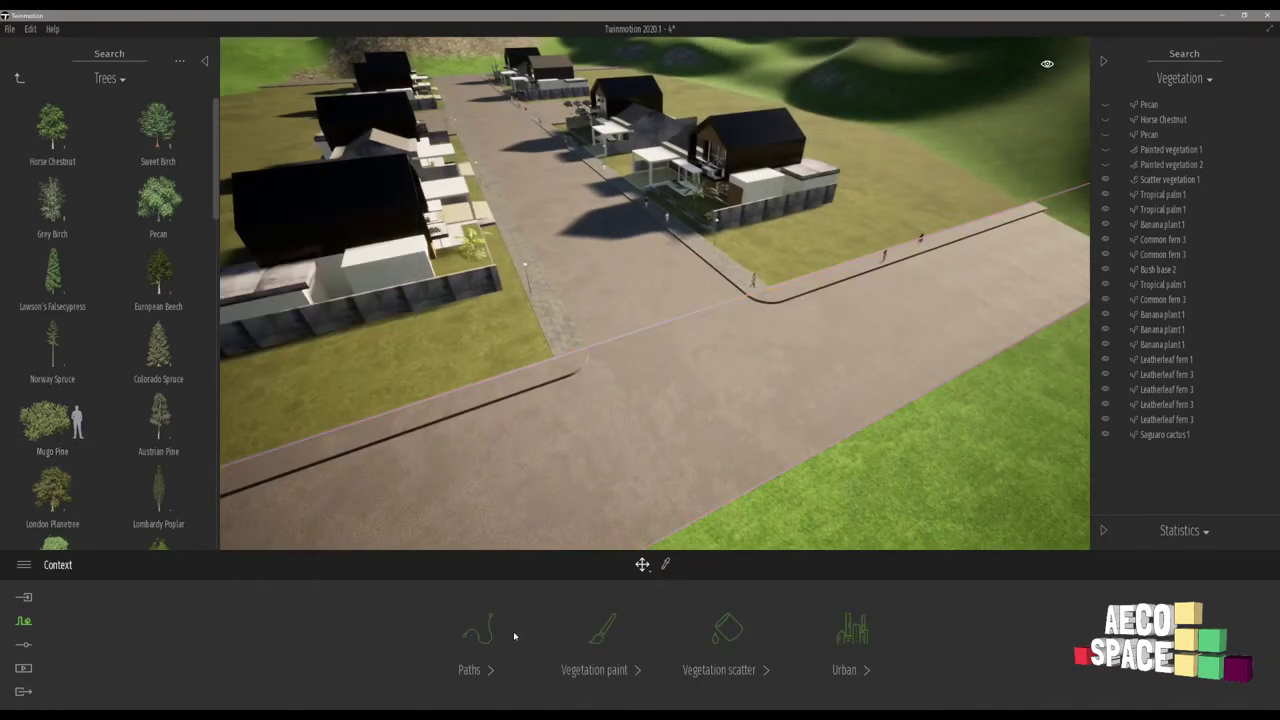
click(601, 629)
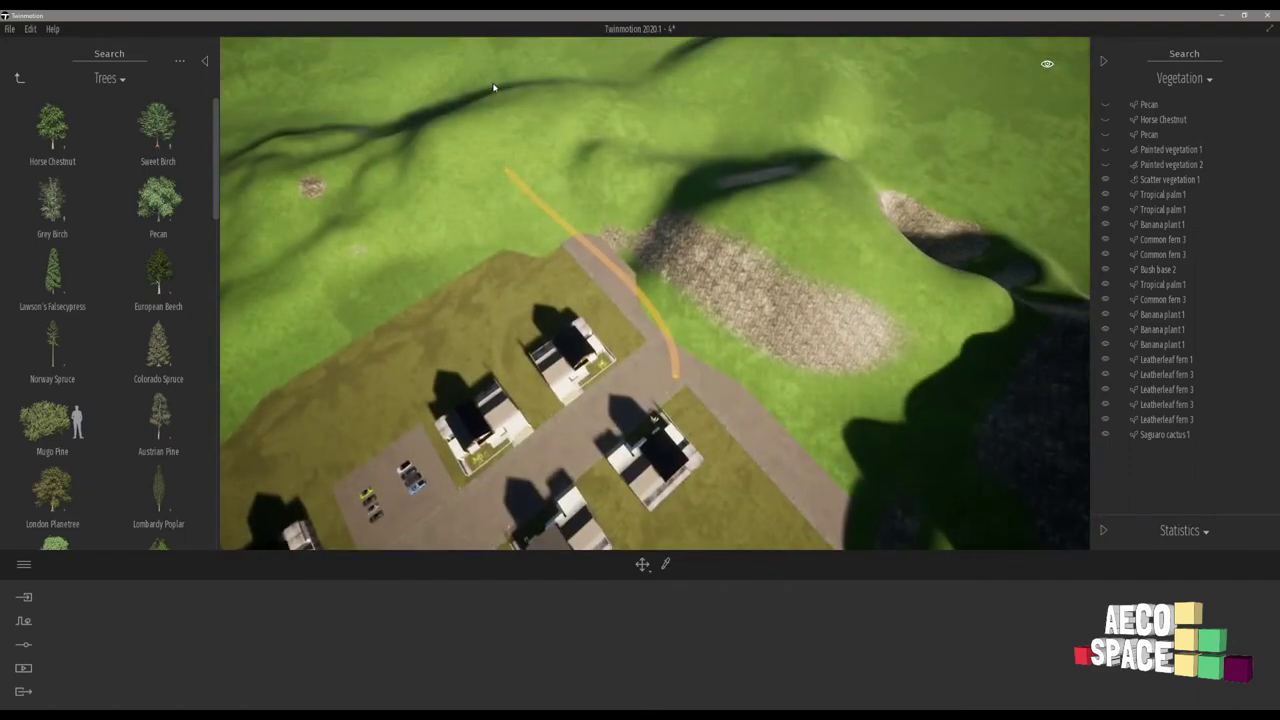
key(ctrl+z)
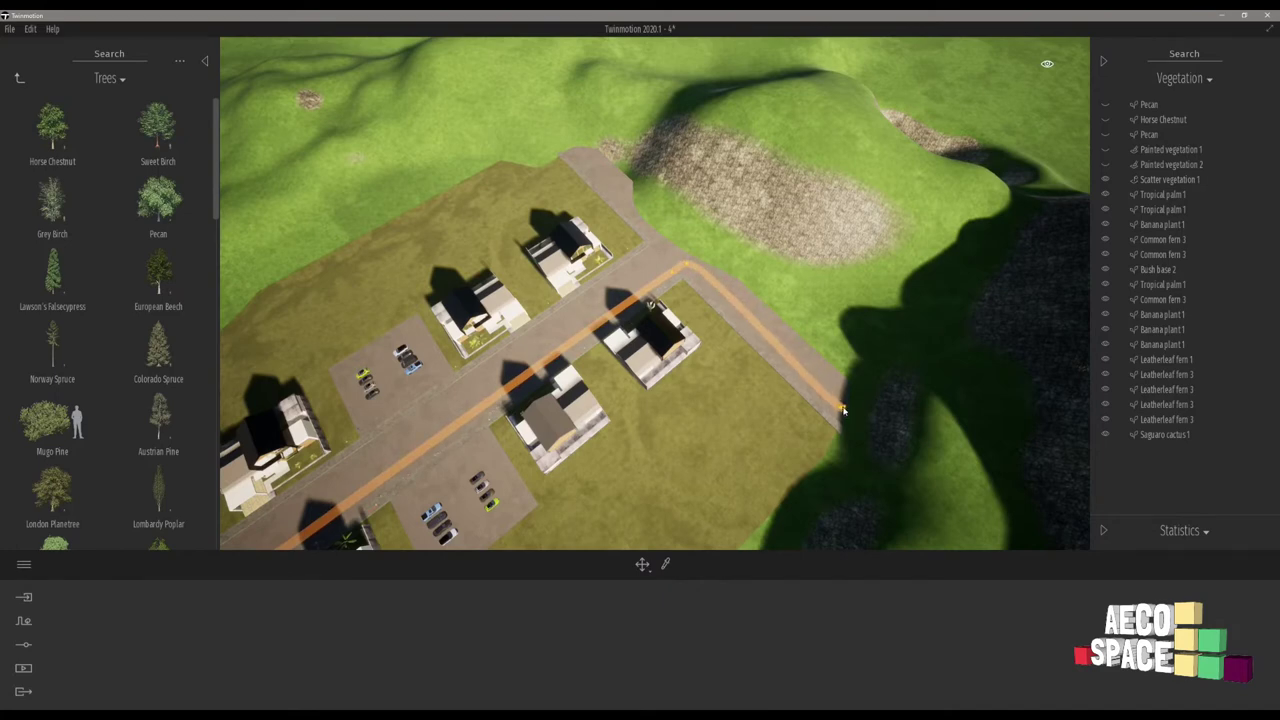
key(Escape)
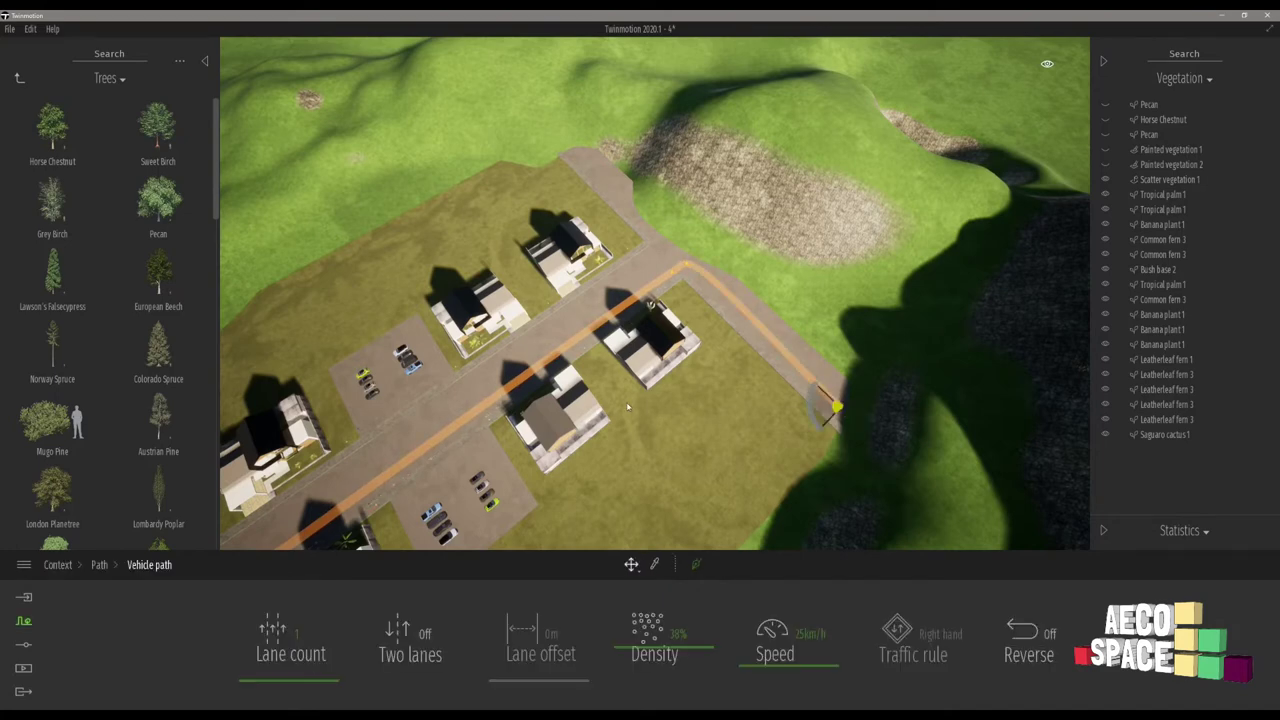
Step: Try a lane count of 2 on the vehicle path and set it back to 1
shift+middle_drag(574, 486, 574, 486)
scroll(642, 546, down, 4)
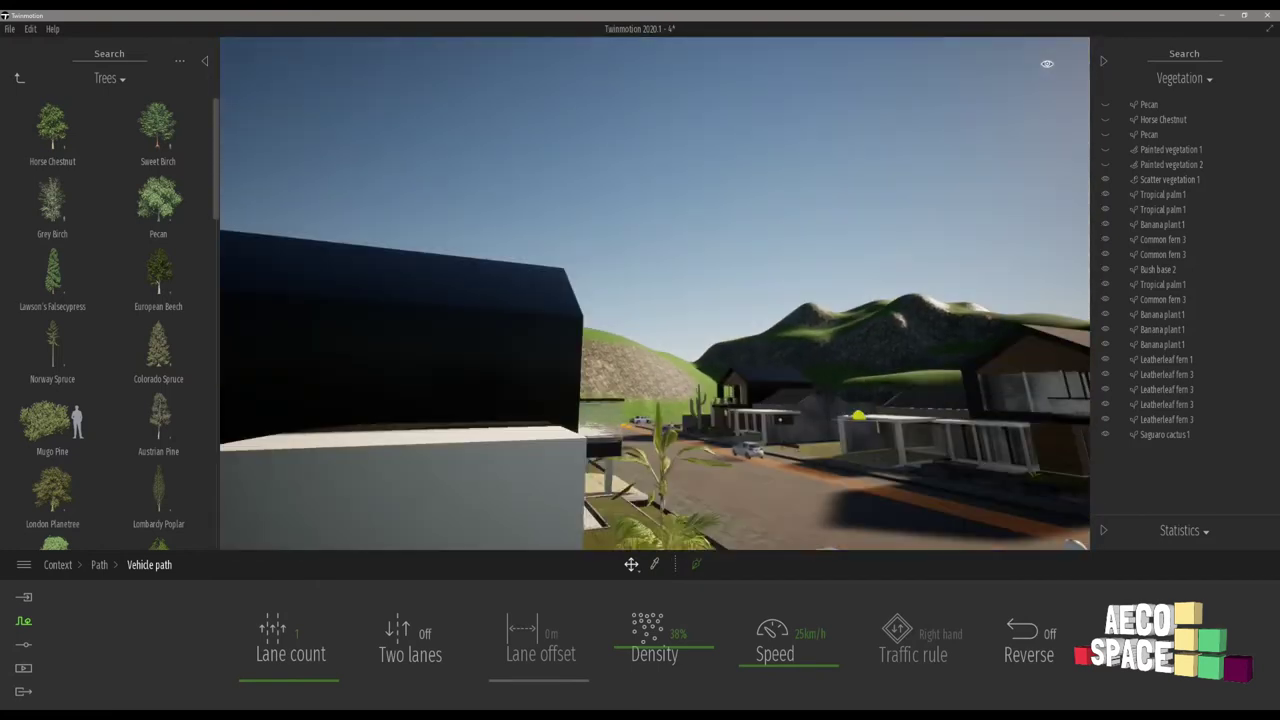
middle_drag(735, 540, 642, 547)
right_drag(648, 450, 714, 411)
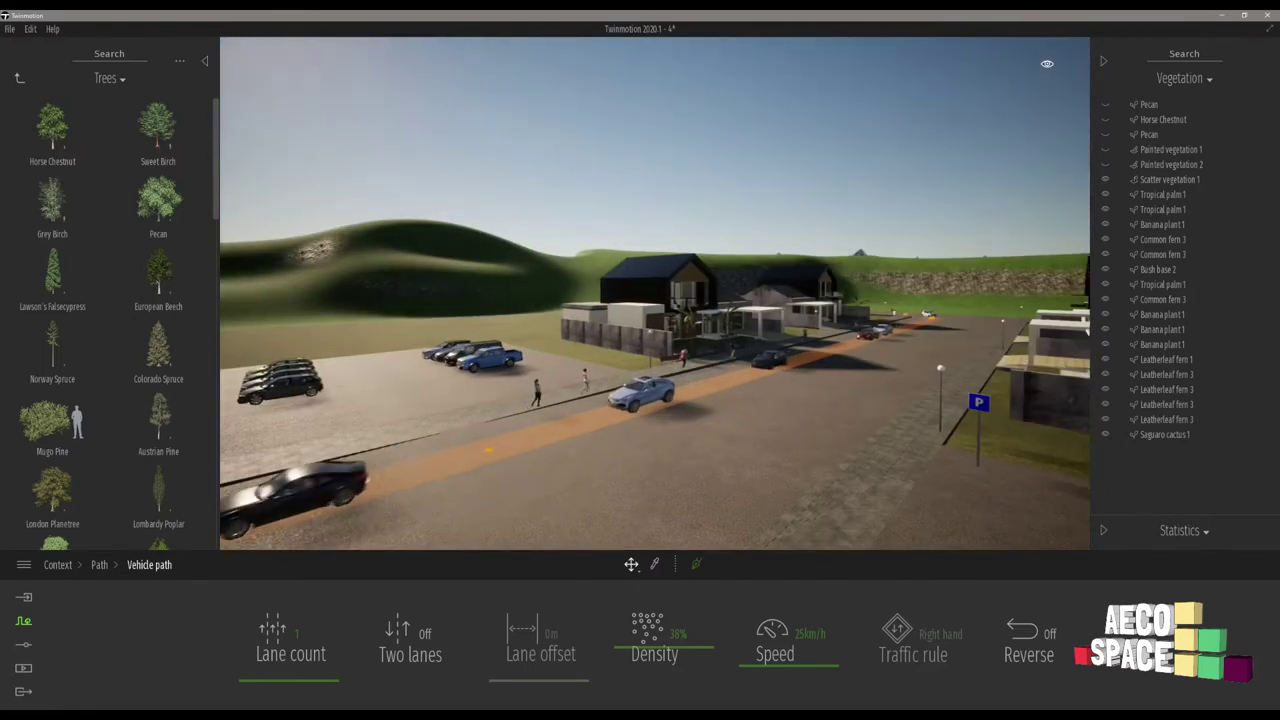
shift+middle_drag(746, 410, 740, 523)
scroll(801, 353, up, 5)
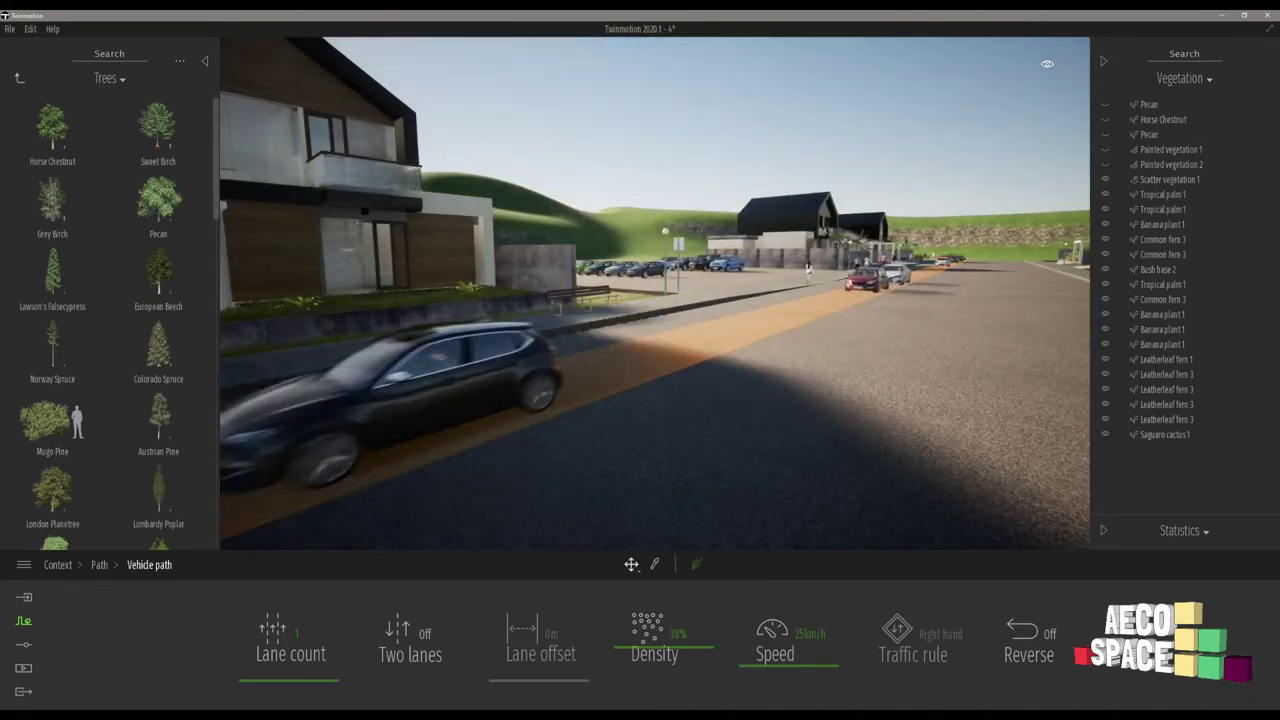
mouse_move(235, 709)
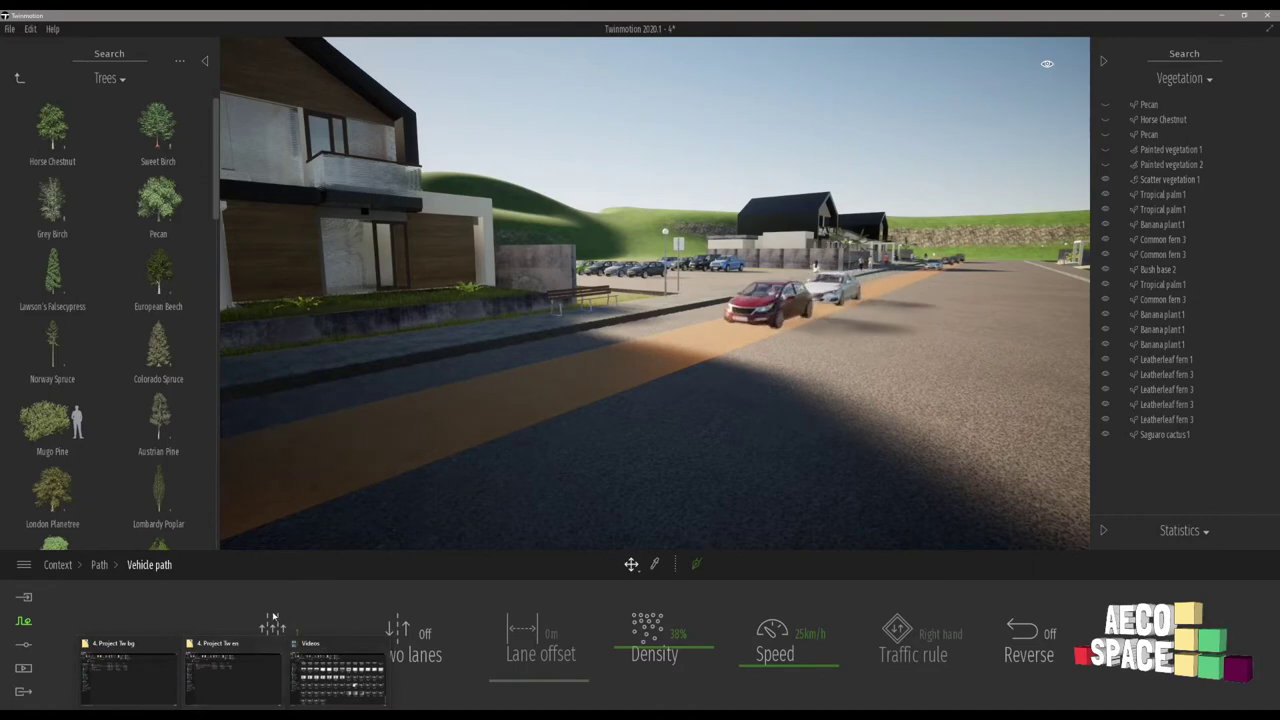
click(285, 678)
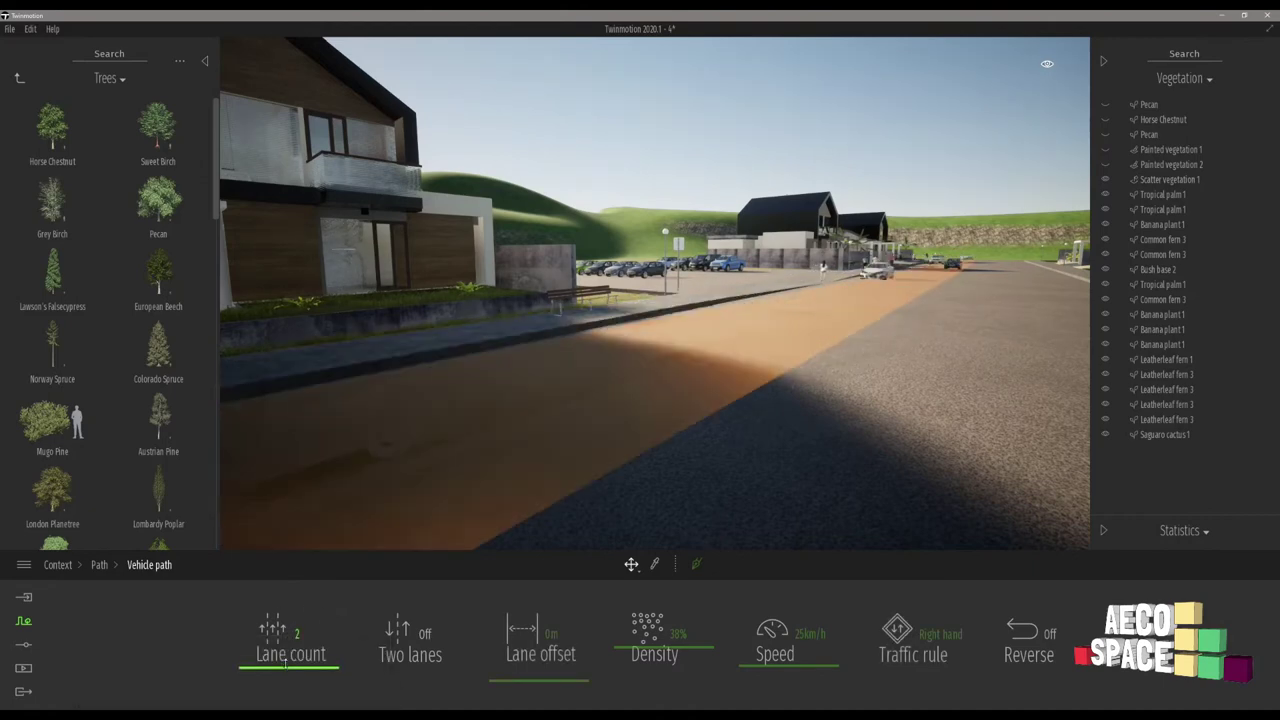
click(290, 670)
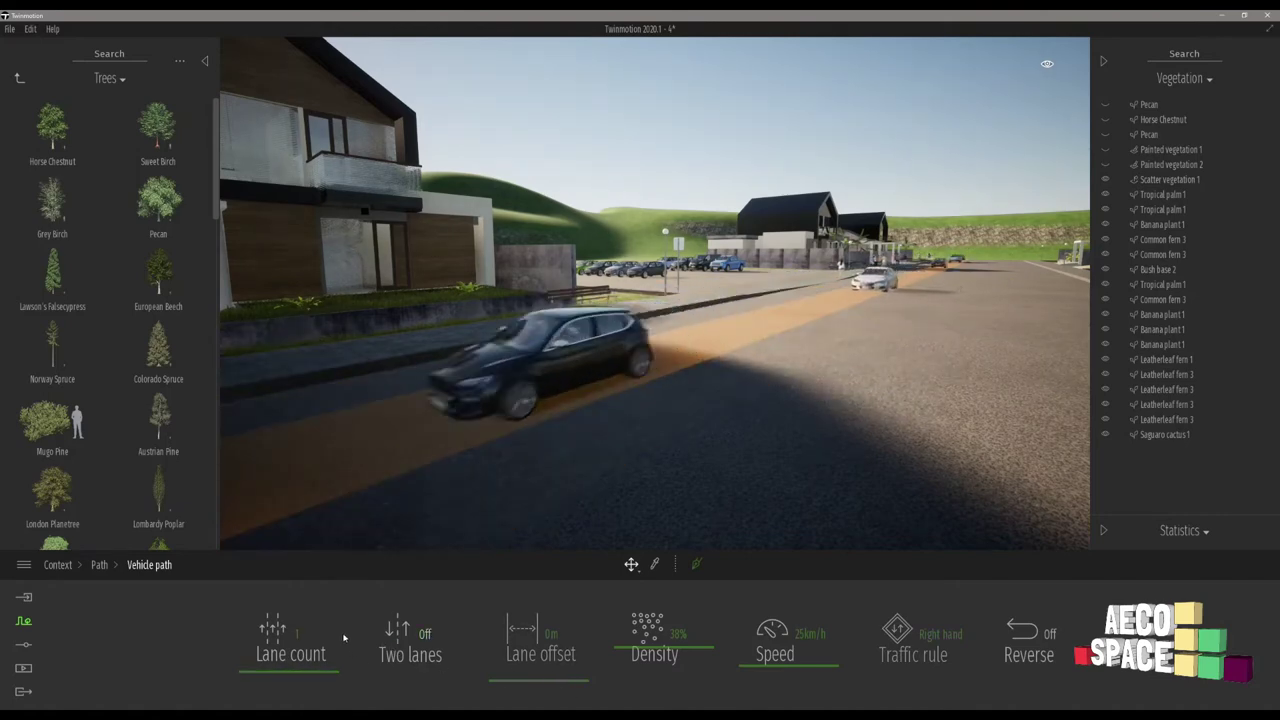
Step: Try Two lanes with a 1 m lane offset, switch Two lanes off, and set speed to 20 km/h and density to 28%
click(405, 645)
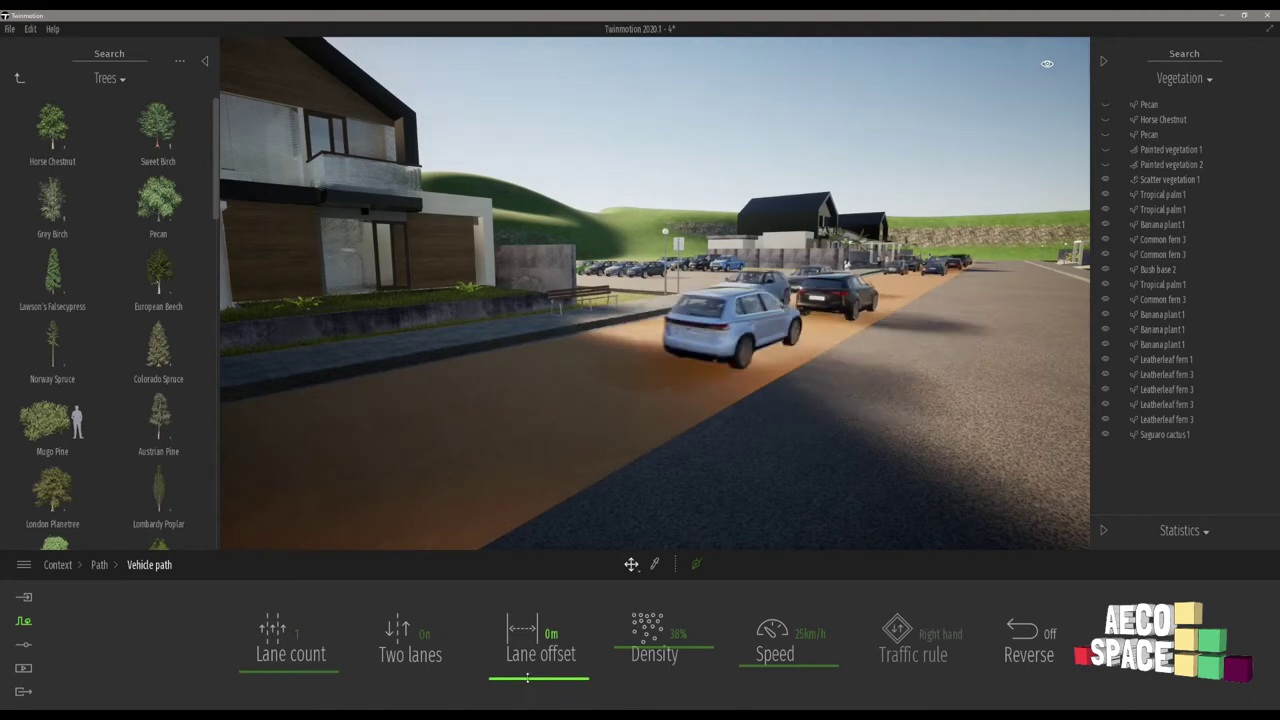
drag(529, 683, 534, 671)
click(395, 655)
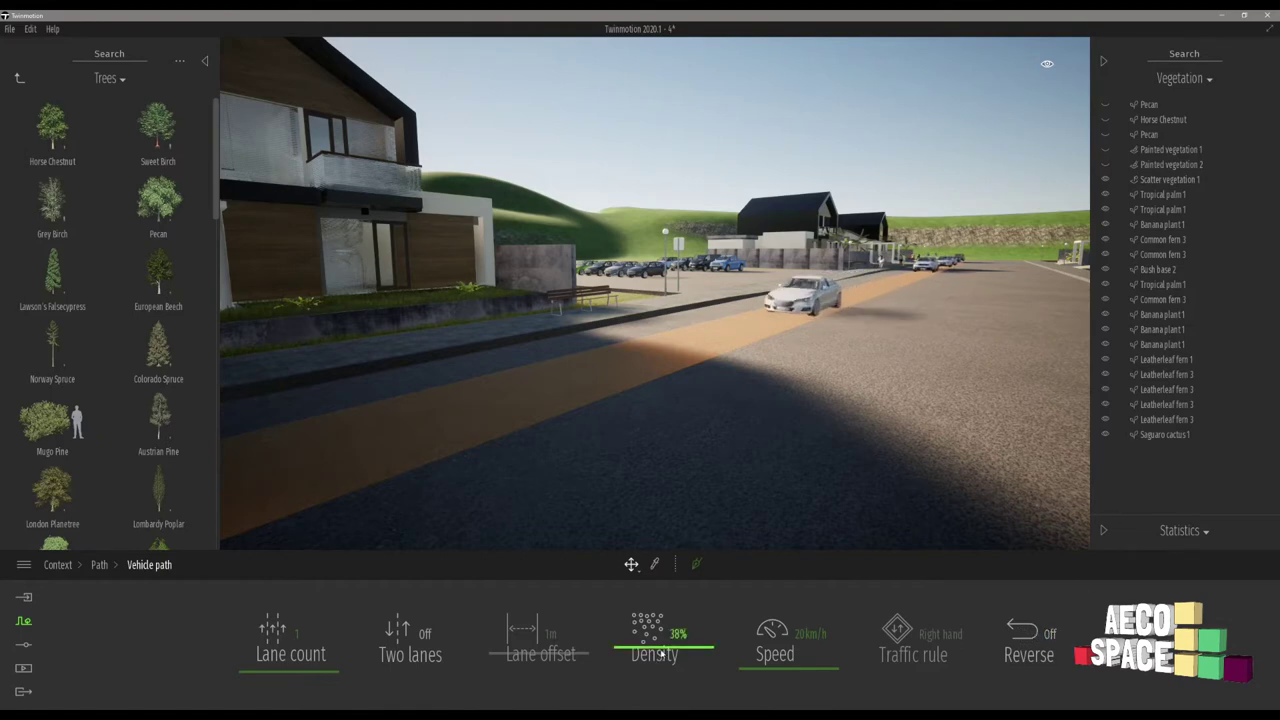
drag(661, 653, 661, 662)
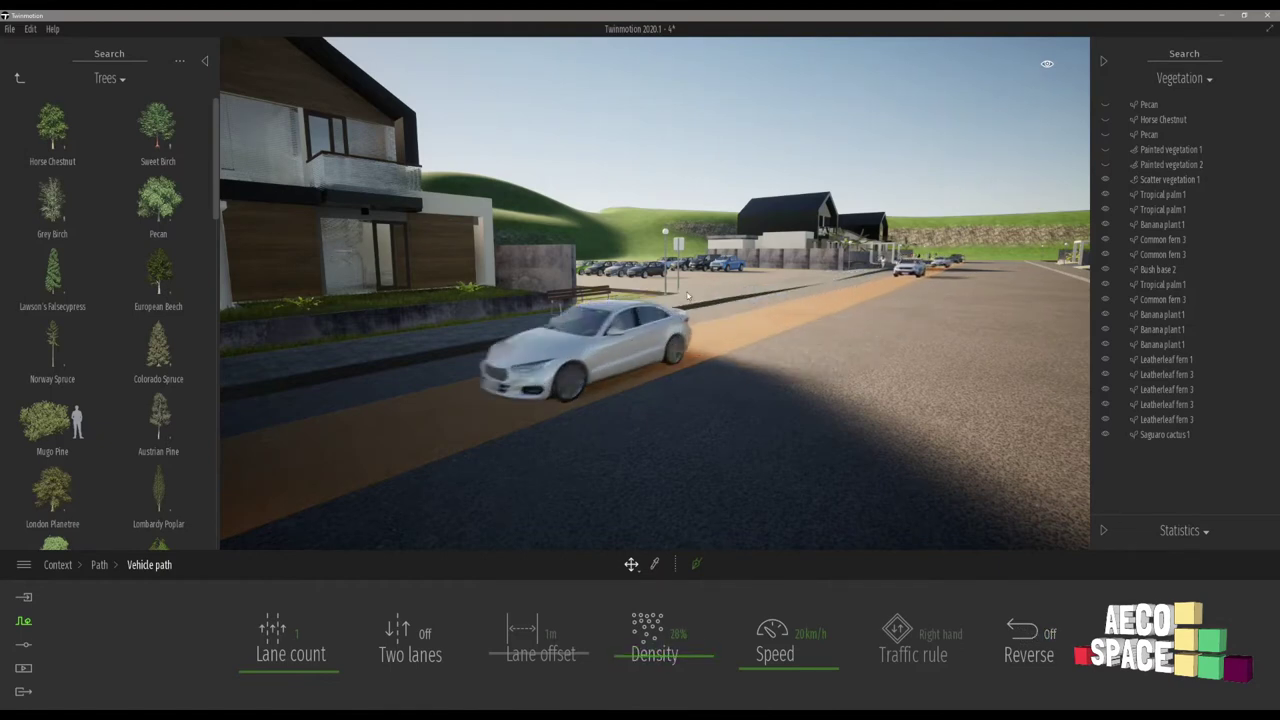
right_drag(687, 296, 530, 299)
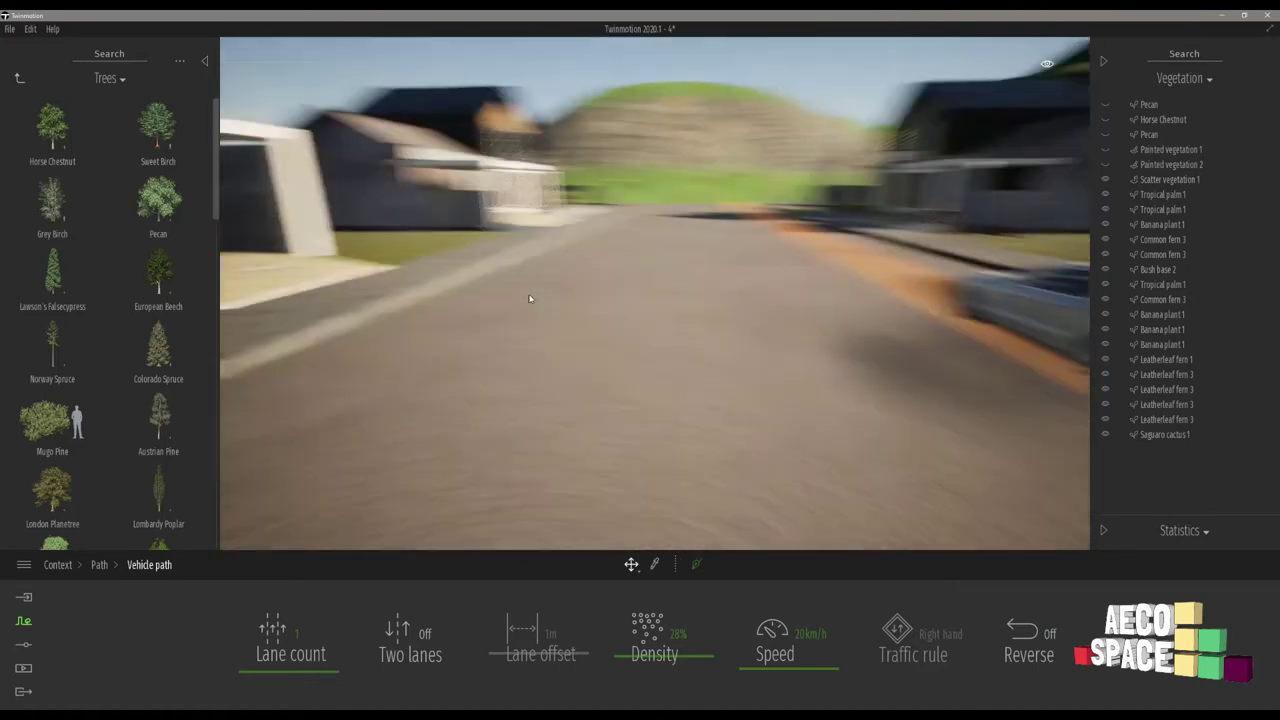
click(23, 622)
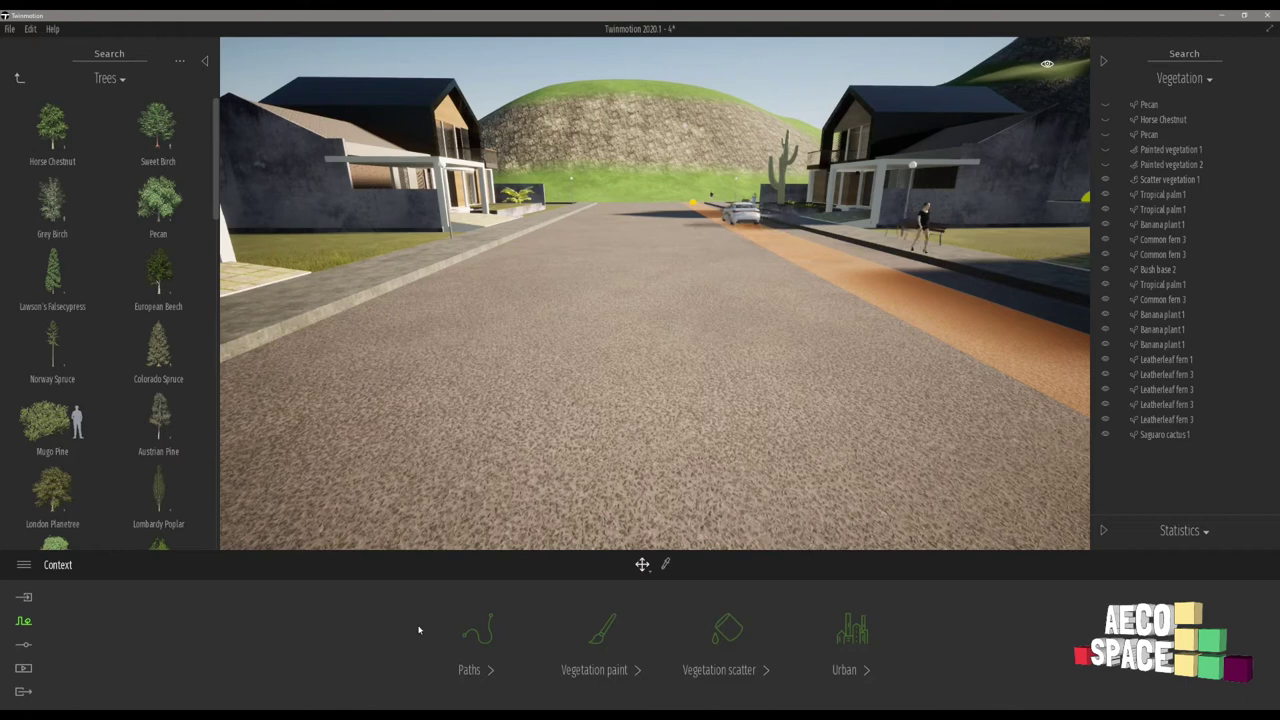
click(476, 640)
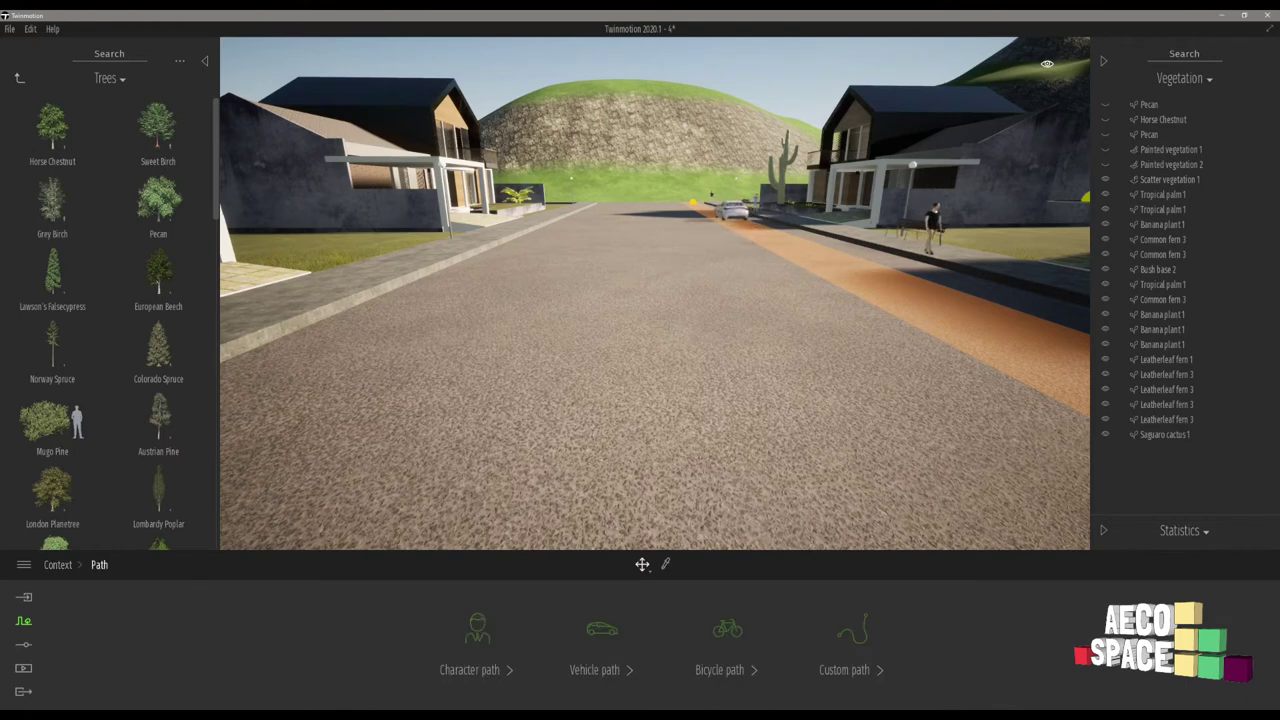
click(742, 645)
click(697, 565)
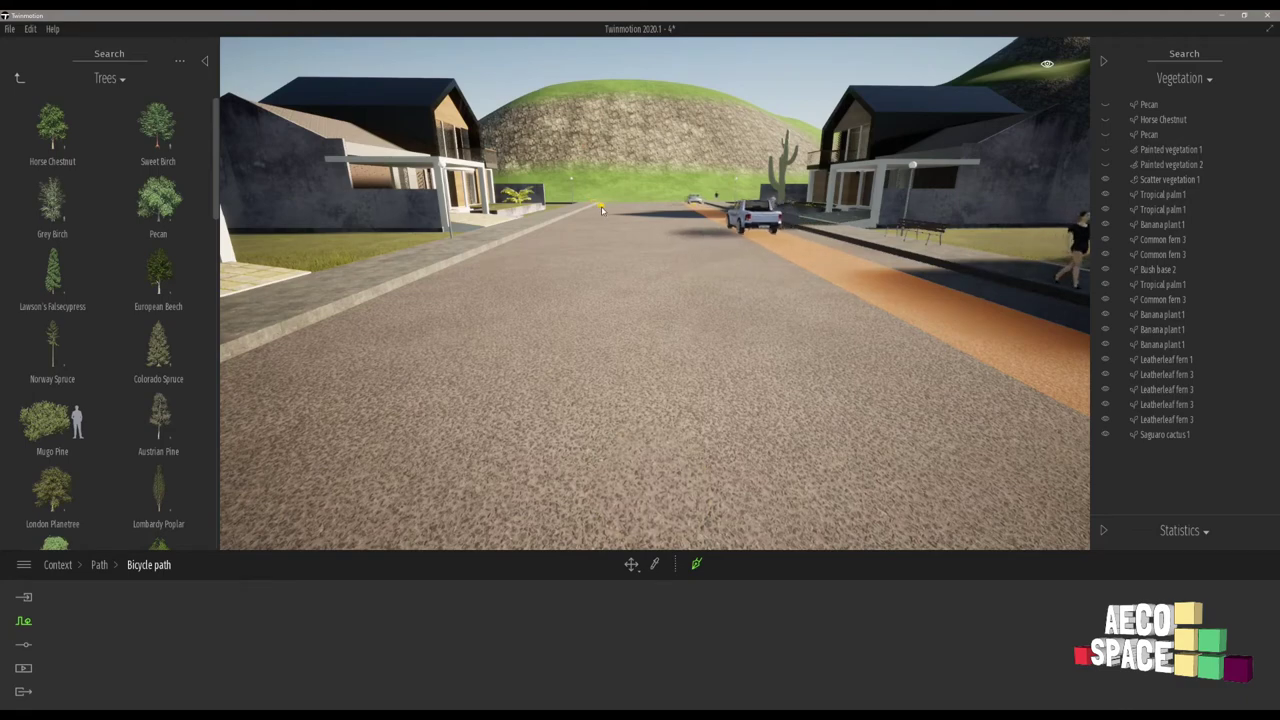
key(Escape)
right_drag(644, 240, 644, 240)
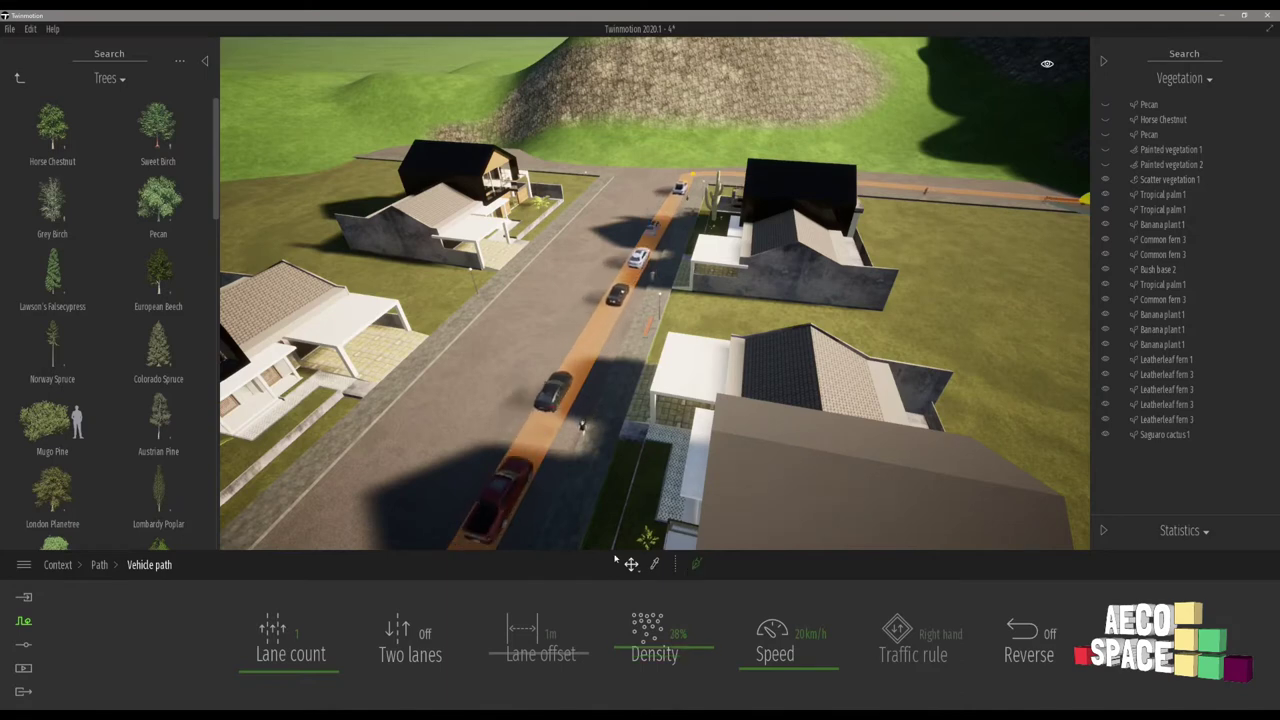
key(Escape)
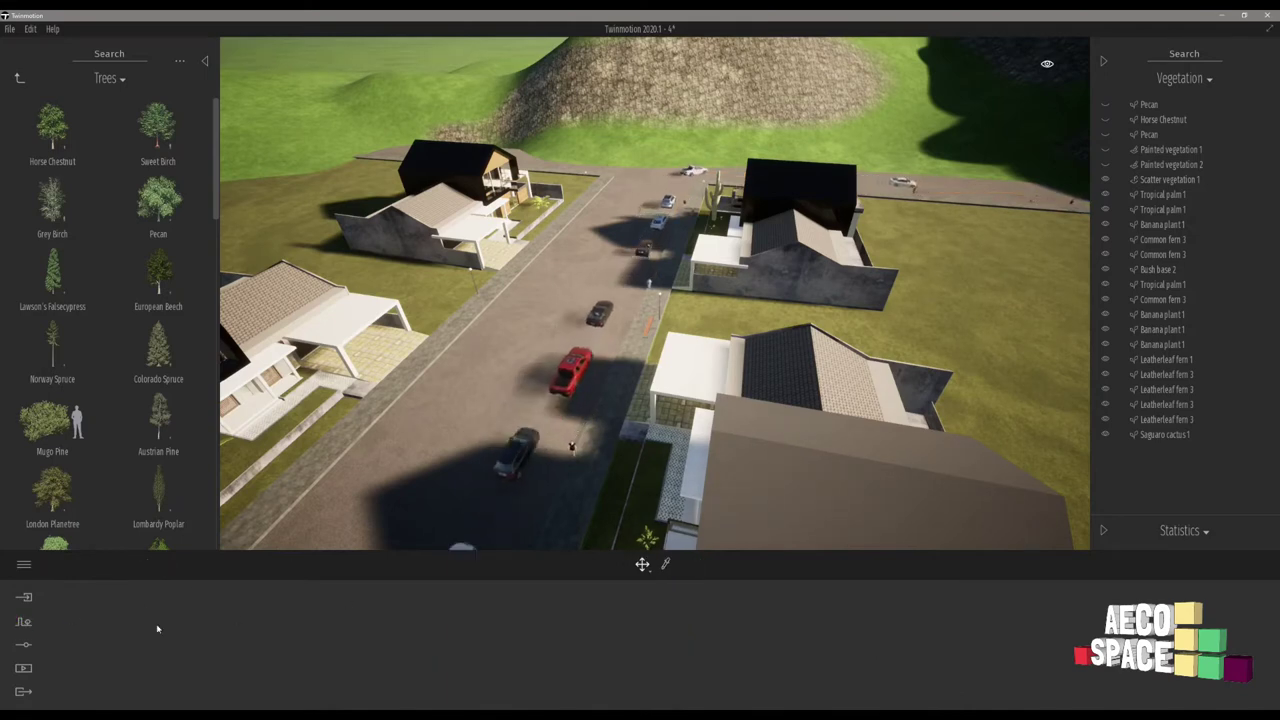
click(24, 621)
click(471, 617)
click(729, 624)
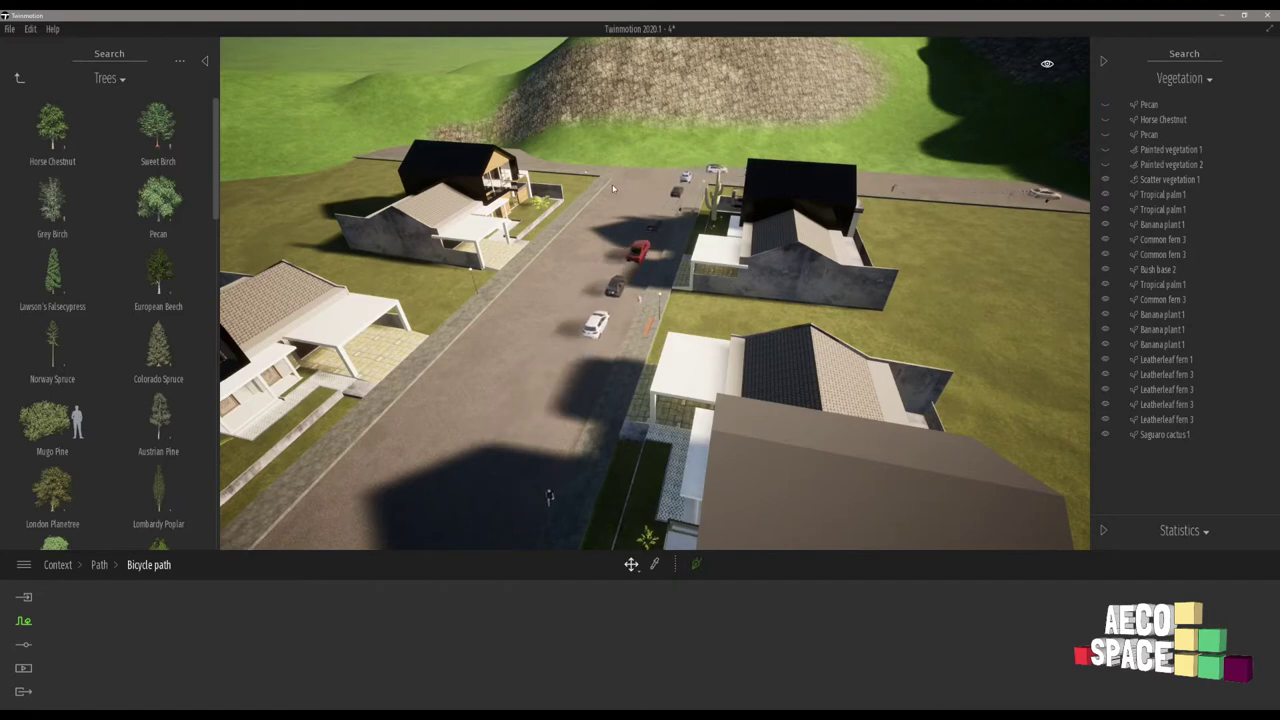
click(613, 188)
Step: Draw a bicycle path along the main street, beside the kerb opposite the vehicle path, and select it
click(24, 621)
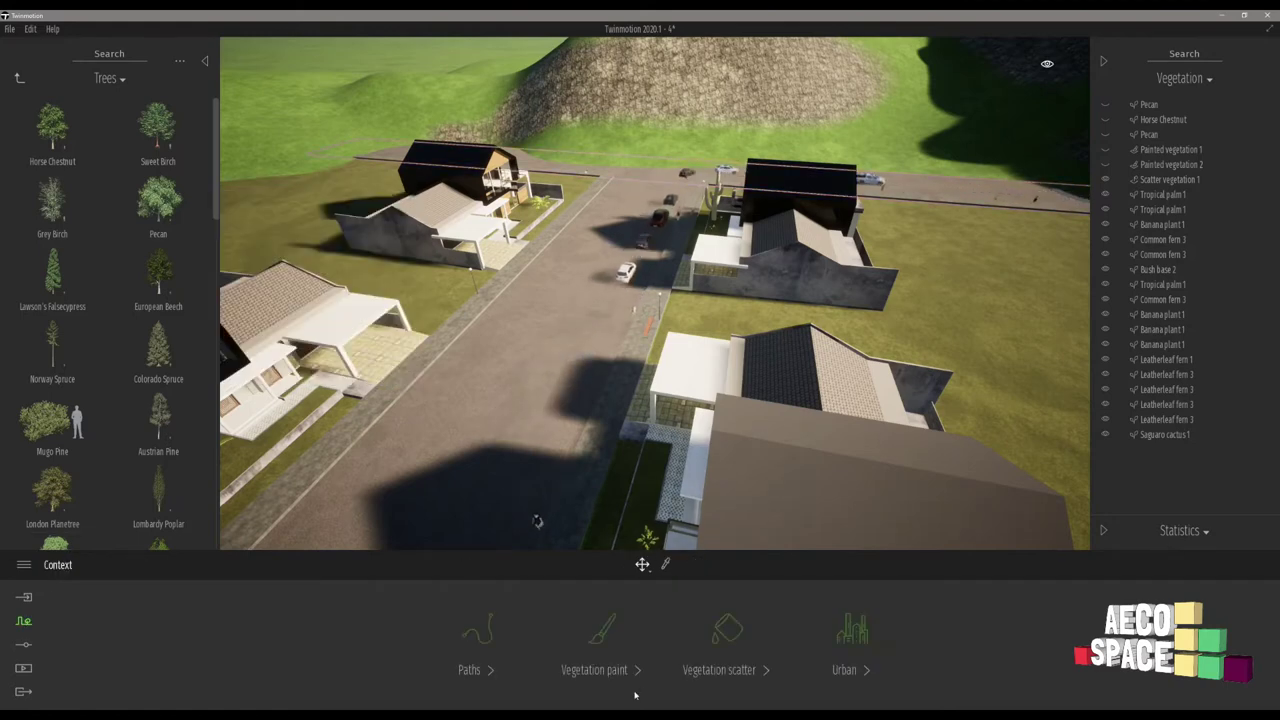
click(478, 630)
click(737, 629)
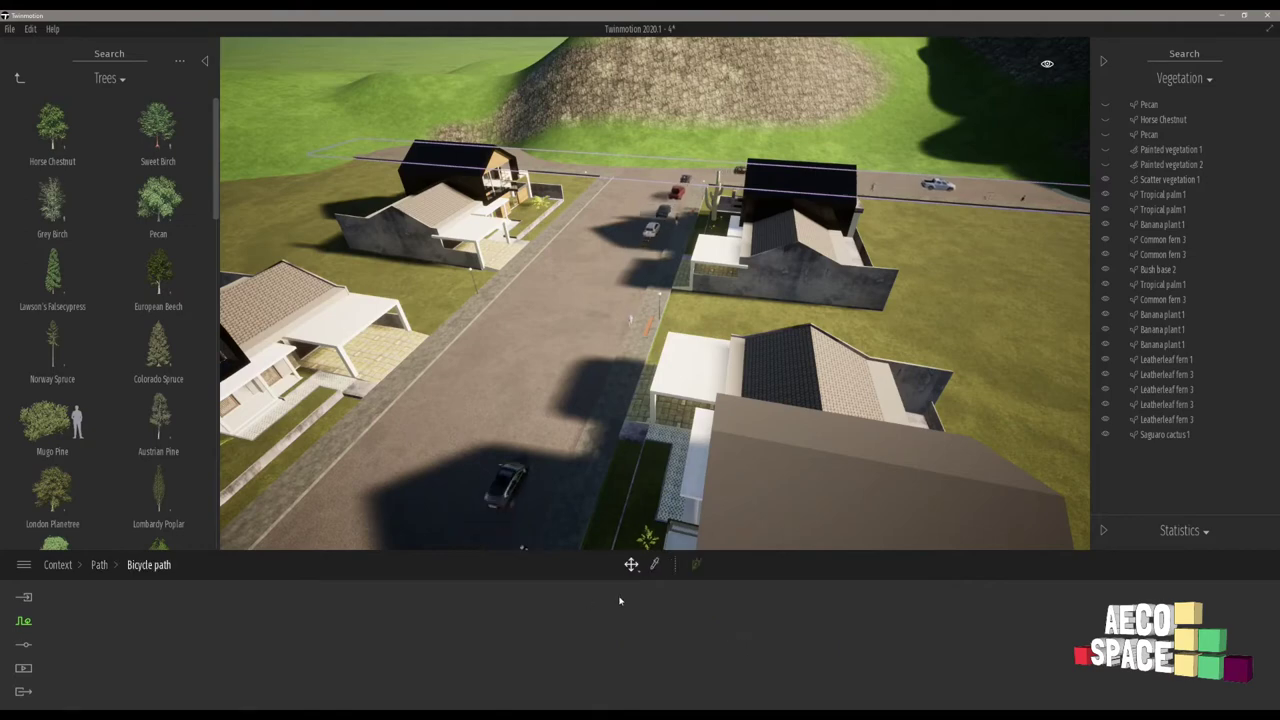
click(612, 188)
click(532, 304)
key(f)
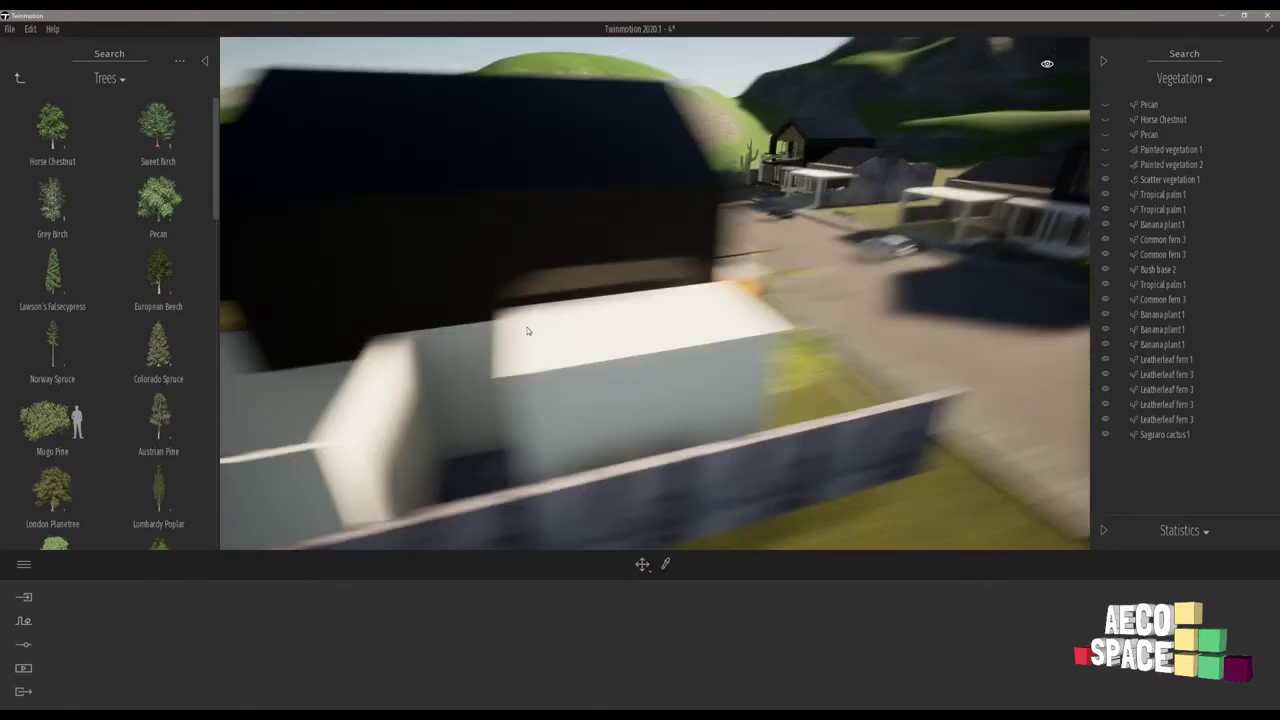
shift+middle_drag(528, 331, 550, 290)
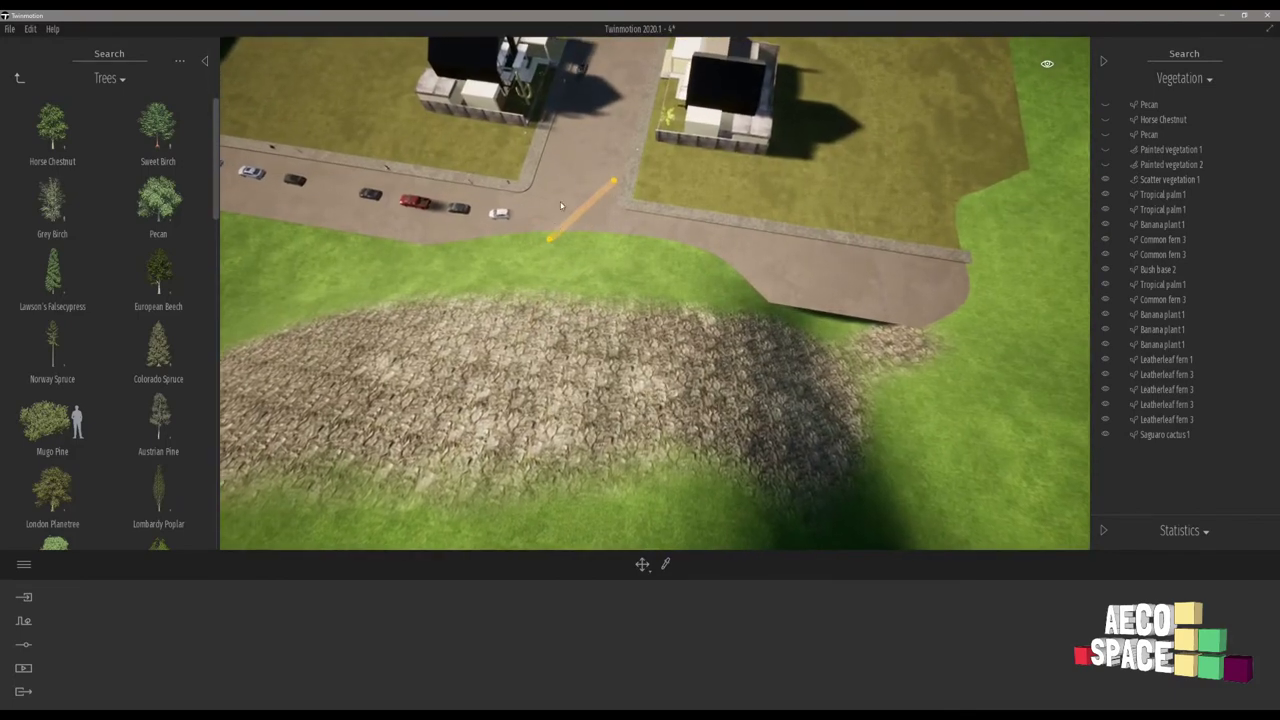
middle_drag(561, 206, 566, 420)
middle_drag(569, 320, 568, 177)
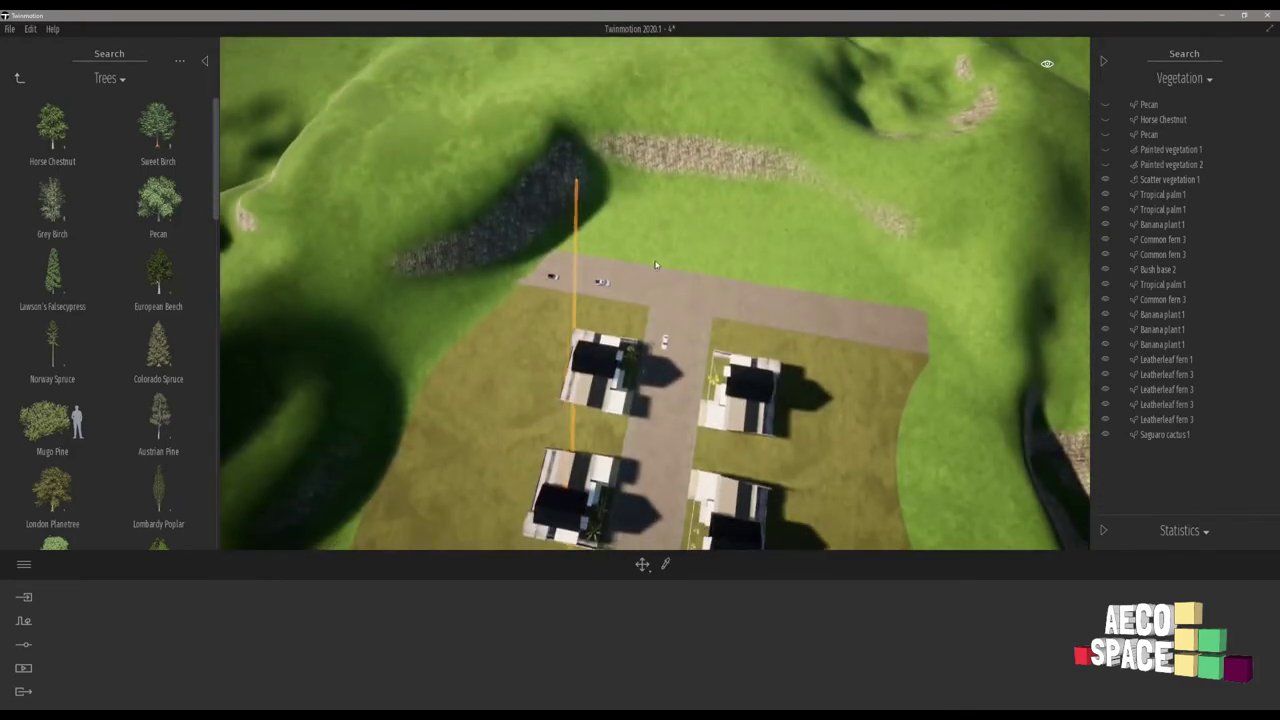
click(700, 296)
shift+middle_drag(677, 310, 697, 145)
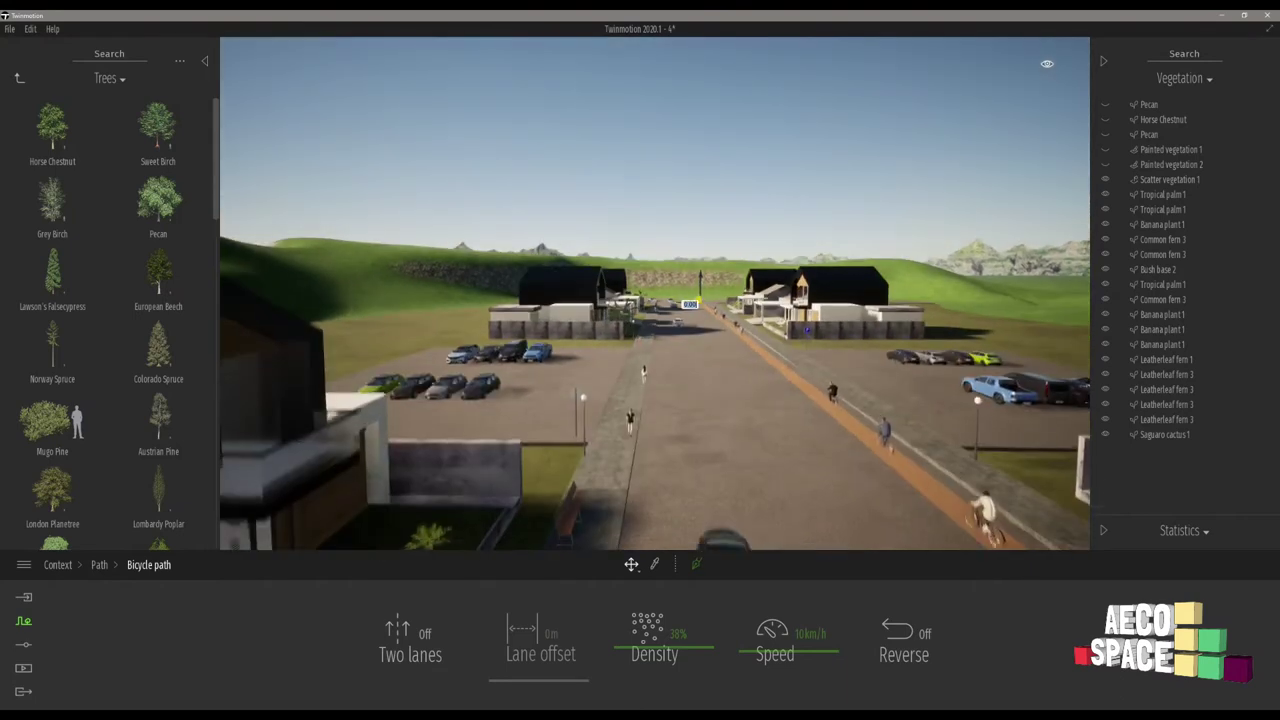
Step: Set the bicycle path's density to 5% and its speed to 5 km/h, and check it along the street
scroll(803, 390, up, 4)
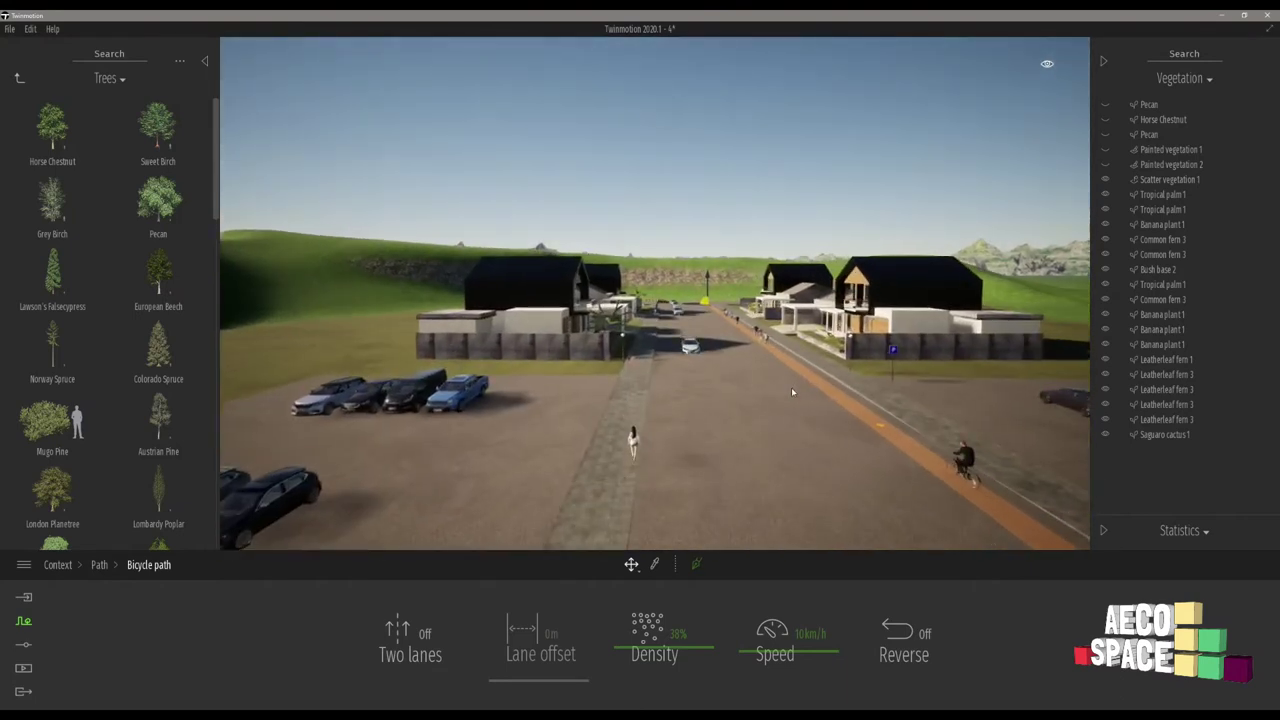
scroll(791, 387, up, 5)
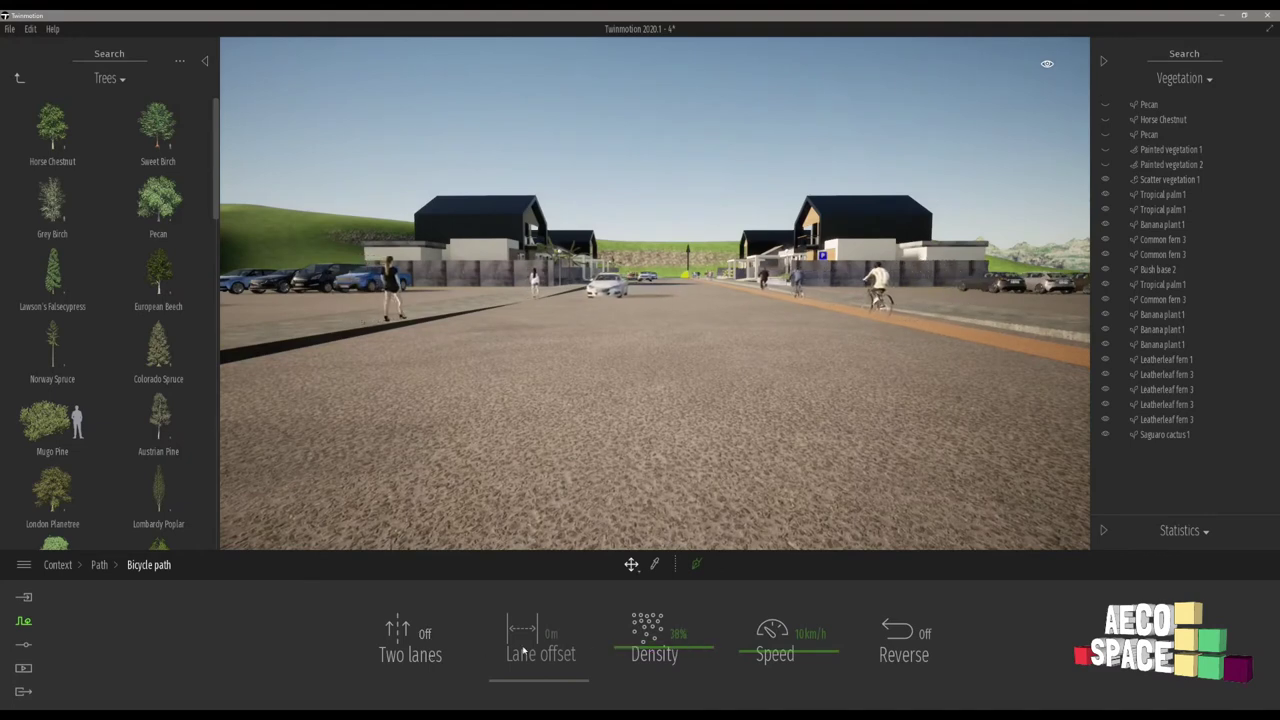
drag(661, 659, 662, 642)
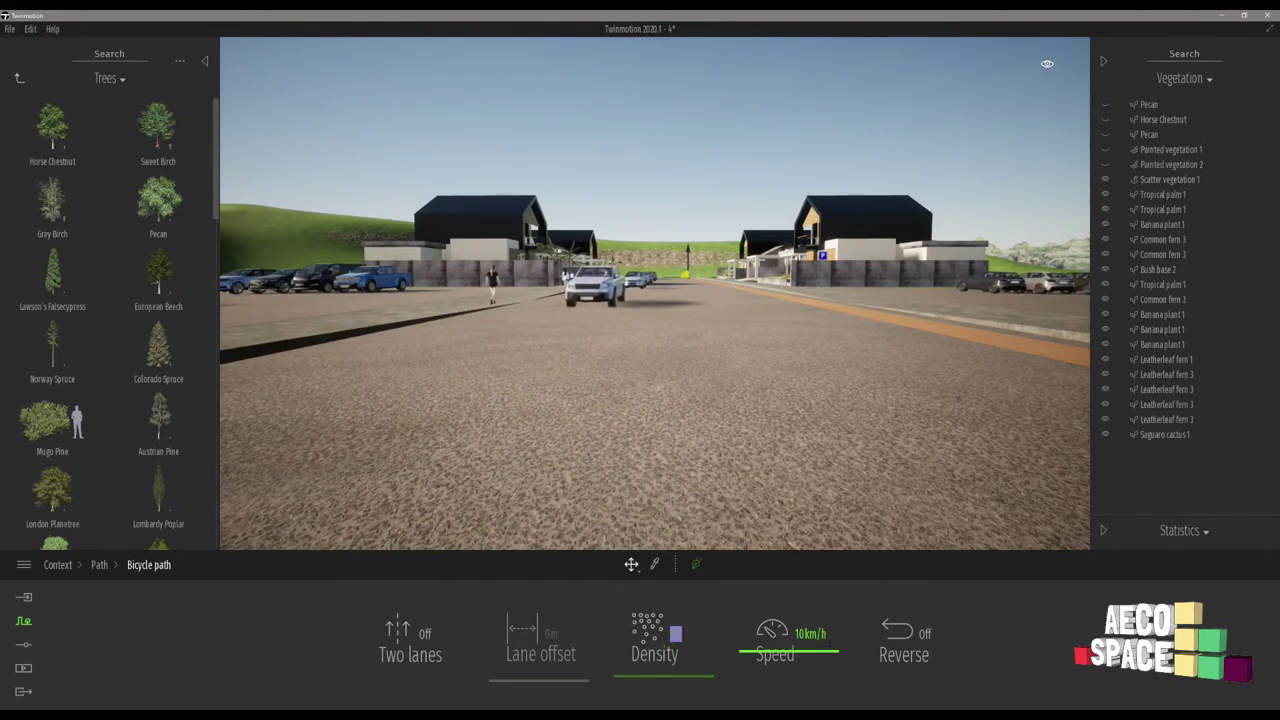
right_drag(829, 397, 916, 316)
key(w)
key(e)
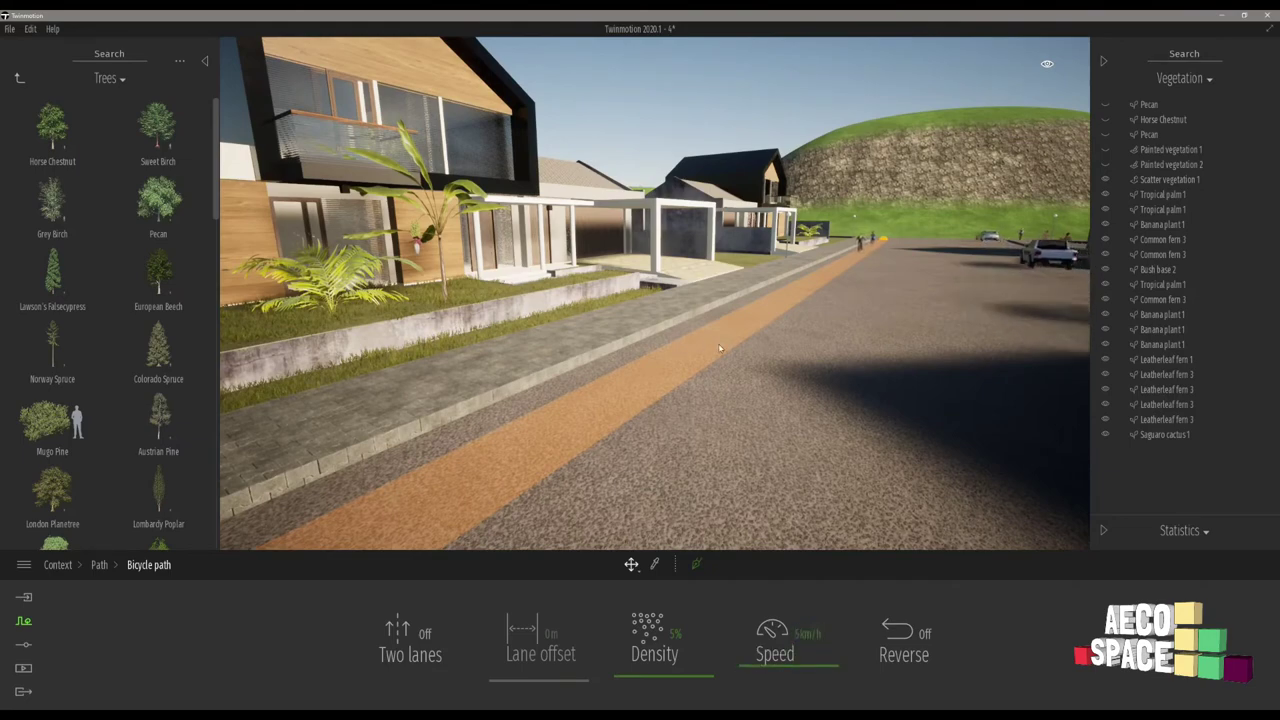
right_drag(851, 277, 340, 268)
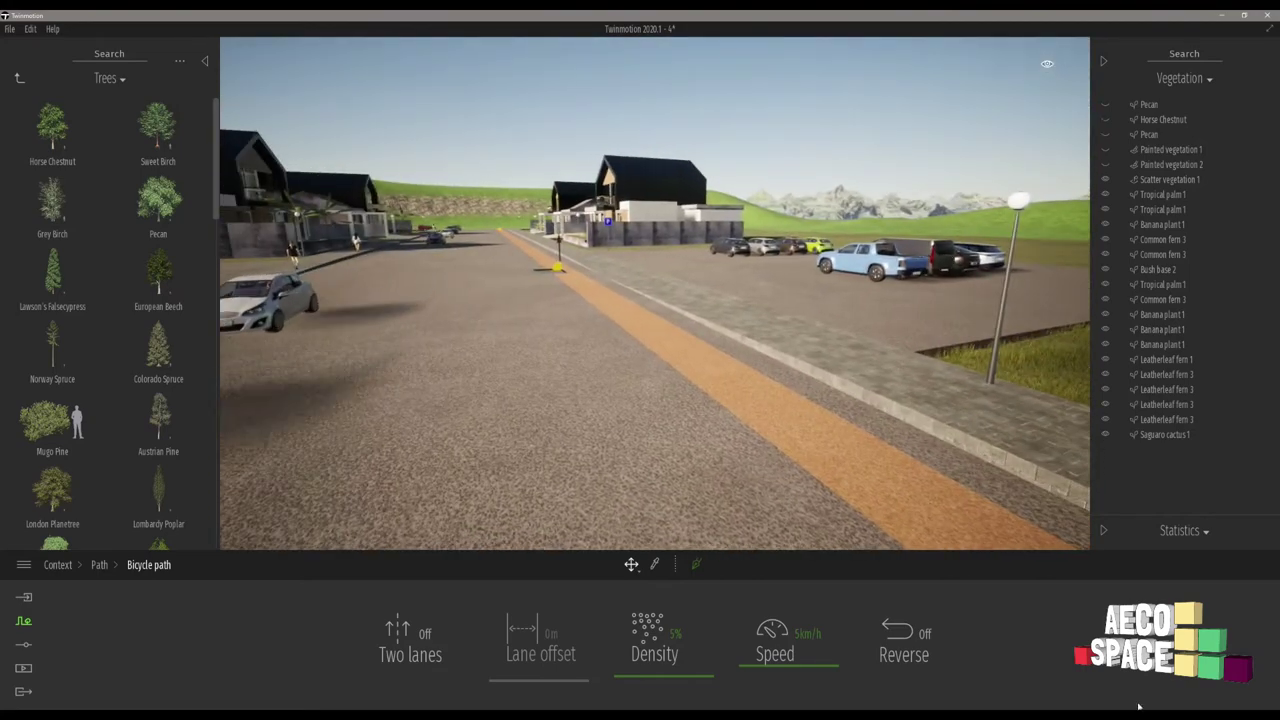
right_drag(710, 435, 573, 410)
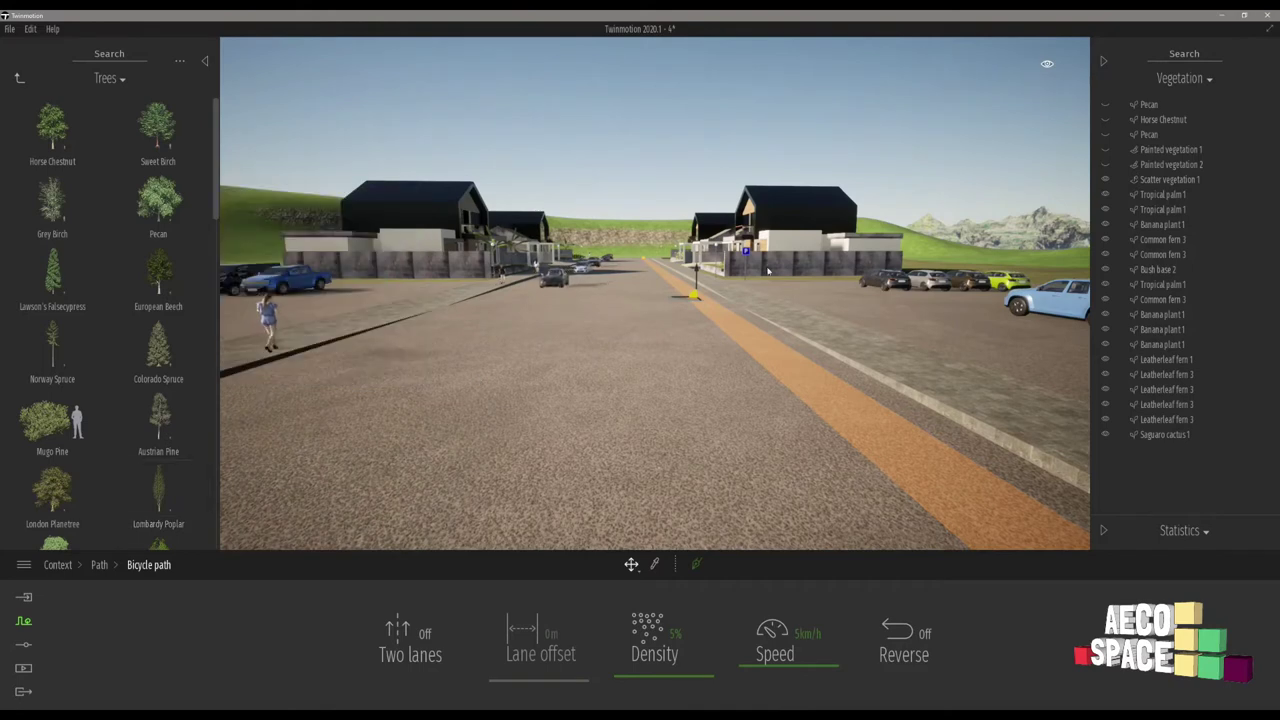
click(24, 621)
click(469, 630)
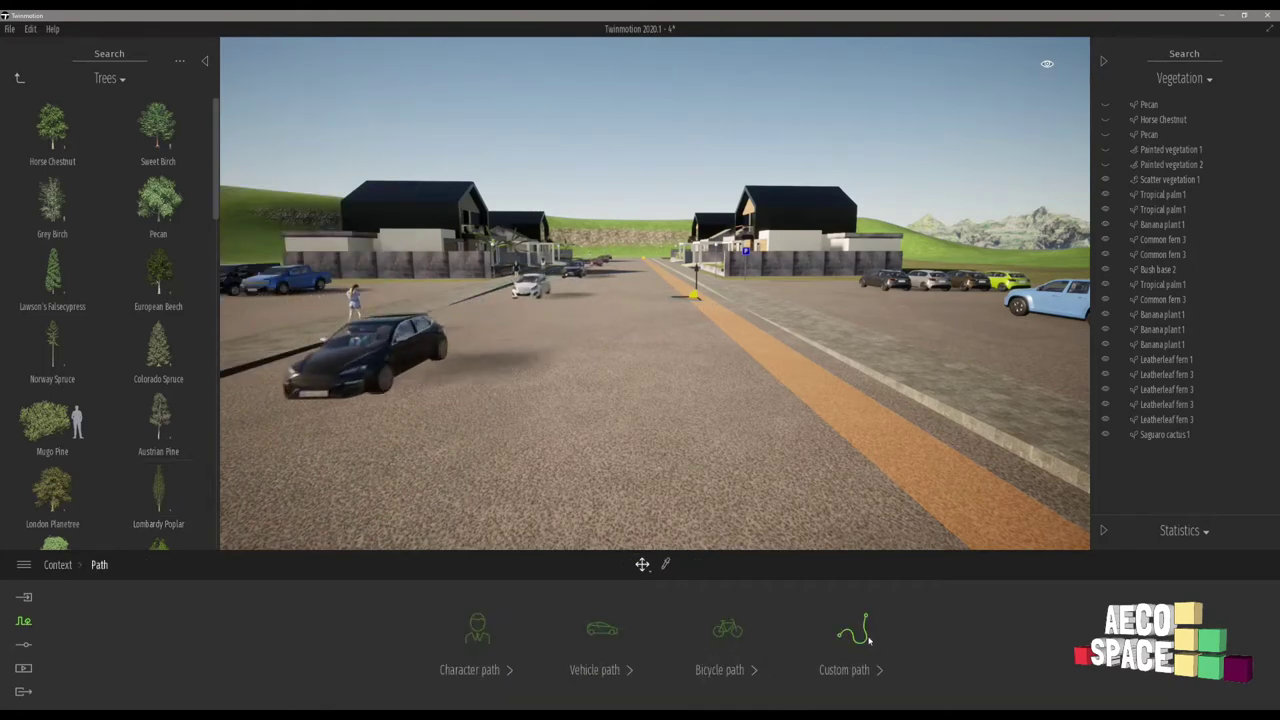
click(851, 623)
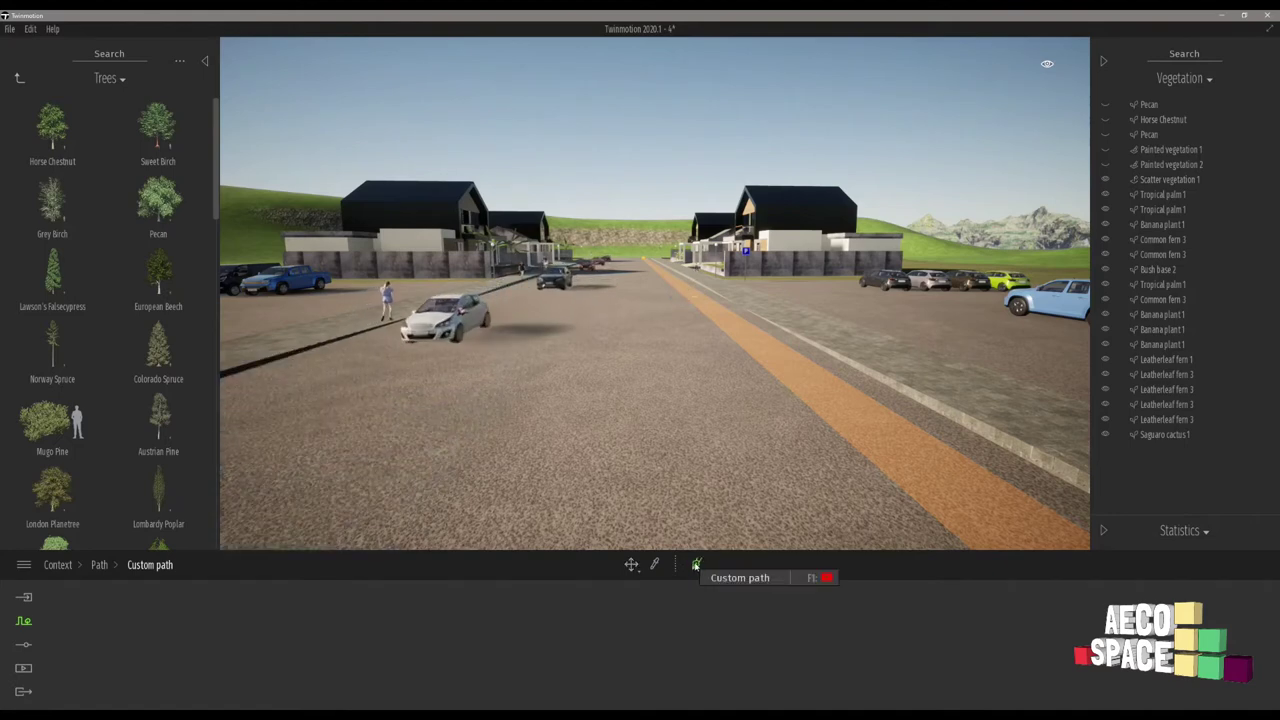
click(696, 565)
key(Escape)
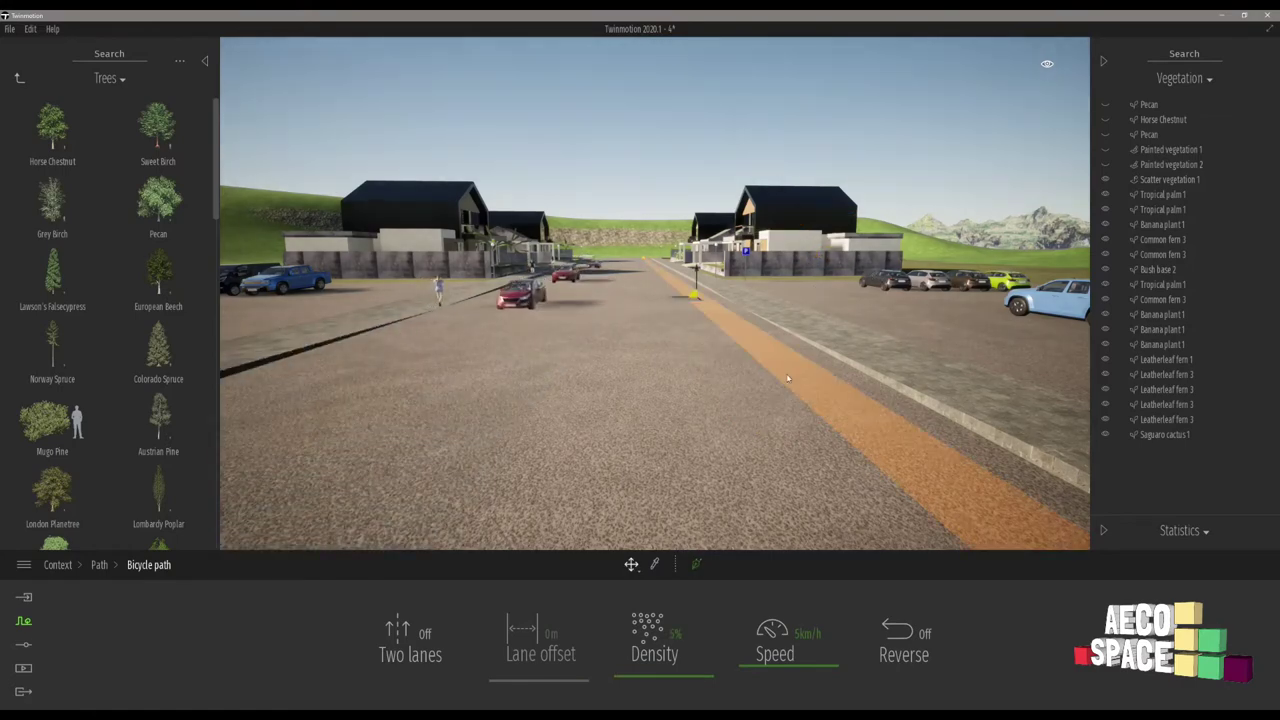
Step: Try to draw a custom path in the parking area, undo the stray bicycle path stretch and deselect the path
shift+middle_drag(814, 353, 580, 390)
scroll(814, 353, up, 3)
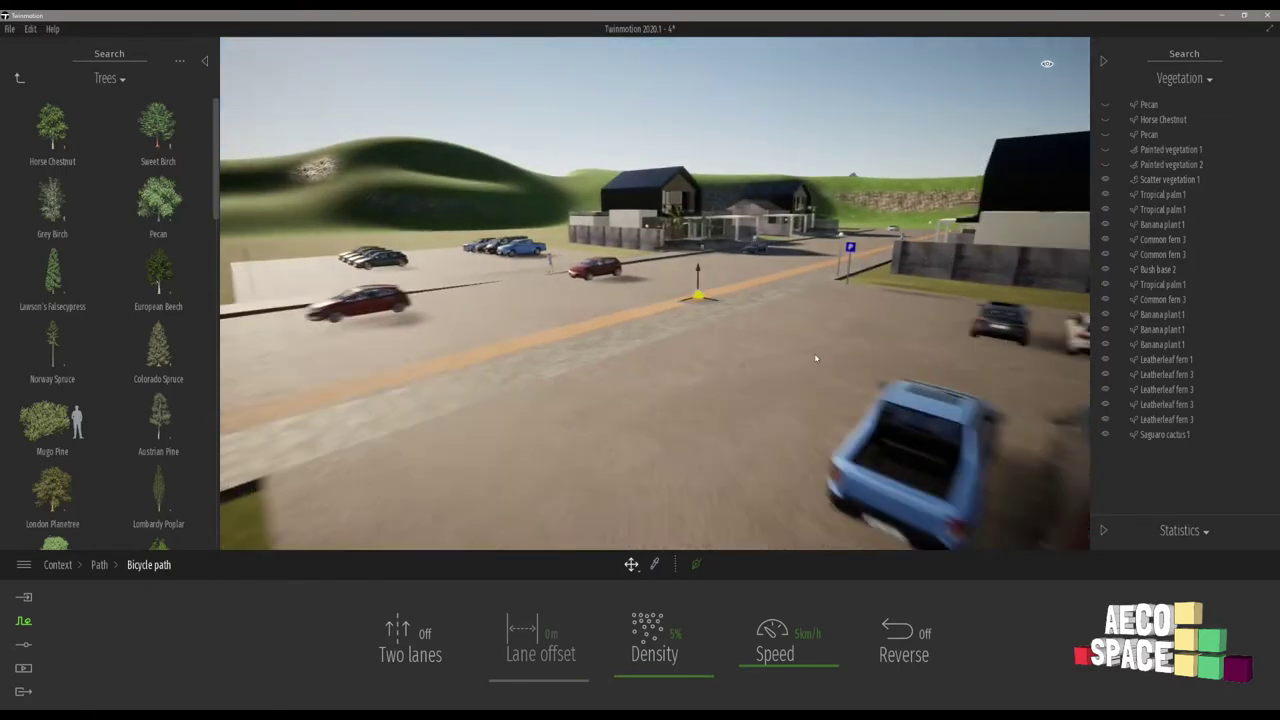
click(40, 624)
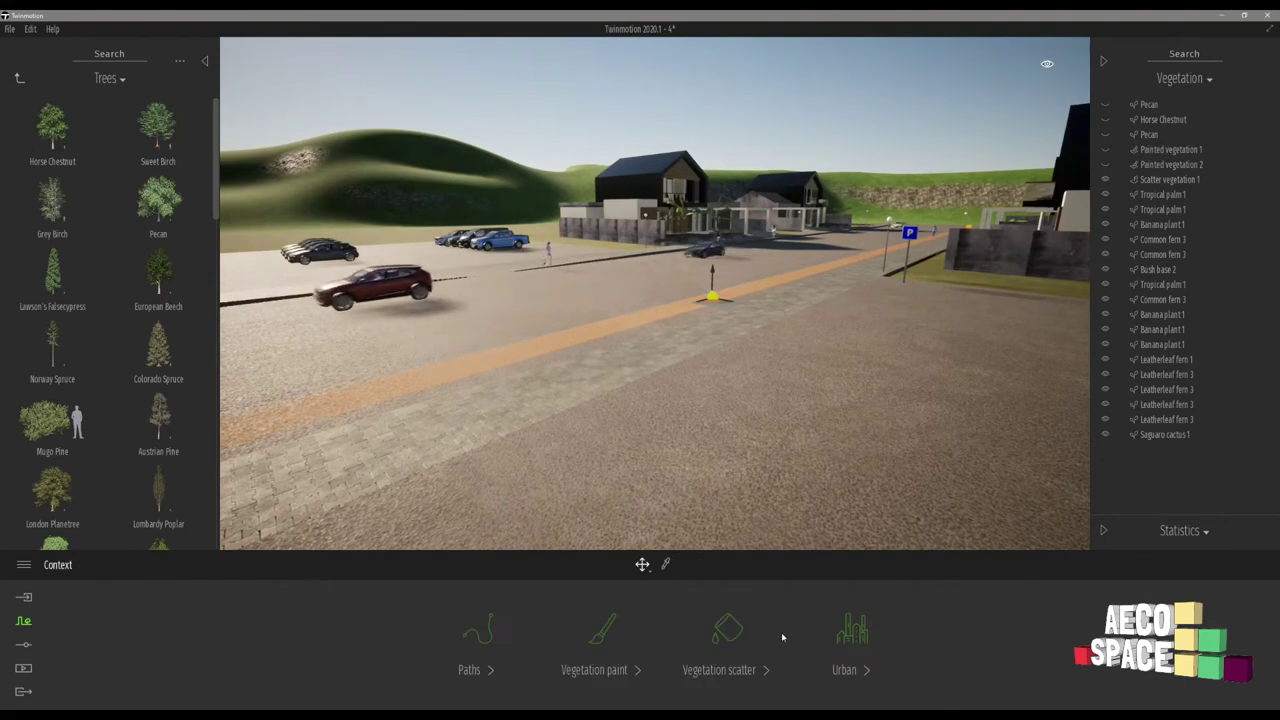
click(466, 635)
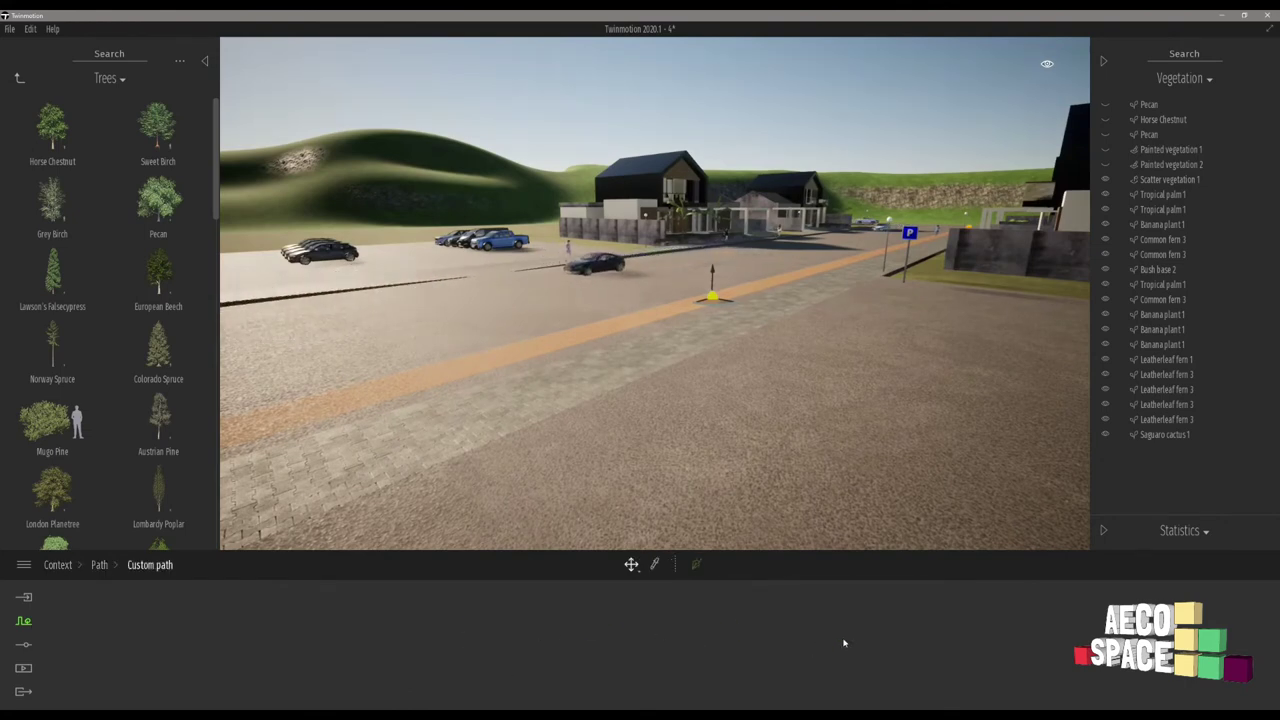
drag(801, 500, 475, 508)
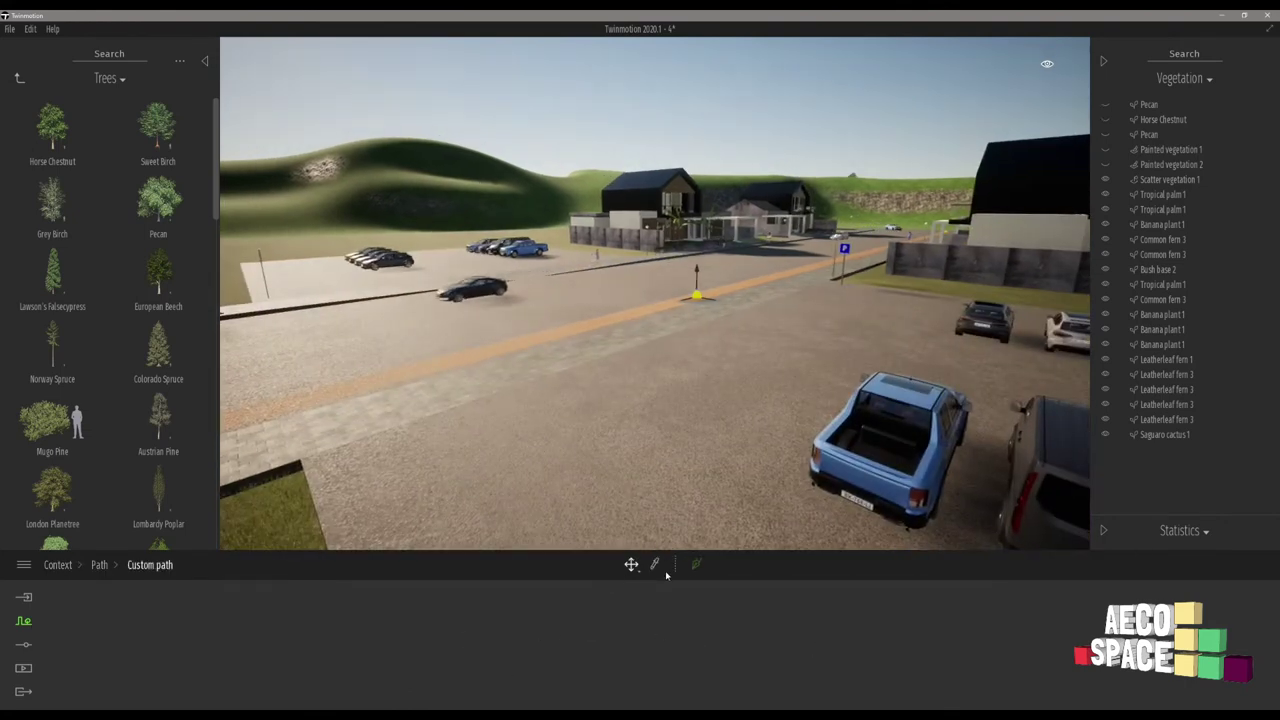
click(696, 567)
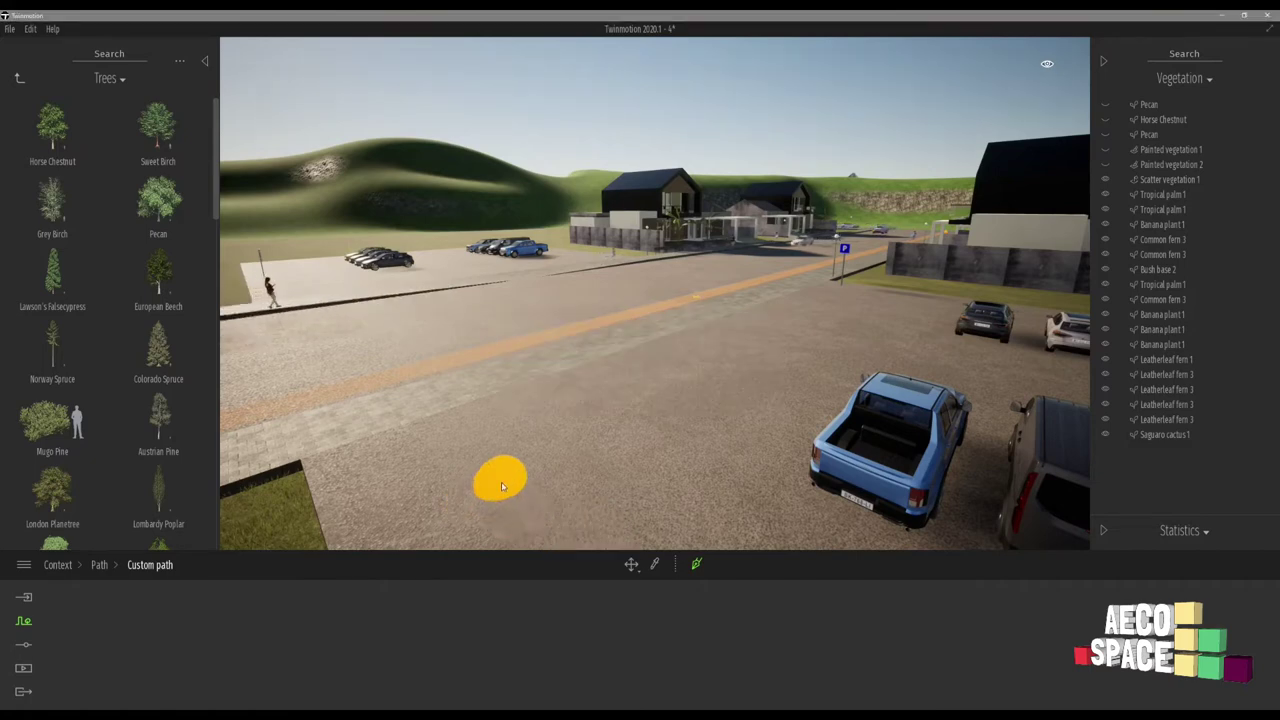
click(502, 487)
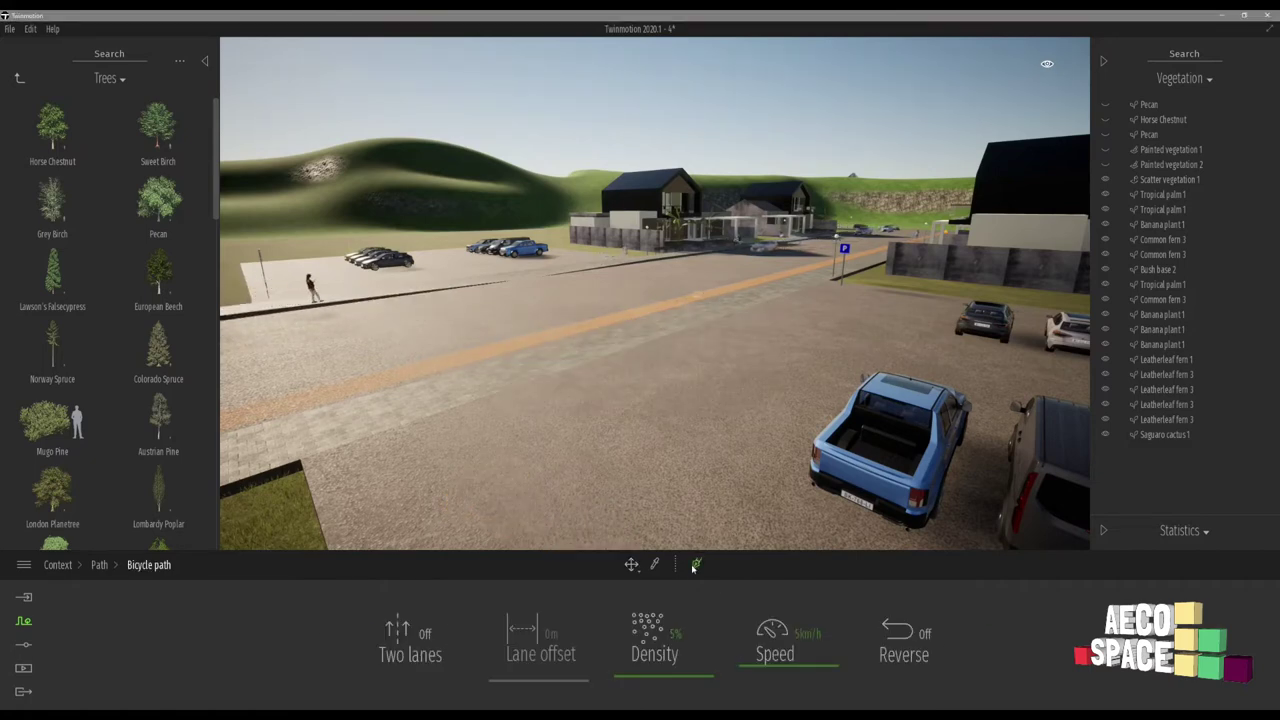
click(513, 533)
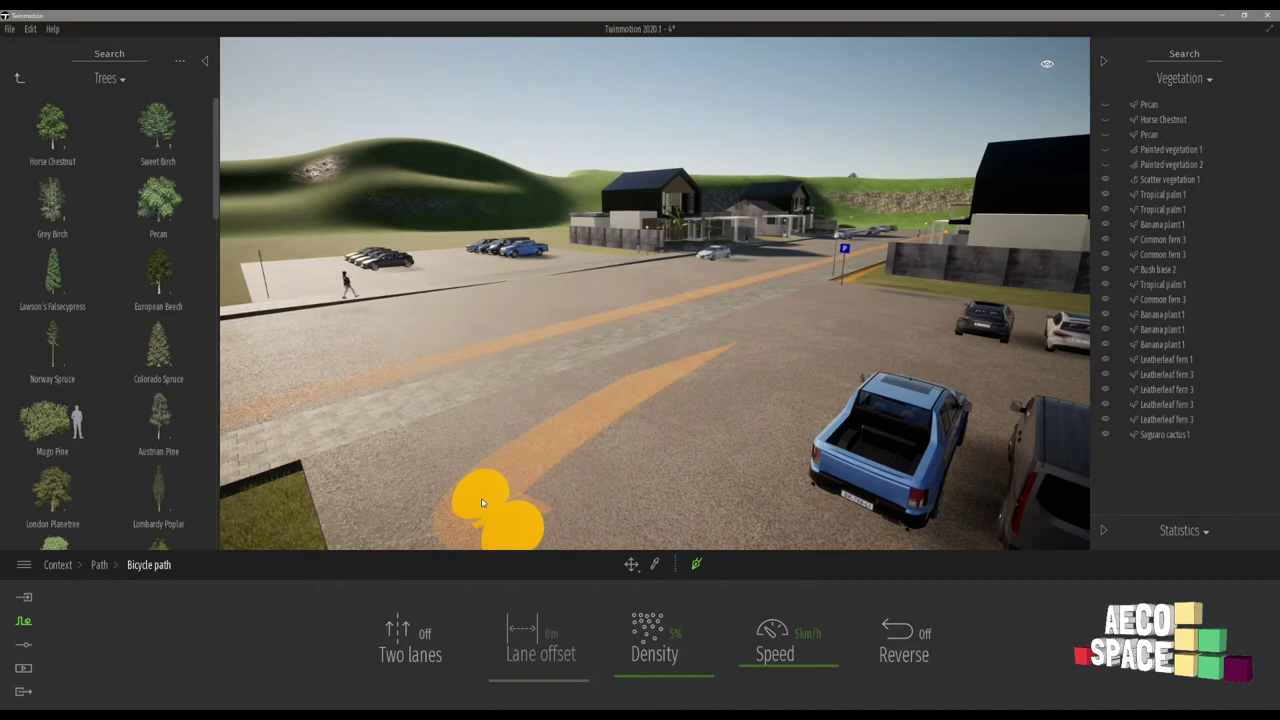
key(ctrl+z)
key(Escape)
click(781, 126)
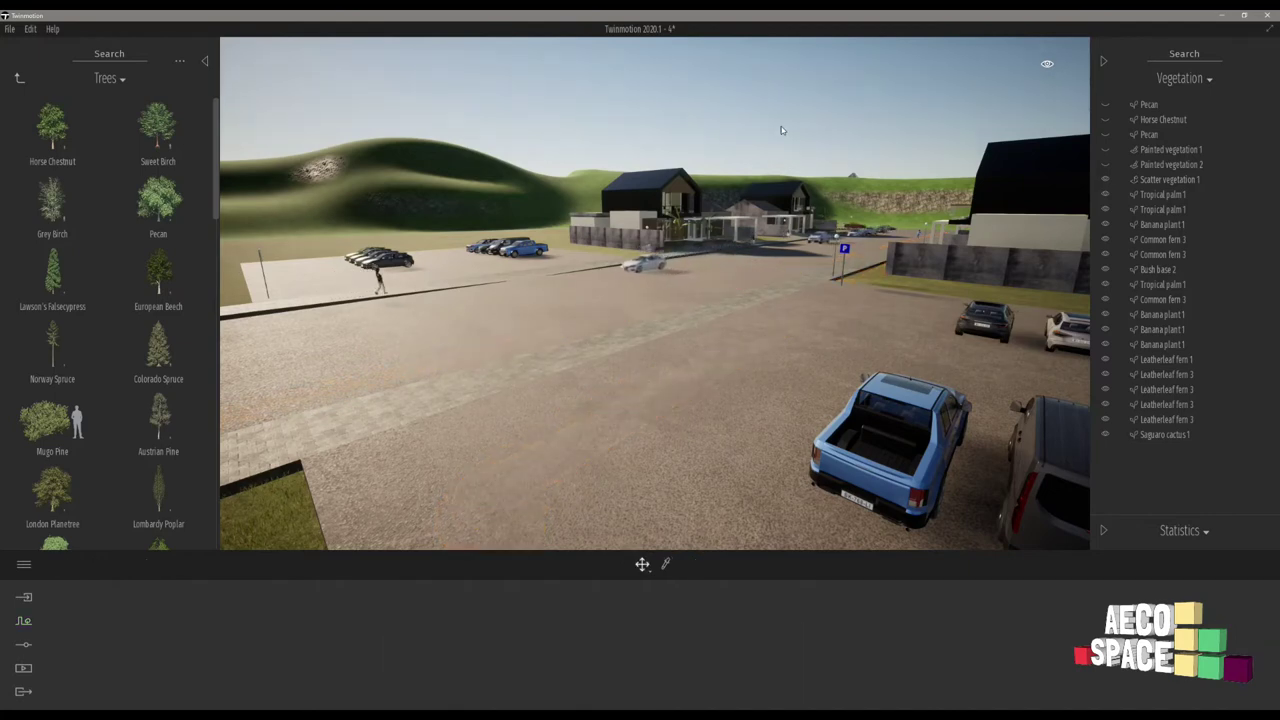
Step: Draw a custom path across the parking area beside the blue pickup and set its animation to Loop
click(23, 620)
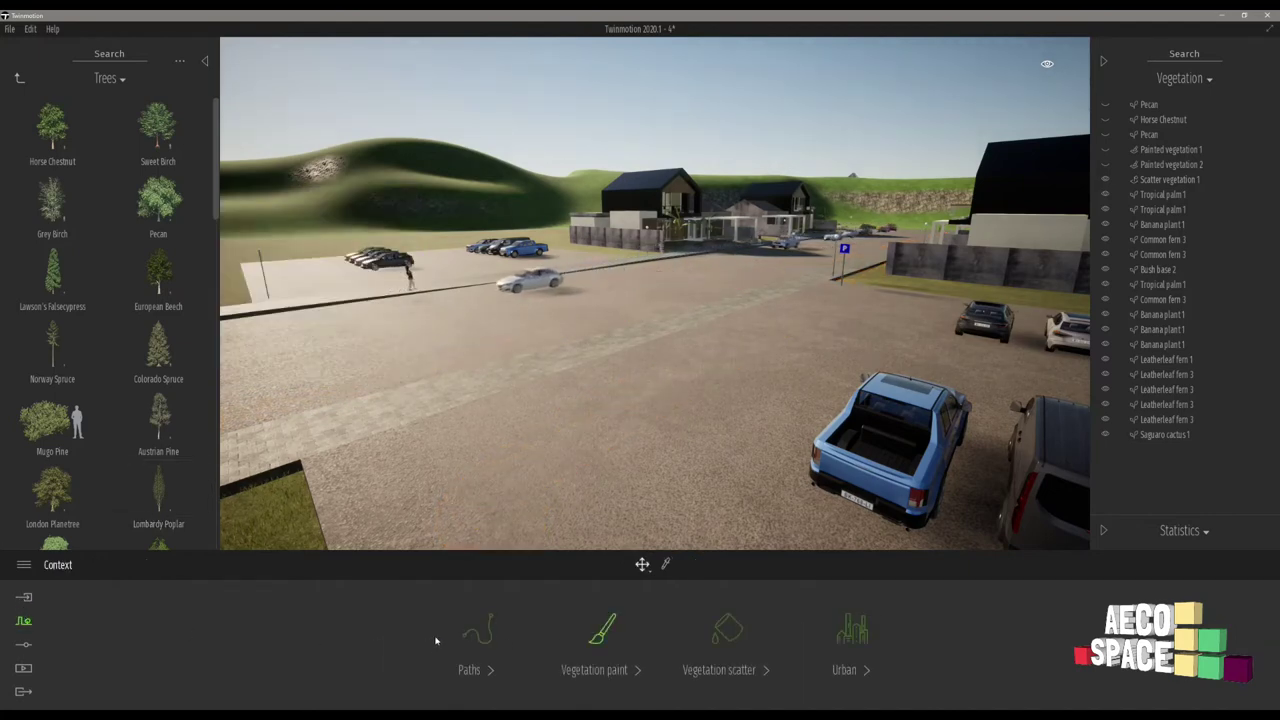
click(492, 642)
click(849, 628)
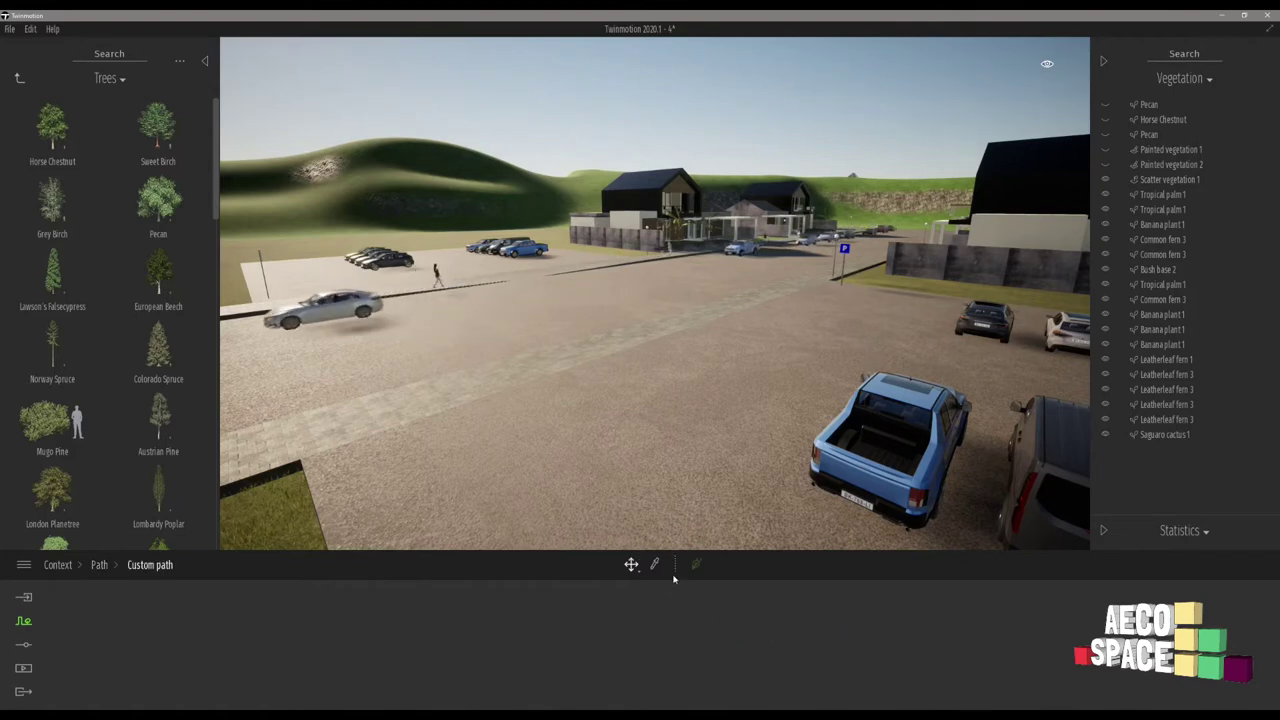
click(698, 565)
click(575, 515)
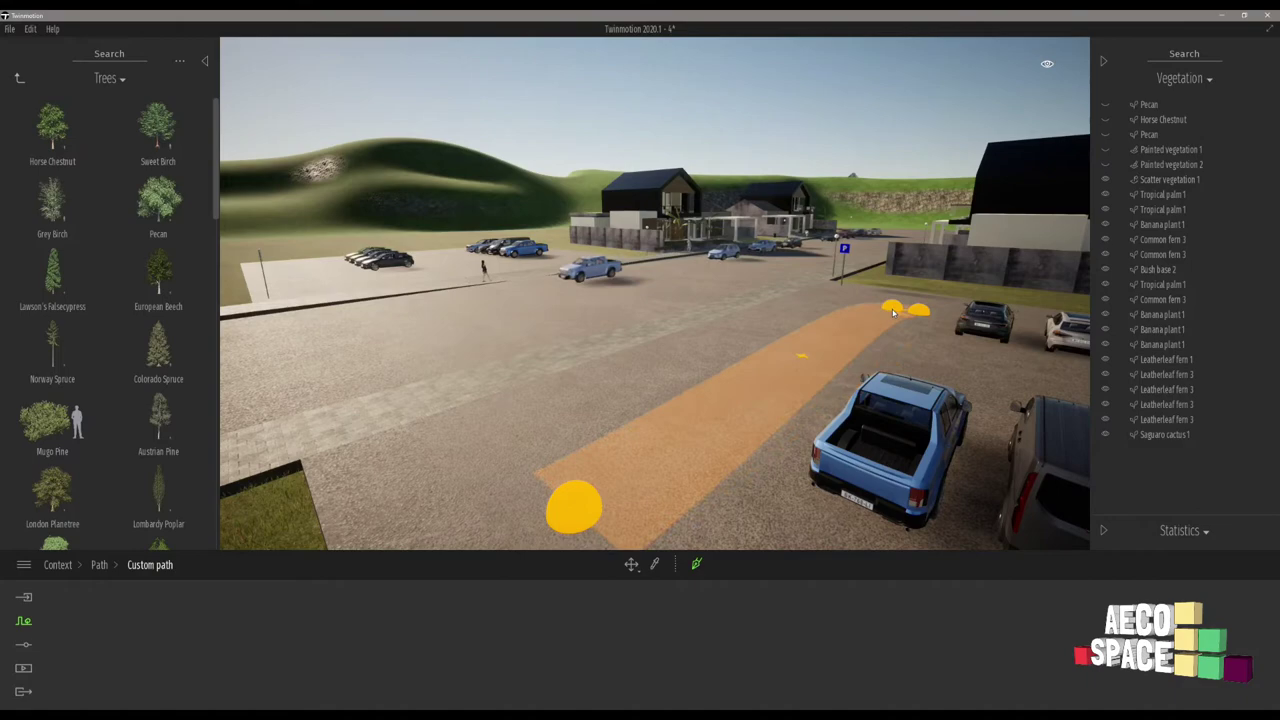
key(Escape)
shift+middle_drag(892, 317, 616, 323)
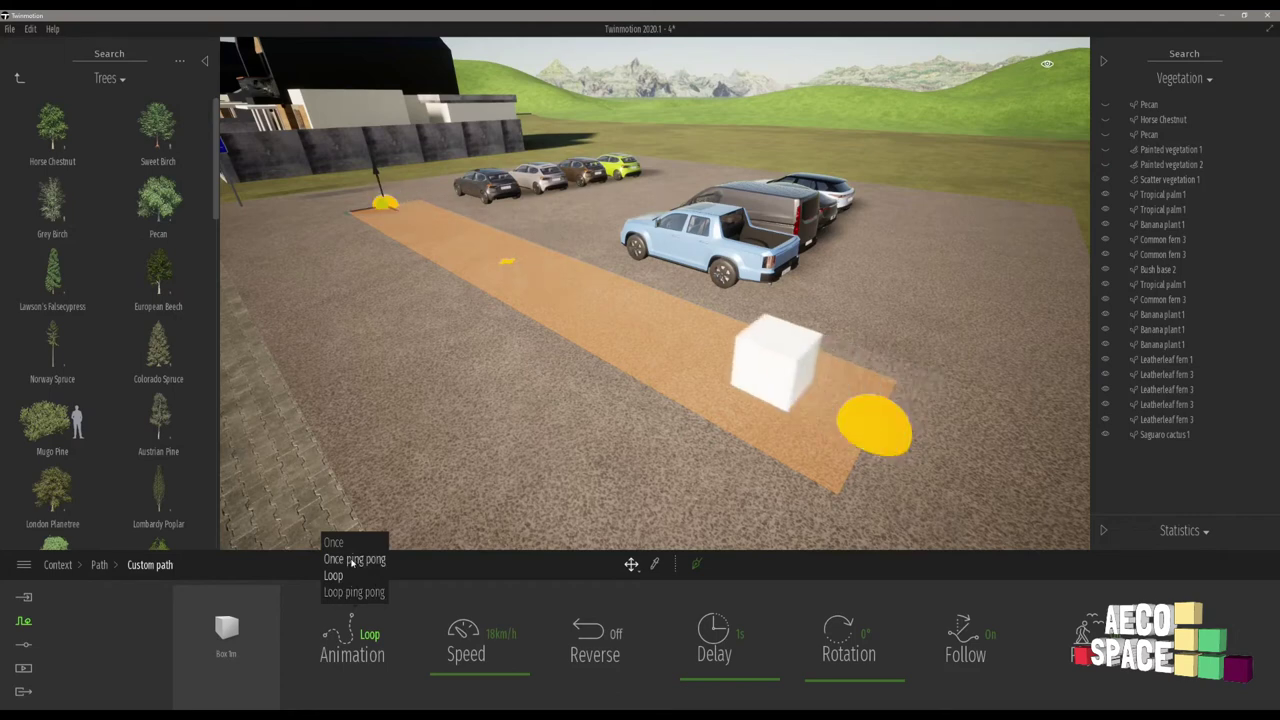
click(336, 575)
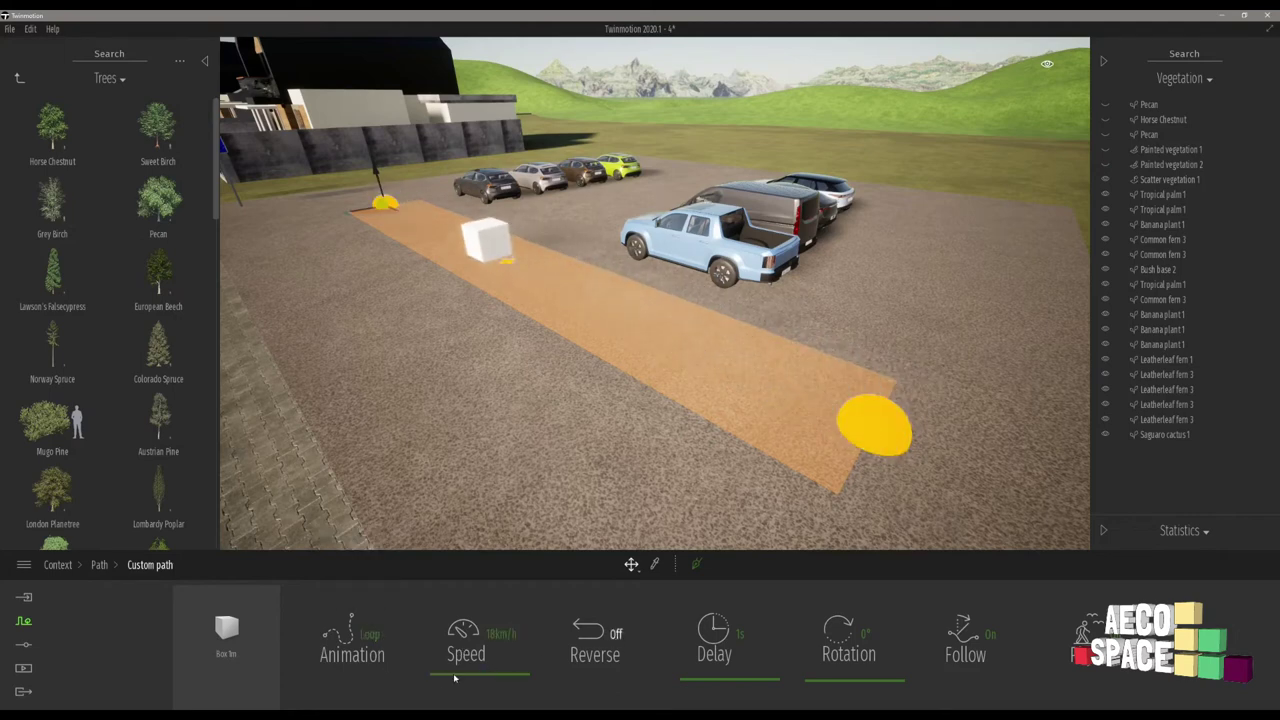
Step: Try the custom path's Reverse, Rotation and Follow options and set its speed to 40 km/h
mouse_move(459, 666)
mouse_down()
mouse_move(495, 656)
mouse_move(461, 674)
mouse_up()
click(577, 658)
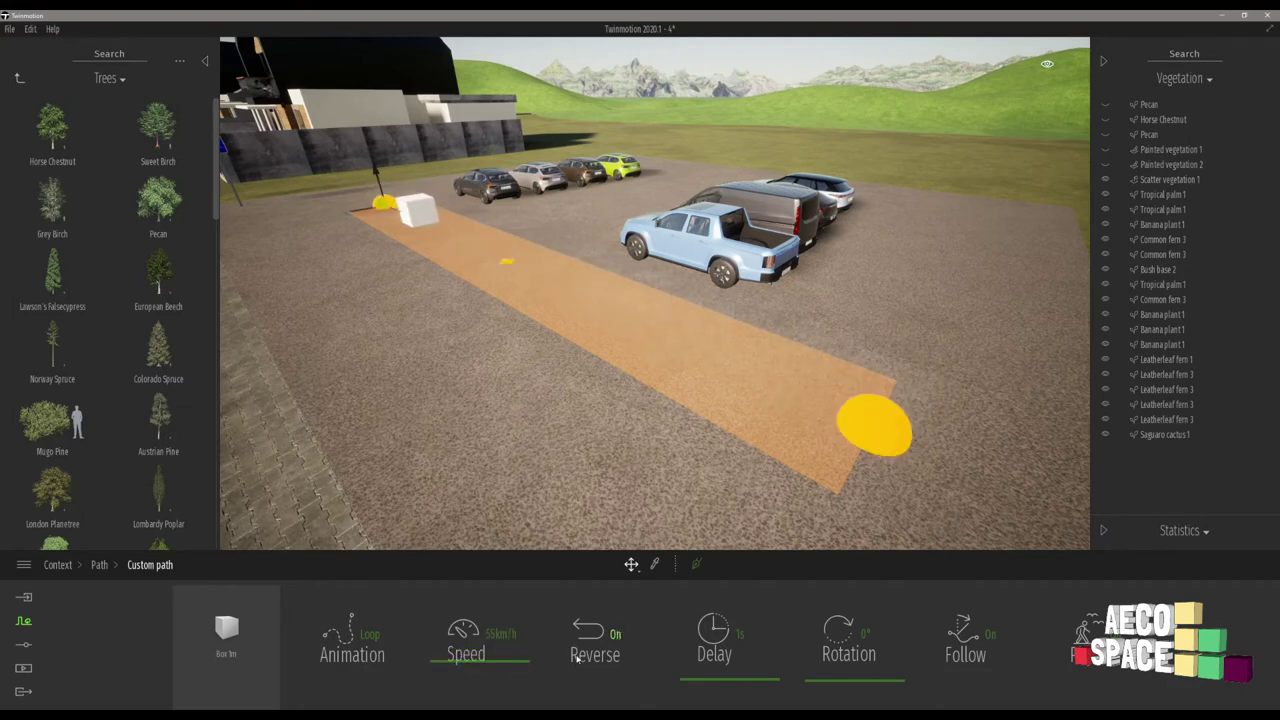
click(586, 656)
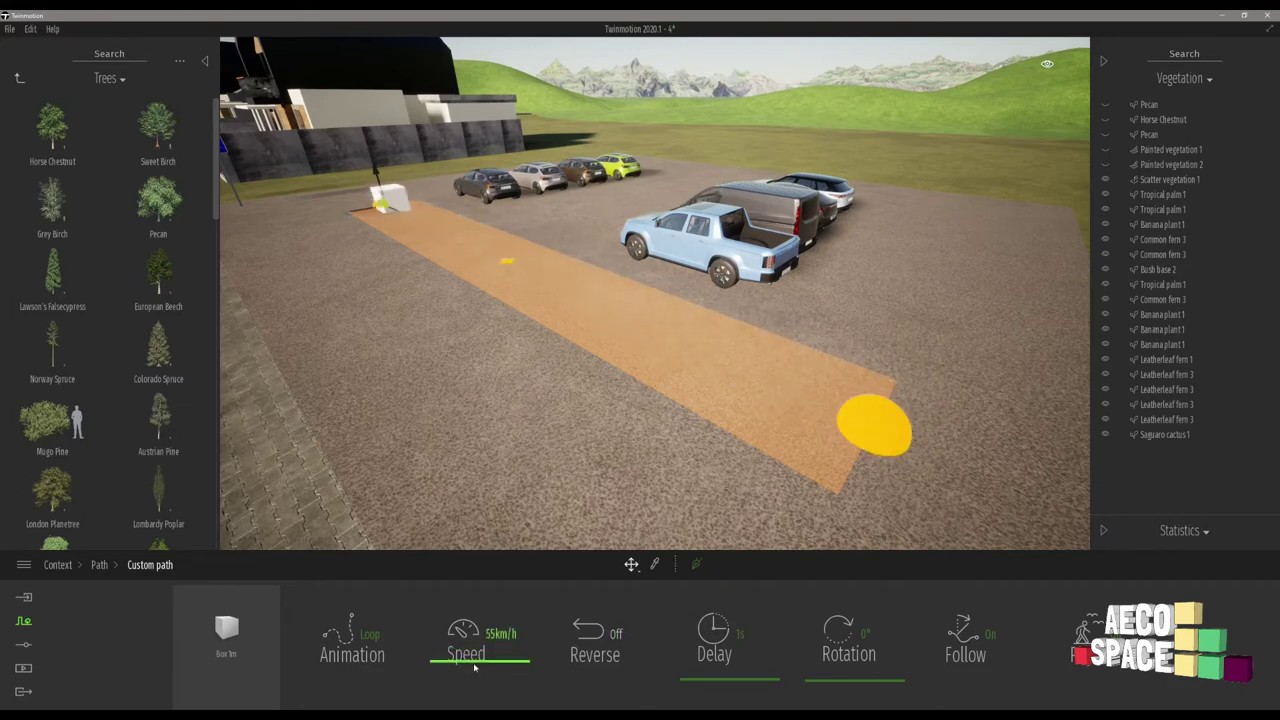
drag(475, 667, 480, 667)
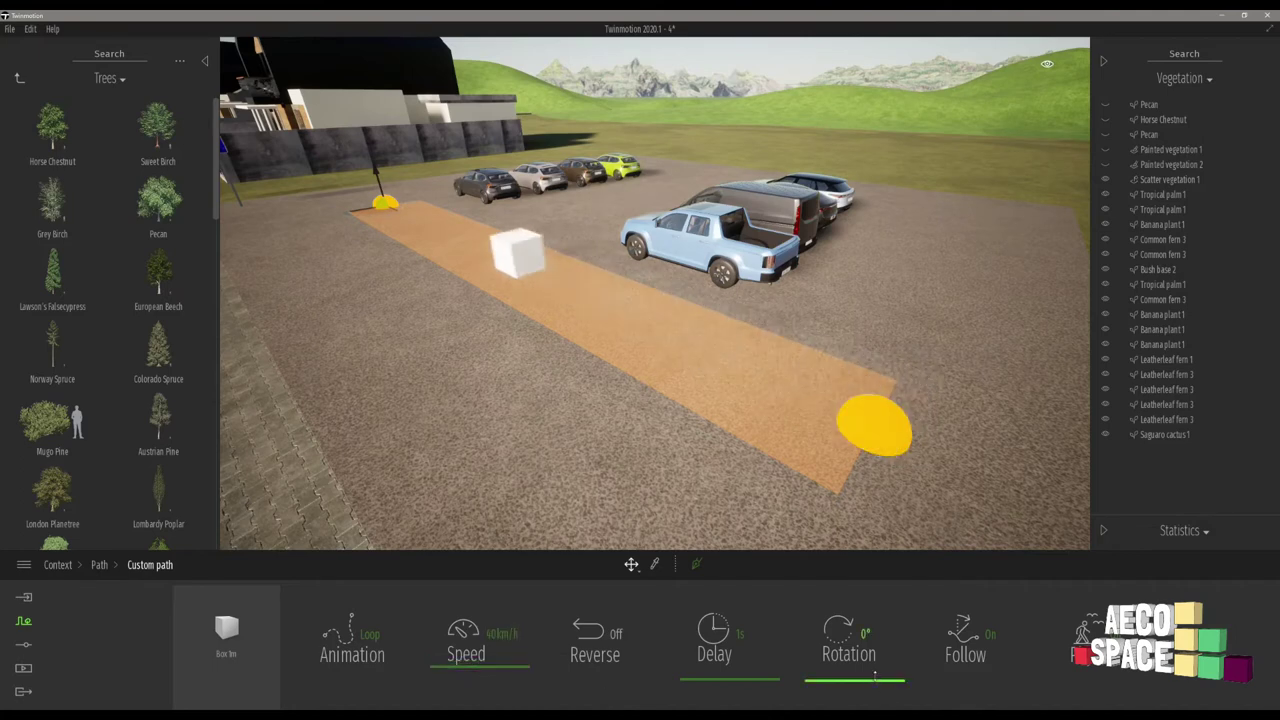
drag(875, 653, 820, 660)
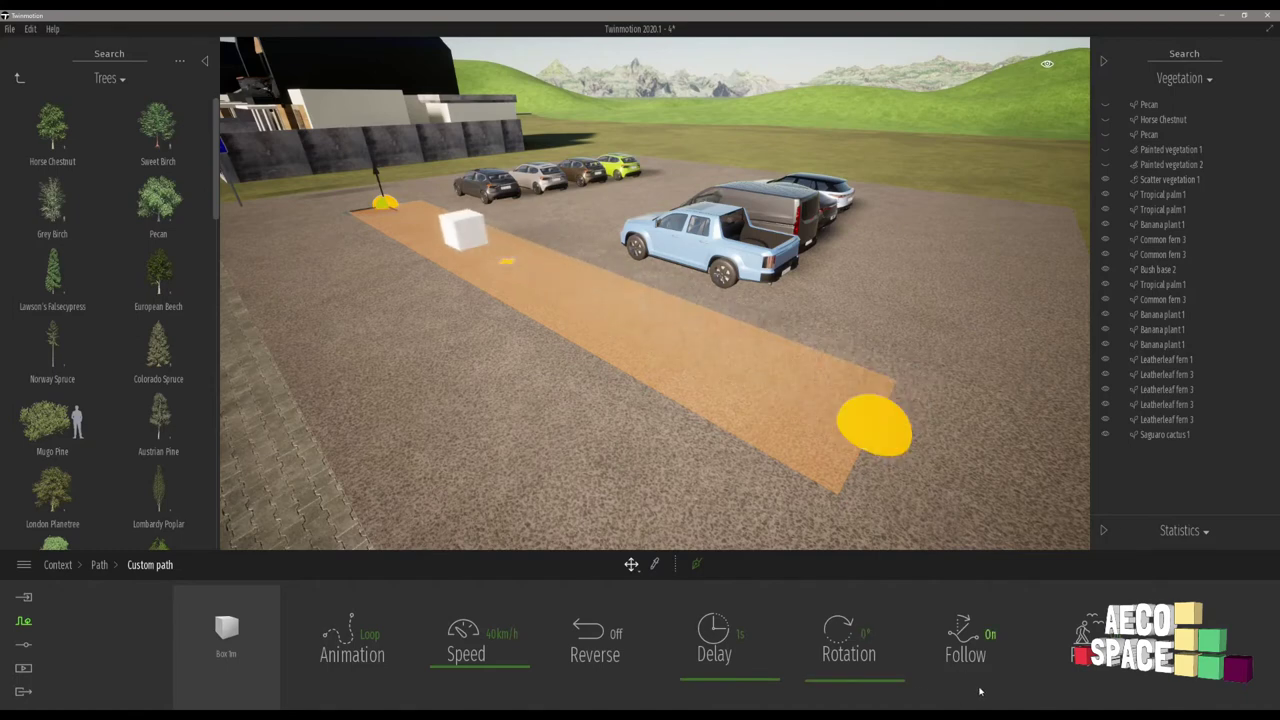
click(966, 630)
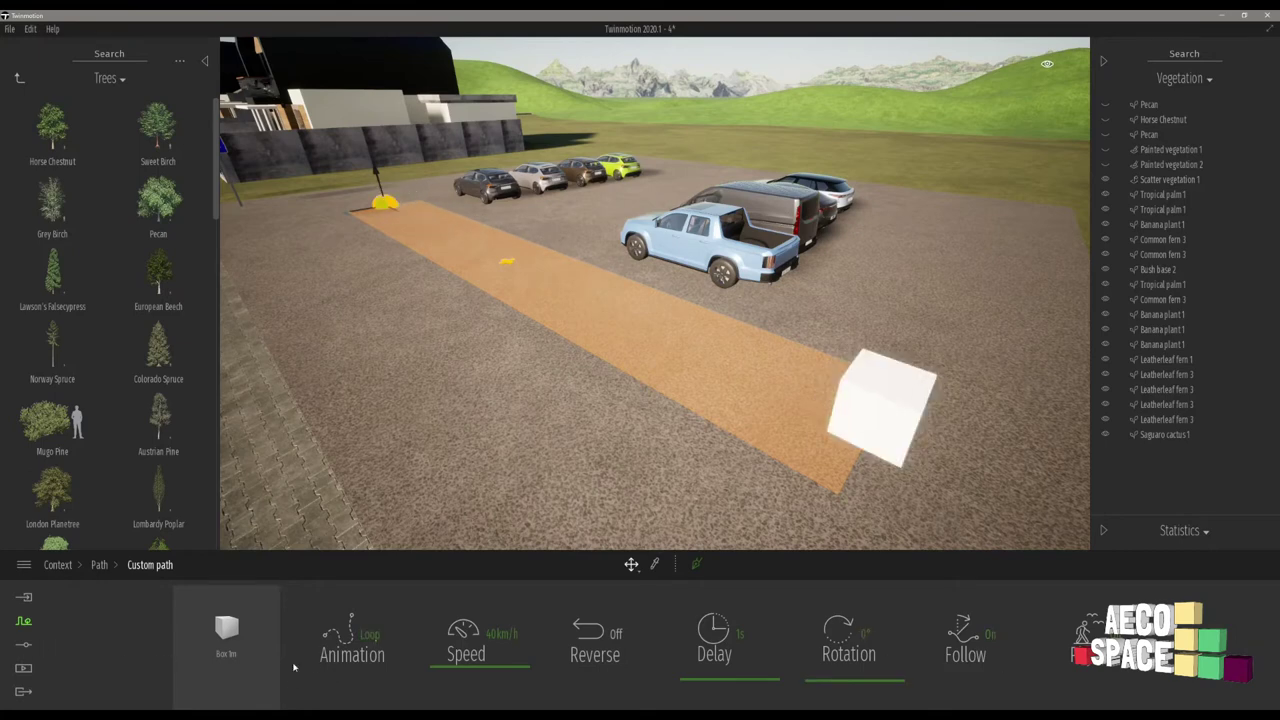
Step: Replace the box moving along the custom path with the Sedan 03 car from the vehicle library
click(19, 78)
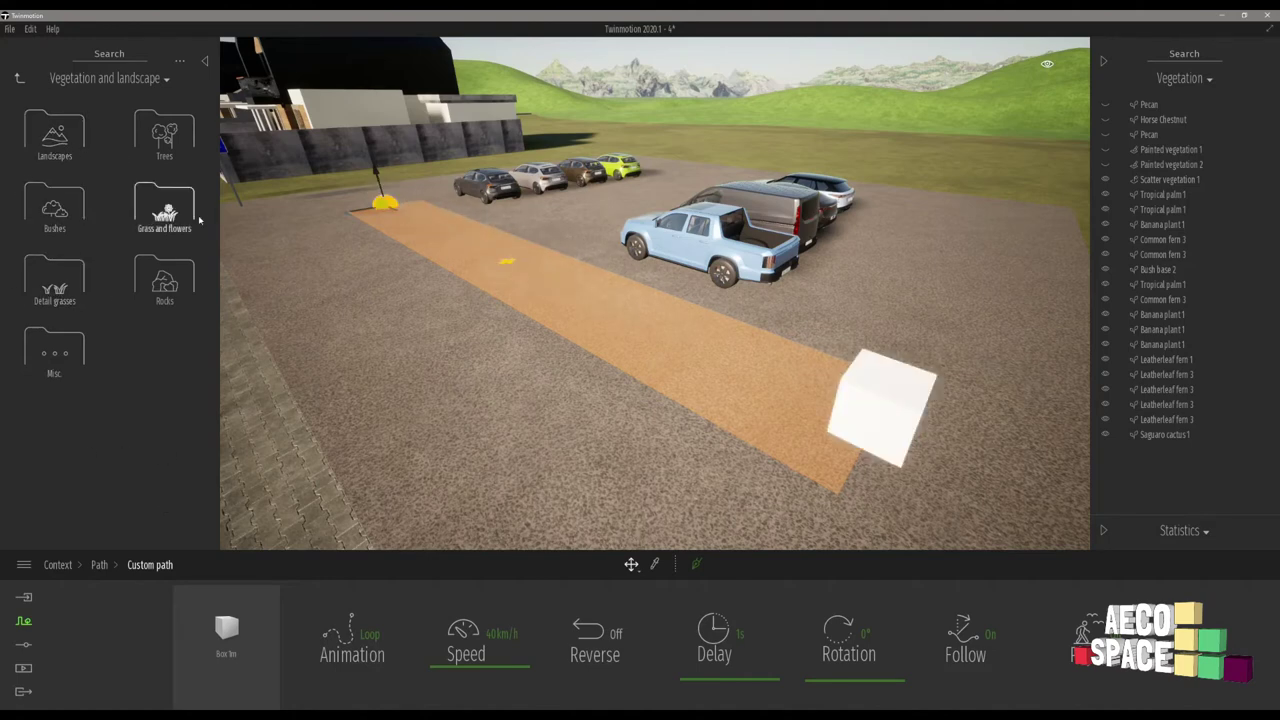
click(18, 77)
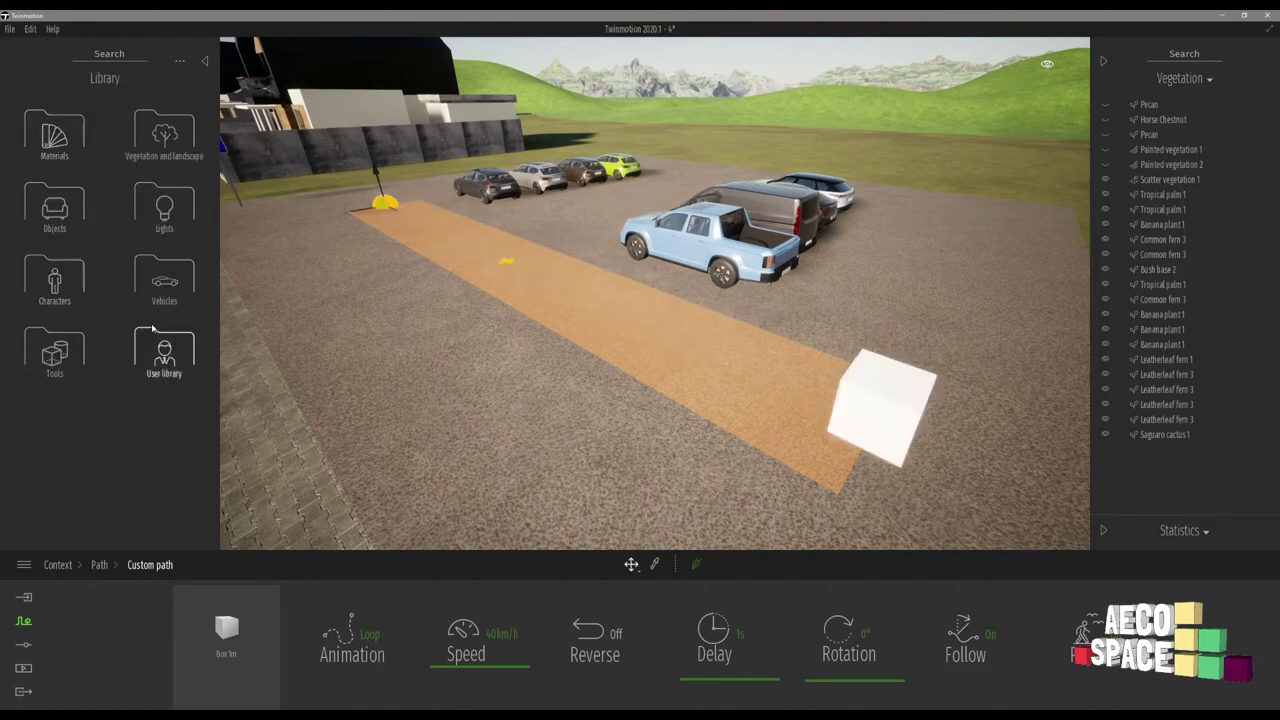
click(172, 279)
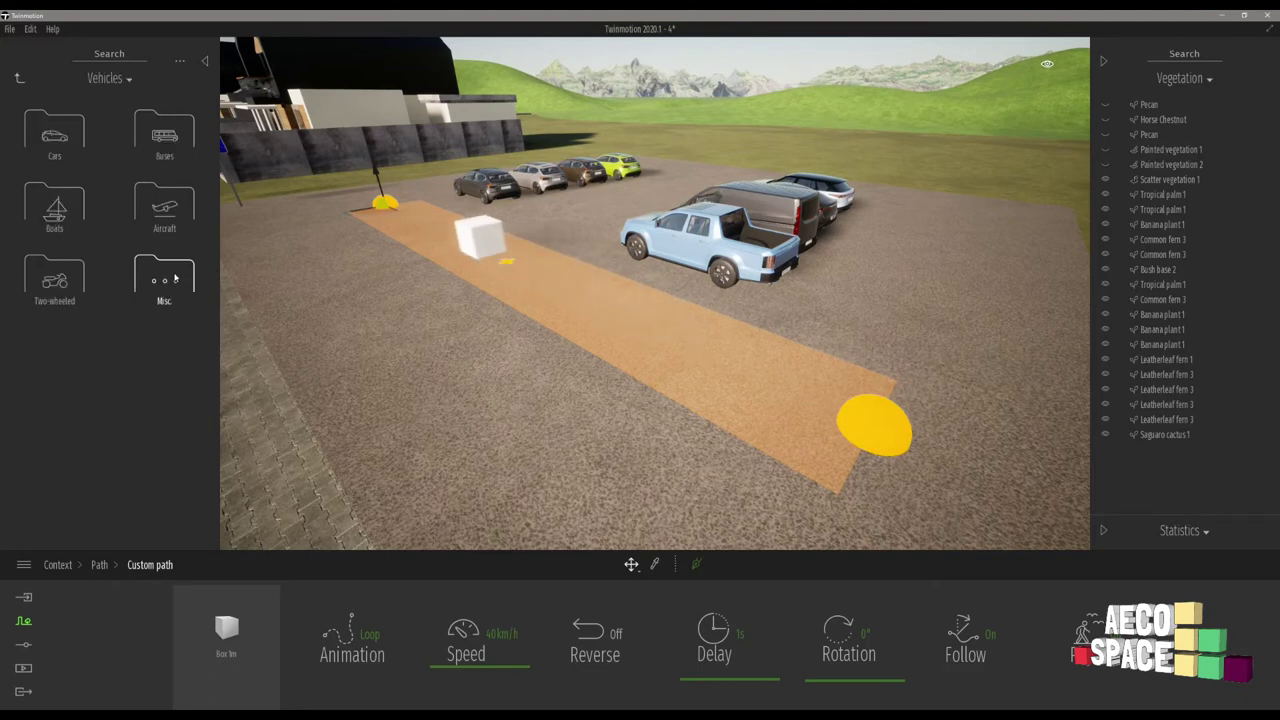
click(54, 130)
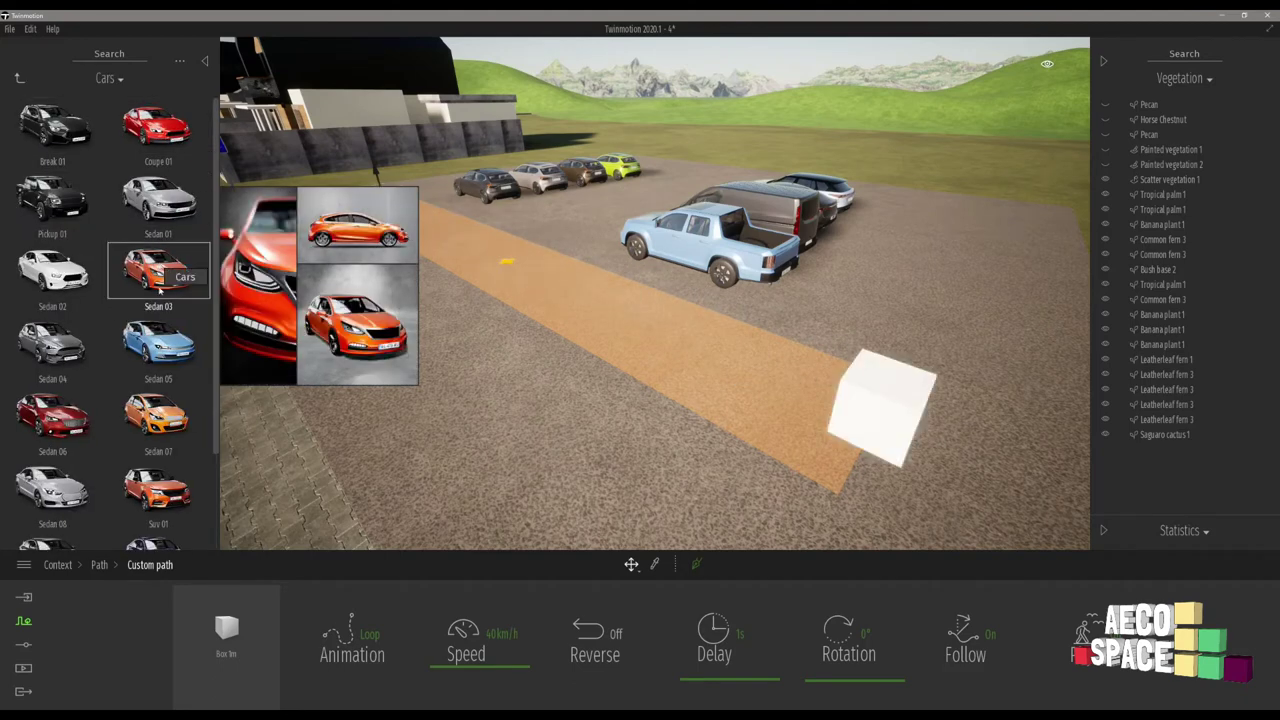
scroll(186, 442, down, 1)
drag(160, 395, 228, 630)
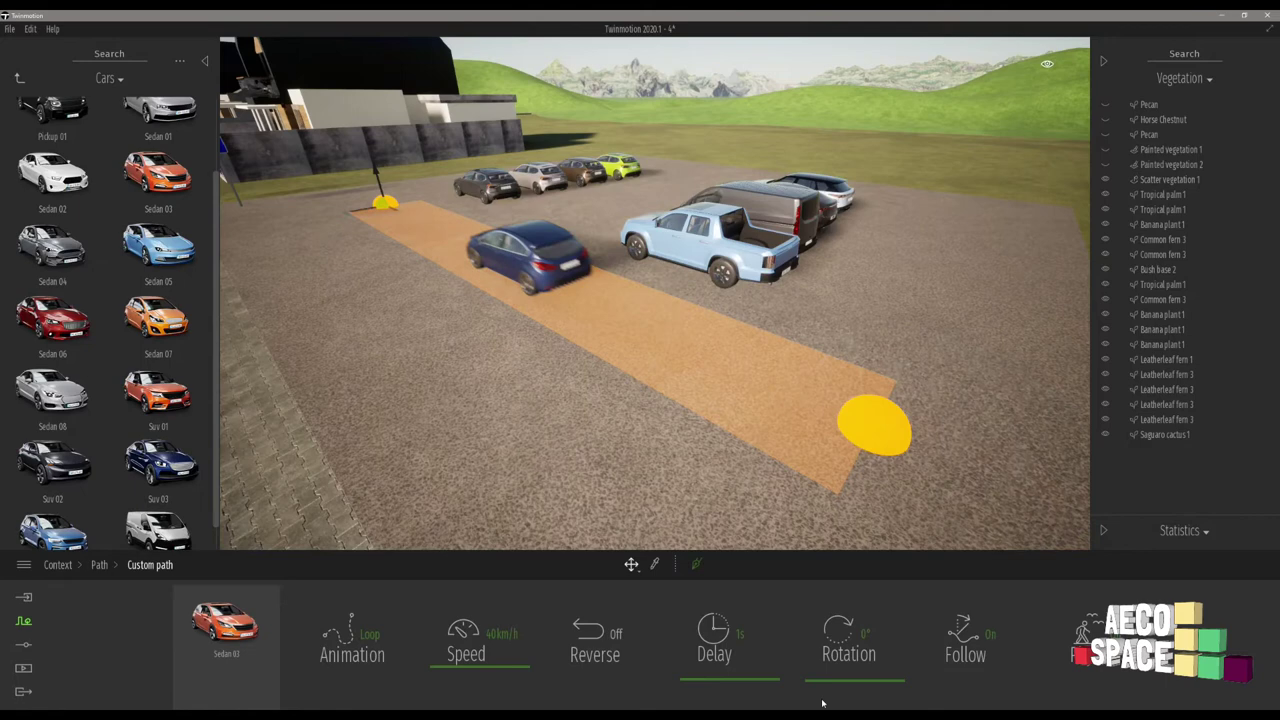
Step: Set the custom path's speed to 4 km/h and its rotation to 360°, and deselect the path
drag(461, 675, 464, 681)
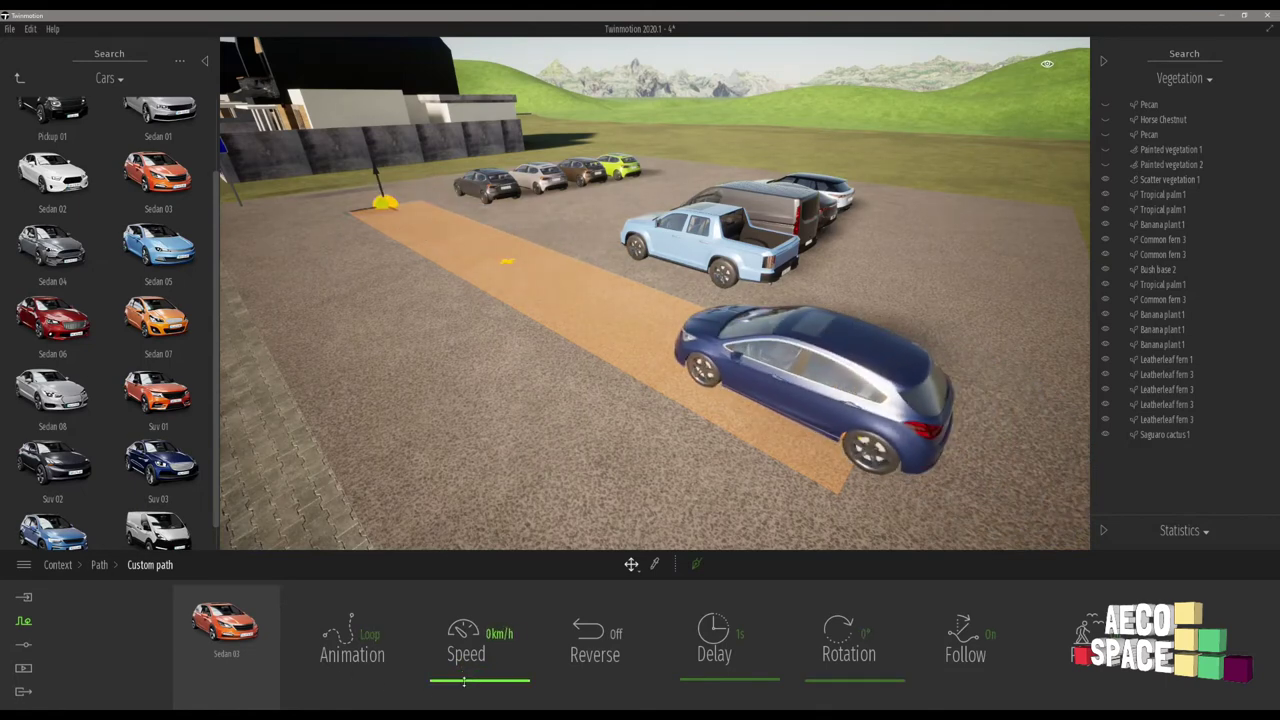
drag(465, 679, 466, 681)
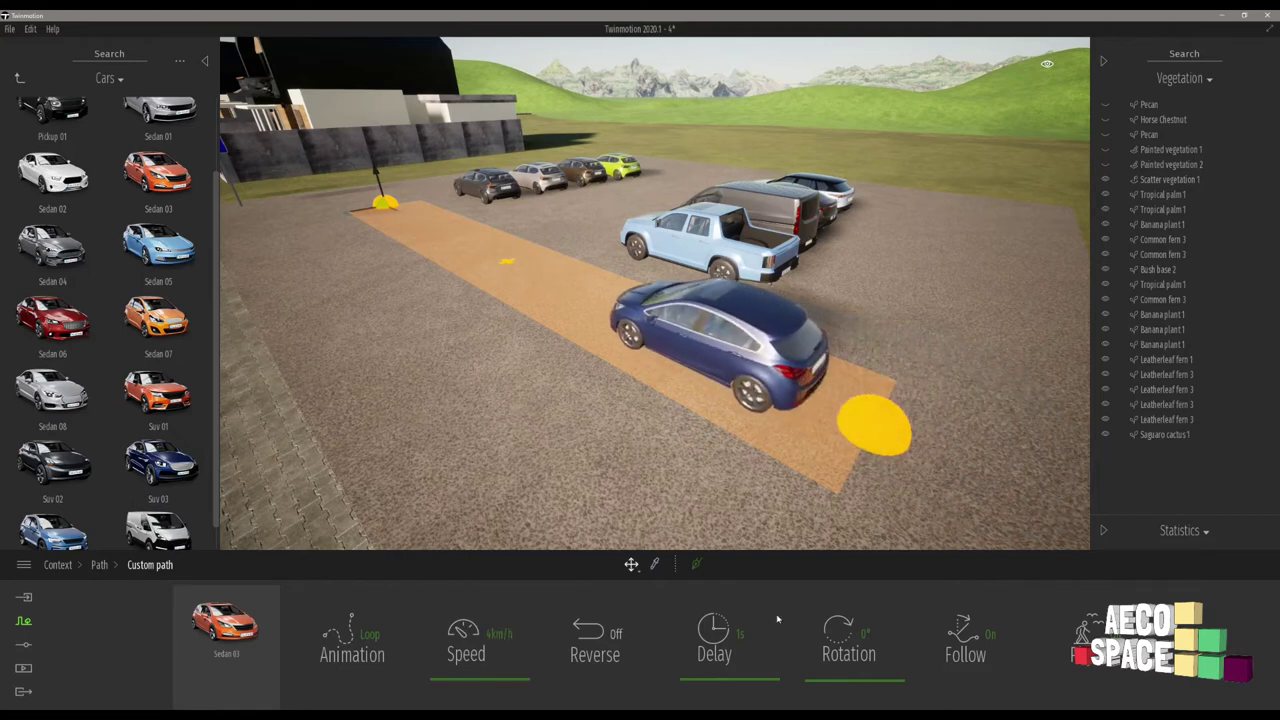
drag(854, 679, 838, 570)
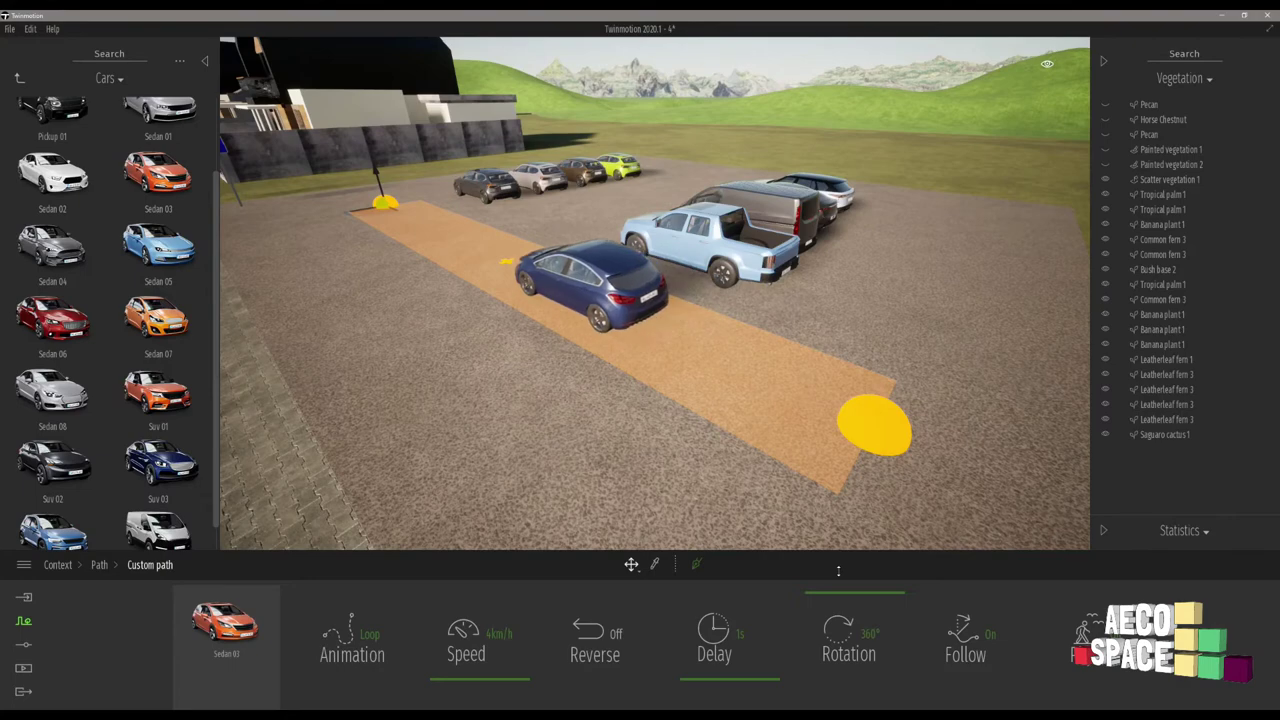
click(943, 334)
Step: Place the animated human in the dark vest from the character library on the sidewalk along the main street, and select him
right_drag(943, 334, 830, 330)
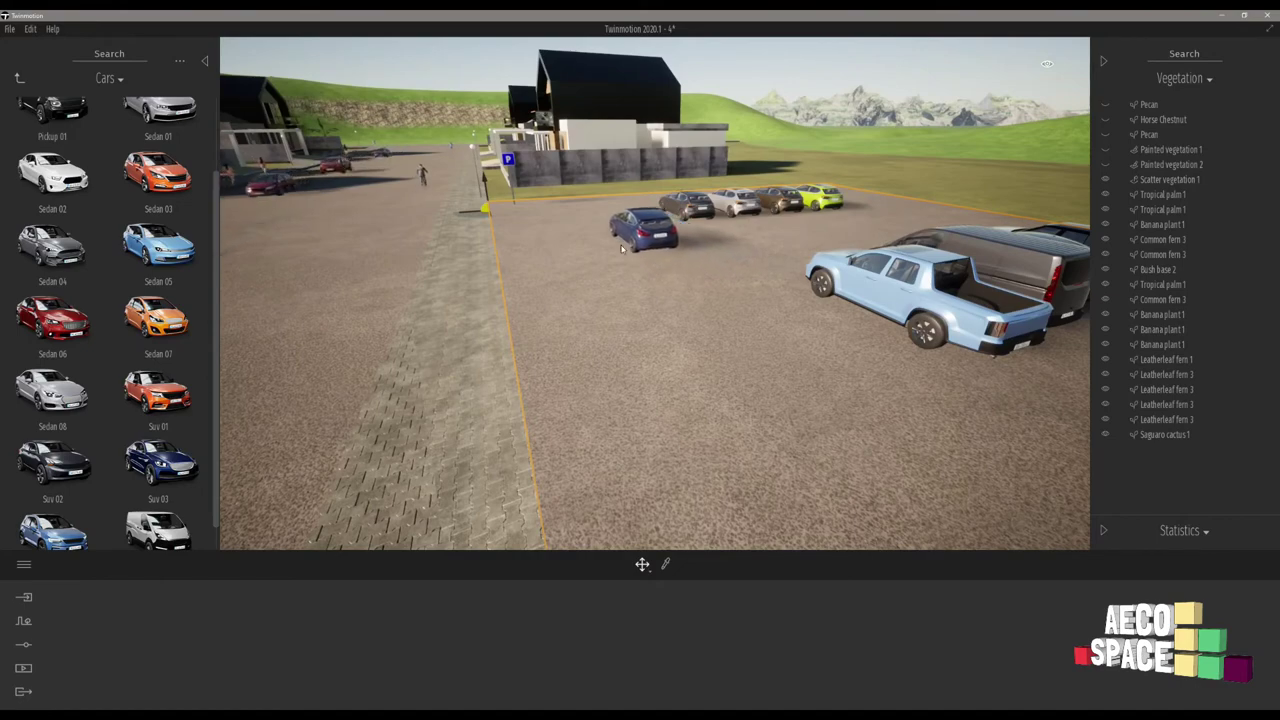
key(a)
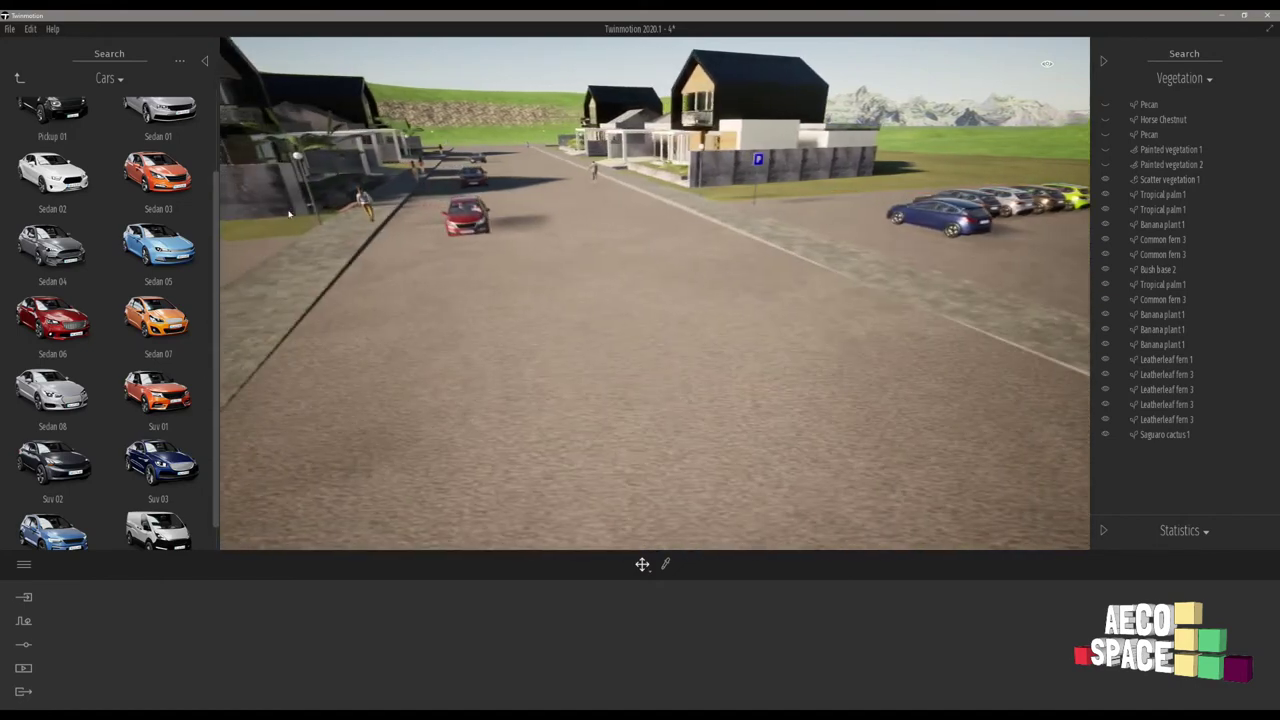
mouse_move(289, 213)
right_down()
mouse_move(684, 188)
mouse_move(294, 211)
right_up()
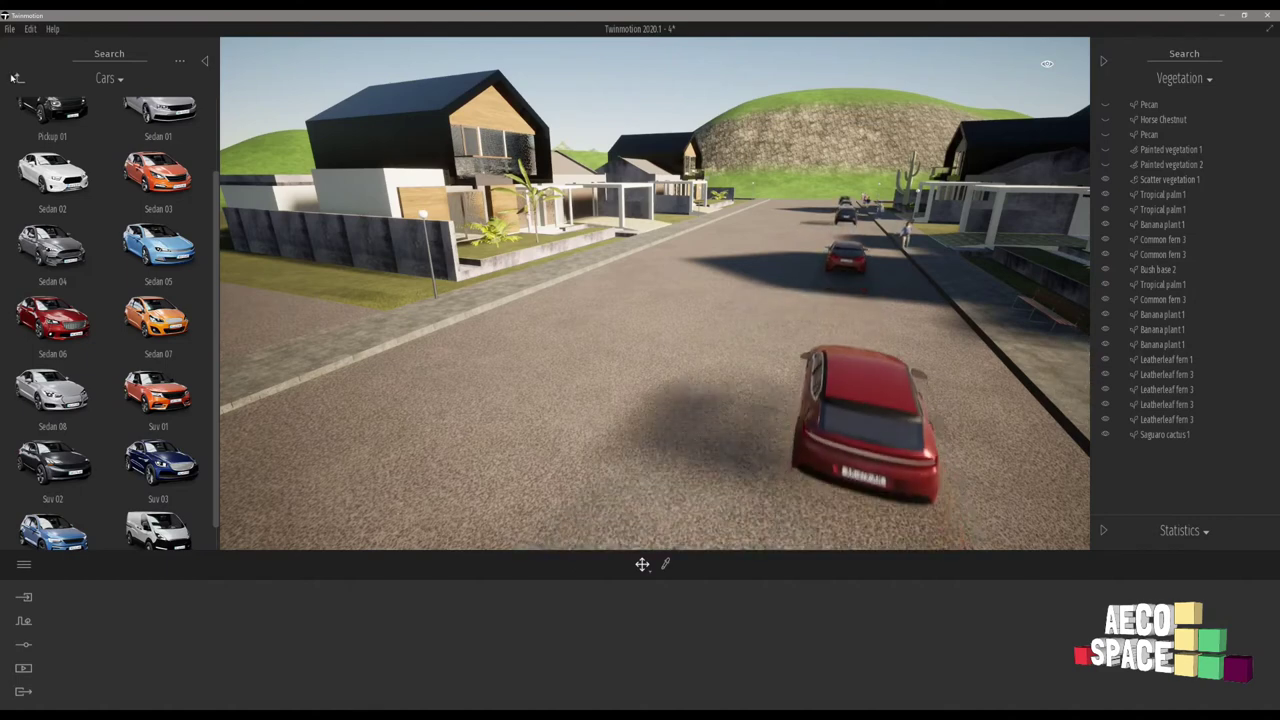
click(15, 78)
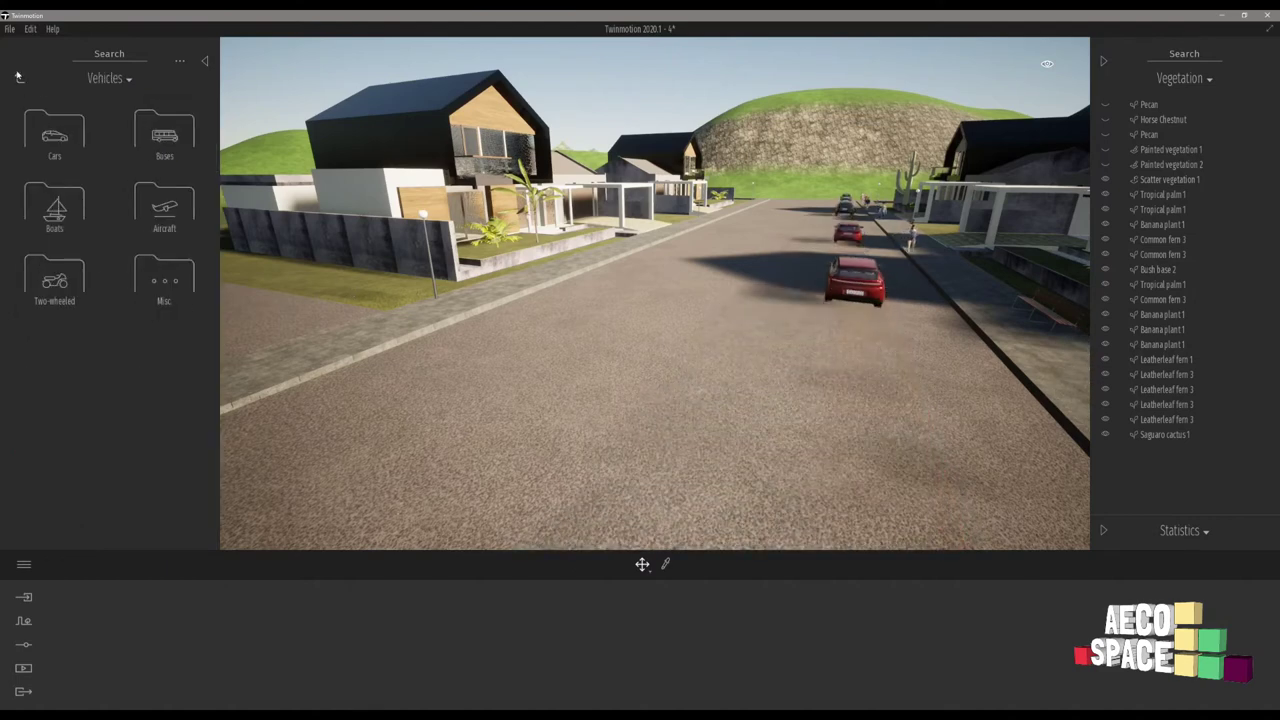
click(20, 84)
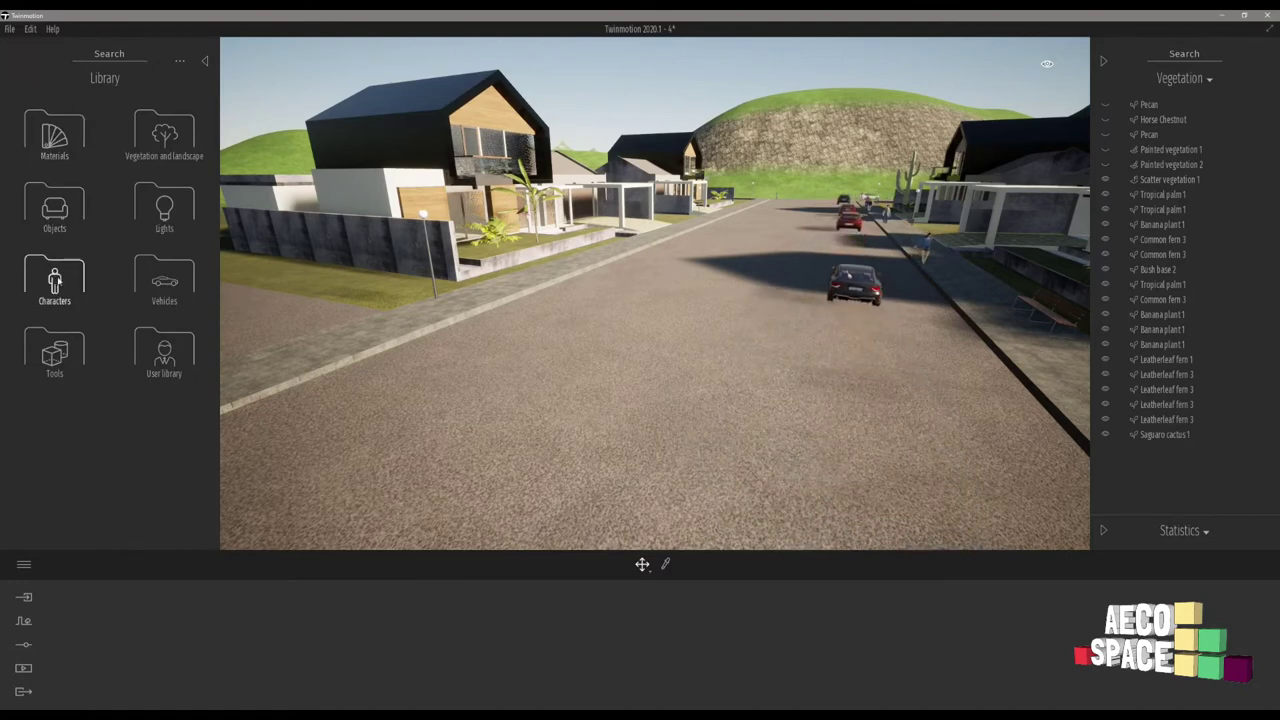
click(55, 282)
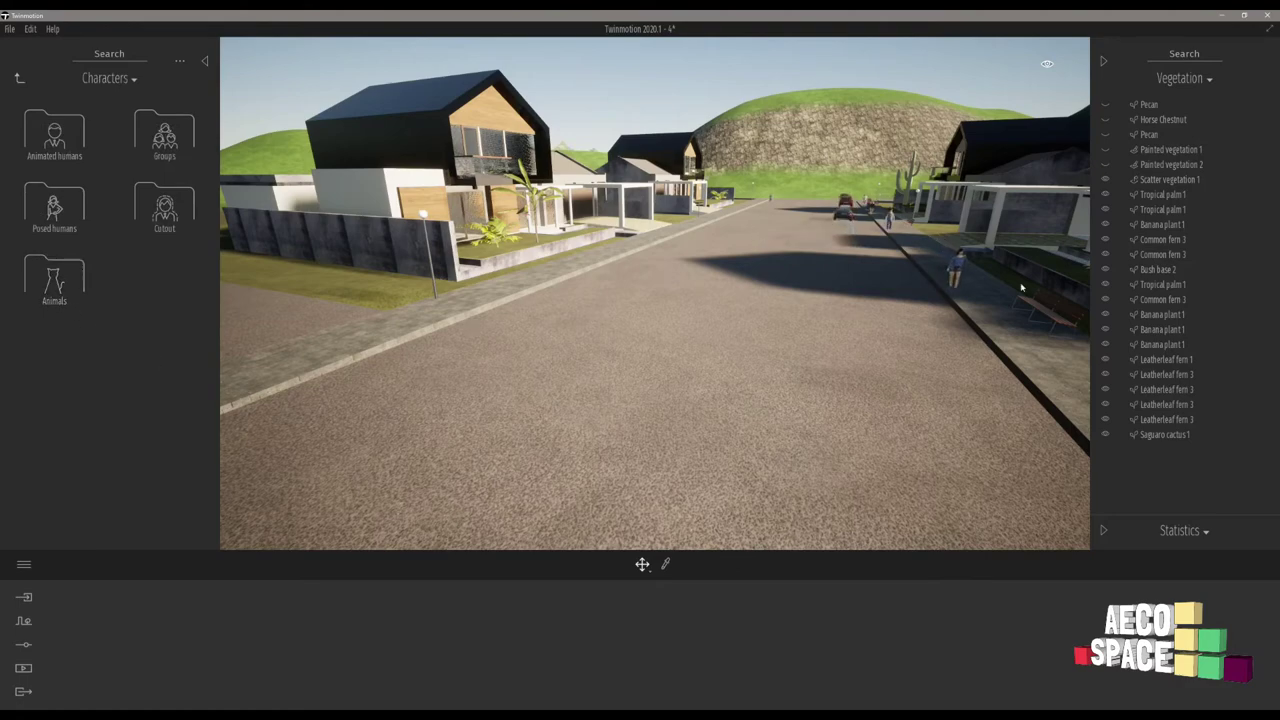
right_drag(881, 324, 769, 247)
right_drag(603, 281, 430, 276)
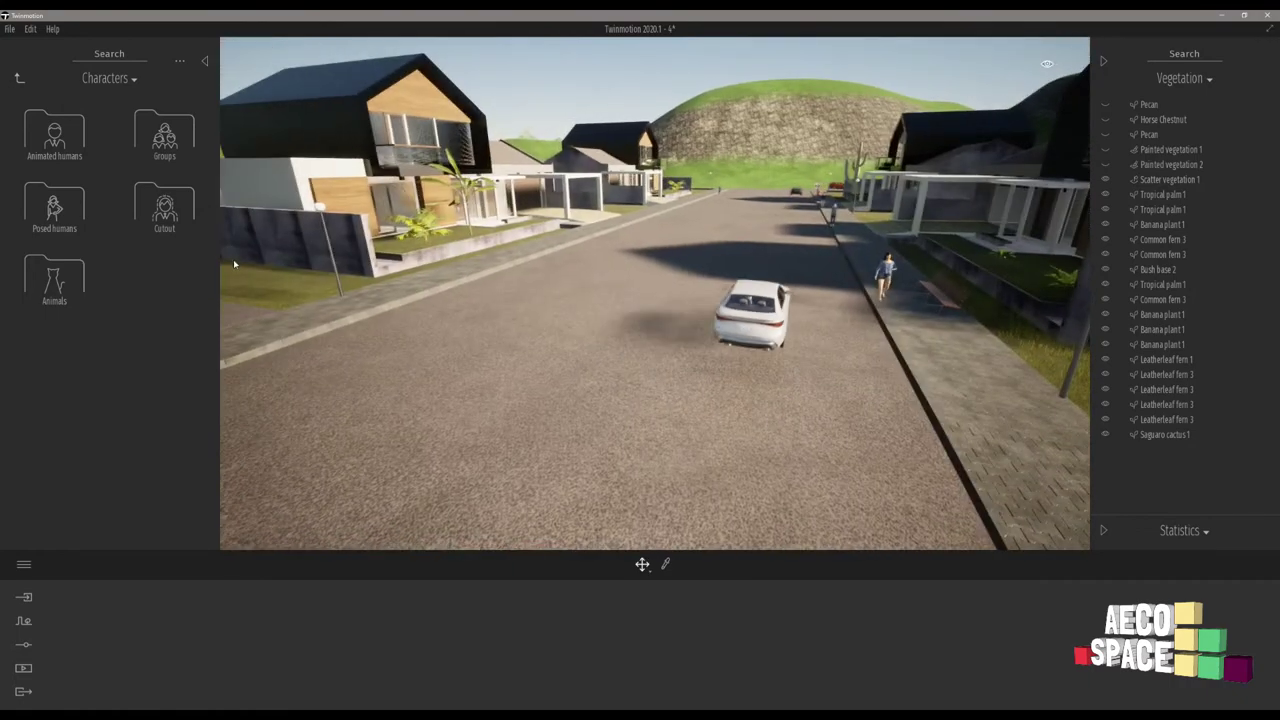
click(56, 140)
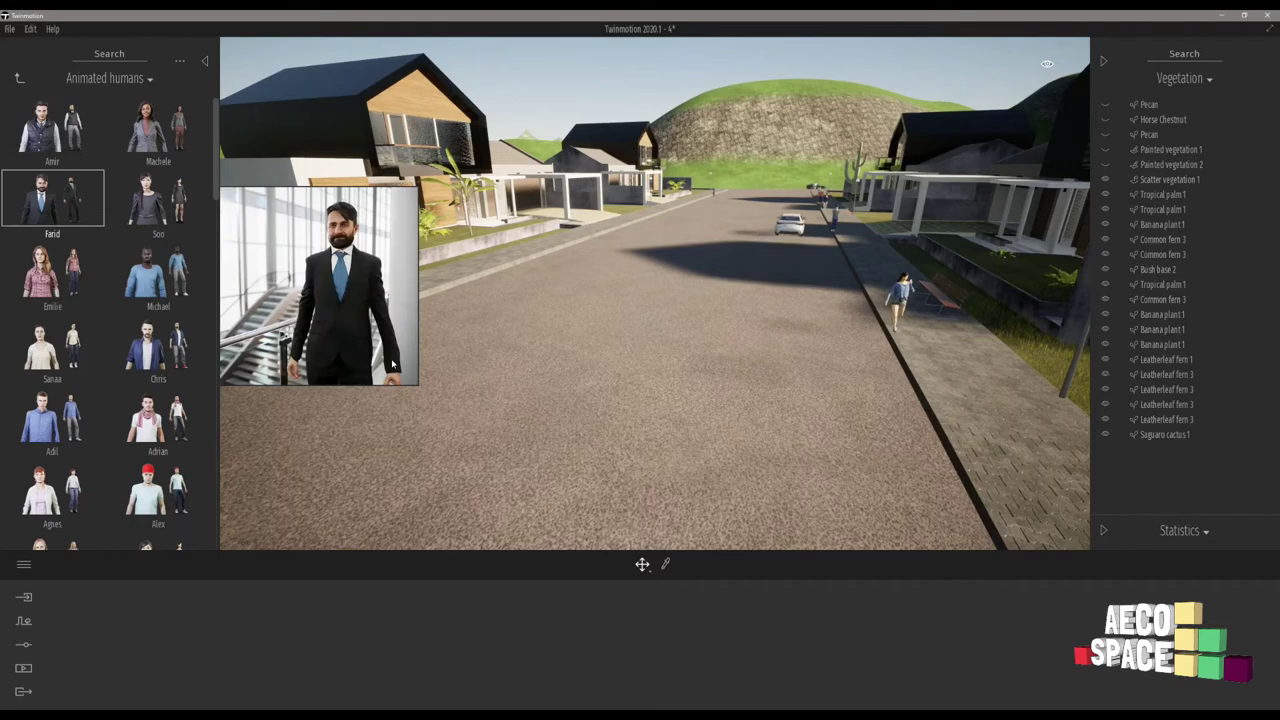
scroll(655, 293, up, 5)
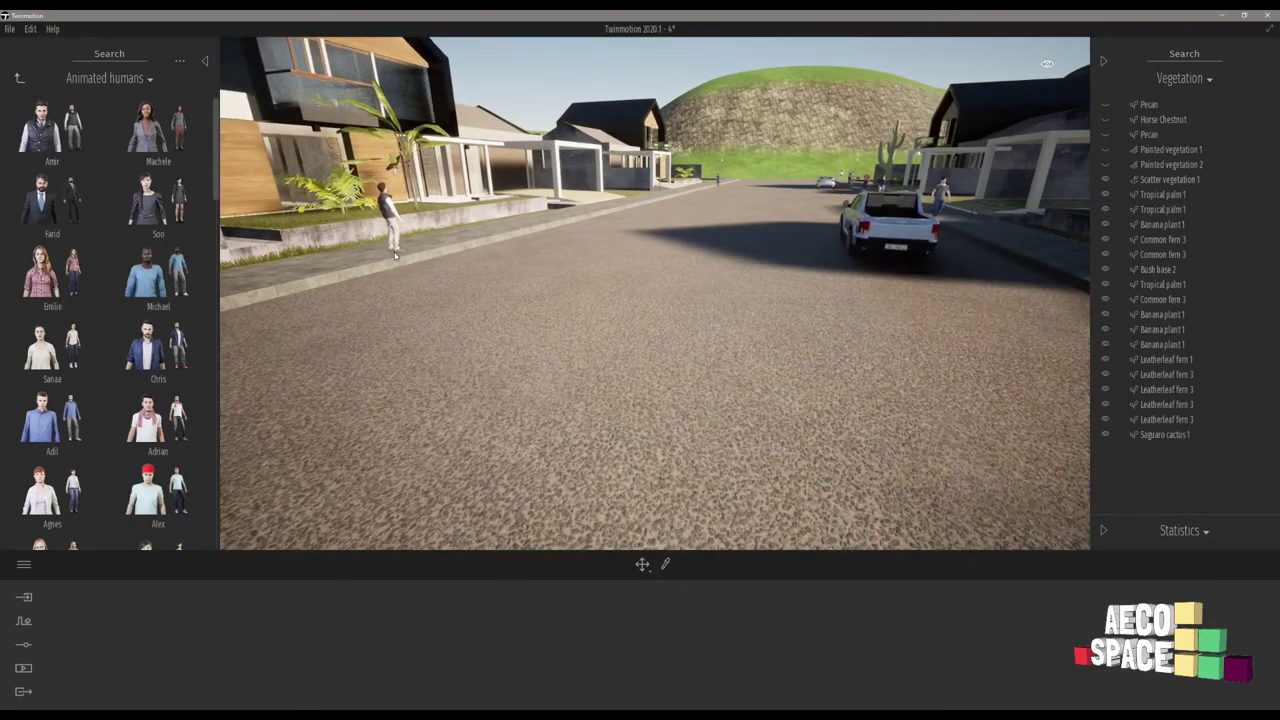
click(379, 190)
Step: Change the selected man's cloth color to the preset with a blue shirt and dark trousers
scroll(376, 181, up, 4)
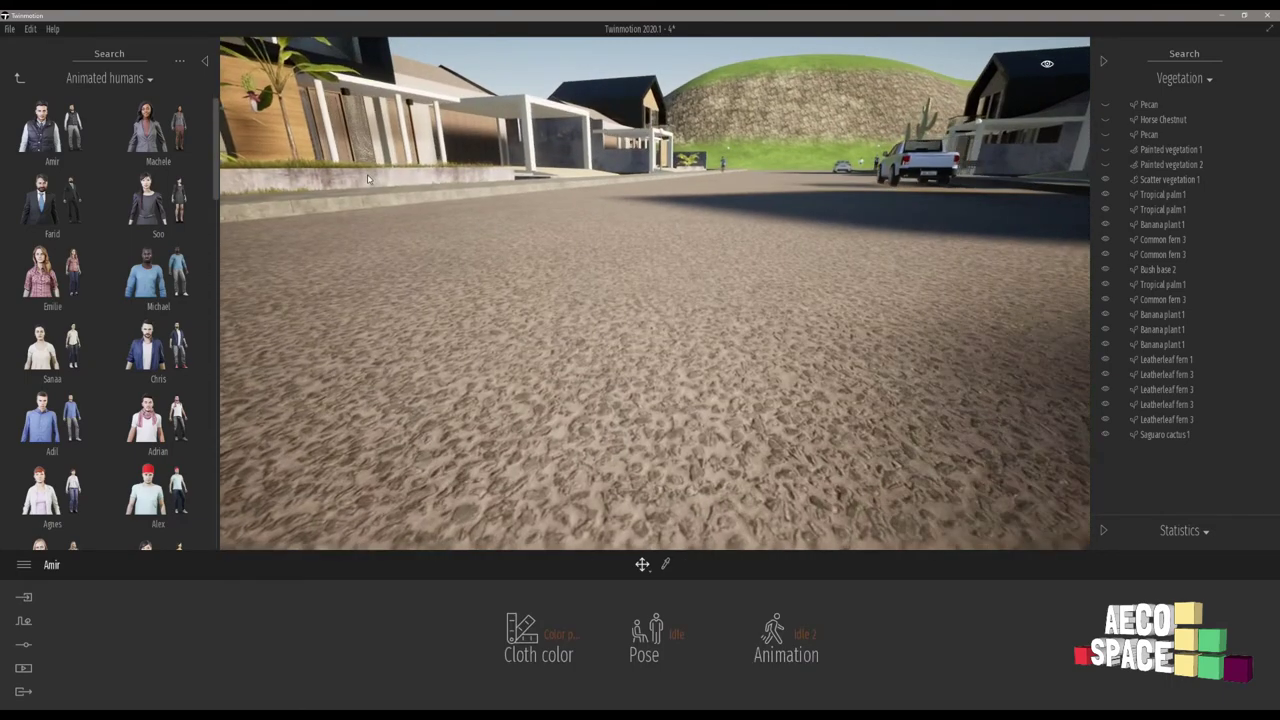
shift+middle_drag(376, 181, 383, 178)
scroll(383, 178, down, 4)
right_drag(428, 188, 310, 192)
key(Up)
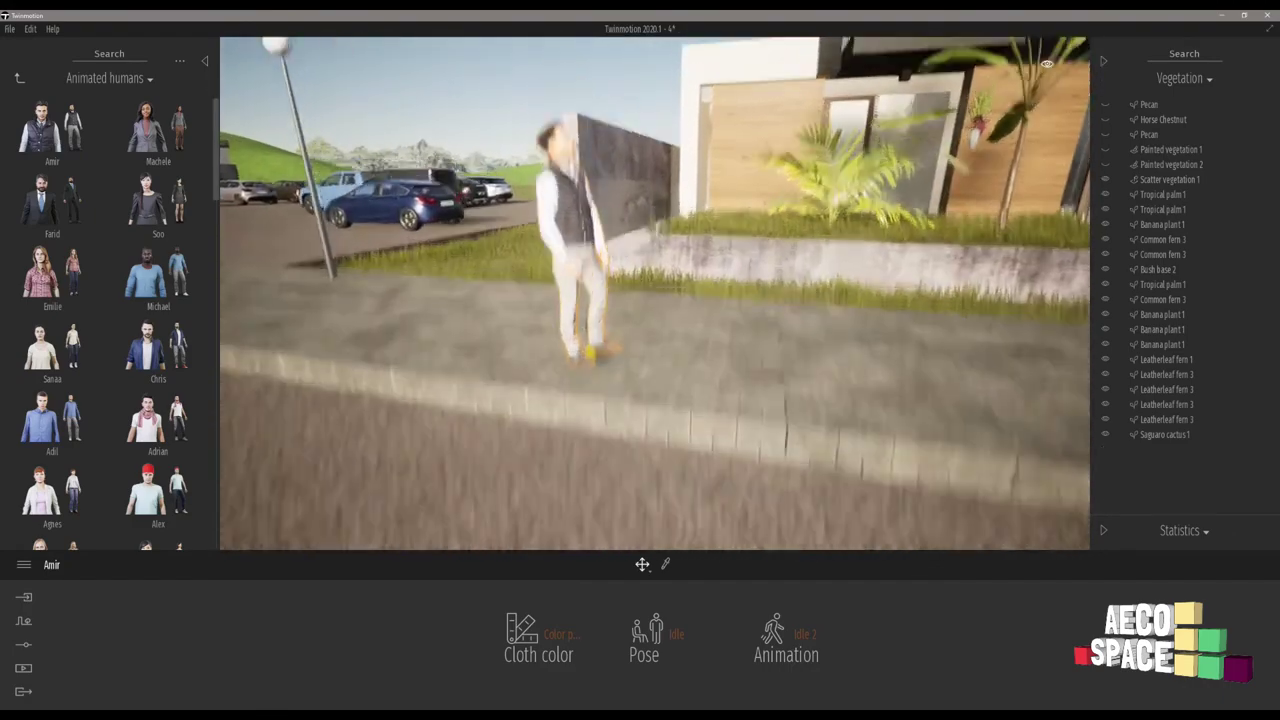
key(Right)
right_drag(530, 195, 467, 195)
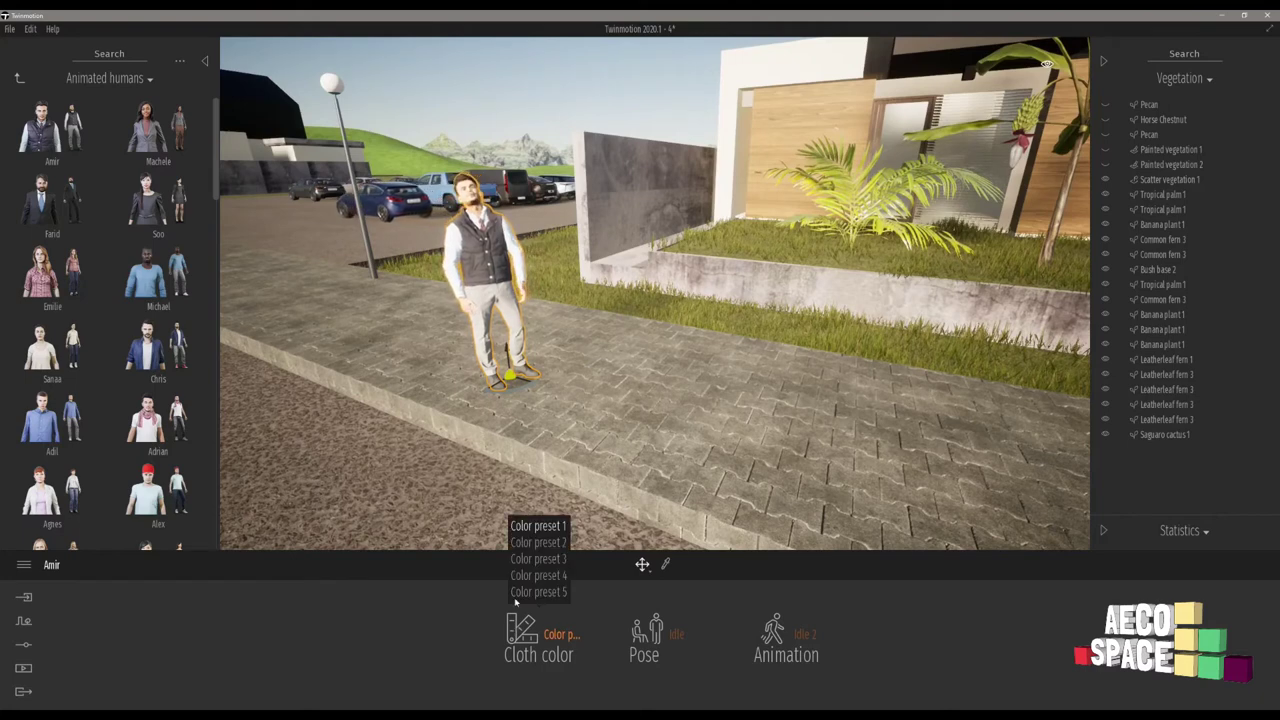
click(532, 546)
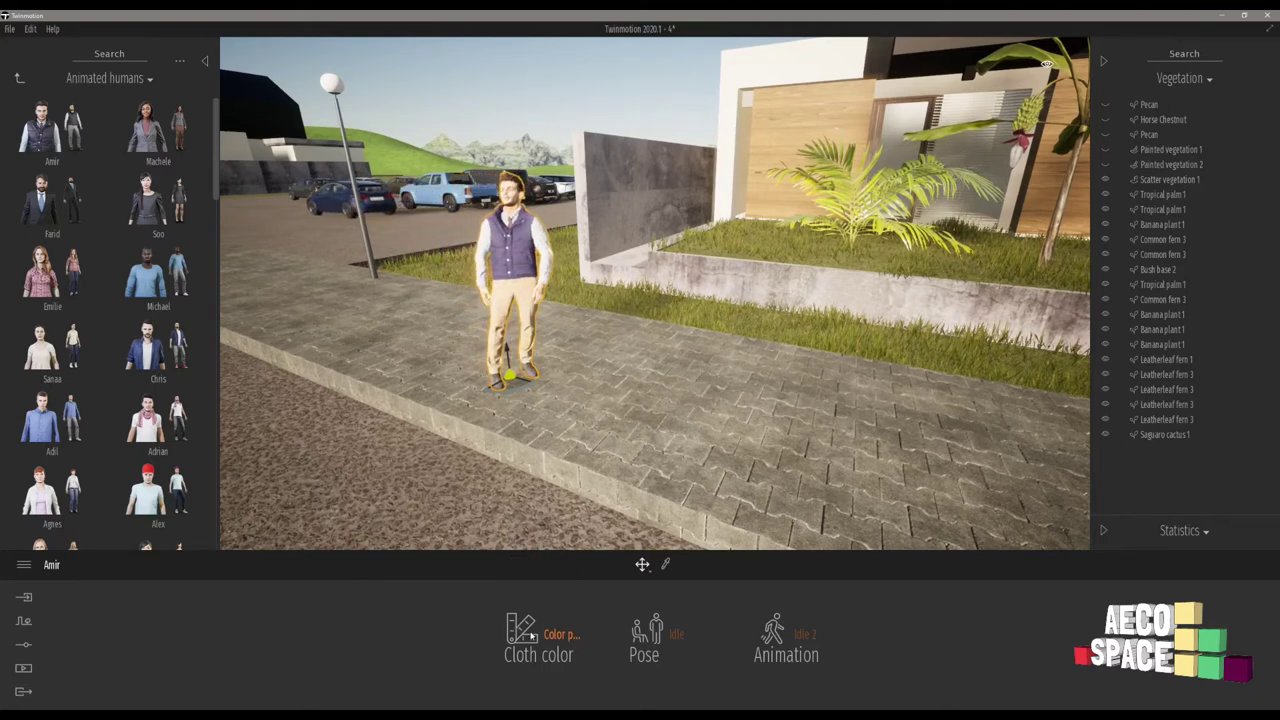
click(534, 633)
click(538, 525)
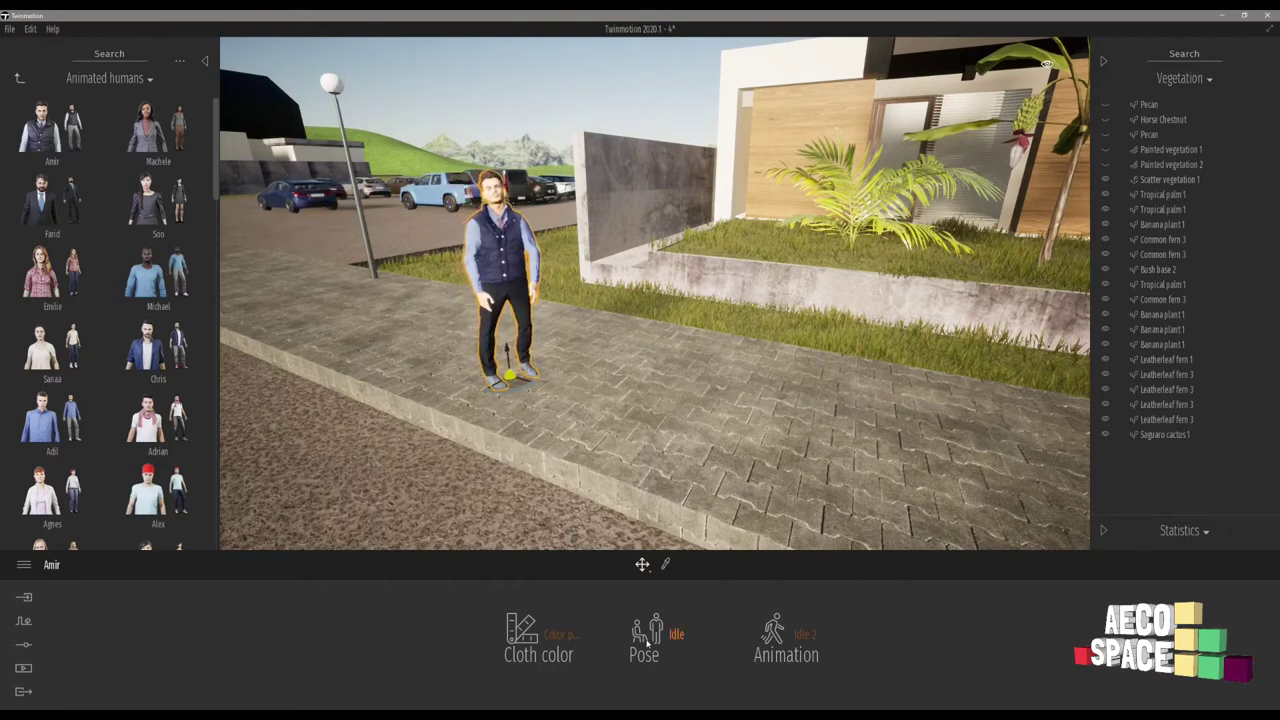
Step: Test the Sitting, Dancing and Walking poses on the man and set his pose to Speaking with the Speaking 3 animation
click(648, 632)
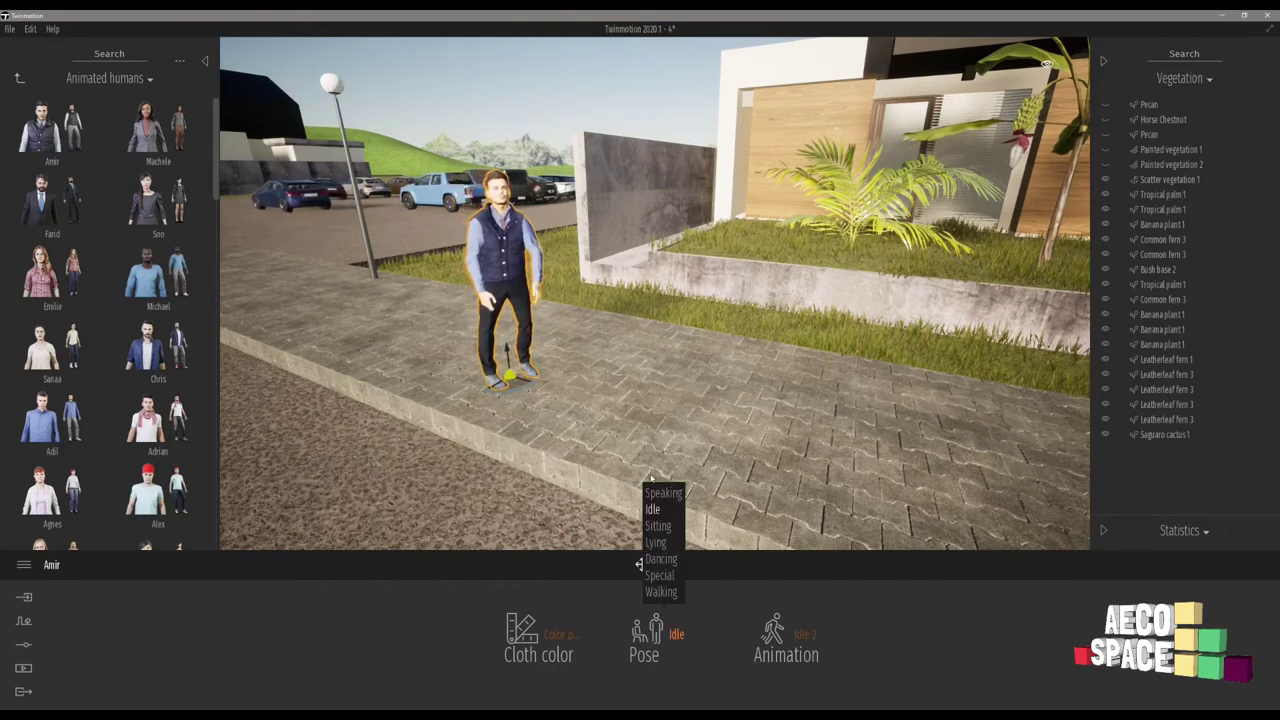
click(658, 526)
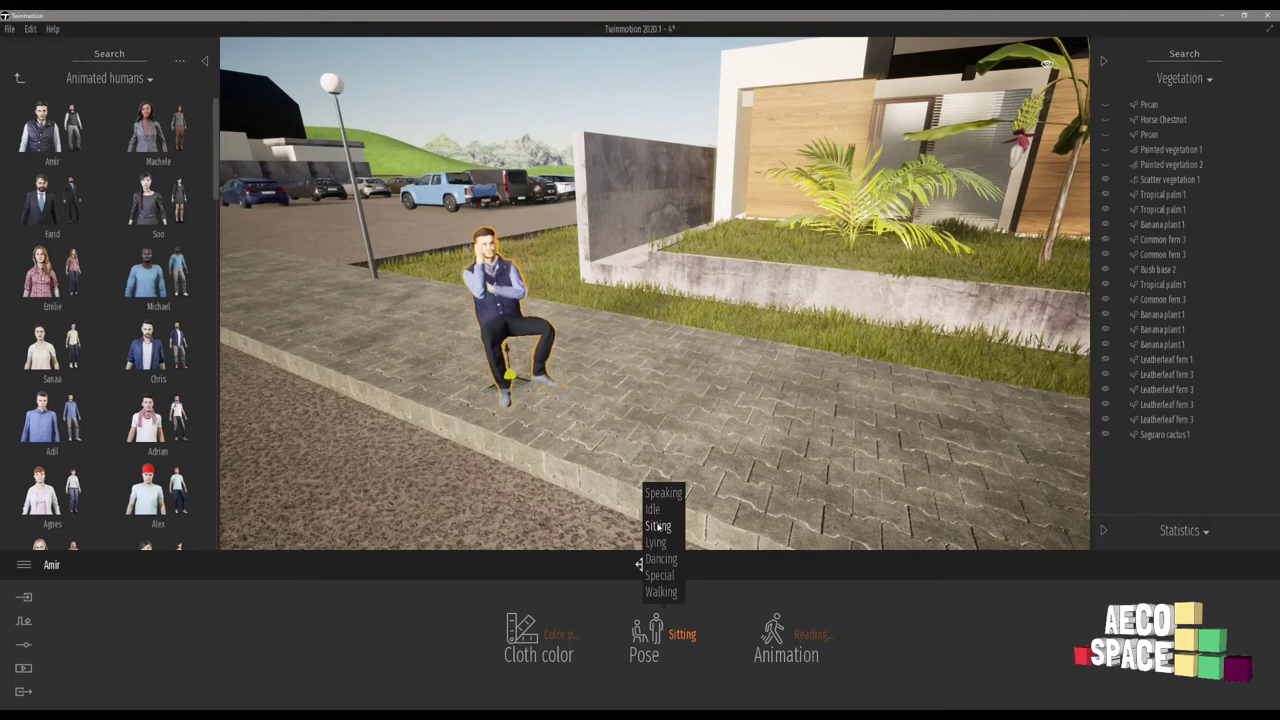
click(660, 559)
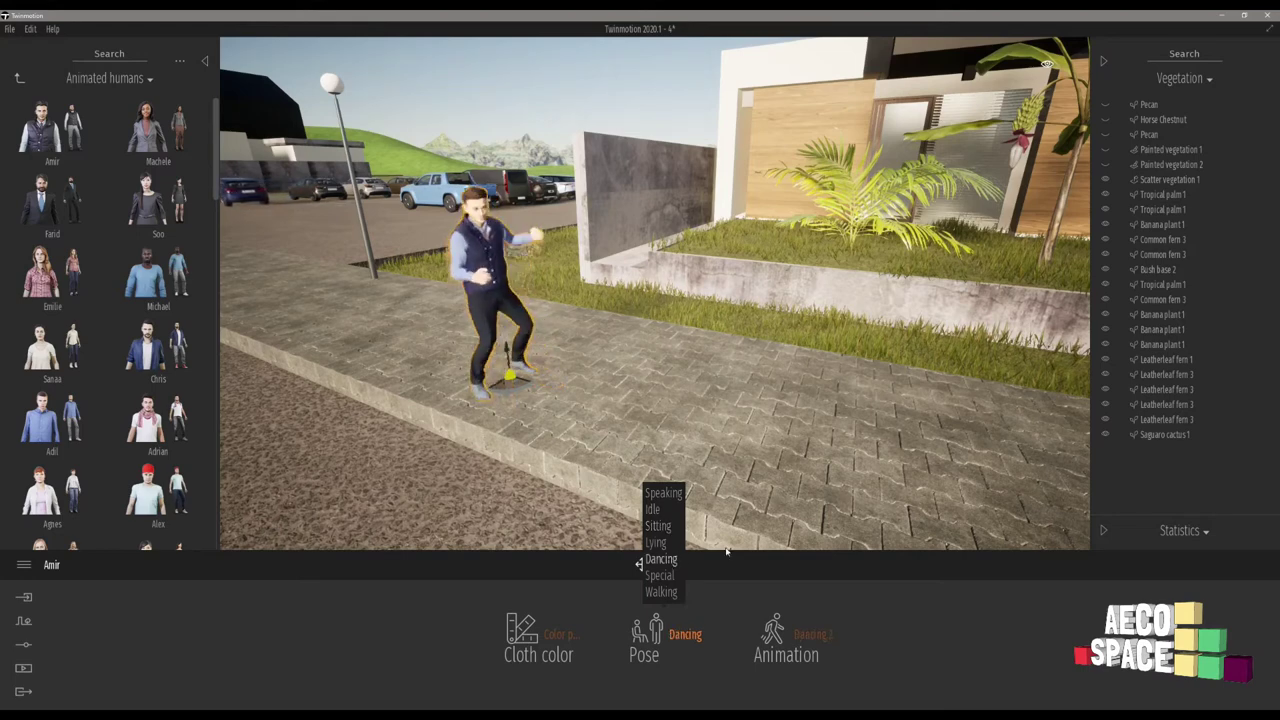
click(661, 646)
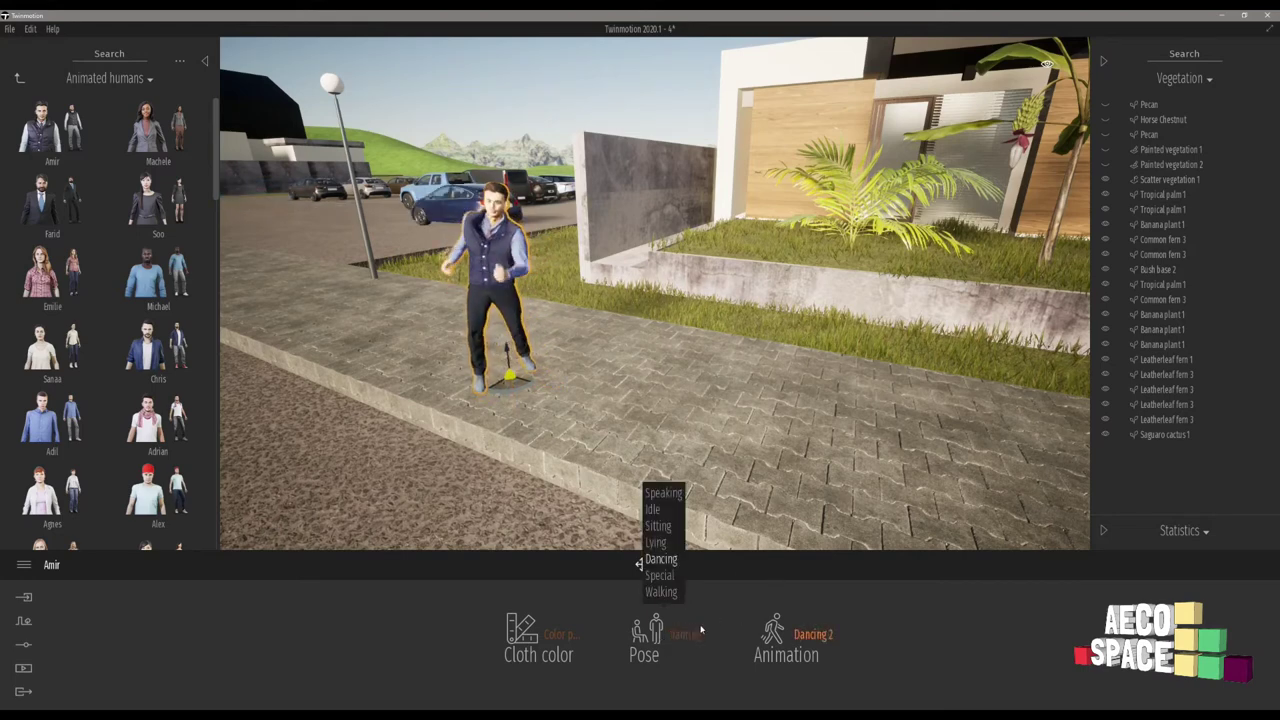
click(664, 593)
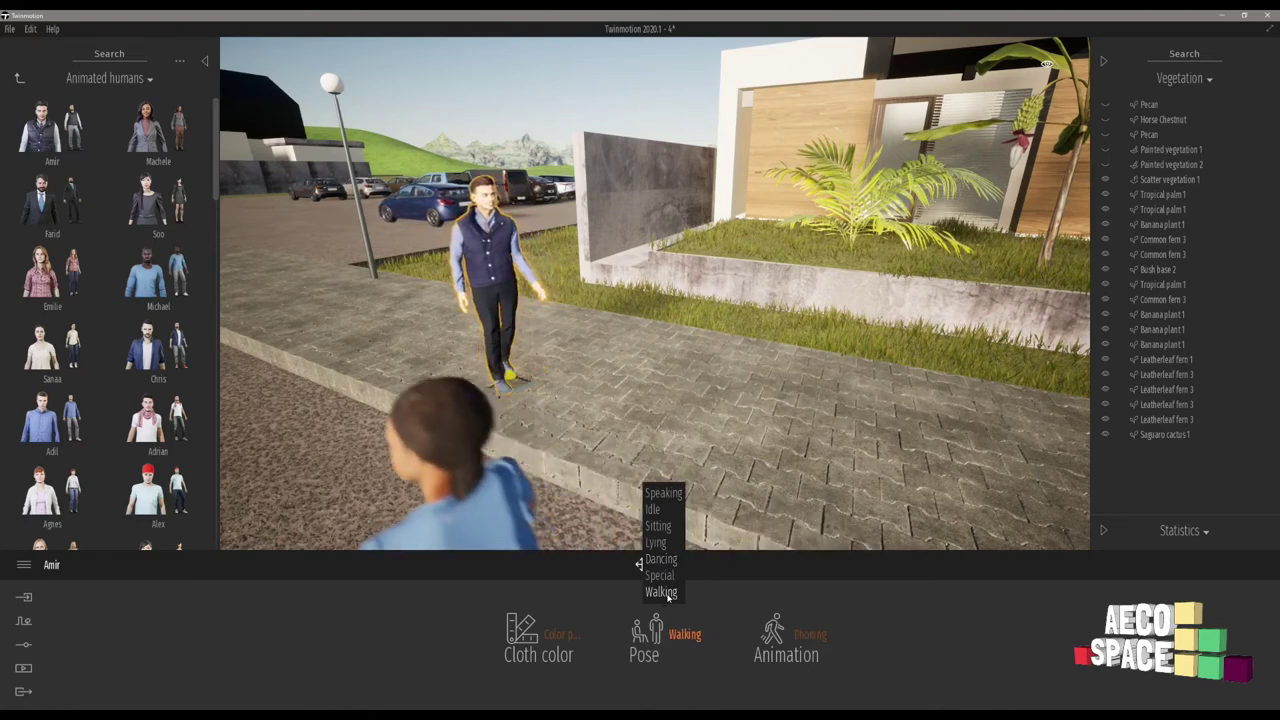
click(656, 627)
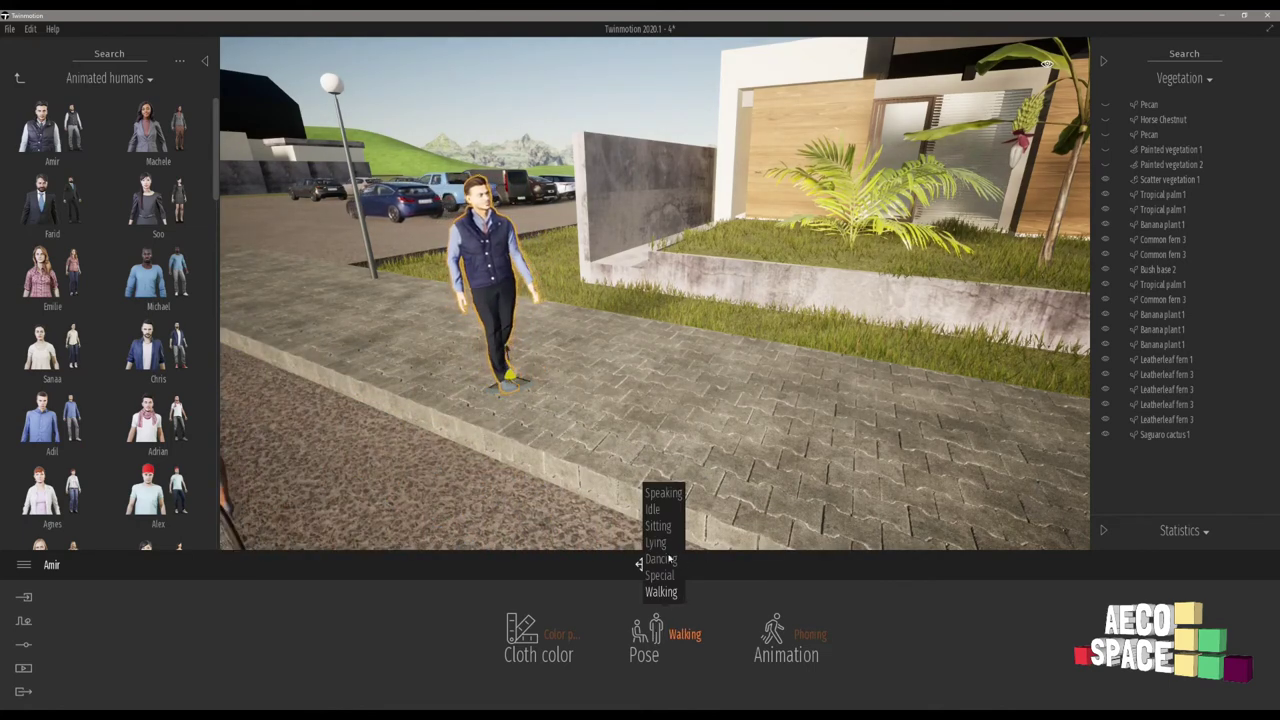
click(667, 594)
click(666, 630)
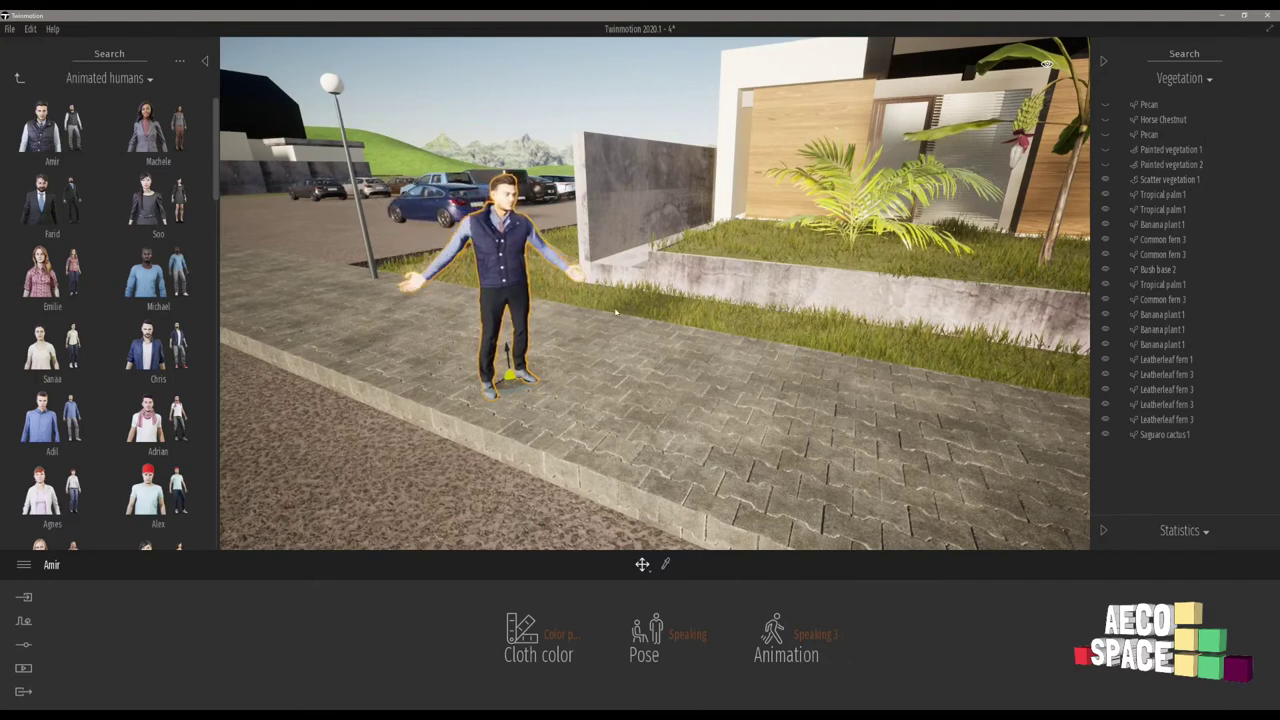
mouse_move(46, 287)
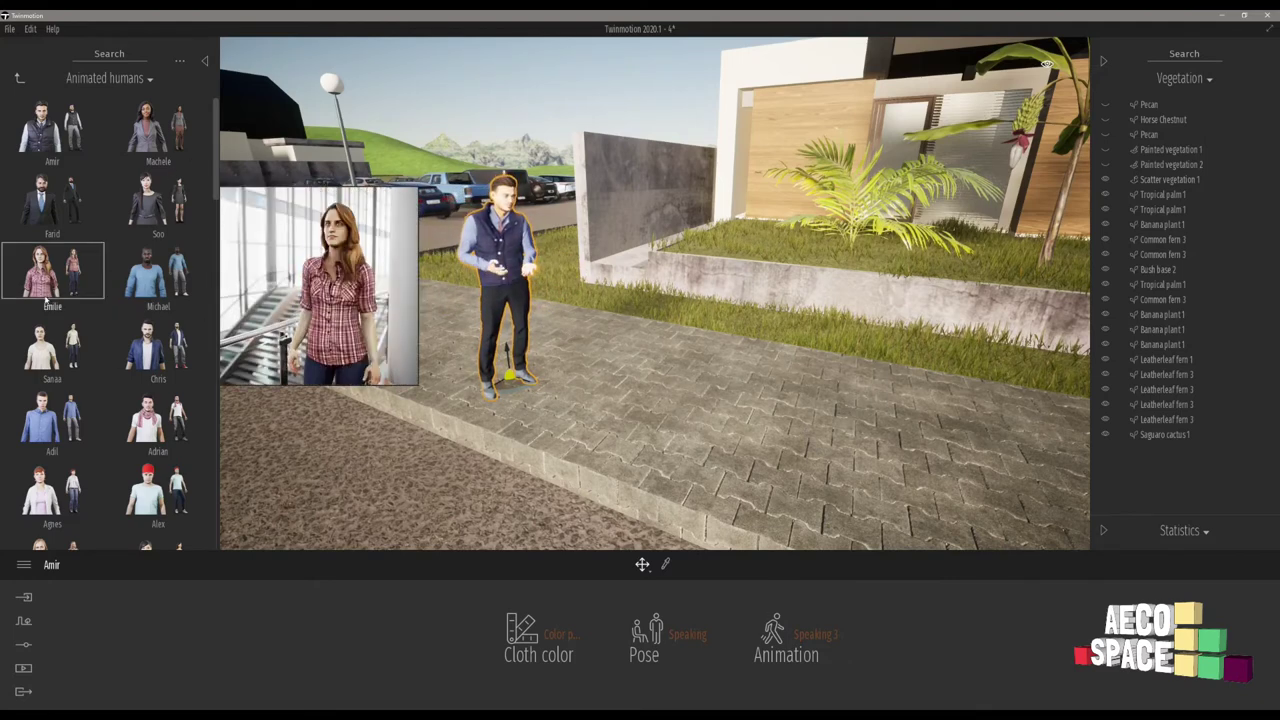
Step: Place the animated woman in the plaid shirt facing the man on the sidewalk, with the Speaking pose and Speaking 3 animation
drag(46, 275, 626, 408)
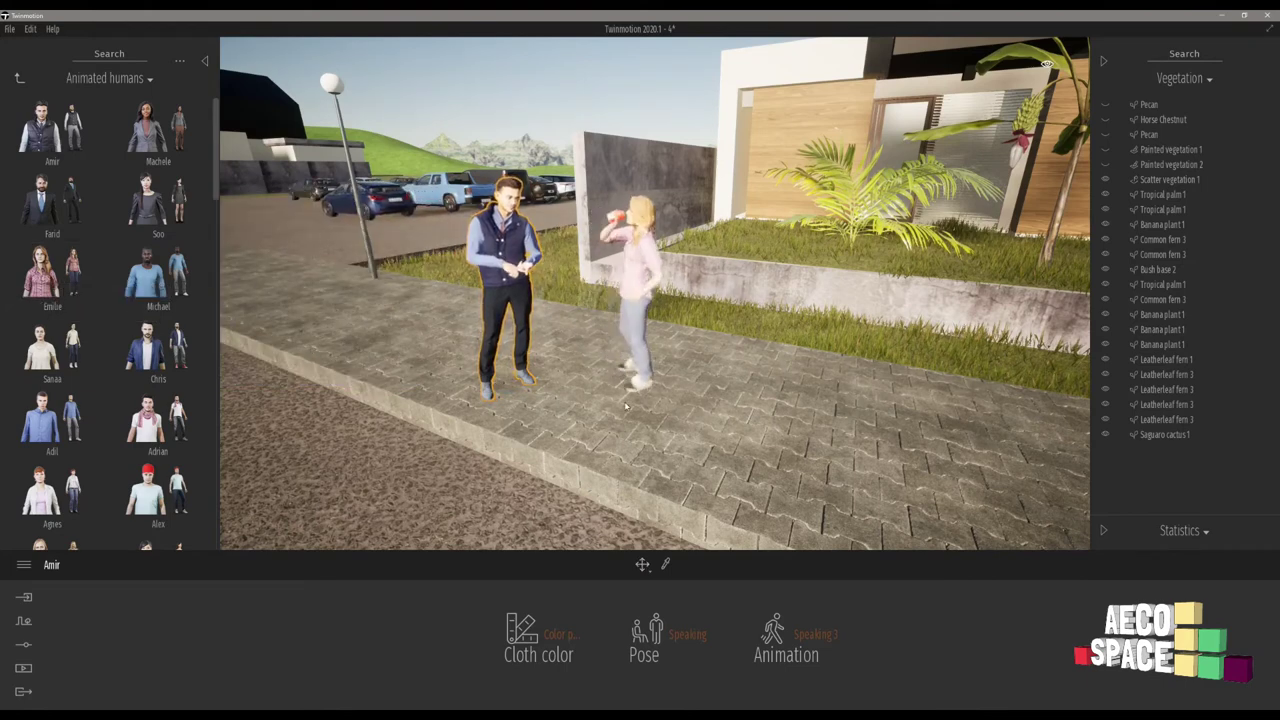
click(661, 647)
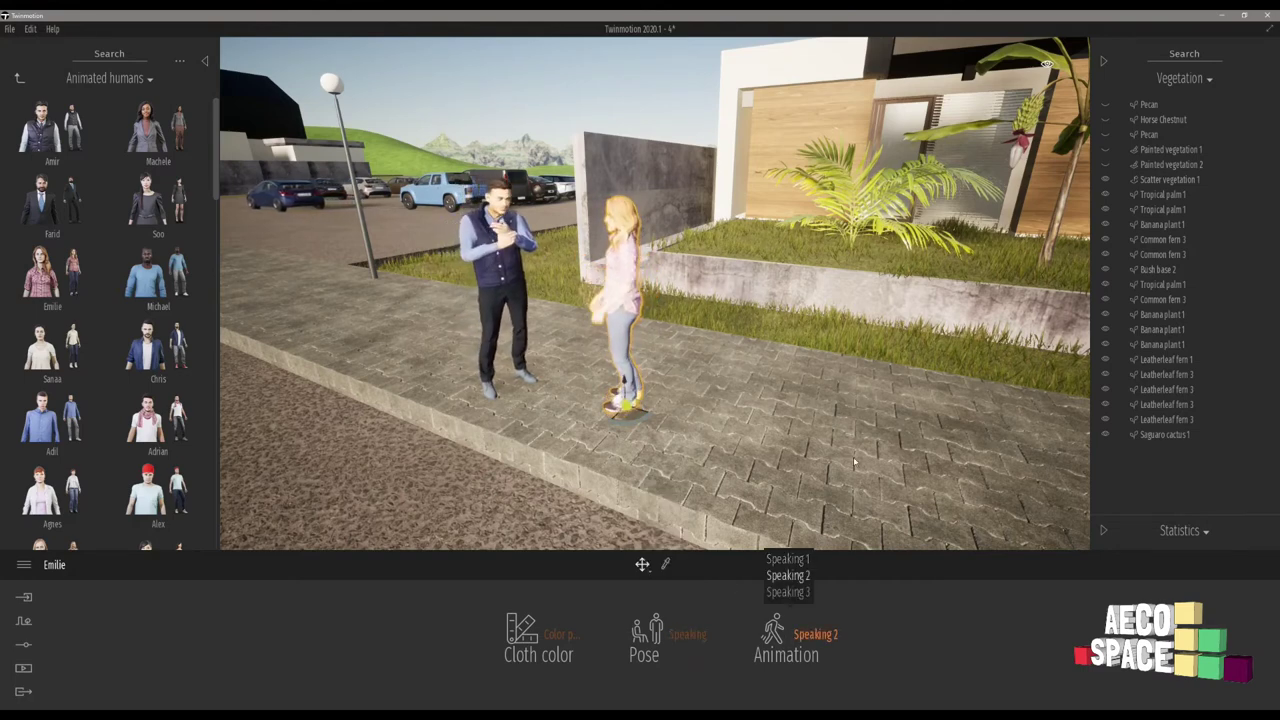
click(799, 593)
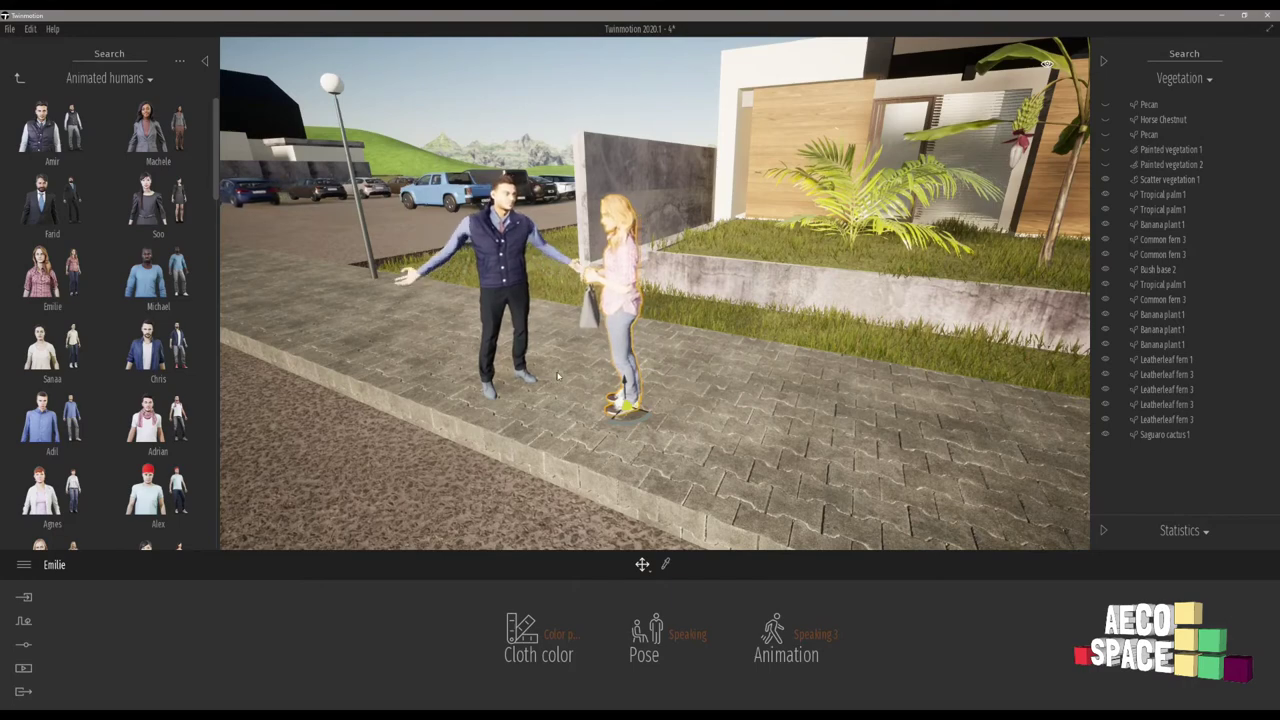
Step: Place Group11 from the character groups on the lawn between the two houses
key(a)
right_drag(565, 373, 690, 380)
key(s)
key(d)
key(s)
key(d)
key(w)
key(s)
click(18, 78)
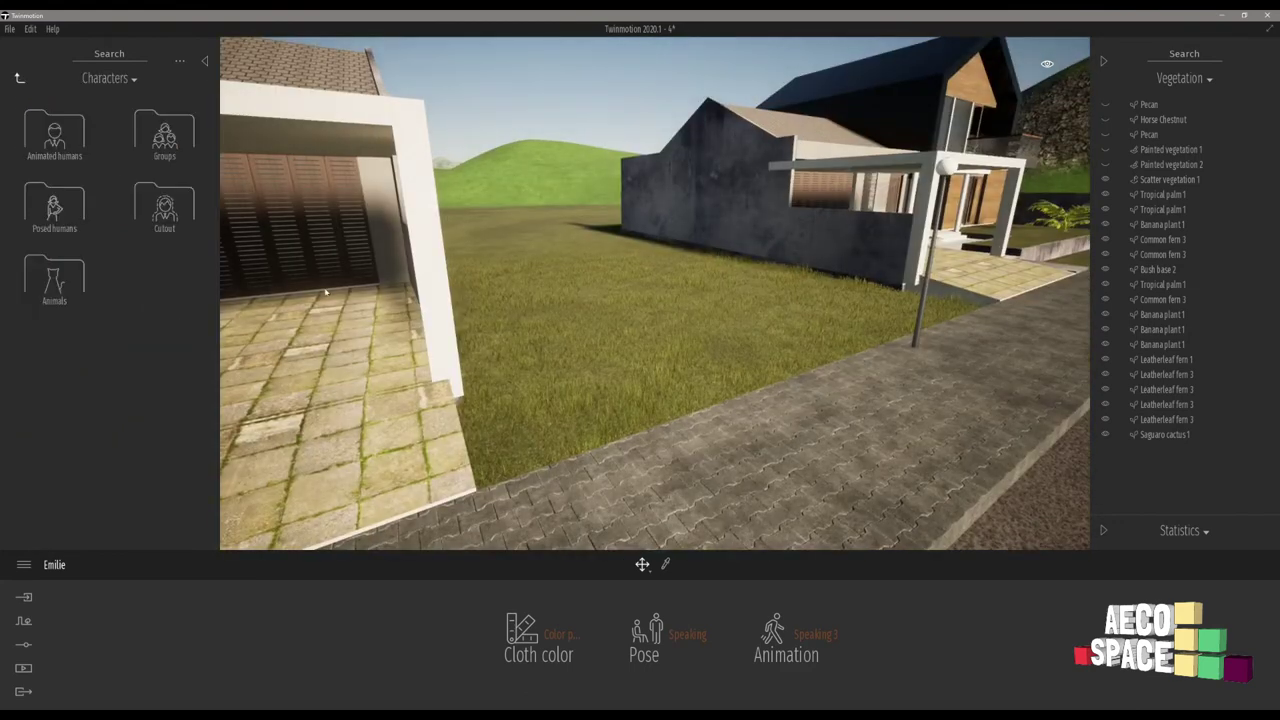
double_click(165, 135)
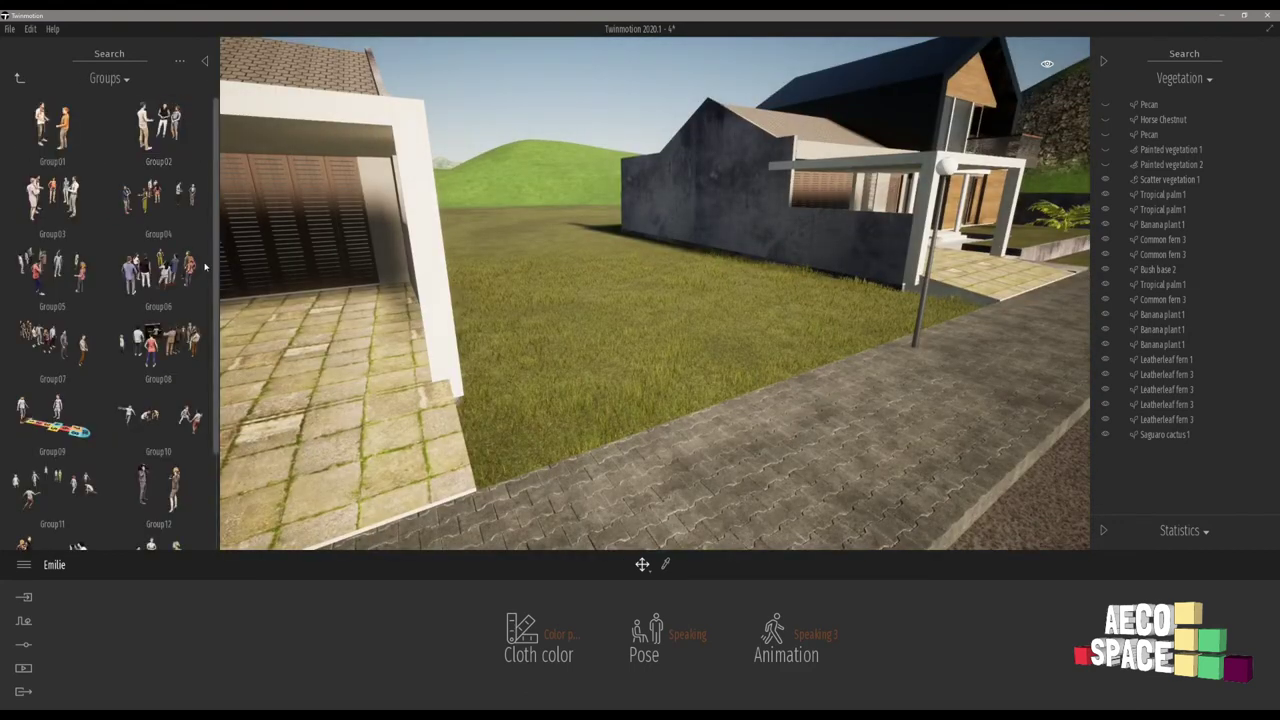
scroll(202, 261, down, 1)
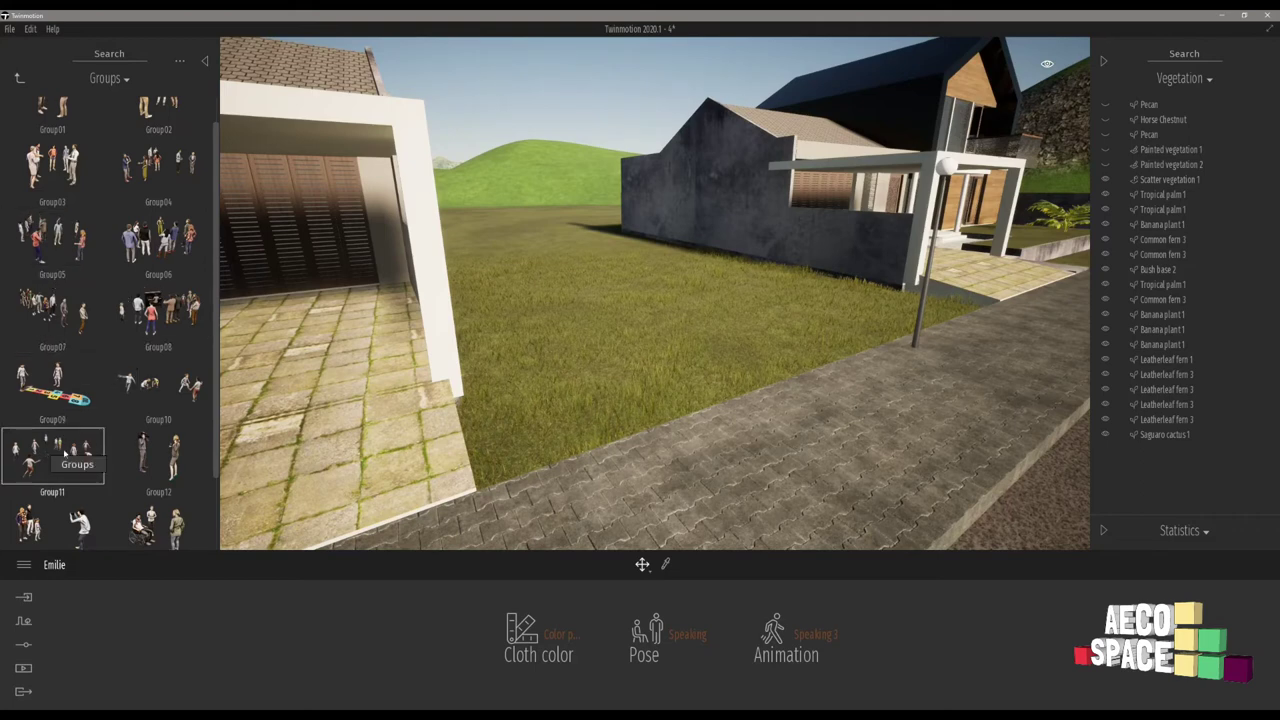
drag(708, 305, 708, 311)
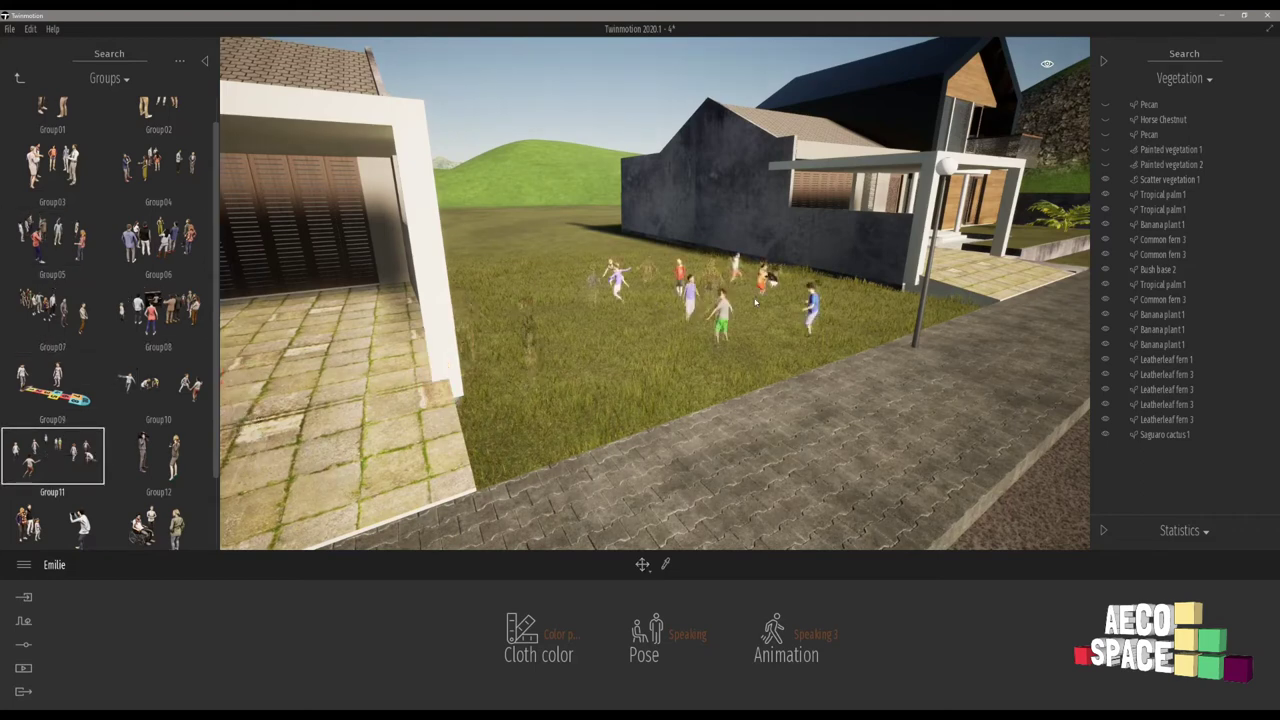
click(616, 371)
key(Escape)
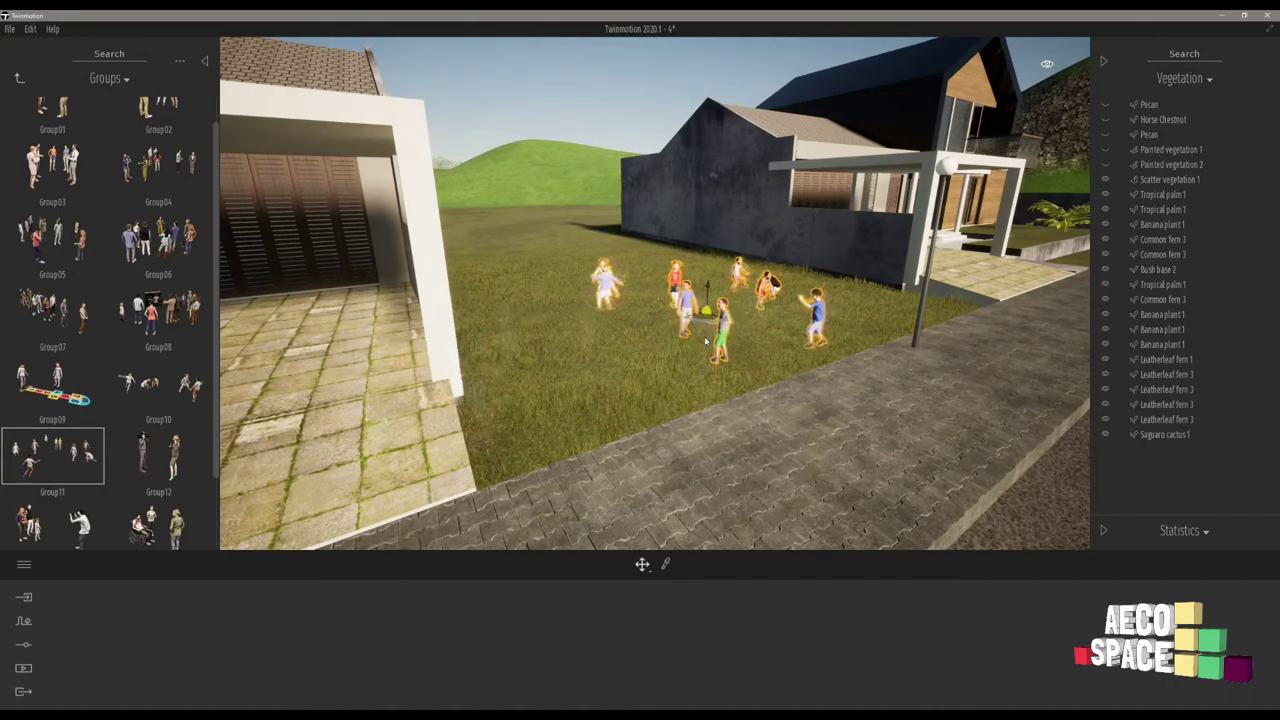
Step: Examine the placed children's group from the street and browse the other available character groups
scroll(675, 386, down, 5)
right_drag(694, 301, 500, 301)
key(d)
key(d)
key(s)
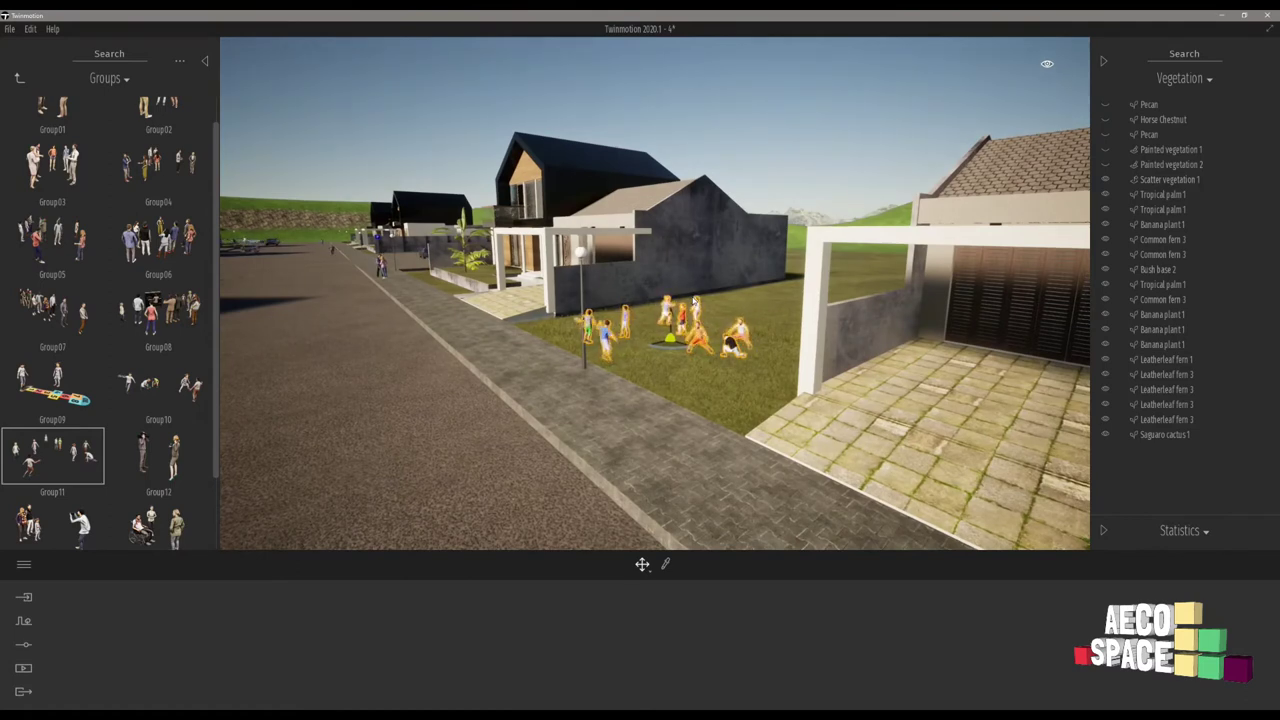
scroll(145, 467, down, 2)
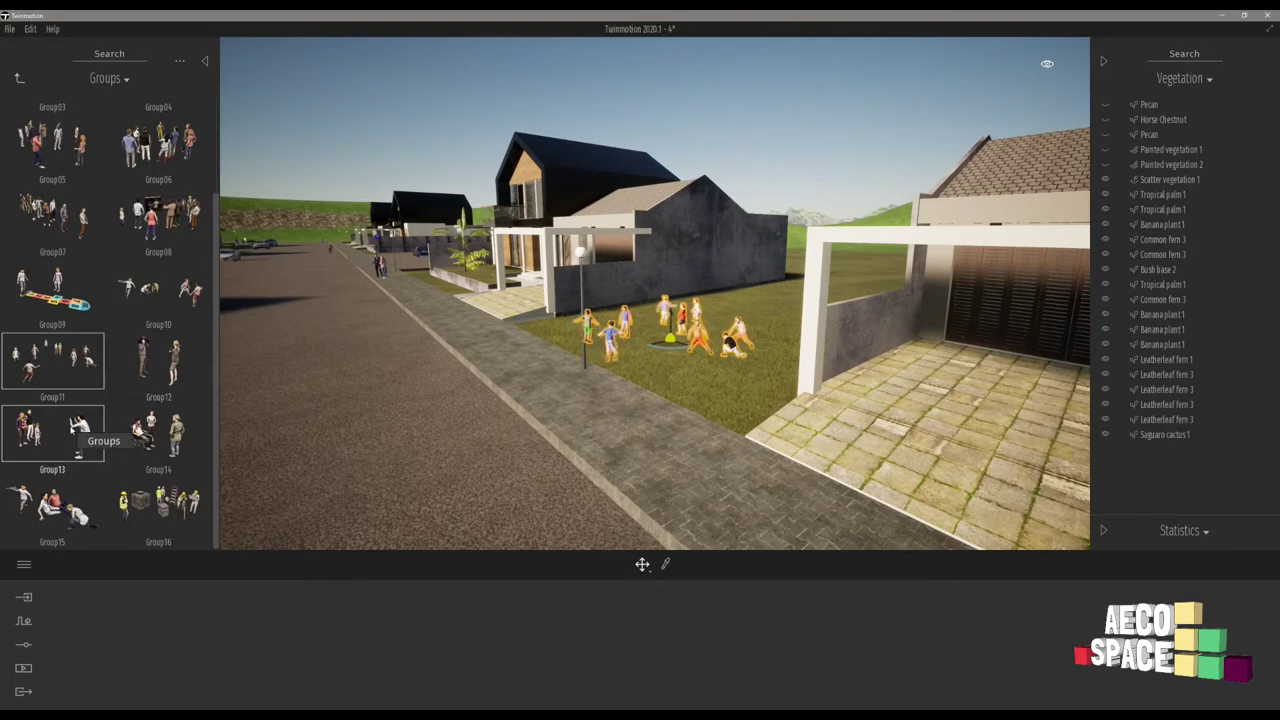
key(Right)
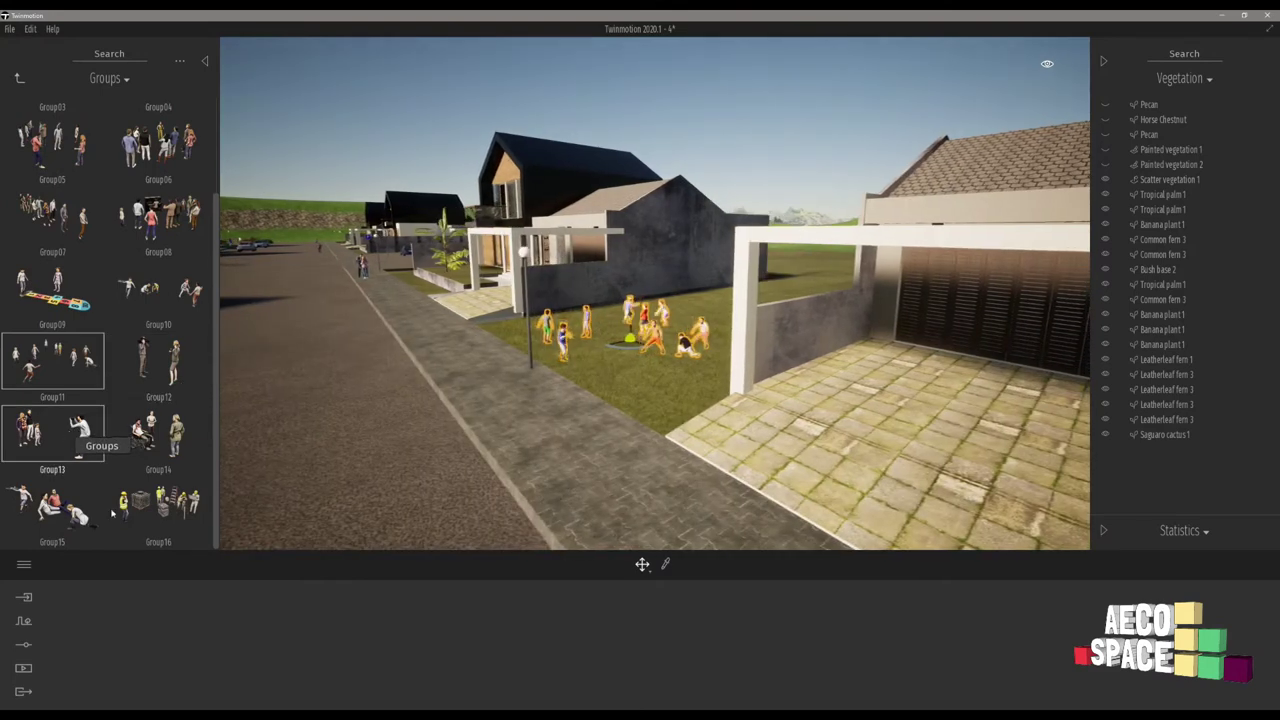
scroll(128, 410, up, 1)
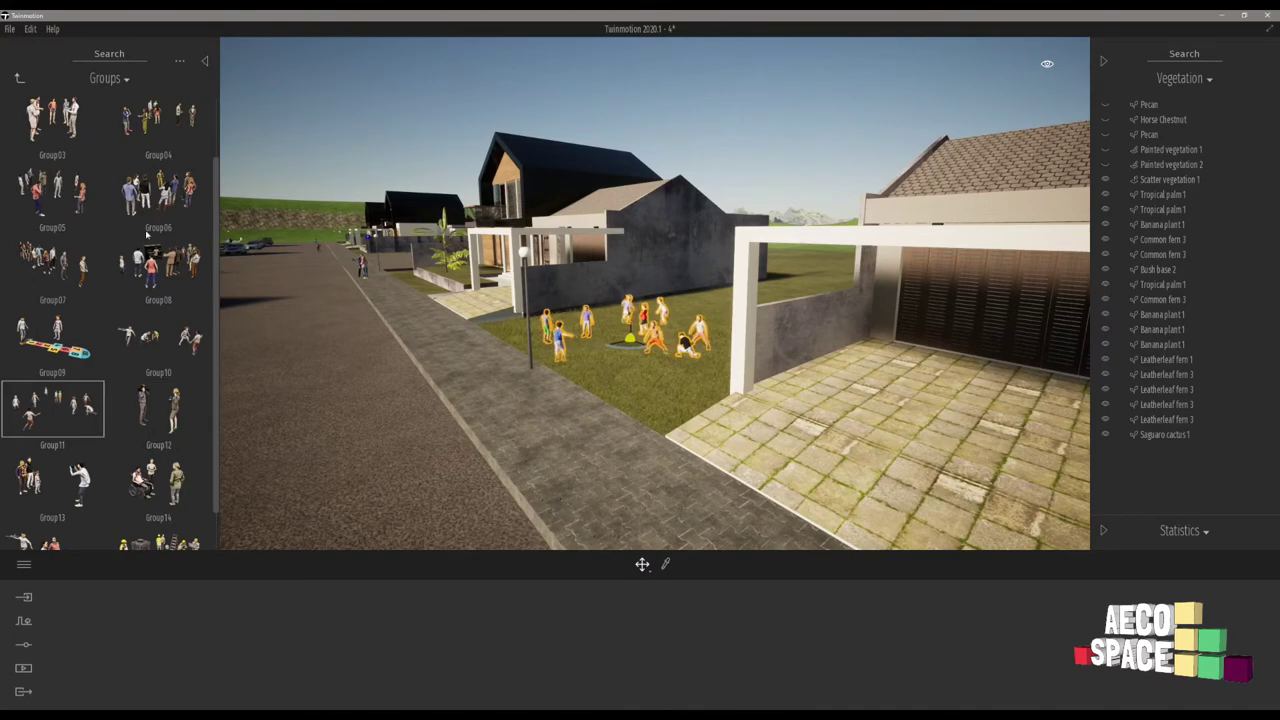
Step: Place Group04 on the lawn across the street, beside the sidewalk bench and lamp post
click(159, 121)
scroll(374, 323, down, 5)
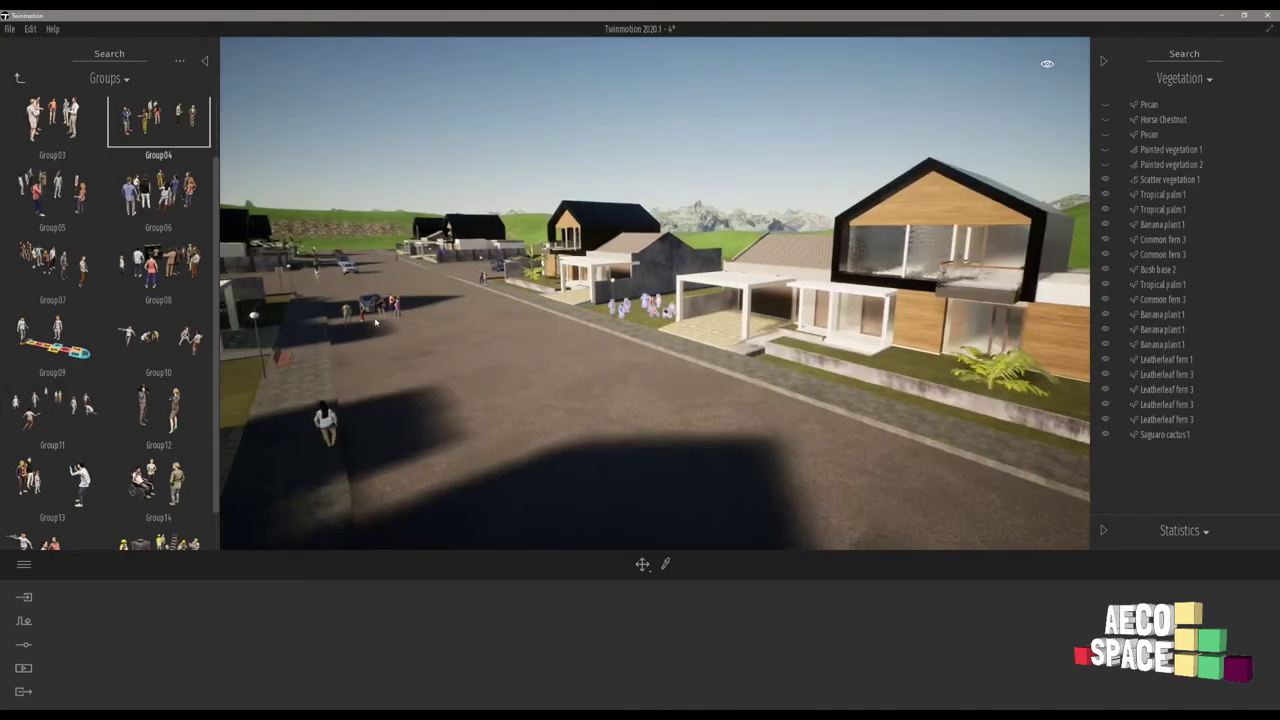
right_drag(500, 318, 491, 326)
scroll(495, 323, down, 4)
scroll(495, 323, down, 2)
scroll(495, 323, down, 3)
scroll(488, 324, up, 4)
scroll(489, 324, up, 3)
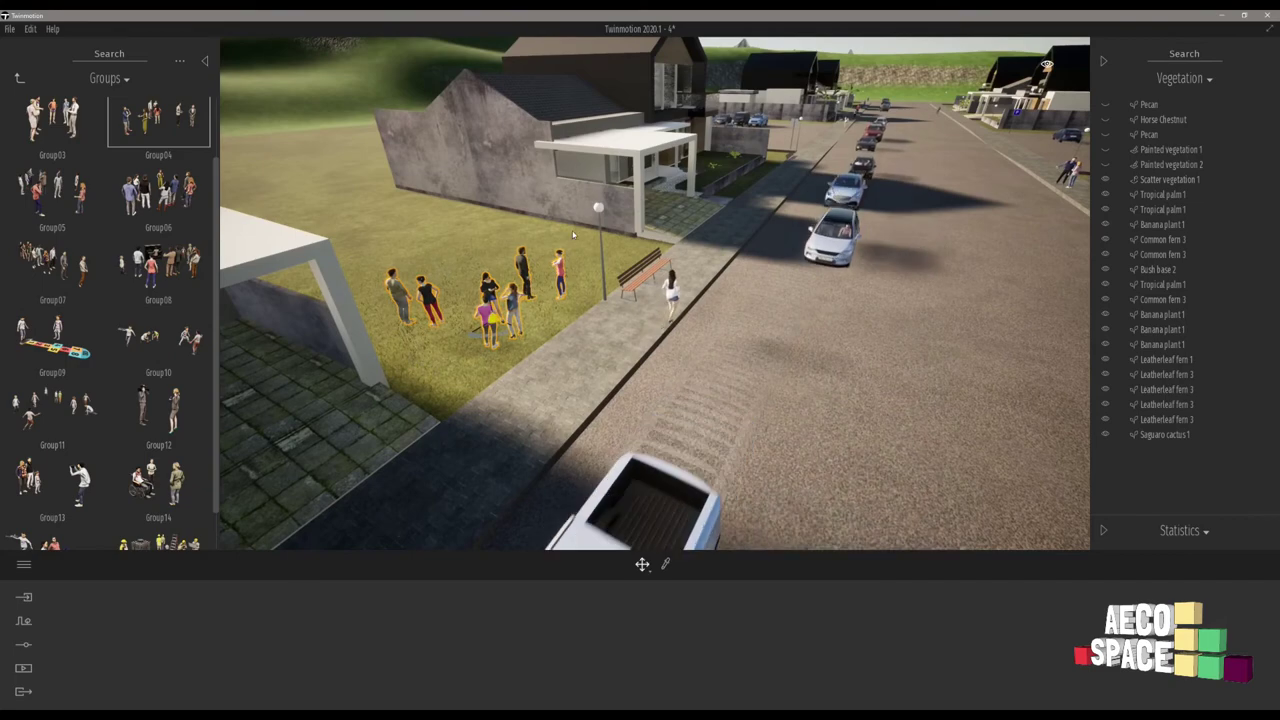
Step: Place the Sedan 01 car from the vehicle library on the road in front of the house with the carport
right_drag(487, 311, 739, 253)
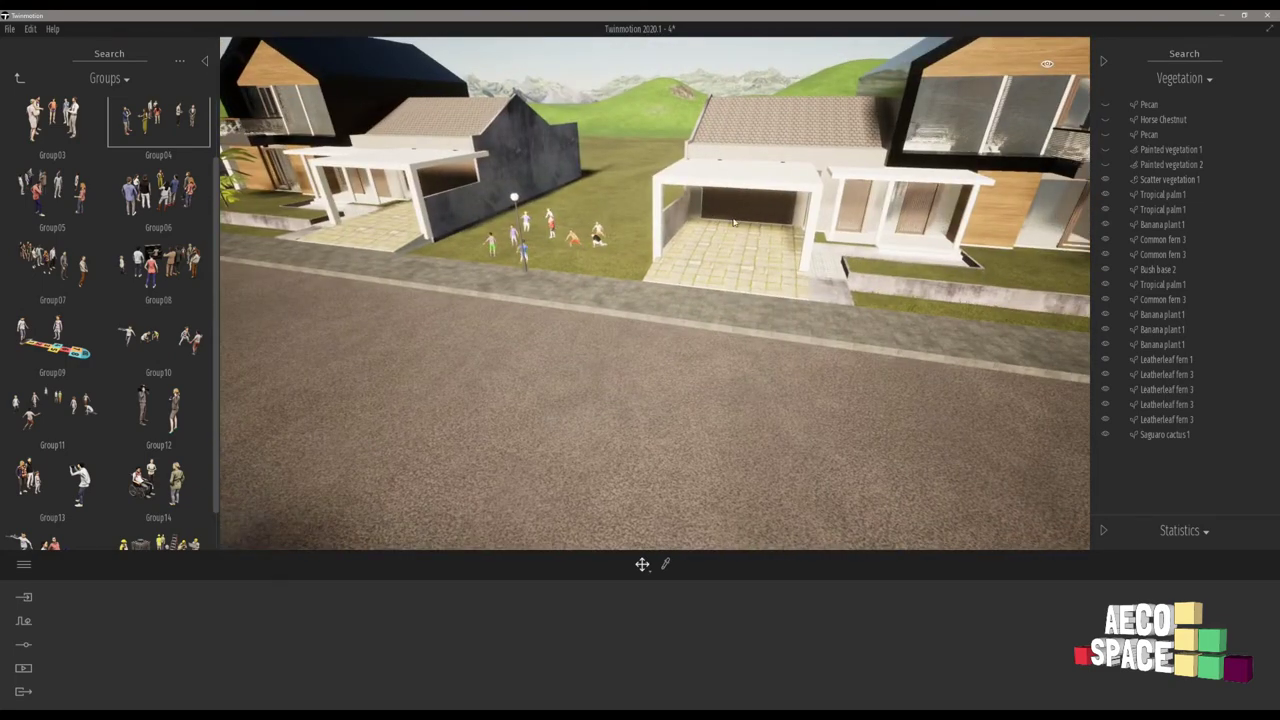
click(17, 77)
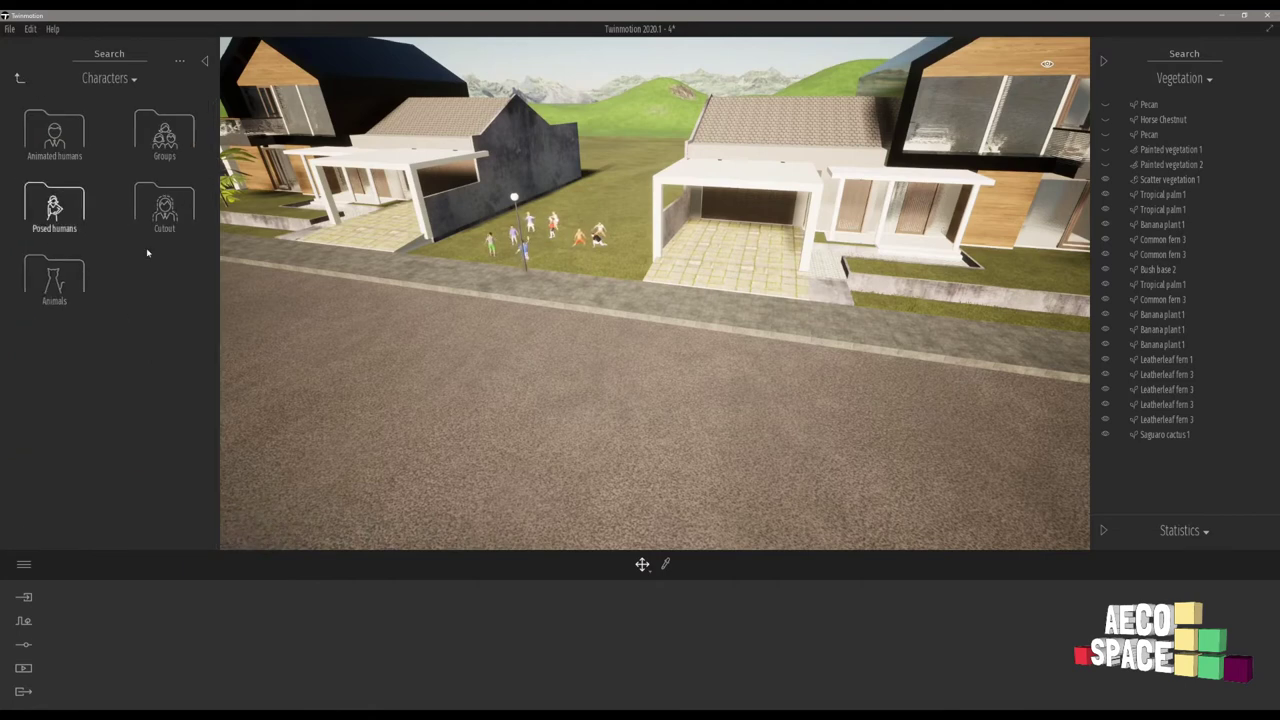
click(20, 78)
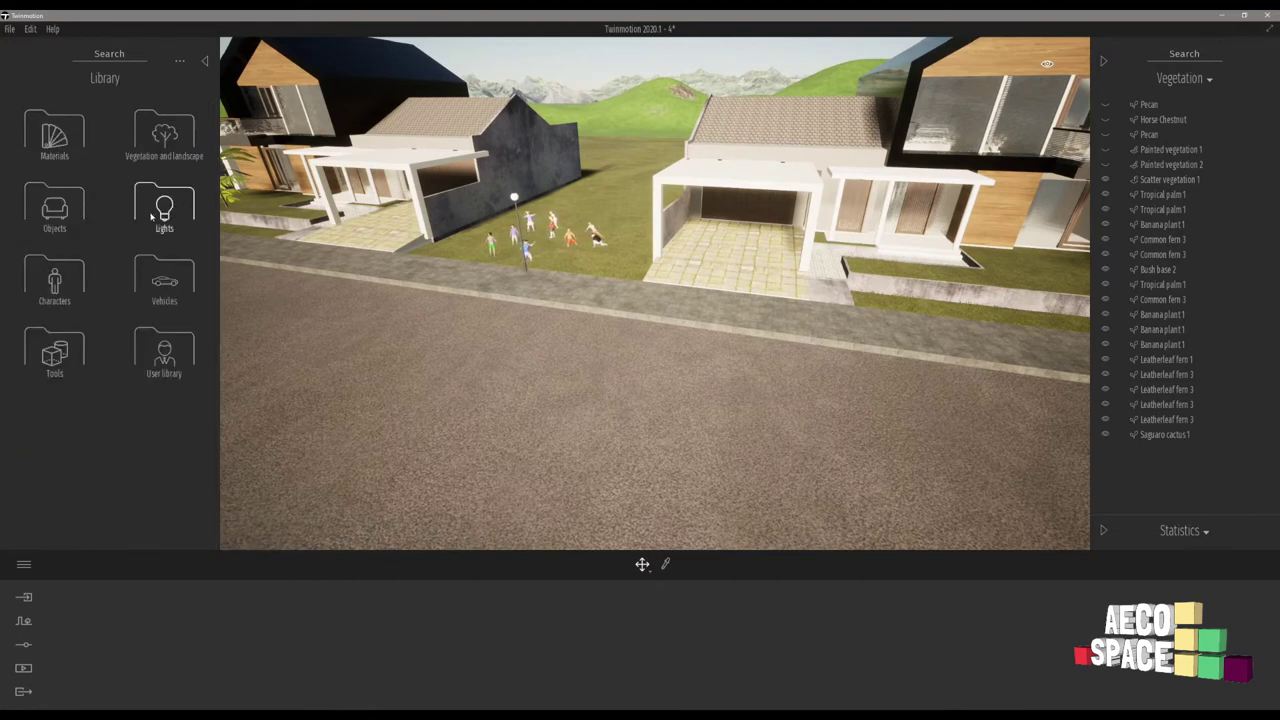
click(166, 281)
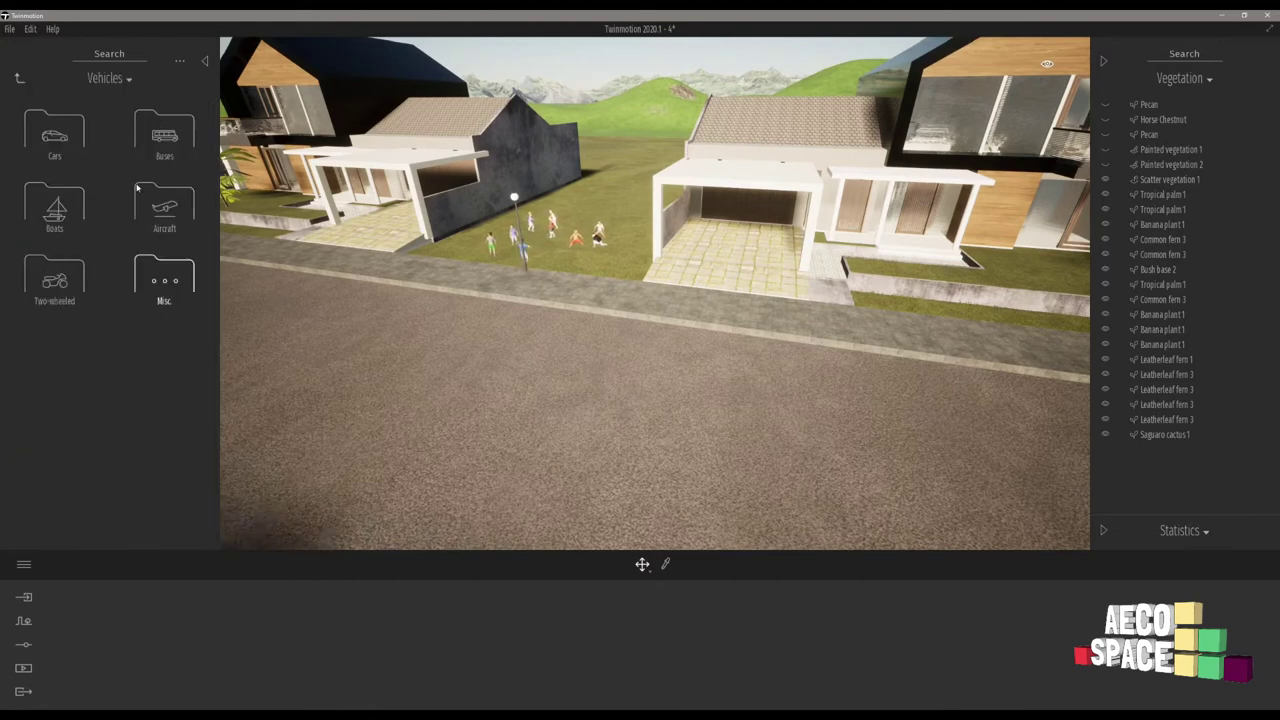
click(54, 130)
drag(158, 198, 697, 436)
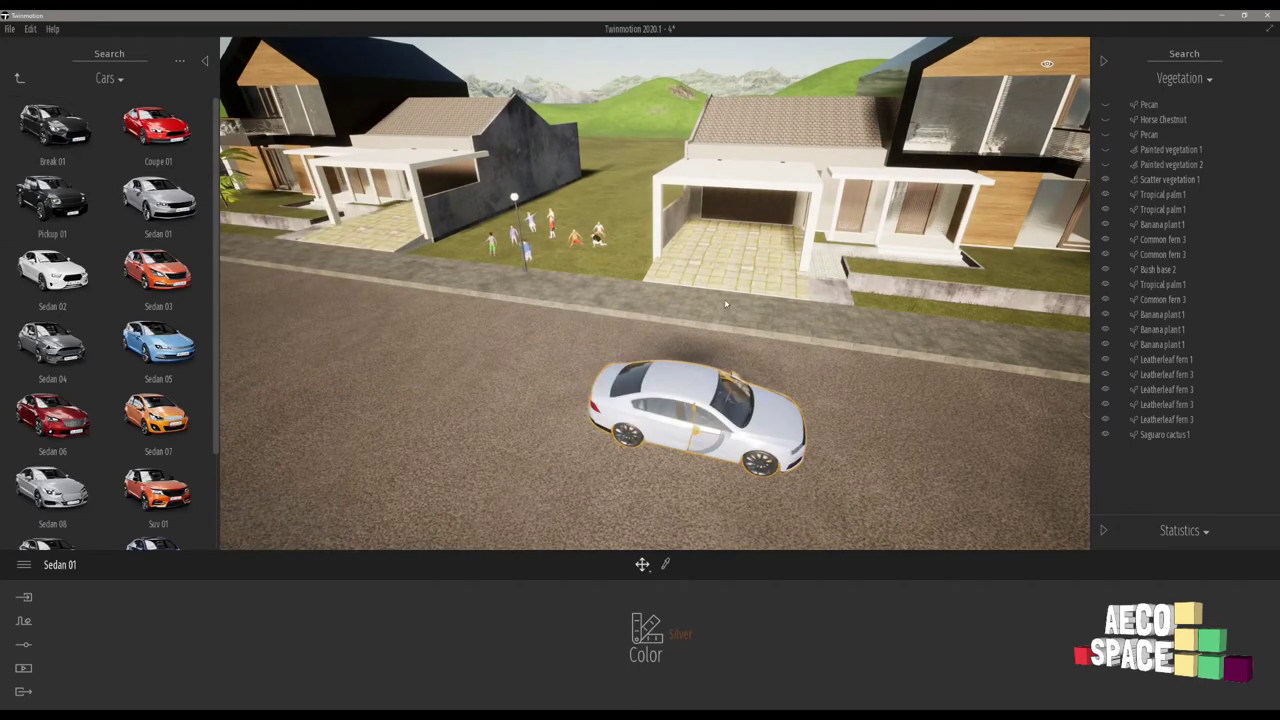
Step: Move the sedan onto the paved driveway under the carport, turn its front towards the street, and deselect it
drag(726, 304, 804, 262)
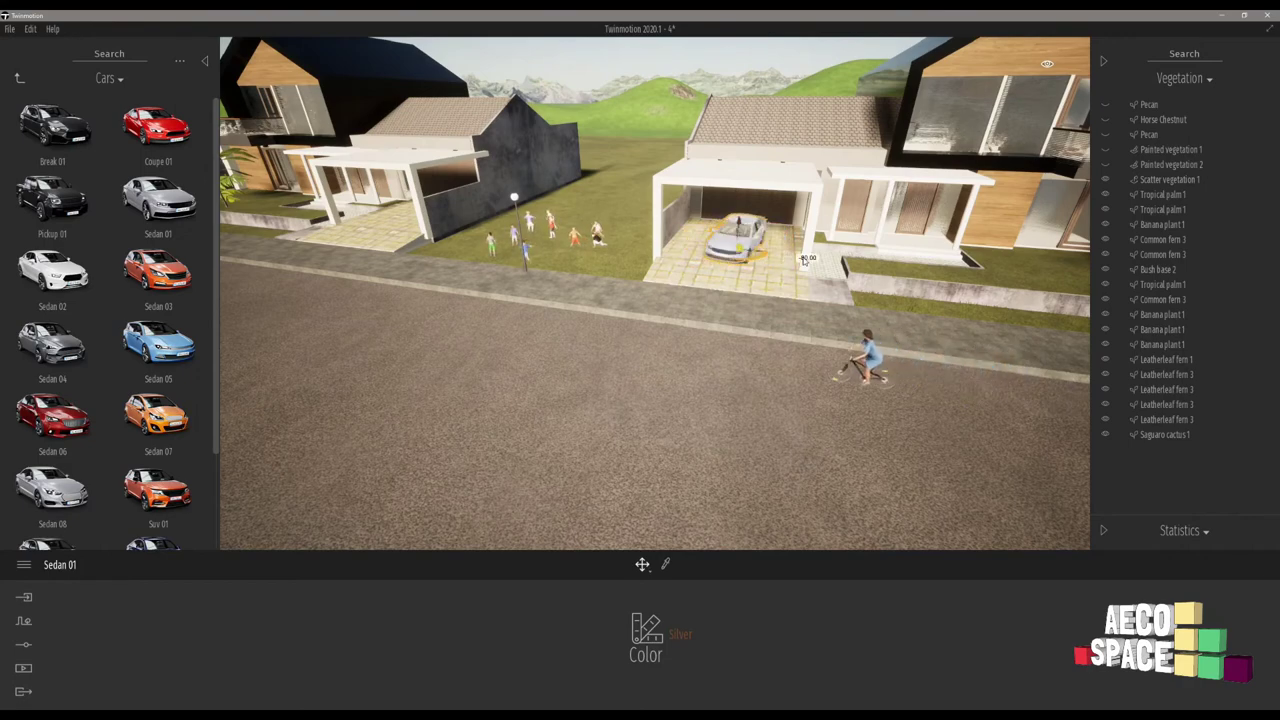
right_drag(825, 272, 903, 272)
drag(903, 272, 948, 291)
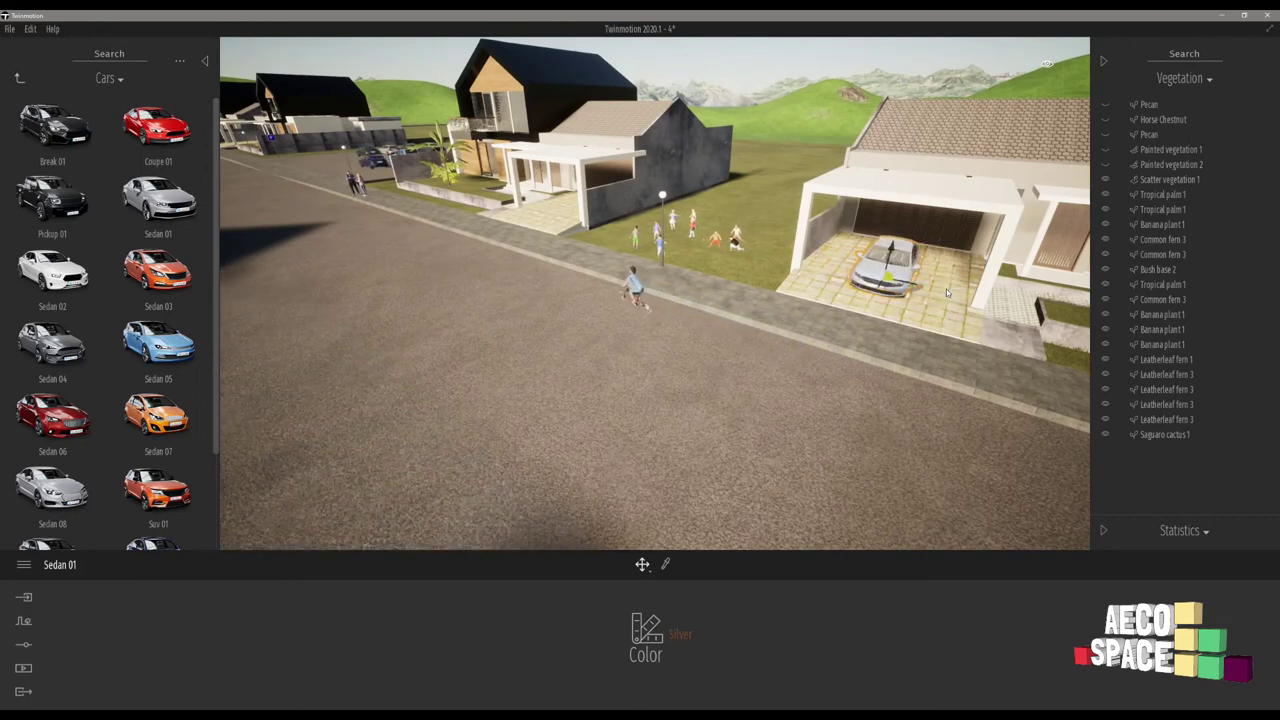
click(946, 343)
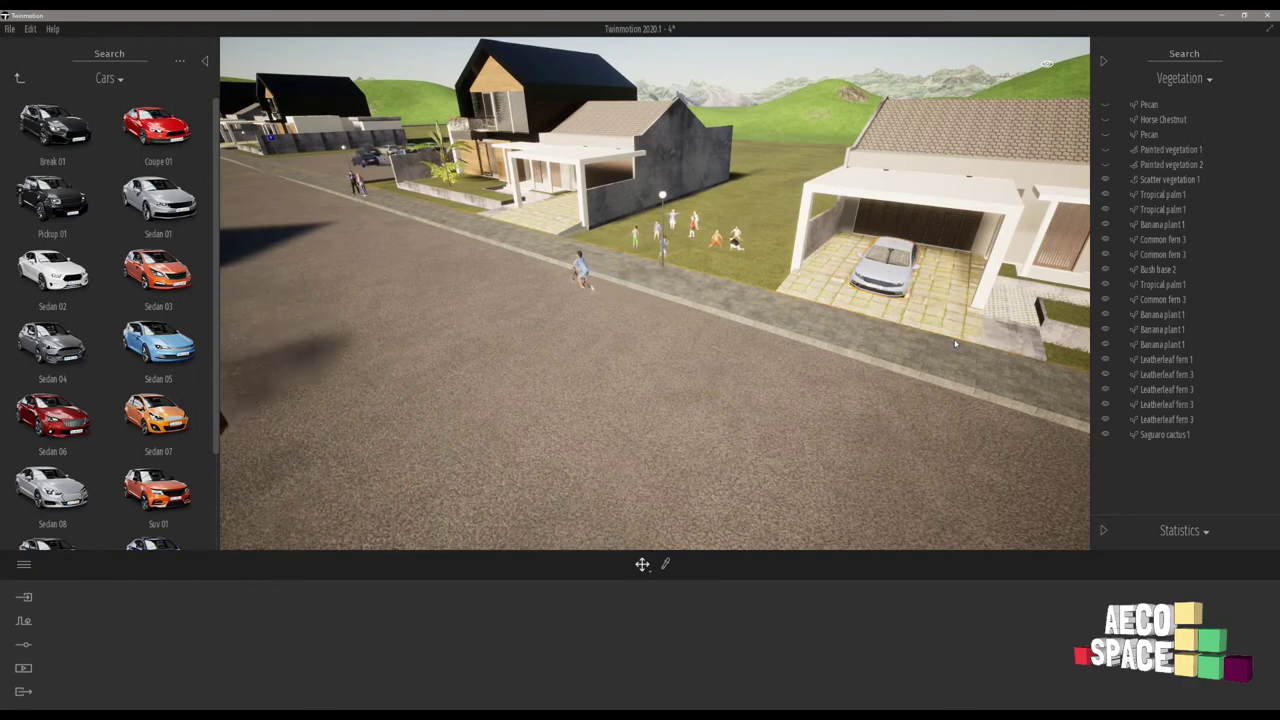
Step: Browse the vehicle, object and posed human categories of the library
click(18, 78)
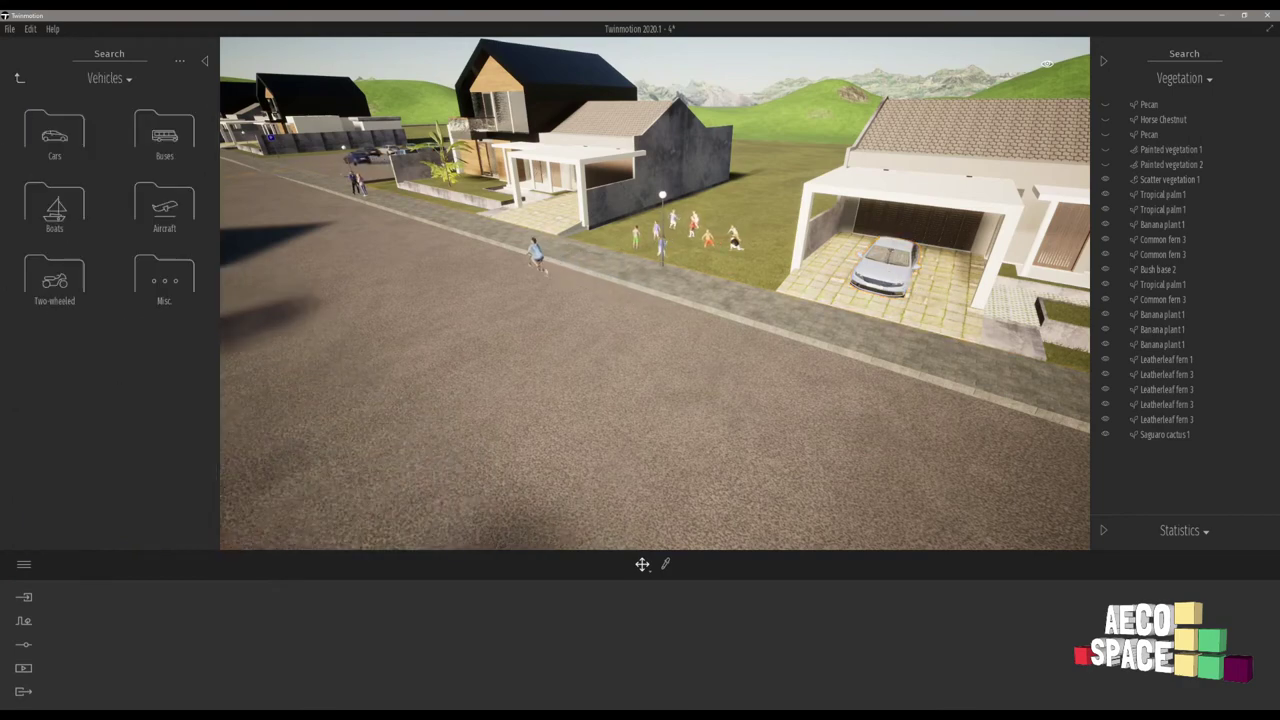
right_drag(60, 218, 66, 246)
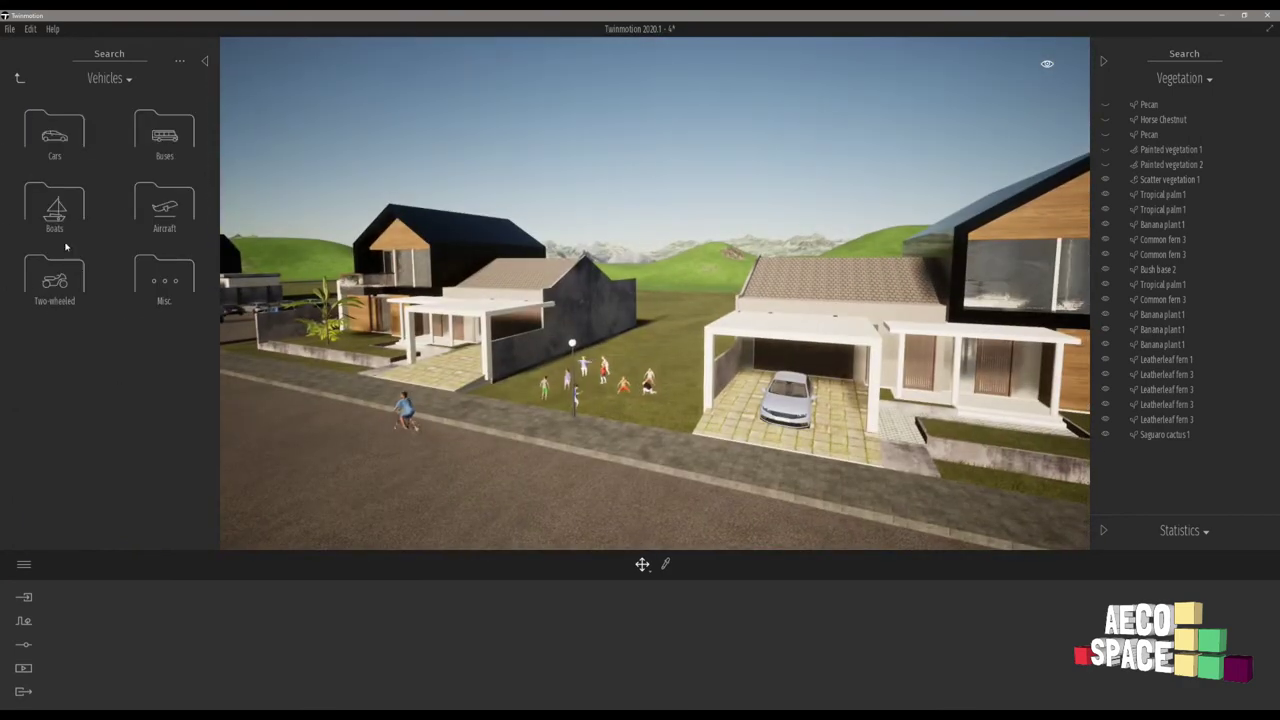
click(19, 78)
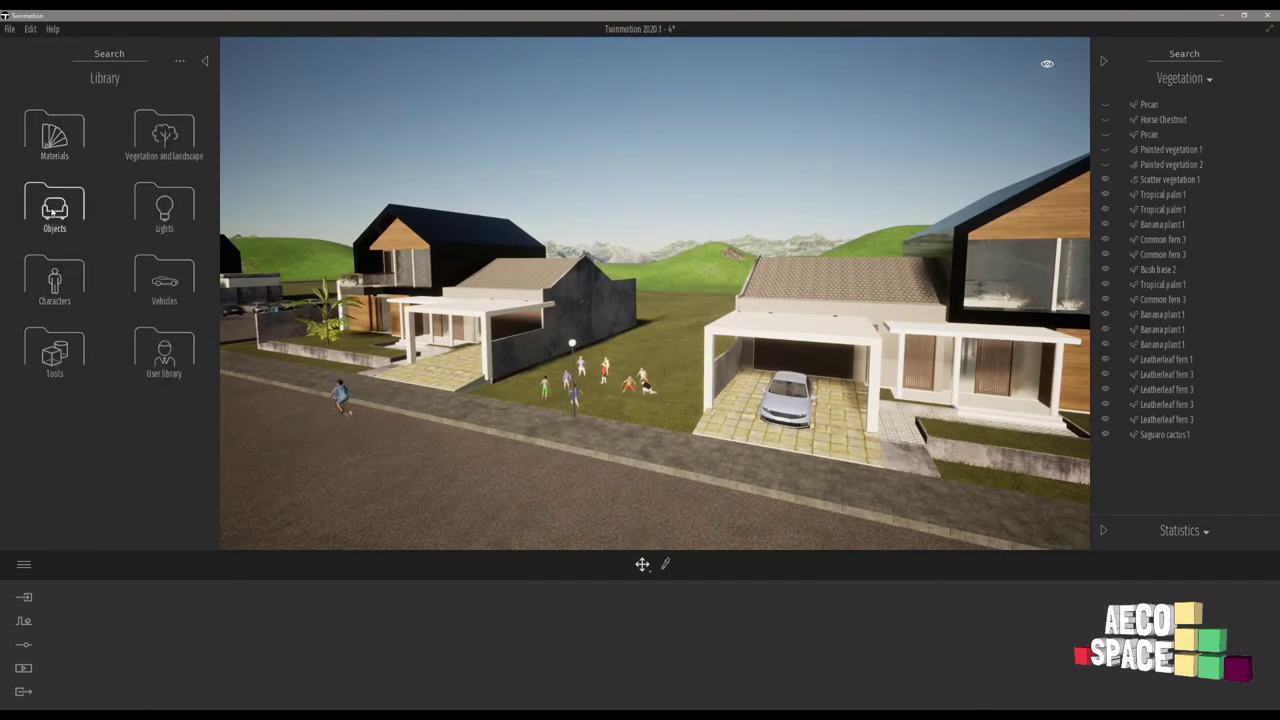
click(54, 210)
key(BackSpace)
click(54, 280)
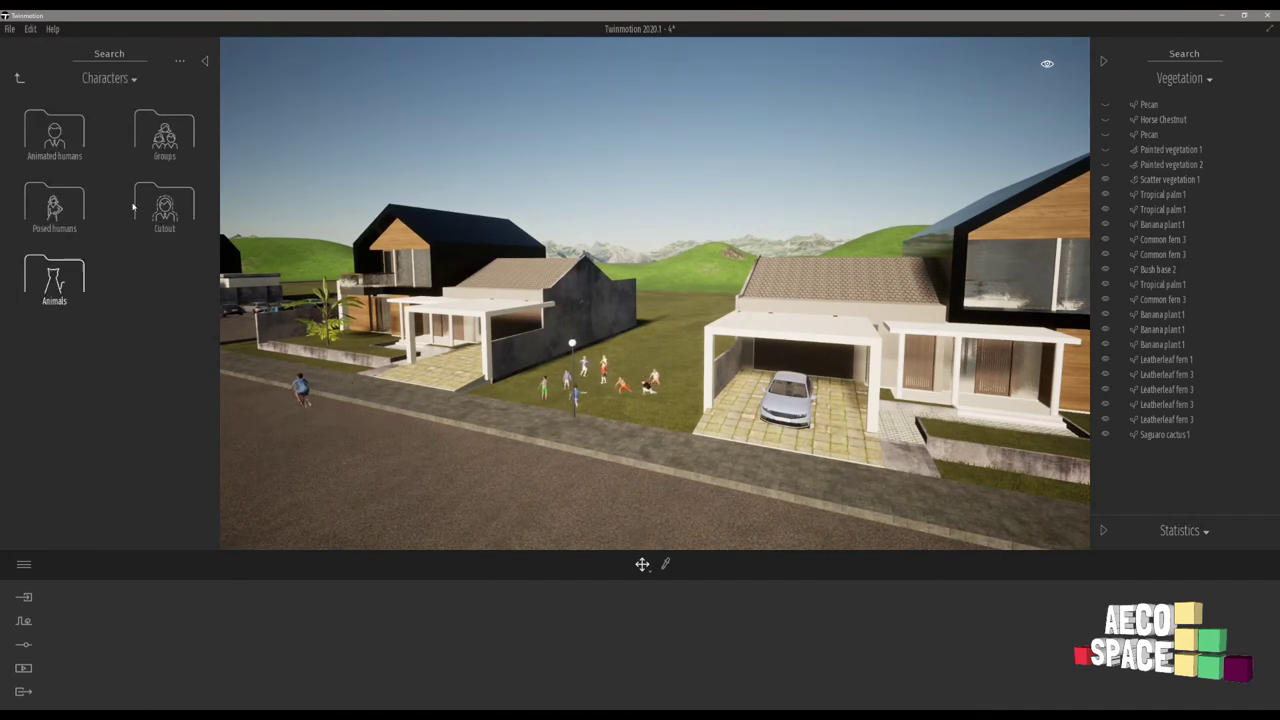
click(57, 212)
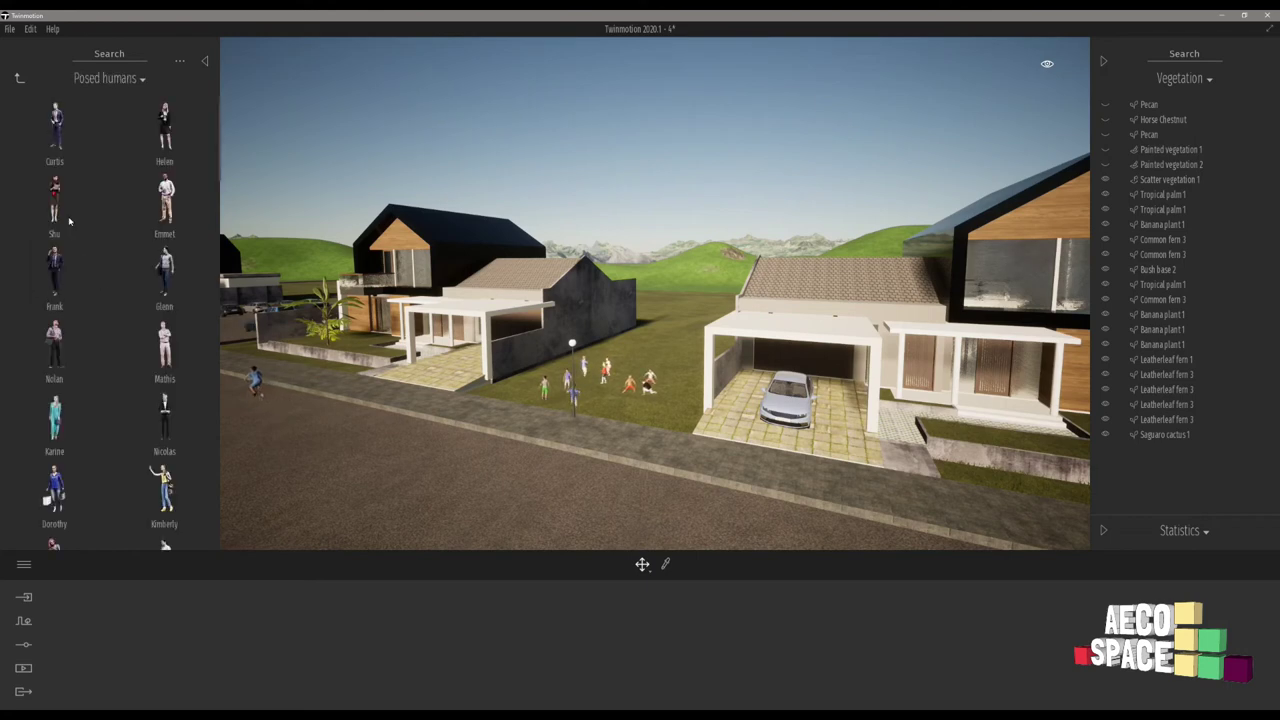
click(18, 80)
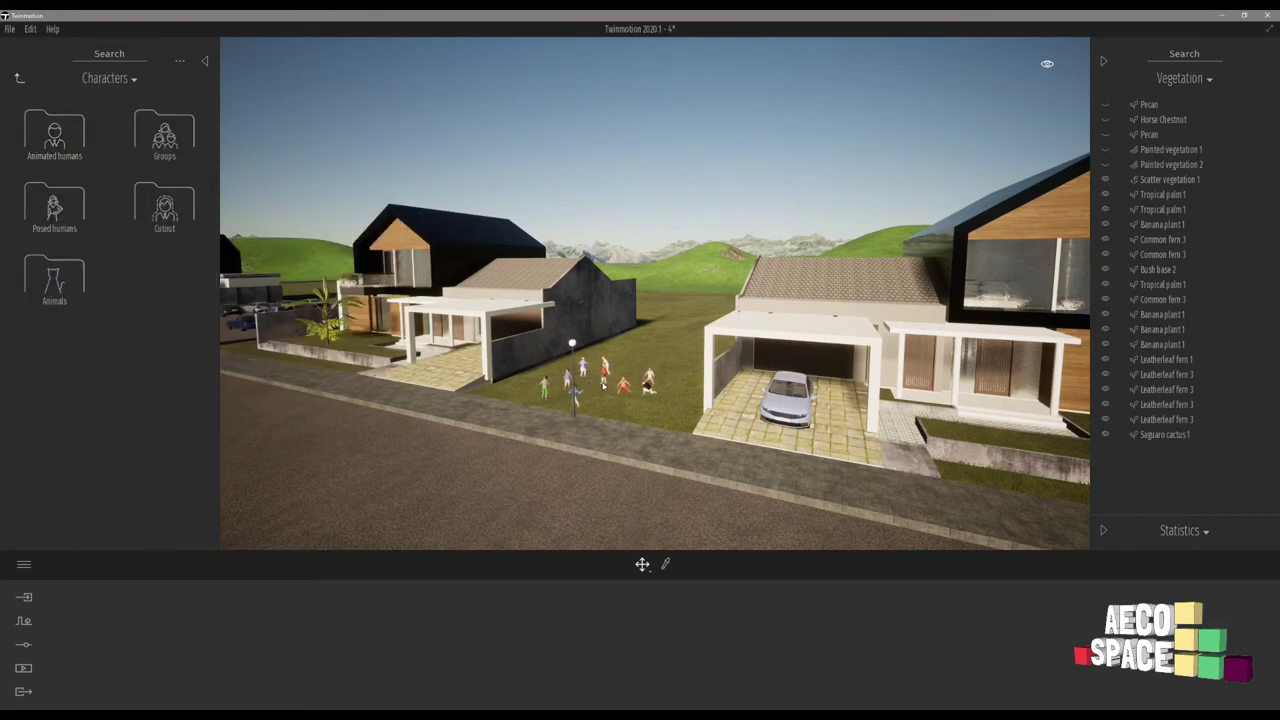
Step: Place the animated man in the dark suit by the bench near the cactus, with a Sitting pose and Reading animation
right_drag(603, 386, 642, 404)
key(w)
key(w)
key(a)
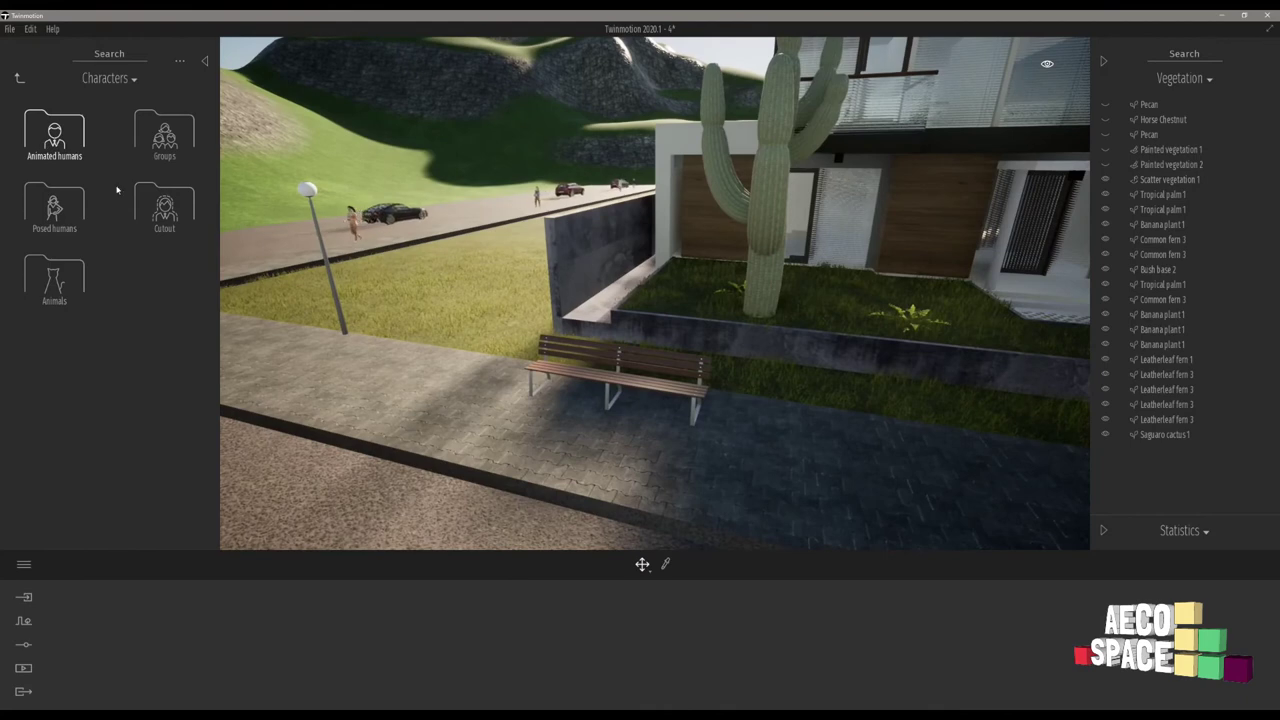
click(54, 135)
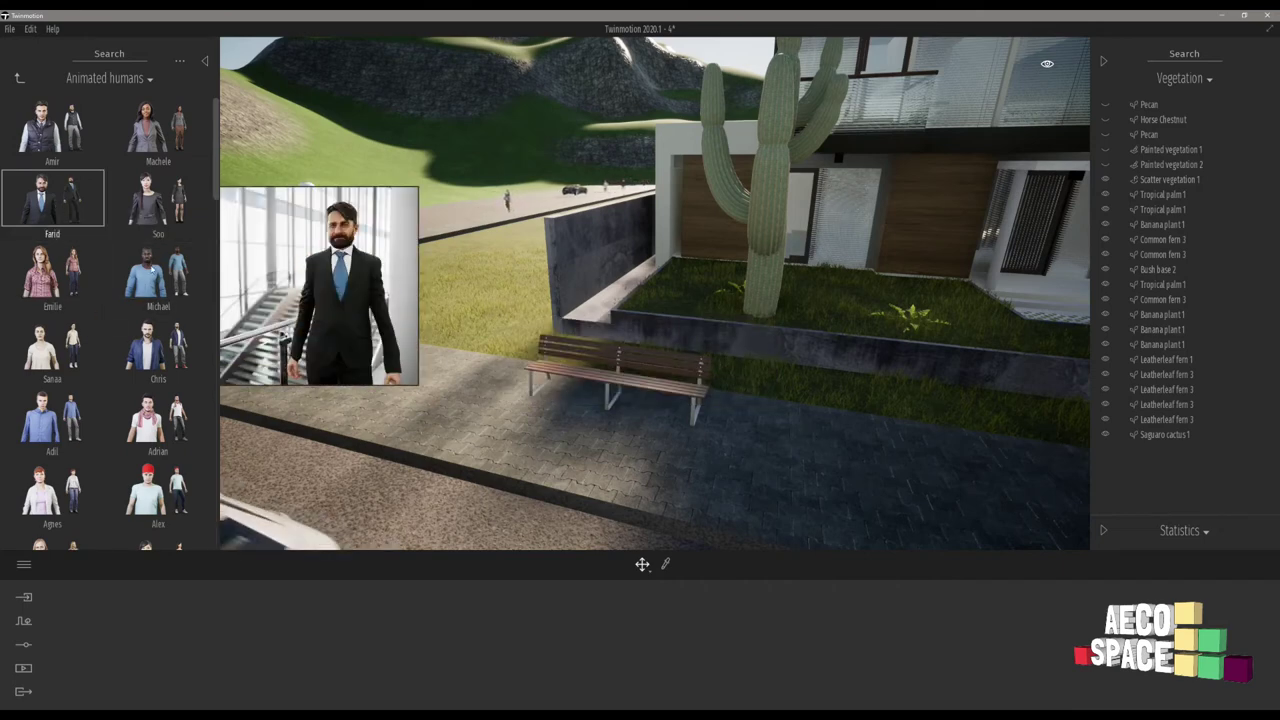
drag(60, 196, 574, 438)
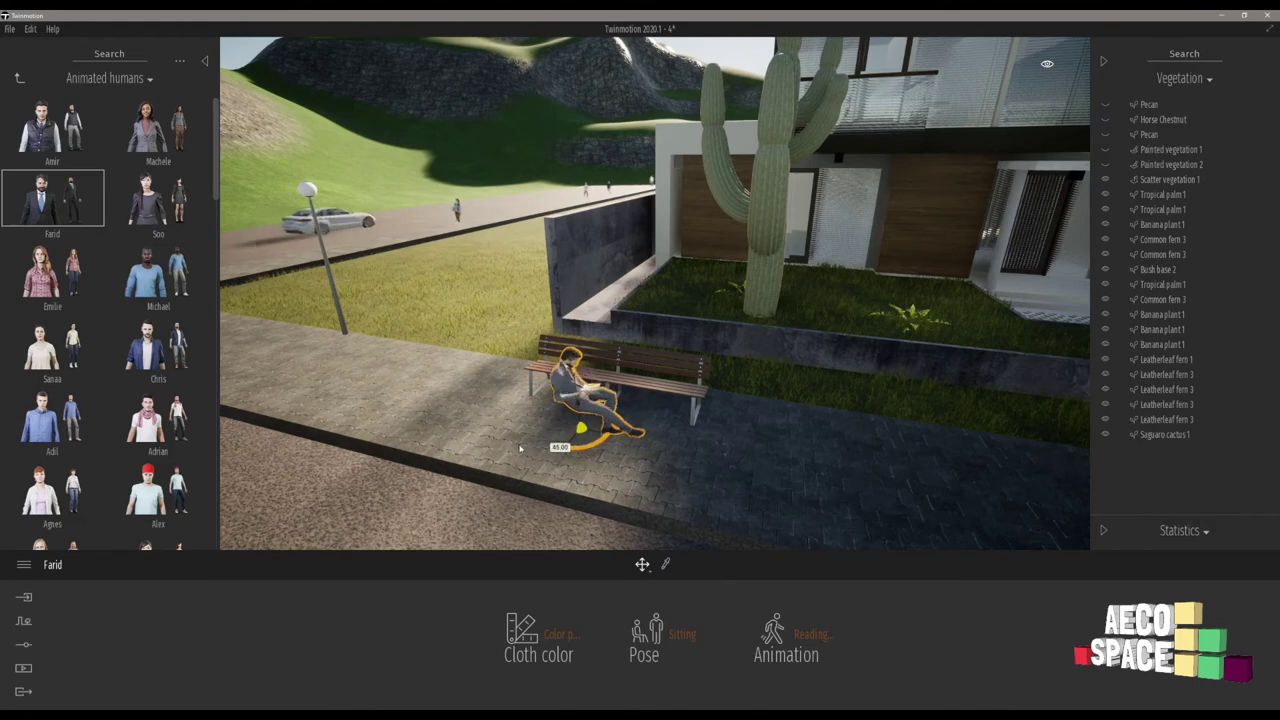
Step: Rotate the seated man about 140° to face the street, move him onto the bench, and check his position up close
drag(519, 449, 478, 420)
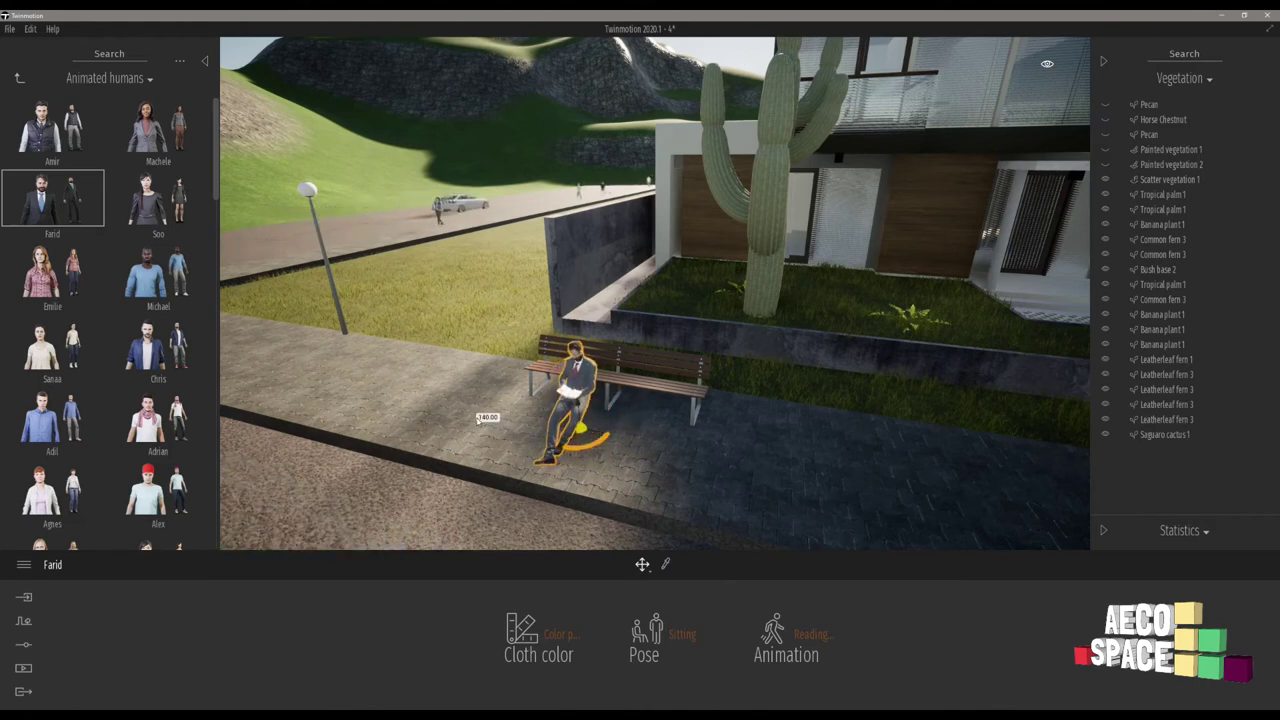
click(571, 419)
click(572, 420)
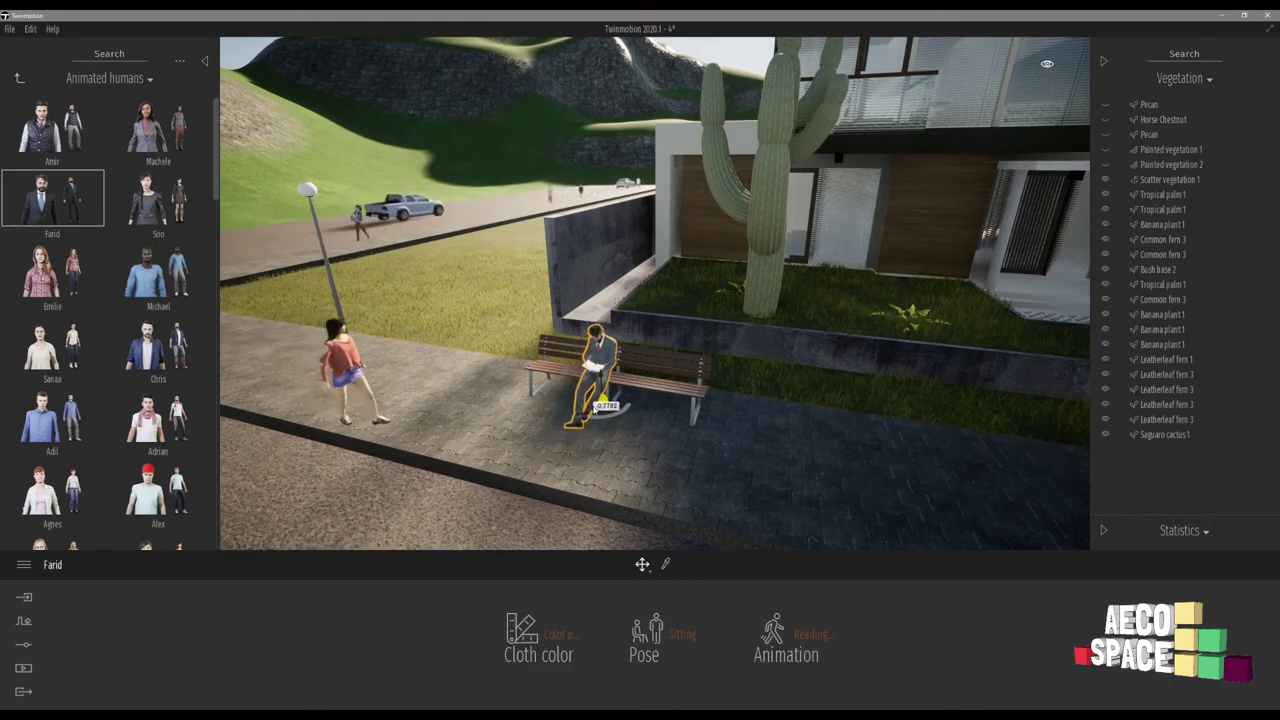
right_drag(758, 421, 430, 421)
key(w)
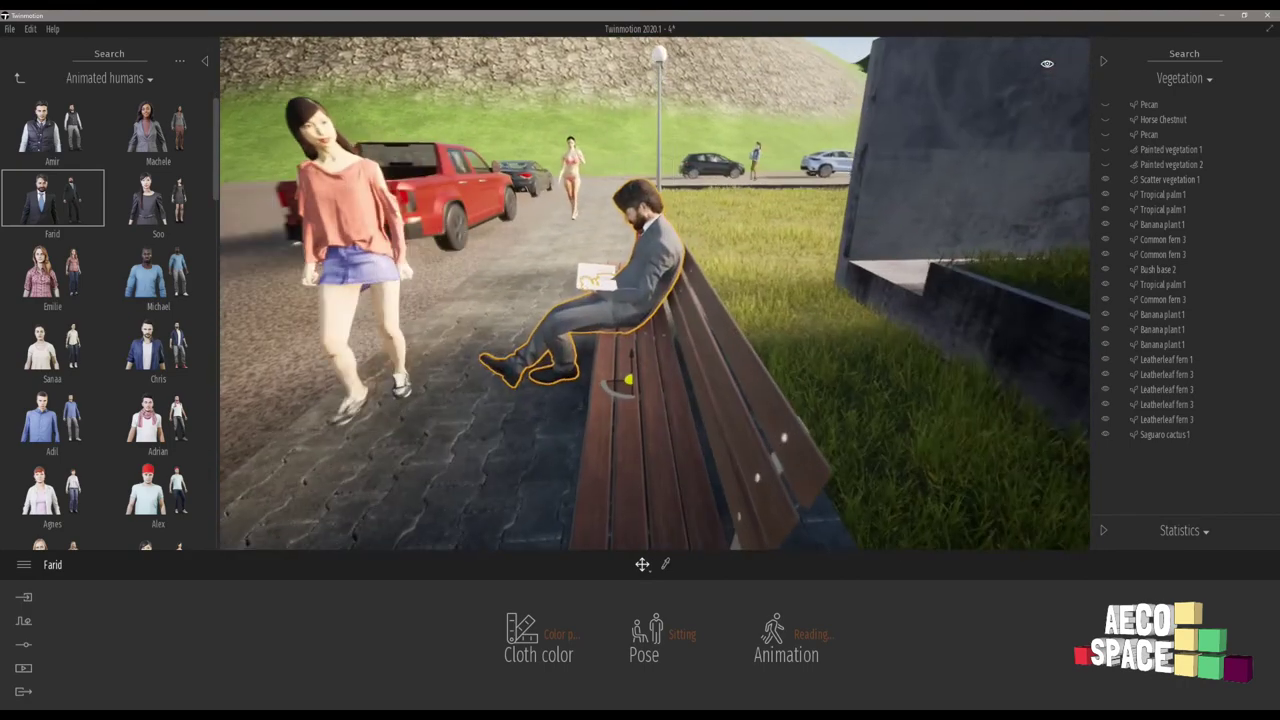
middle_drag(640, 388, 850, 386)
right_drag(850, 386, 930, 386)
middle_drag(780, 386, 840, 386)
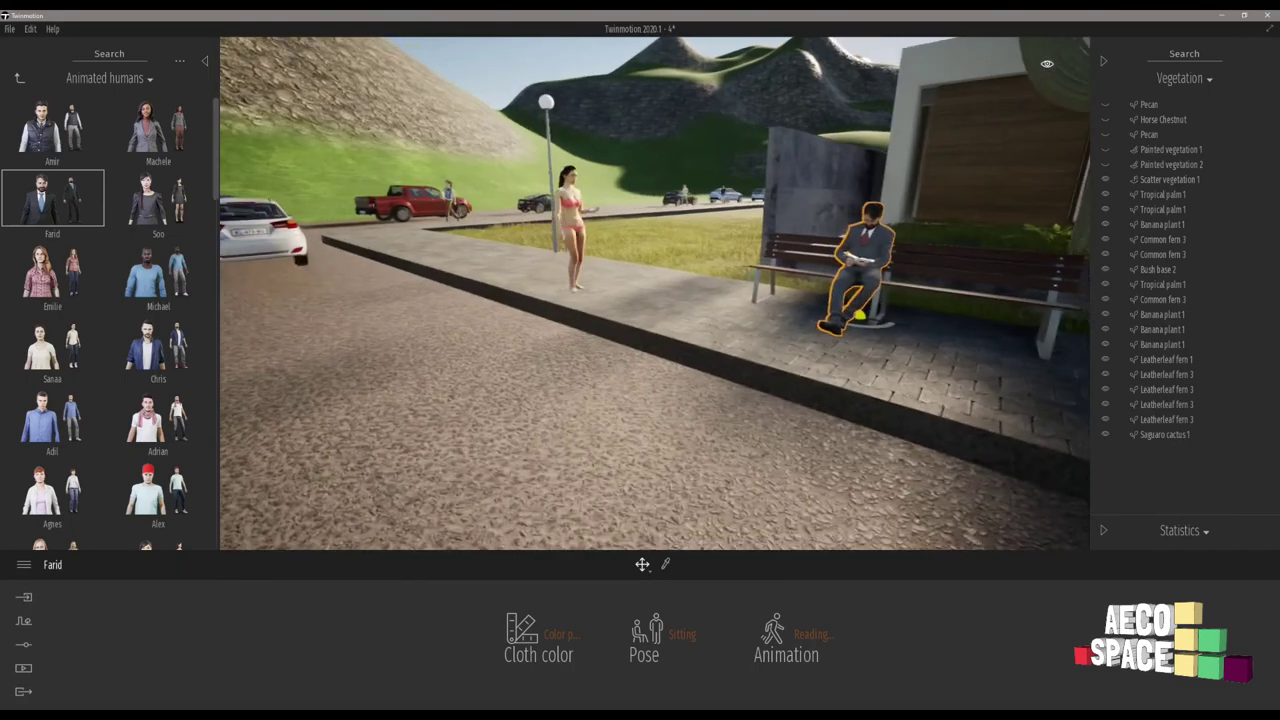
Step: Place The Sea Squad bird flock from the Animals library in the sky above the street
right_drag(840, 386, 1080, 386)
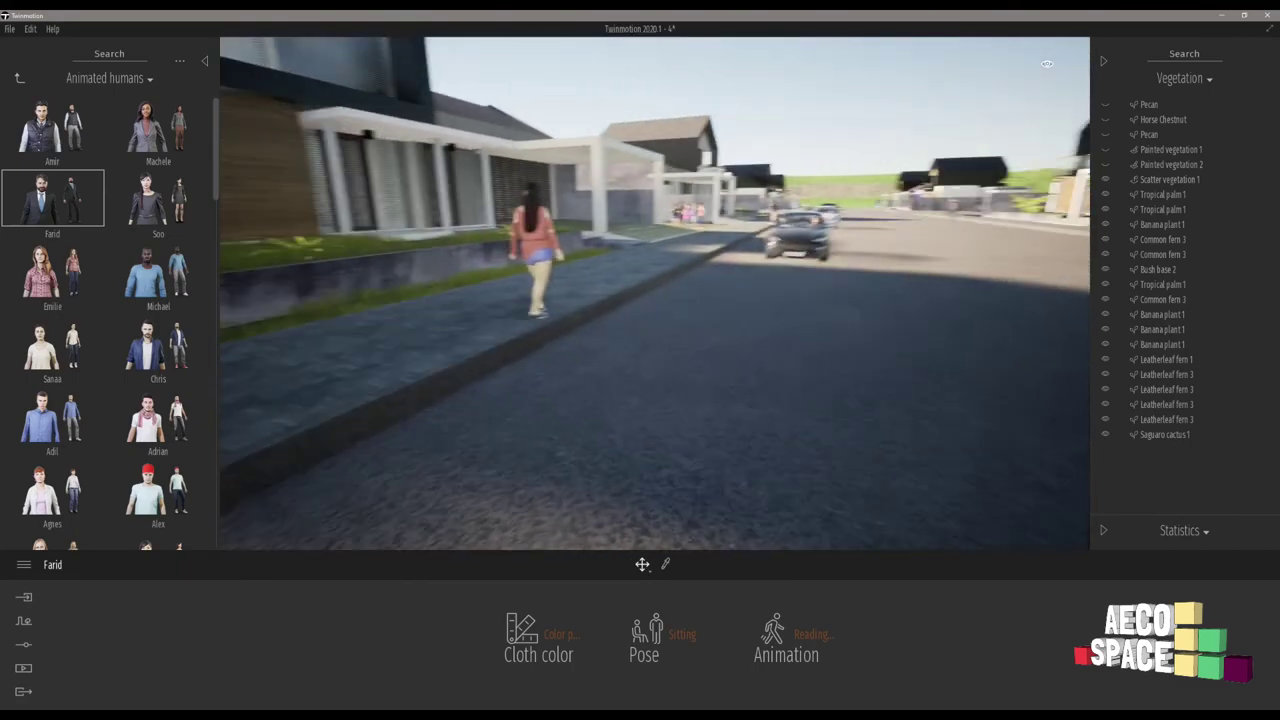
key(a)
key(s)
key(d)
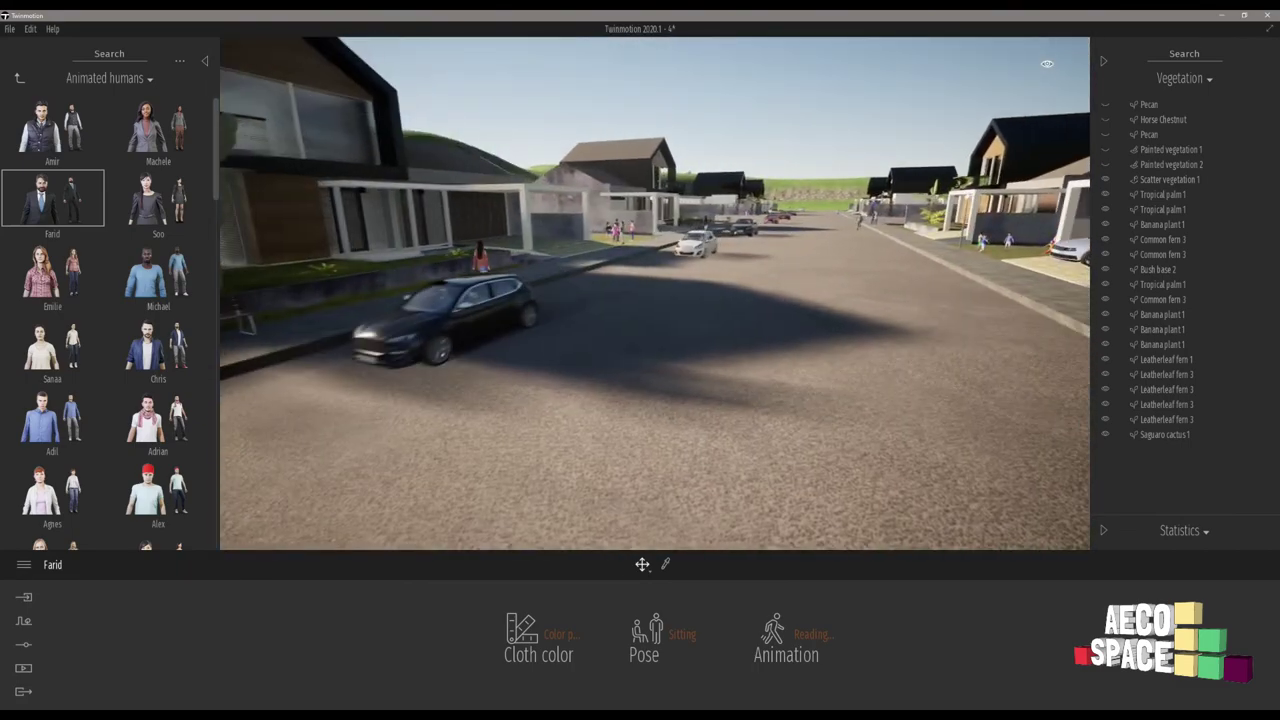
key(w)
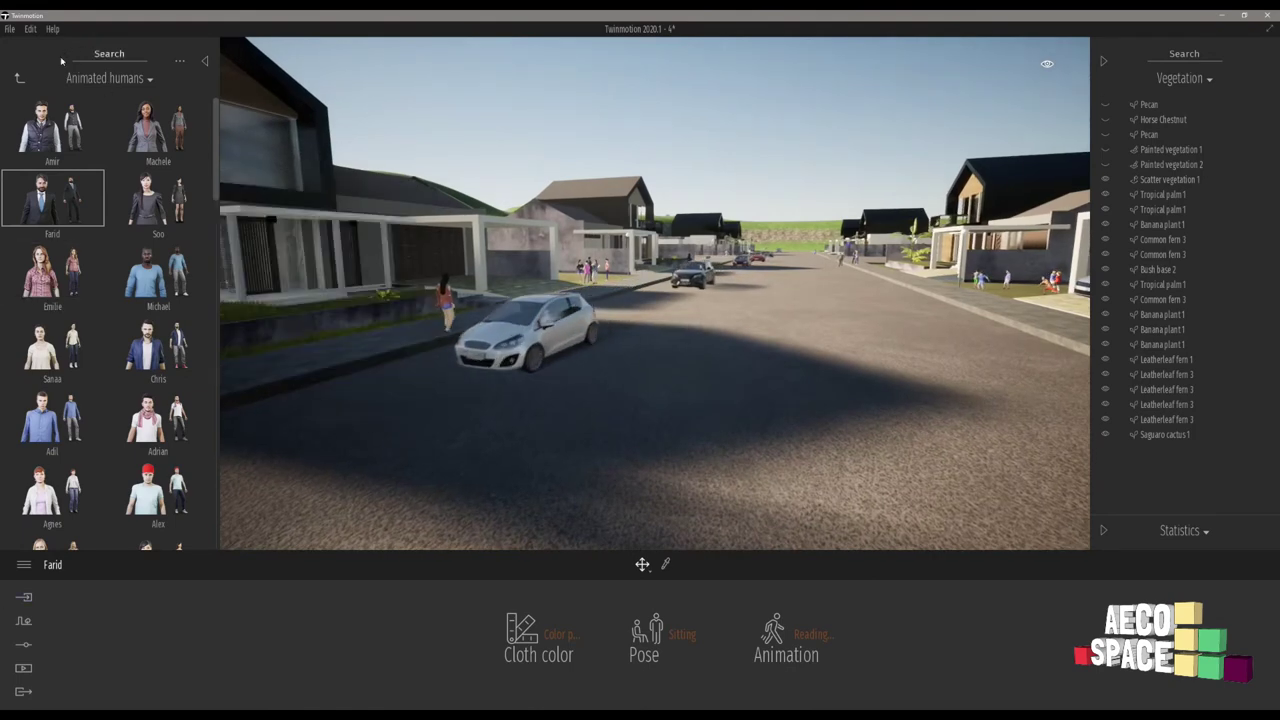
click(19, 77)
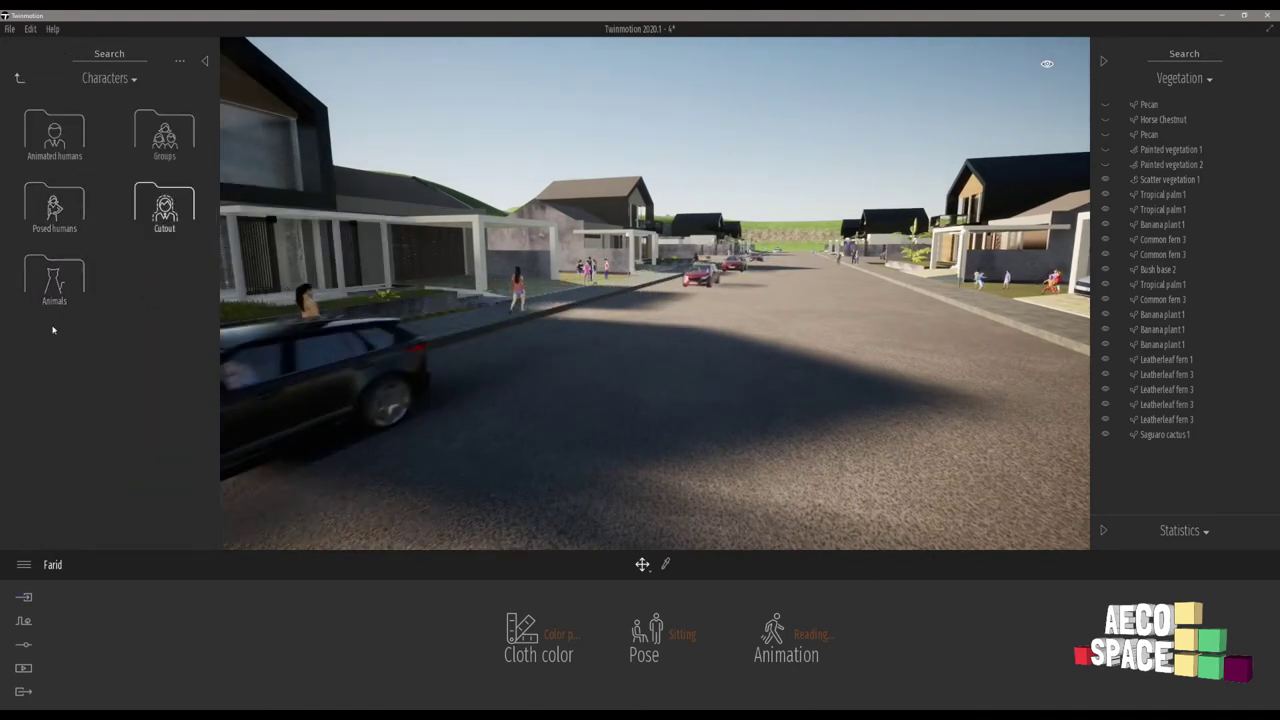
click(55, 280)
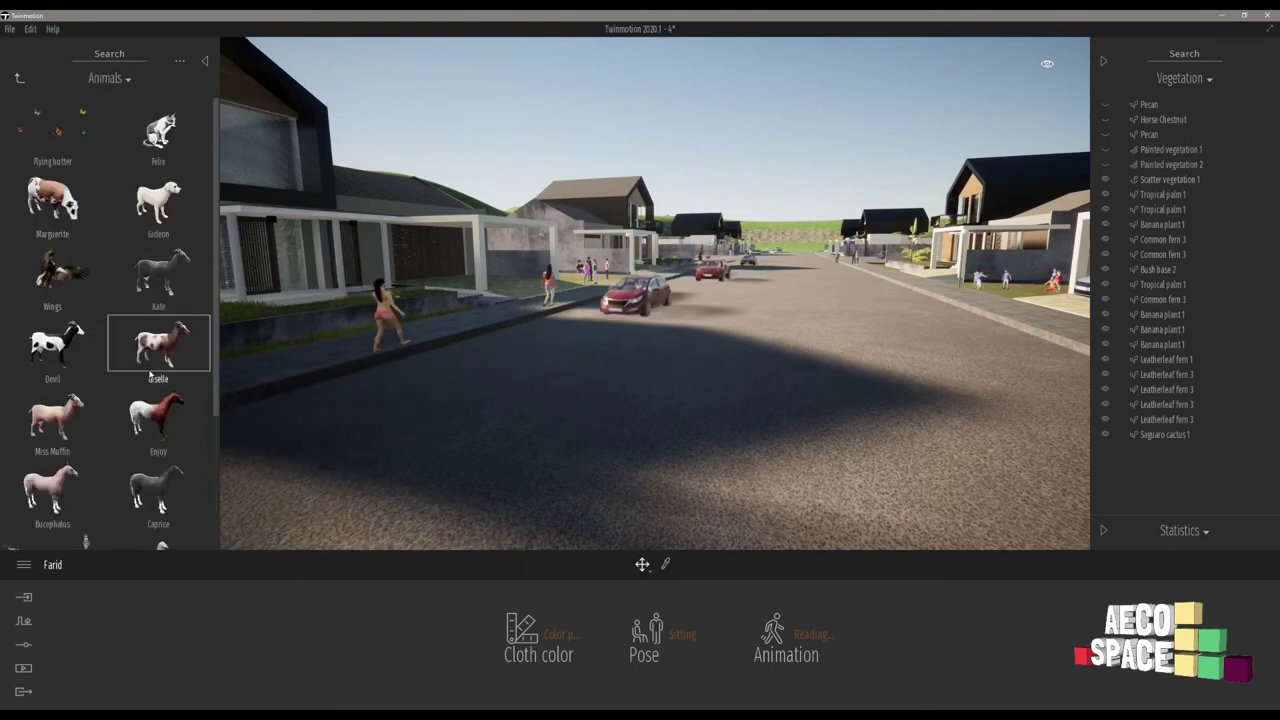
scroll(150, 375, down, 2)
scroll(153, 487, down, 1)
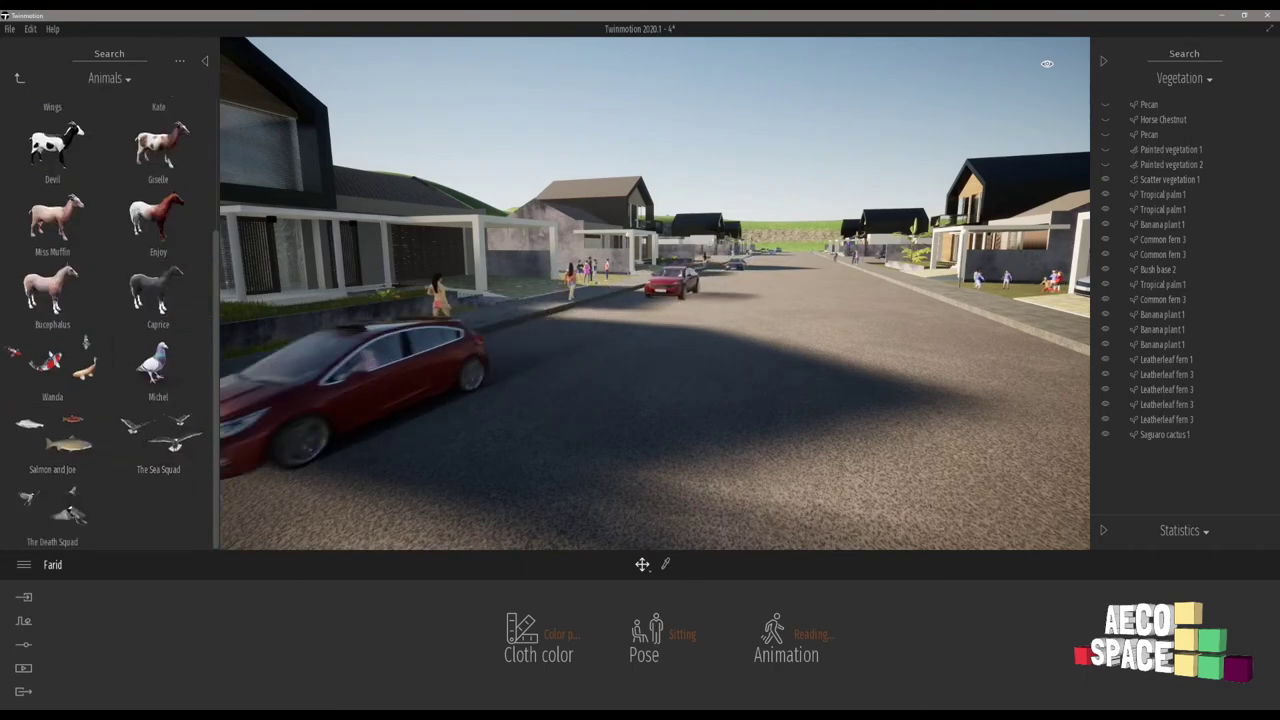
right_drag(655, 295, 757, 170)
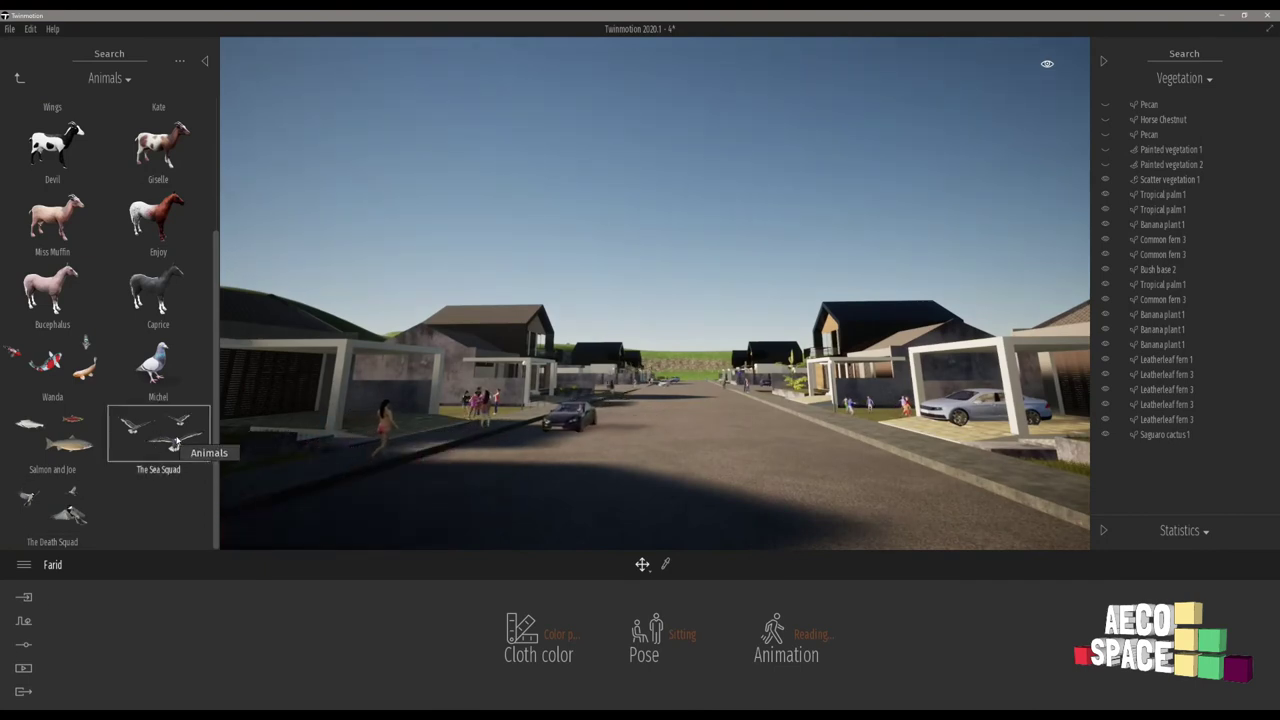
mouse_move(168, 443)
mouse_down()
mouse_move(380, 269)
mouse_move(605, 178)
mouse_move(640, 135)
mouse_up()
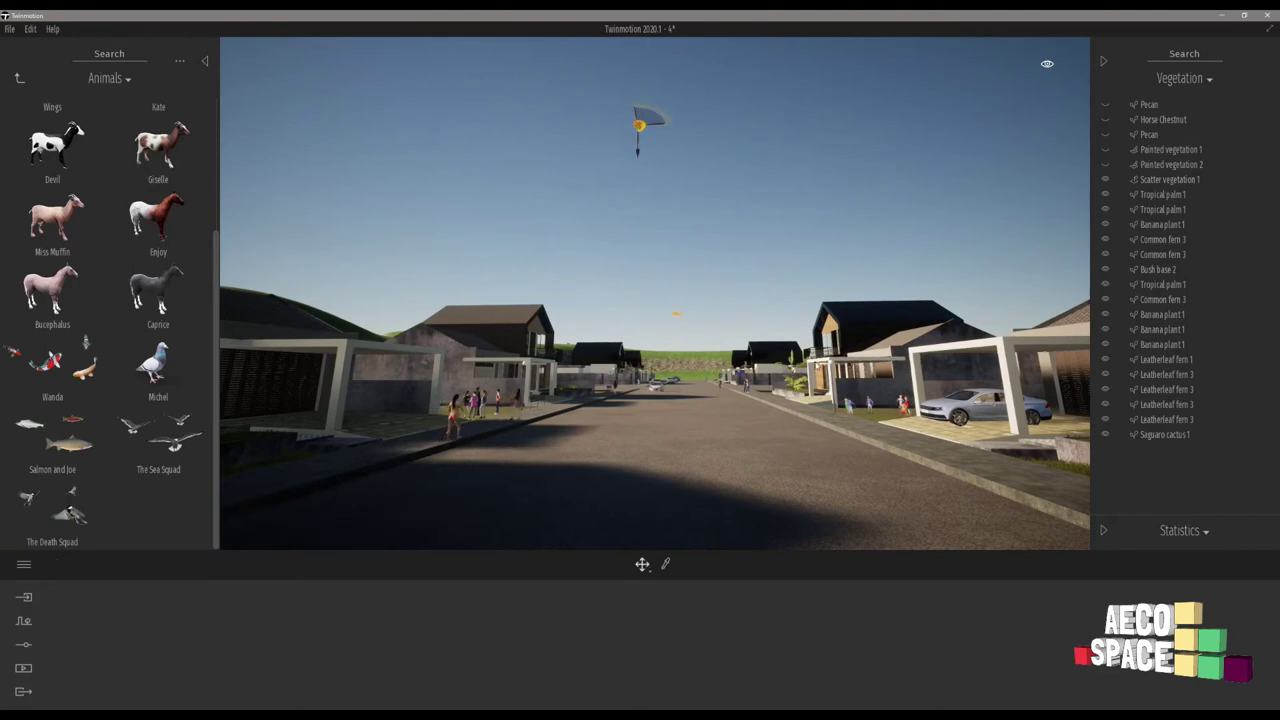
Step: Raise the bird flock high above the rooftops and deselect it
right_drag(640, 135, 550, 165)
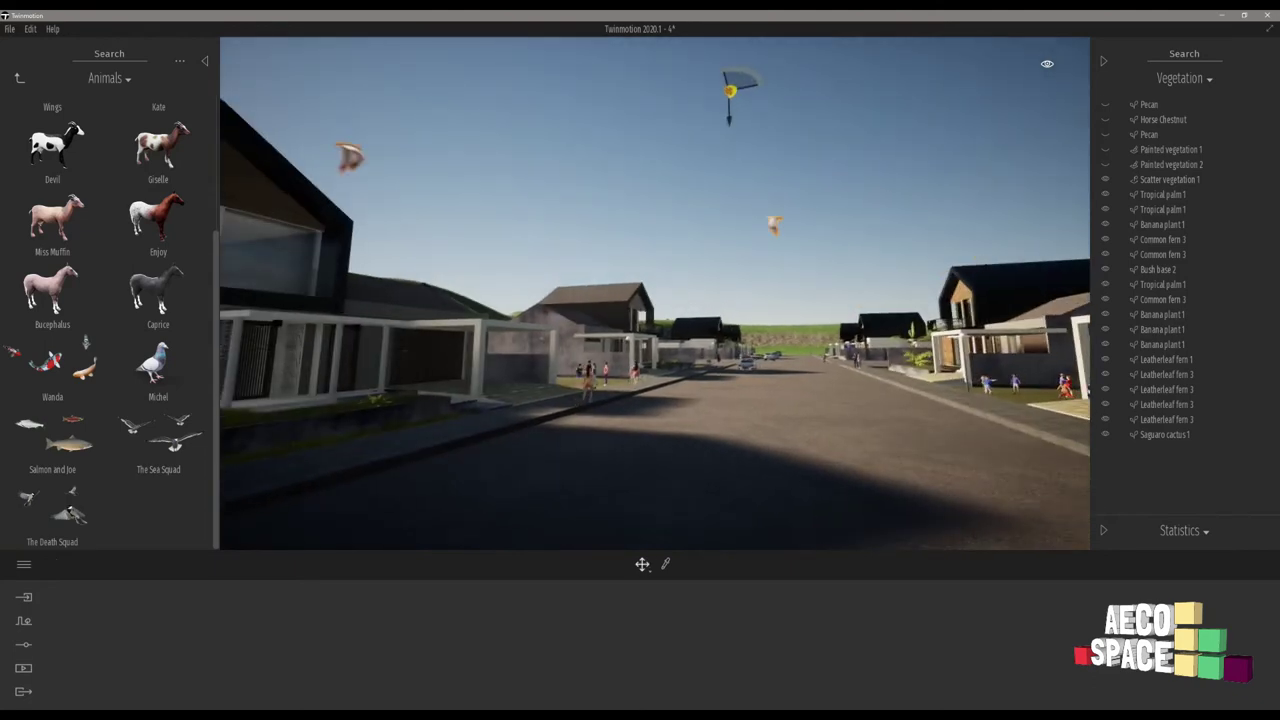
key(e)
right_drag(640, 135, 655, 230)
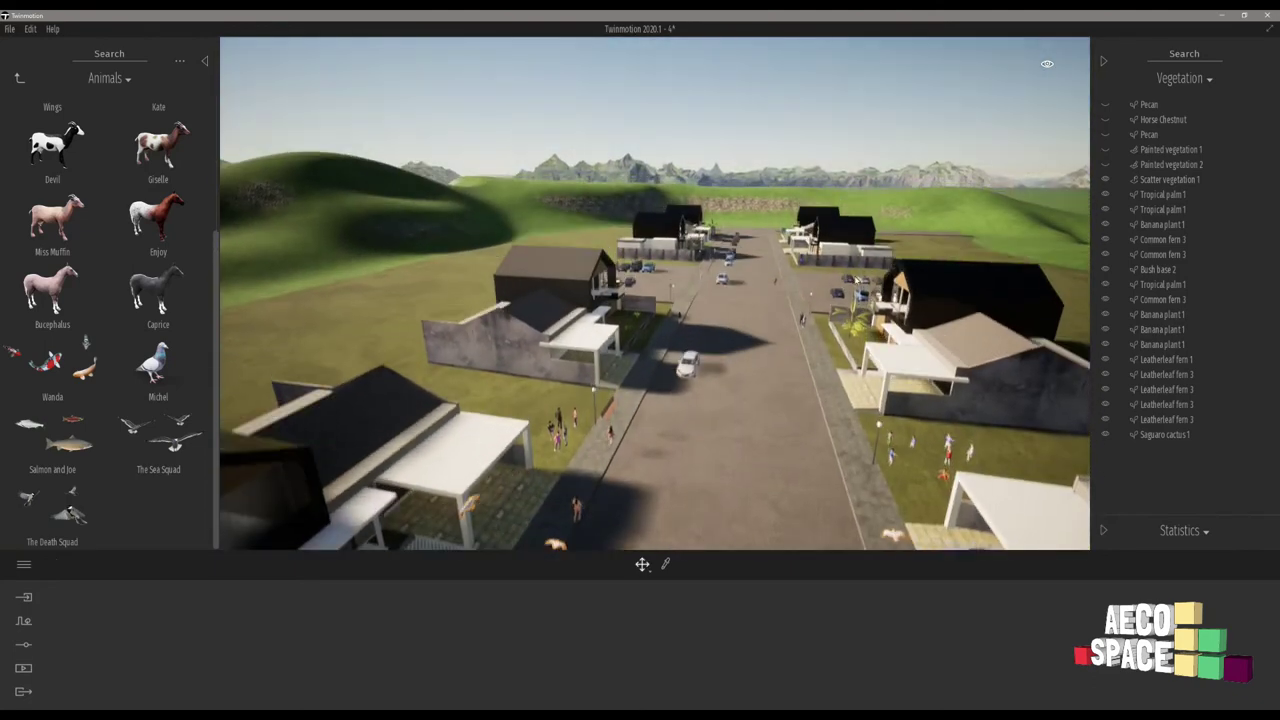
key(s)
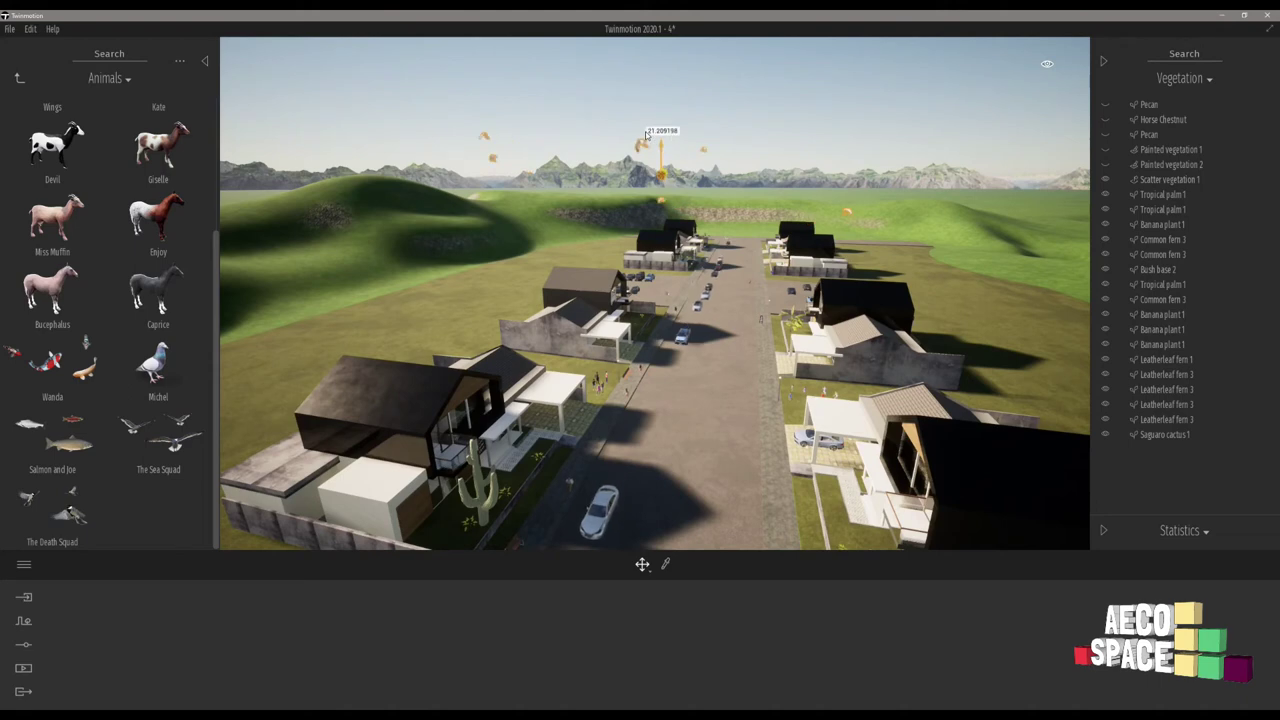
key(s)
key(d)
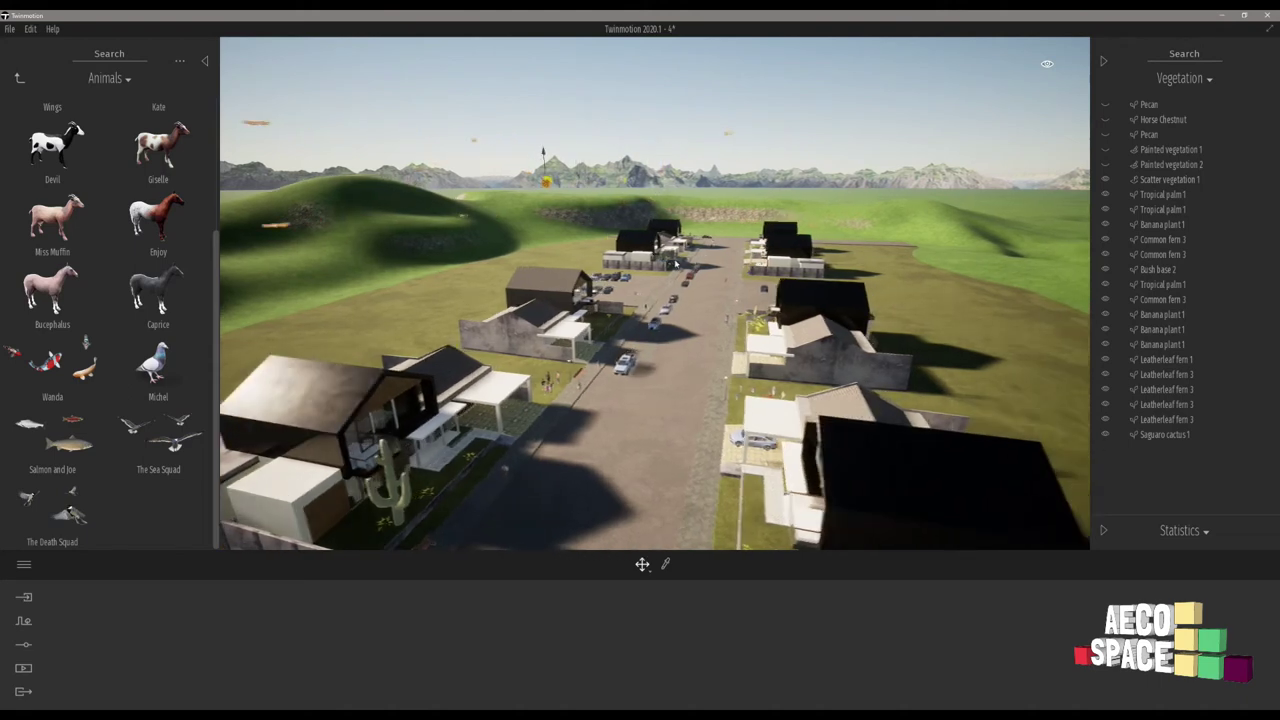
key(s)
right_drag(603, 315, 455, 345)
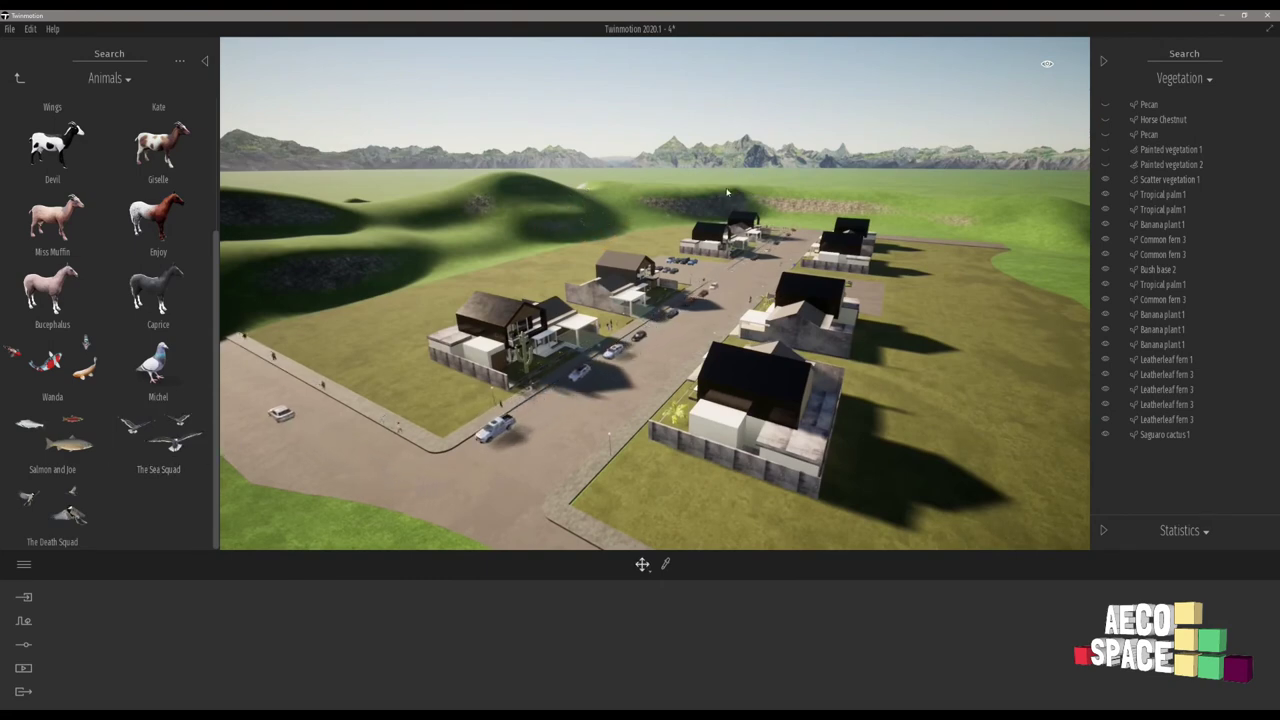
Step: Unhide both Pecan trees, the Horse Chestnut, Painted vegetation 1 and Painted vegetation 2 in the scene
key(w)
key(a)
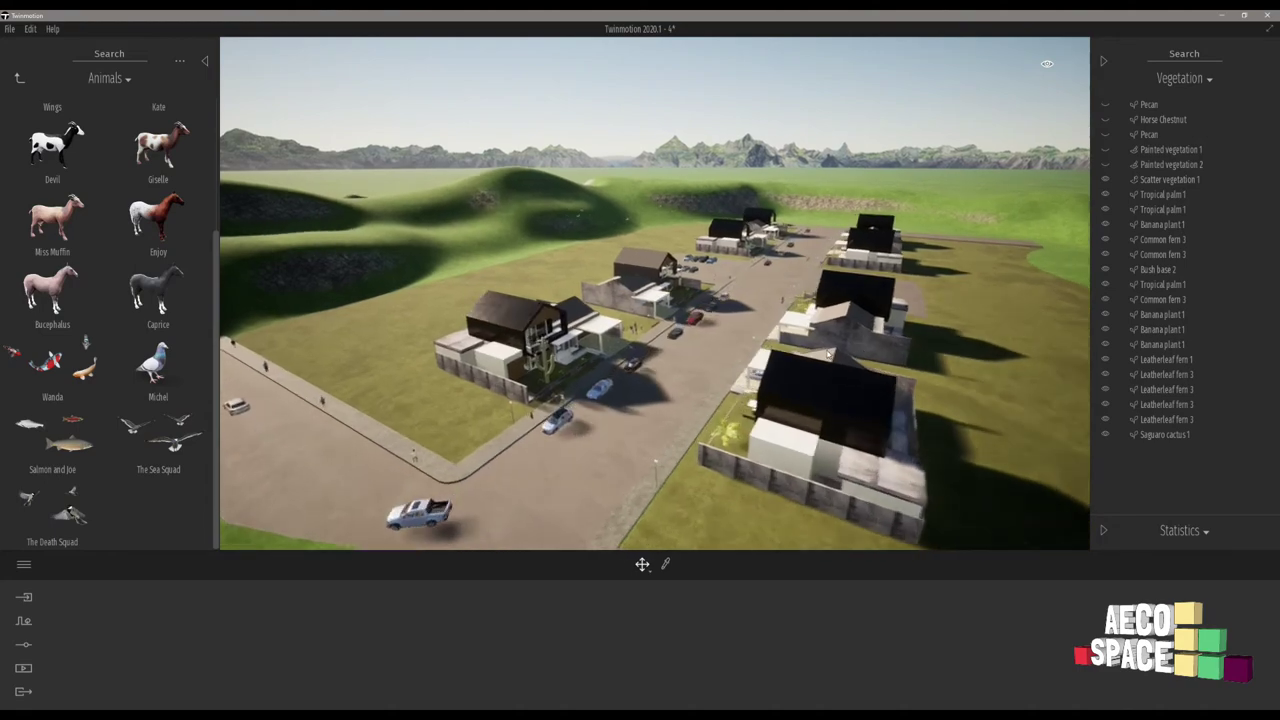
right_drag(640, 446, 732, 422)
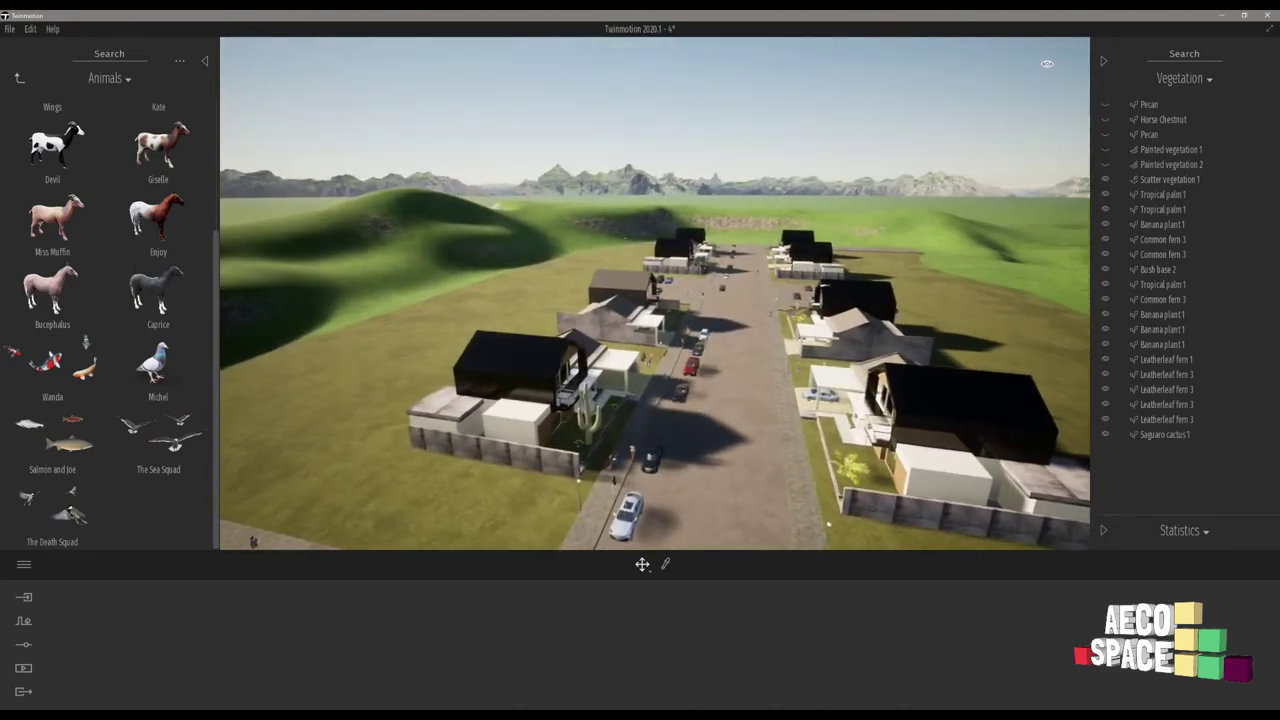
key(Up)
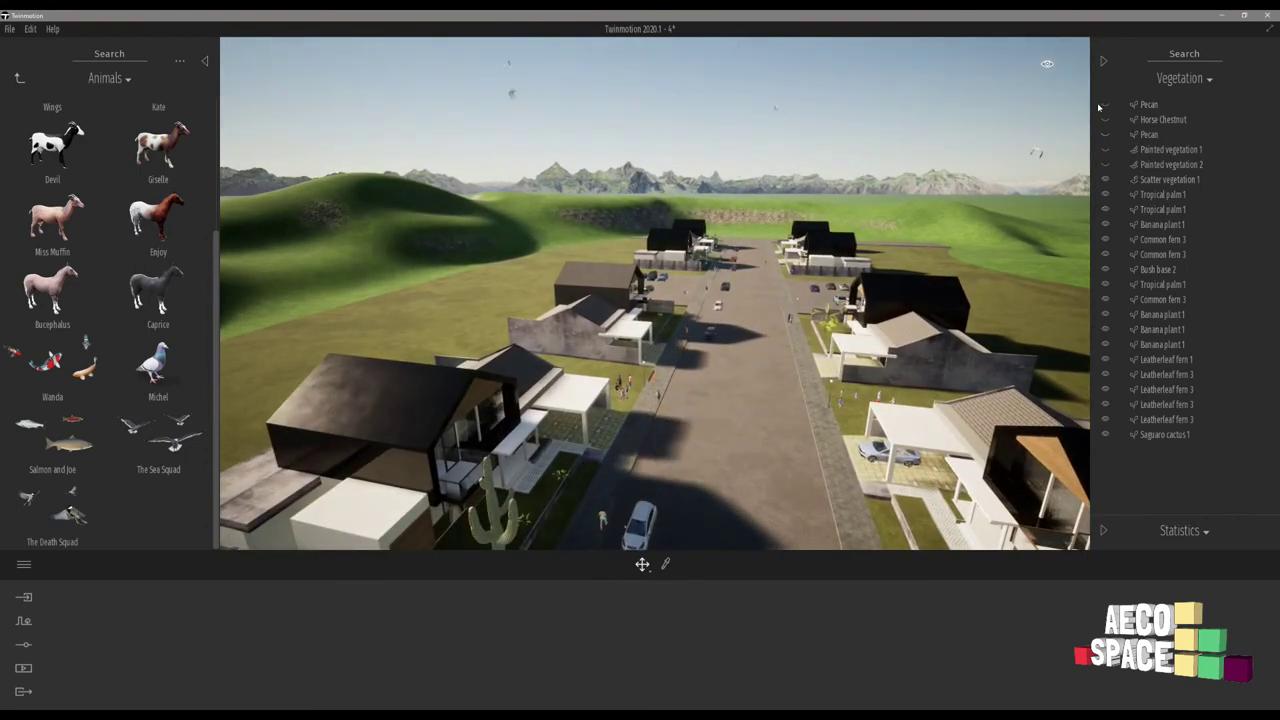
click(1105, 104)
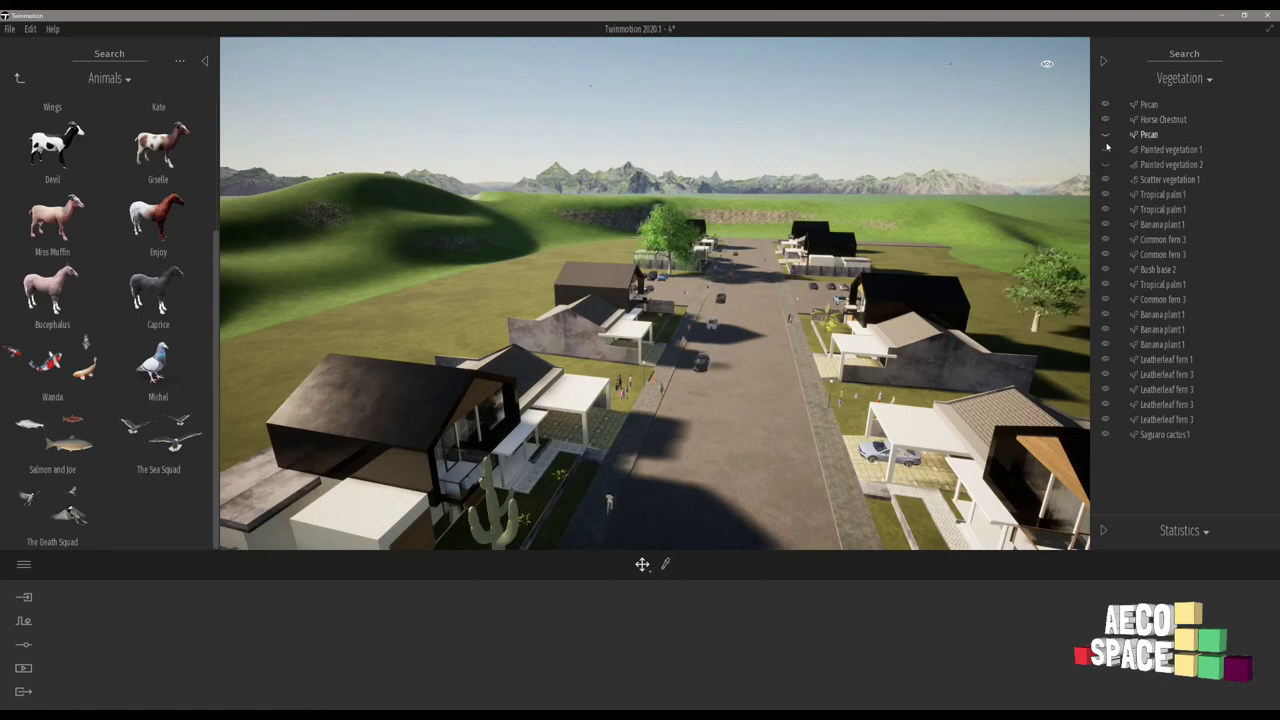
click(1106, 135)
click(1106, 149)
click(1106, 165)
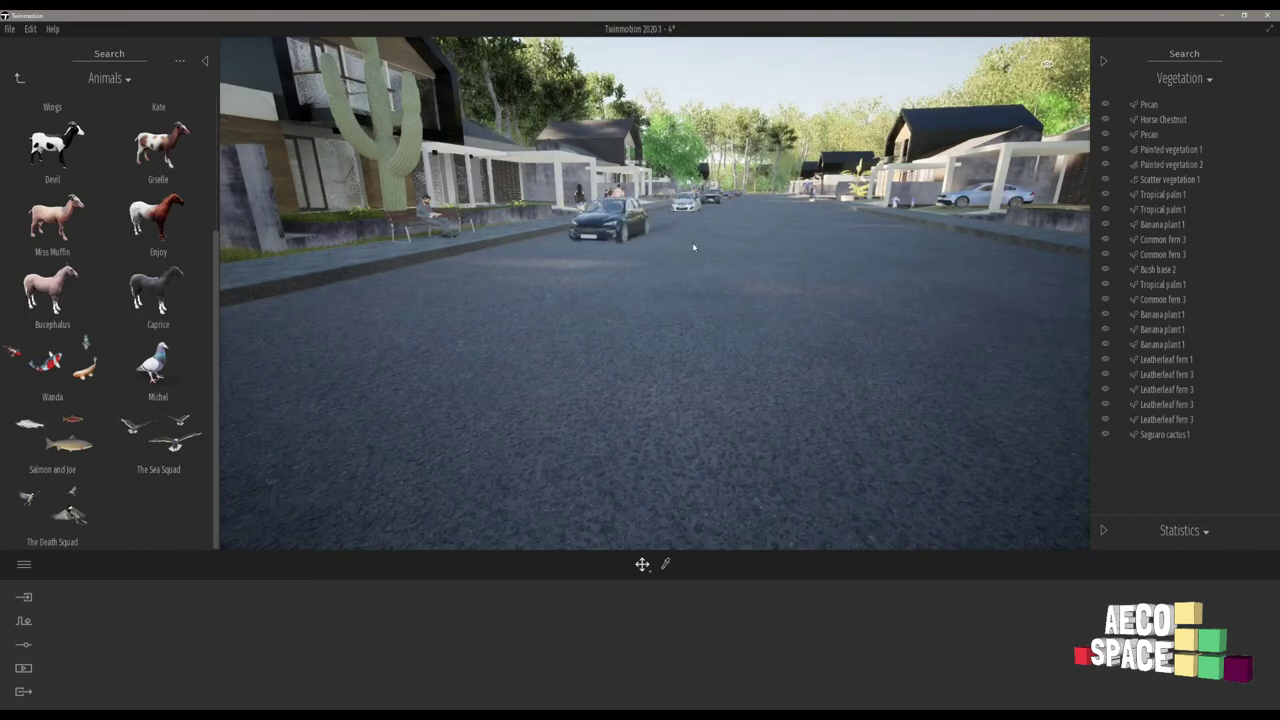
Step: Place a Section Cube from the library's section tools on the street between the houses
key(d)
key(w)
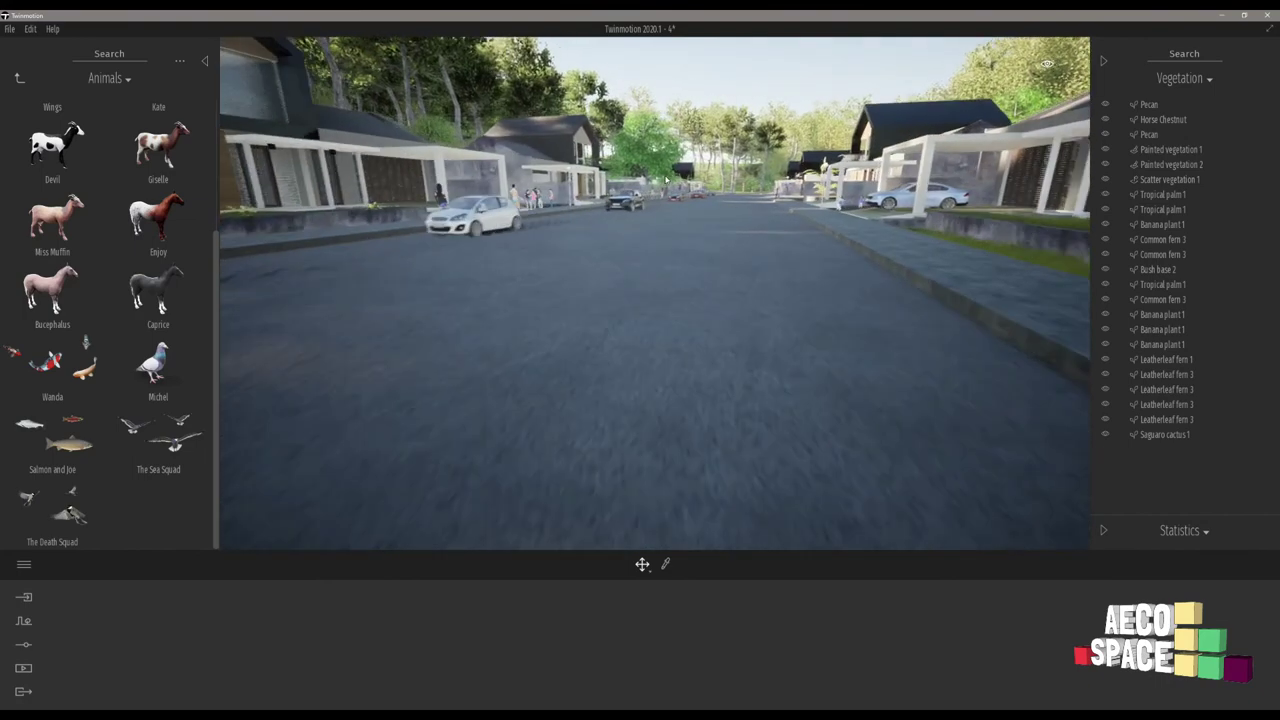
key(Up)
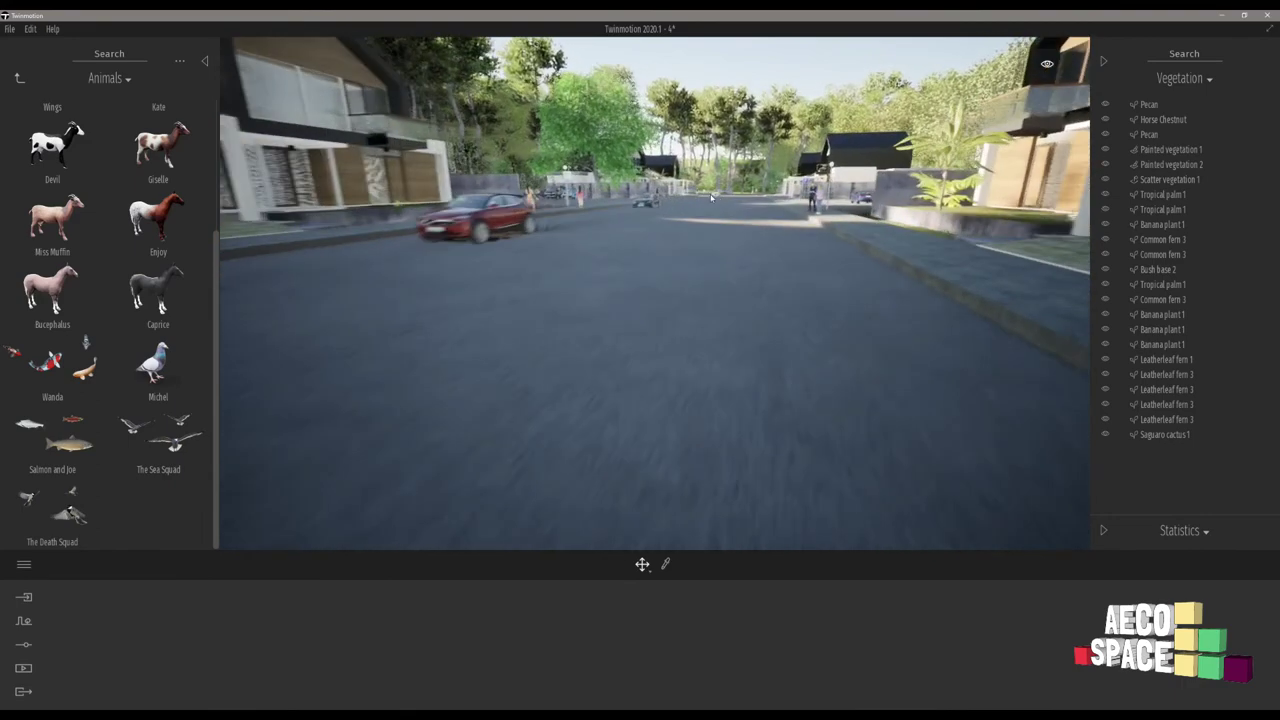
right_drag(737, 198, 328, 212)
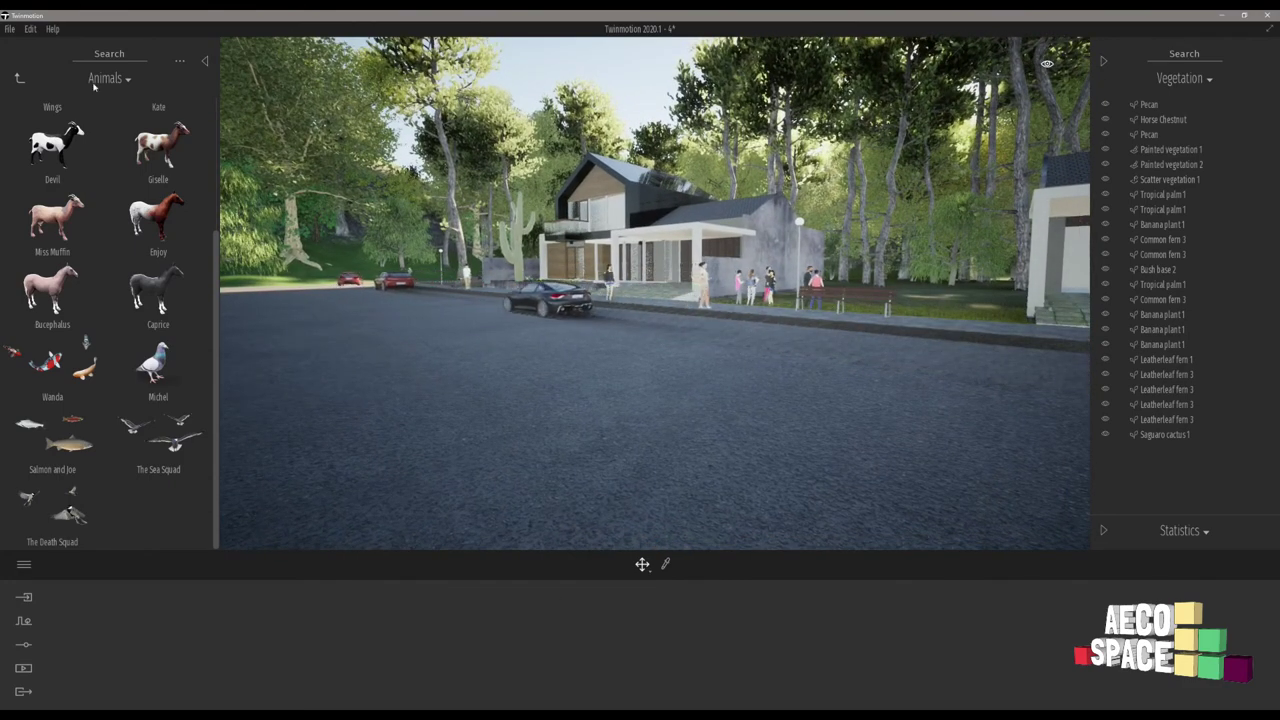
click(18, 79)
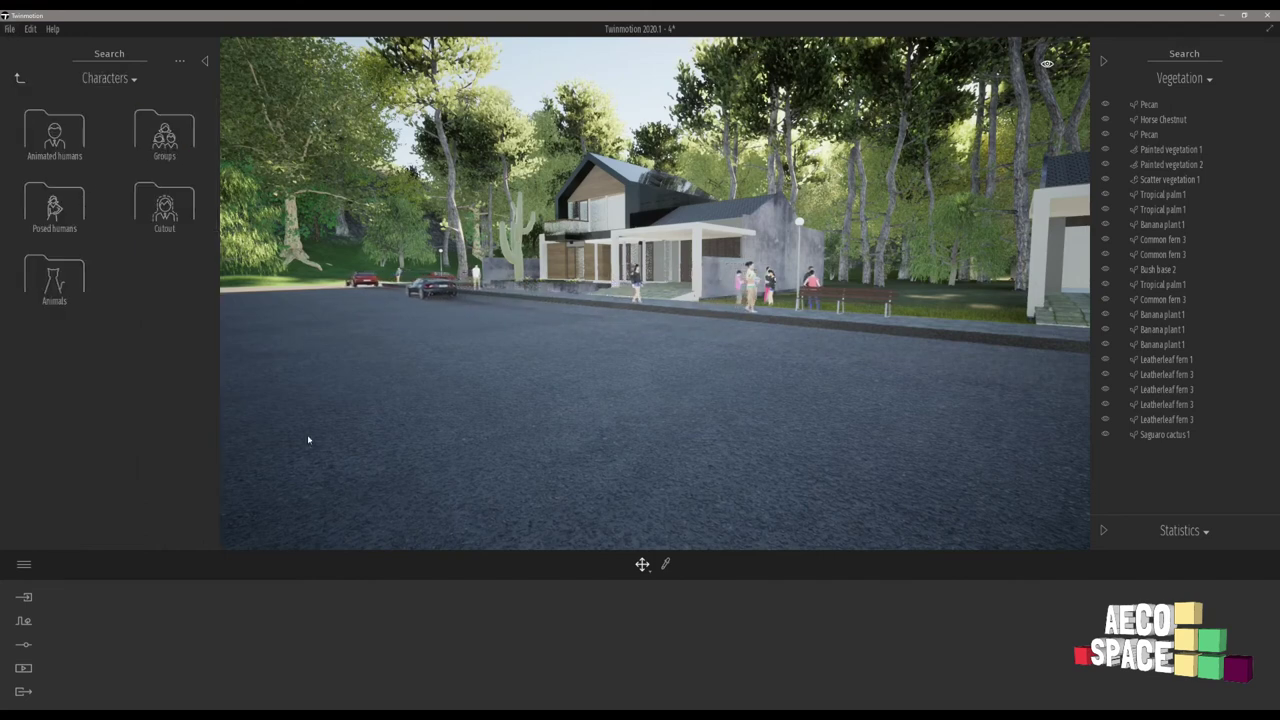
click(18, 79)
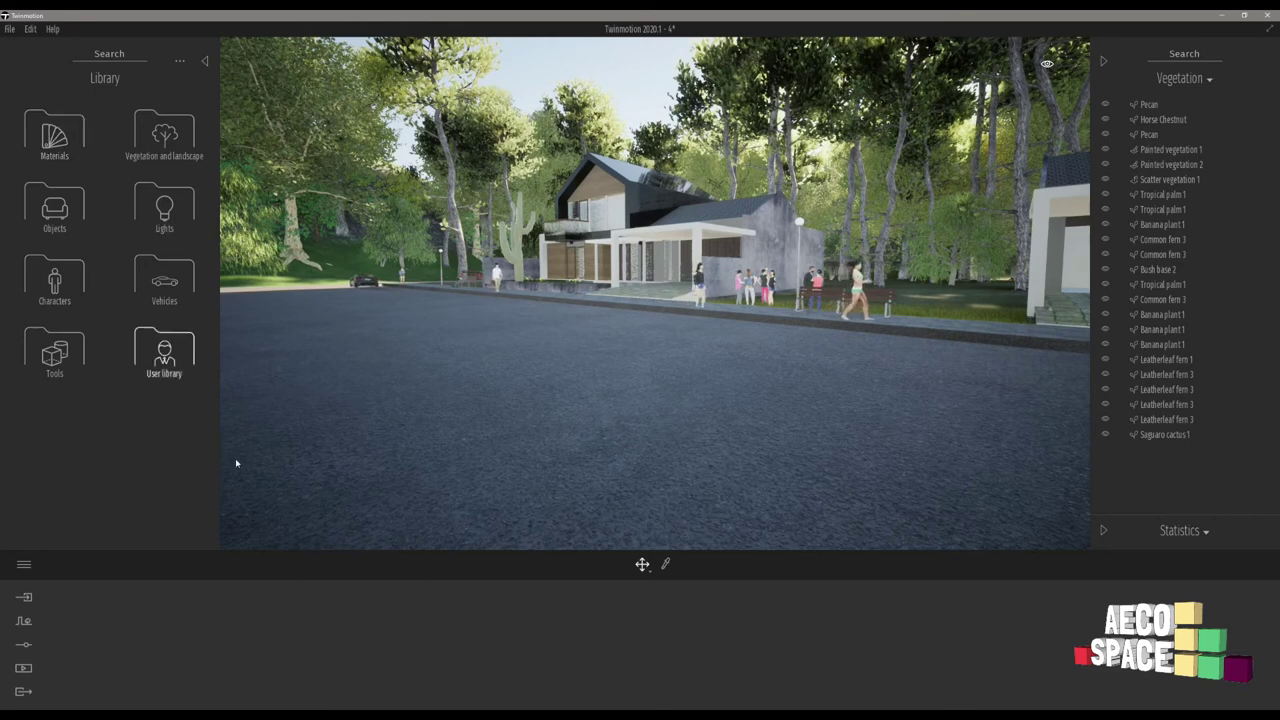
click(58, 375)
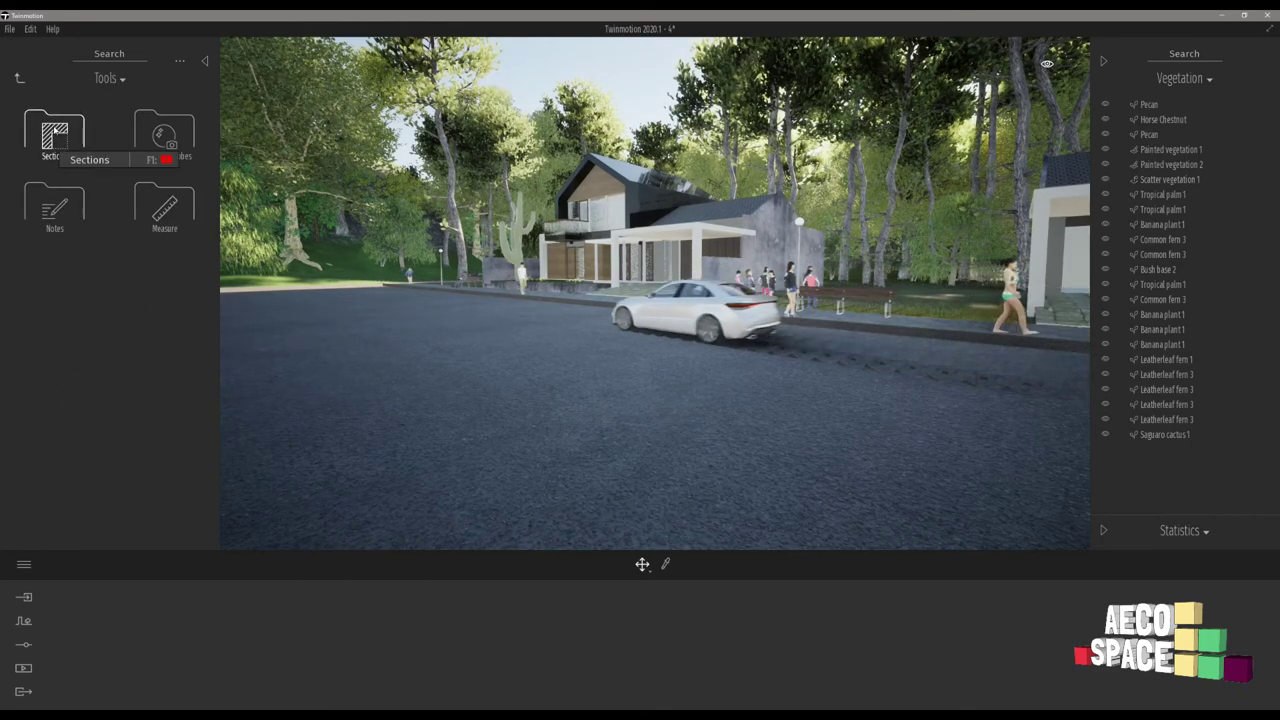
click(20, 80)
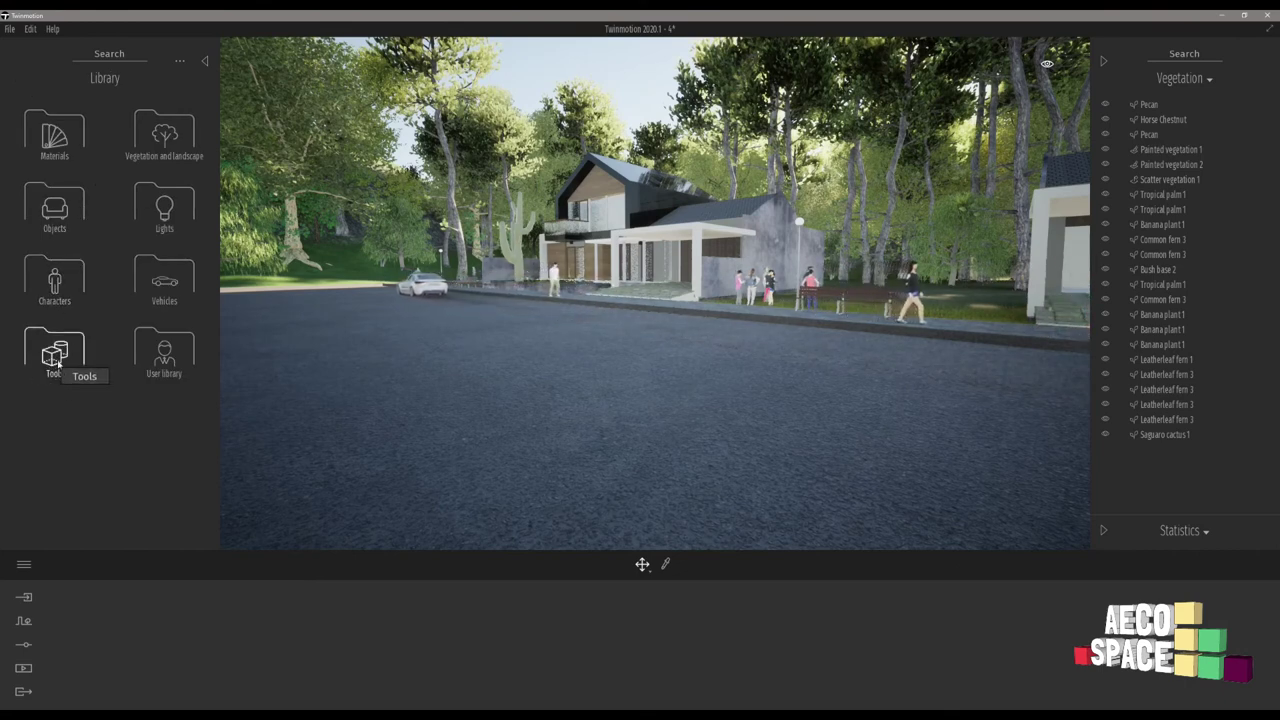
click(55, 352)
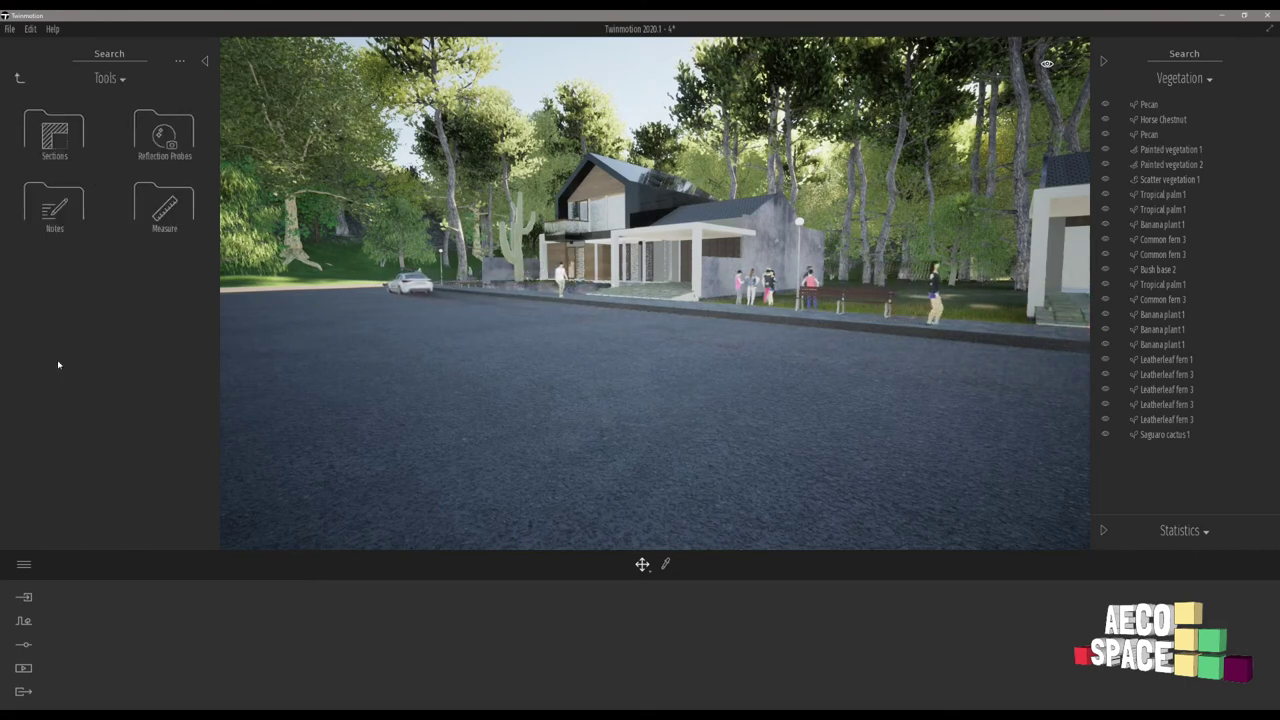
click(55, 135)
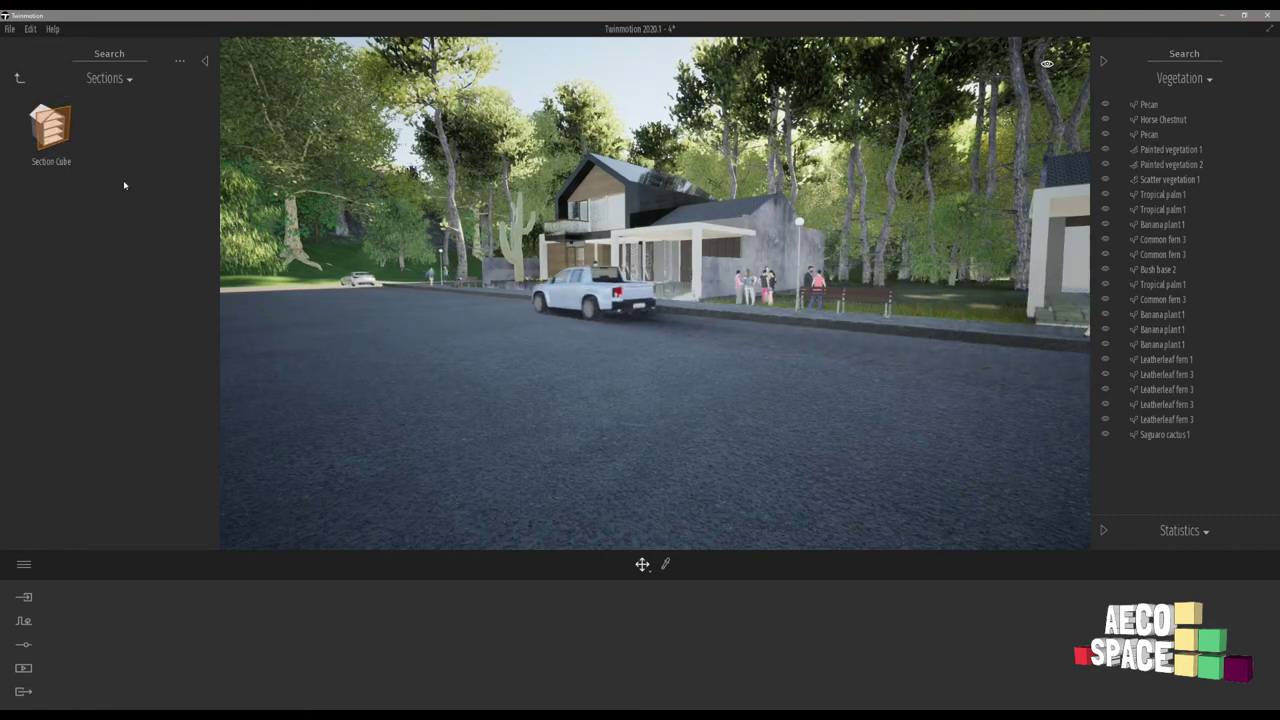
mouse_move(49, 143)
mouse_down()
mouse_move(189, 269)
mouse_move(466, 420)
mouse_move(440, 340)
mouse_up()
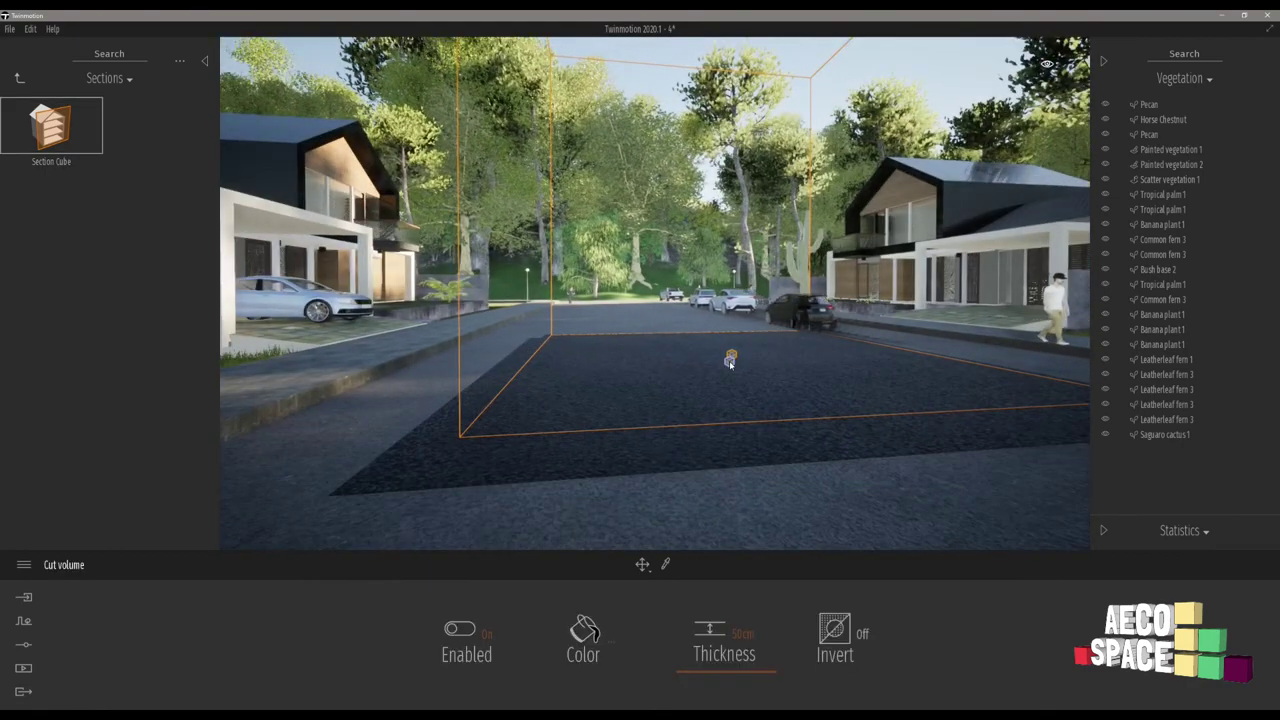
drag(730, 365, 730, 365)
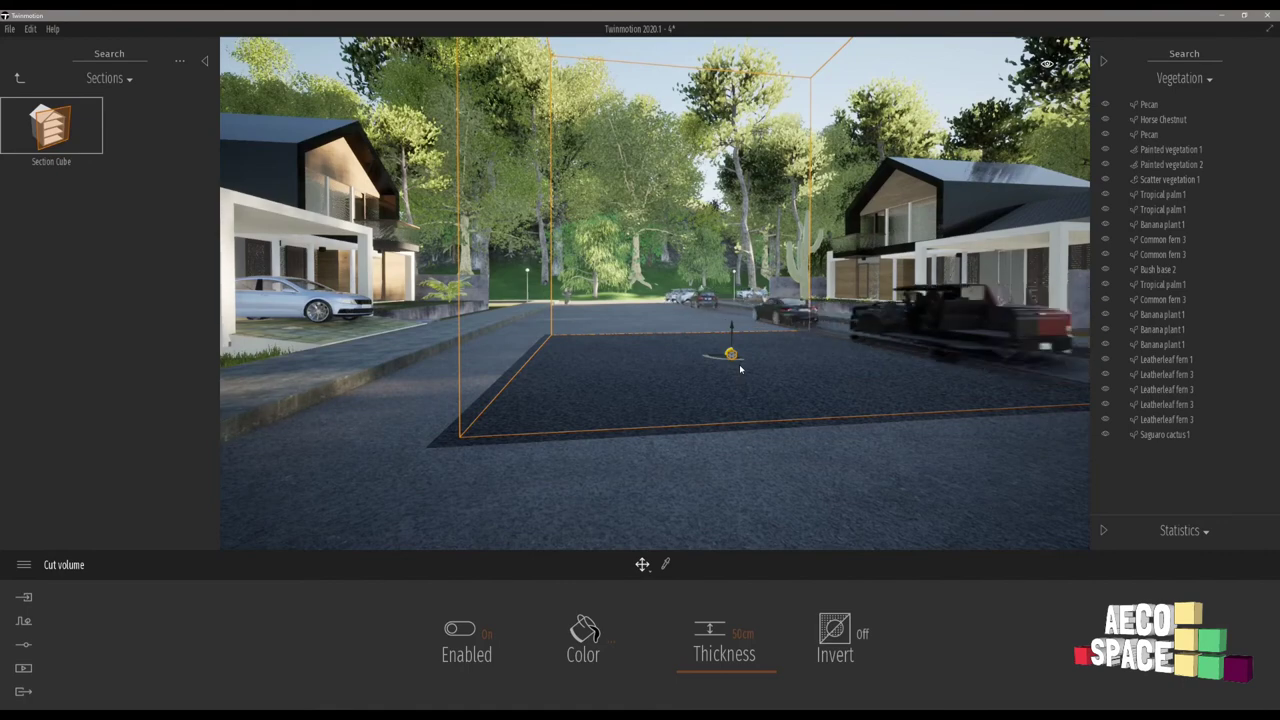
Step: Examine the section cube's cut through the road from below and from above
key(q)
key(e)
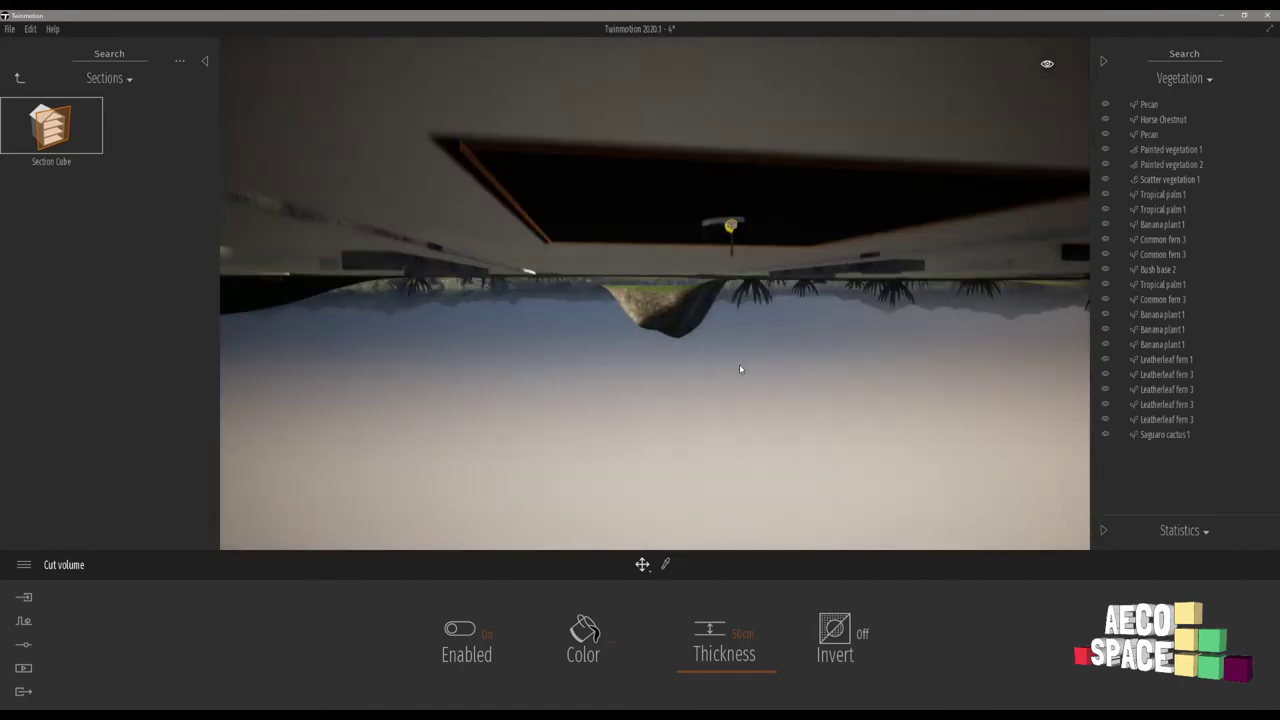
key(e)
right_drag(736, 373, 832, 424)
key(s)
key(s)
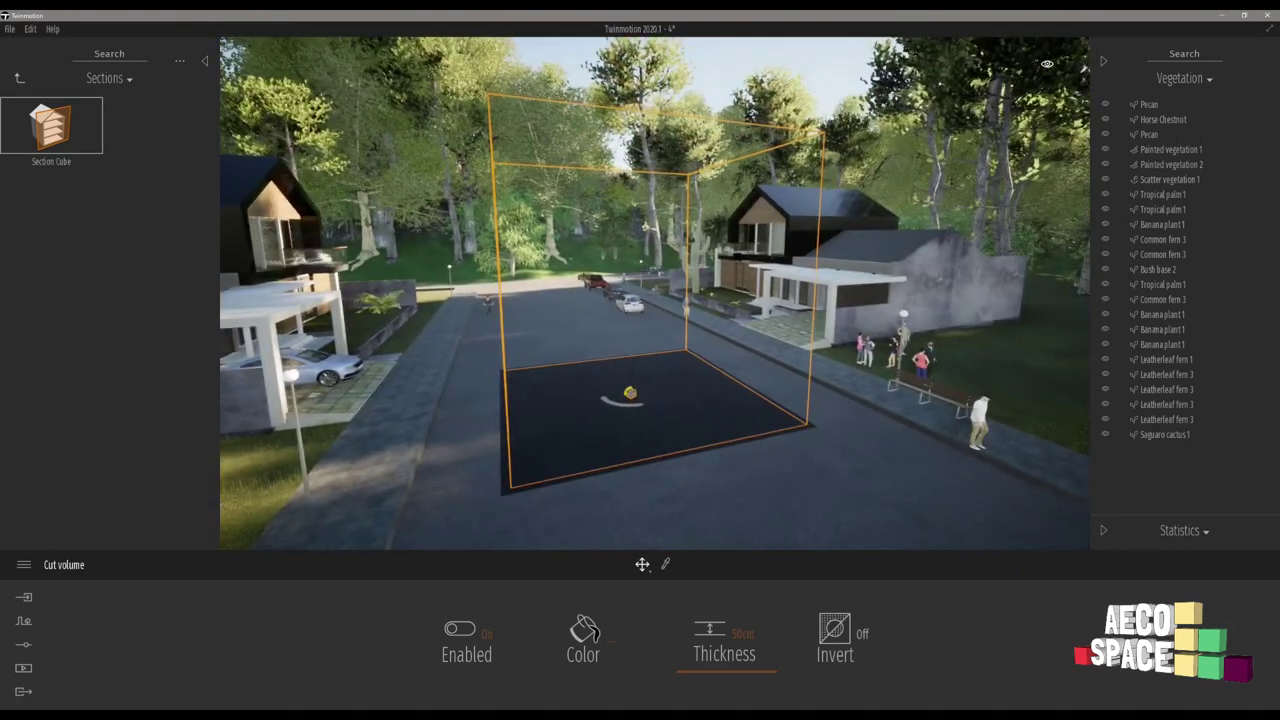
right_drag(715, 311, 809, 312)
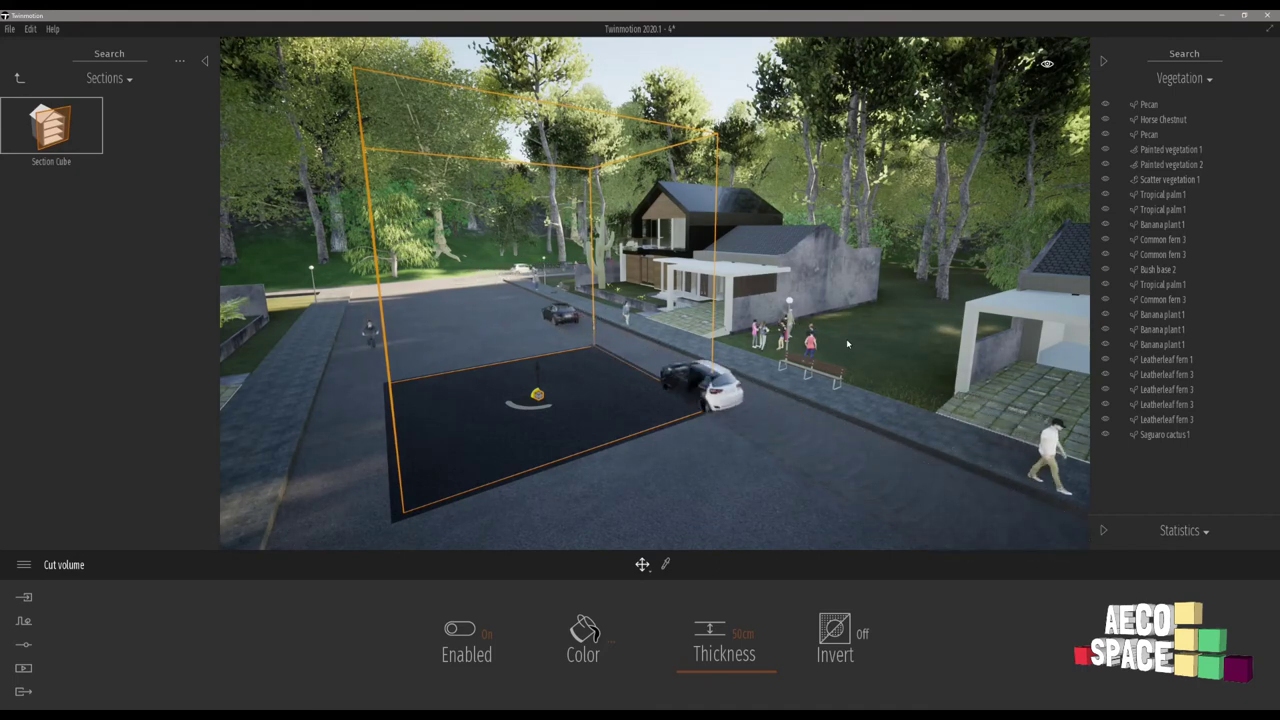
Step: Filter the scene's object list to Section objects and select the Section Cube on the street
click(552, 438)
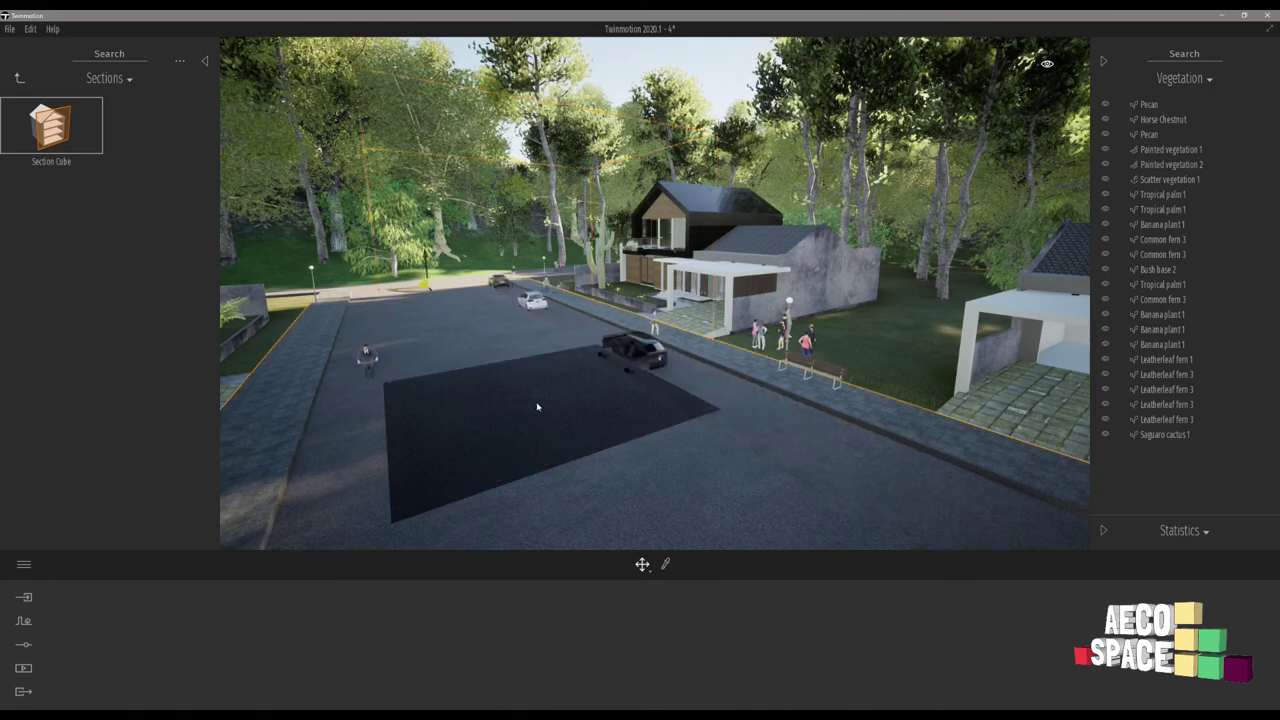
click(1184, 78)
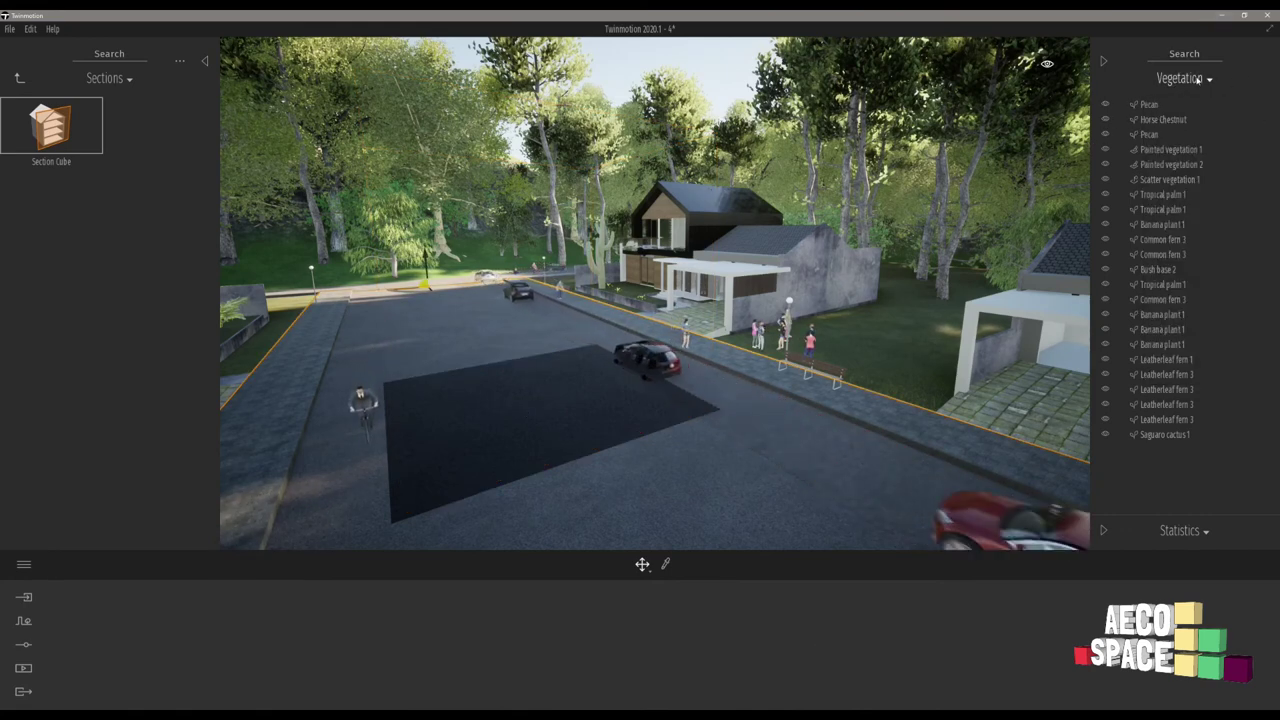
click(1190, 82)
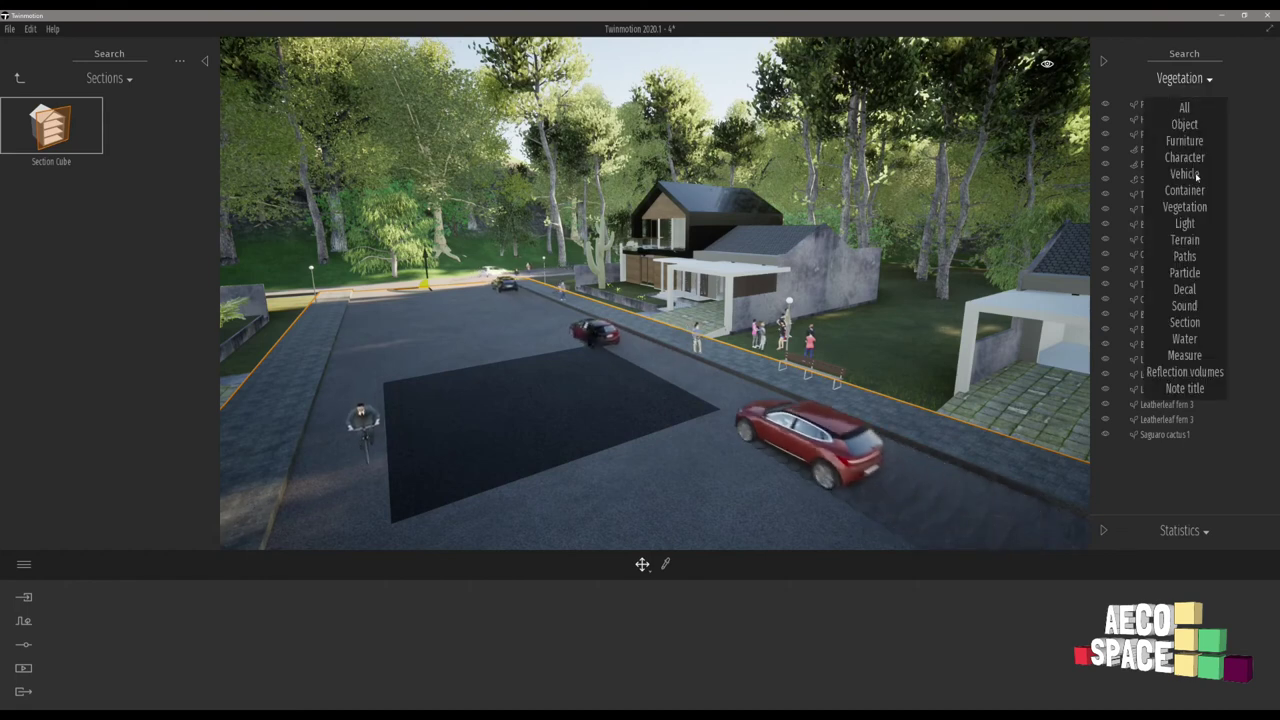
click(1180, 323)
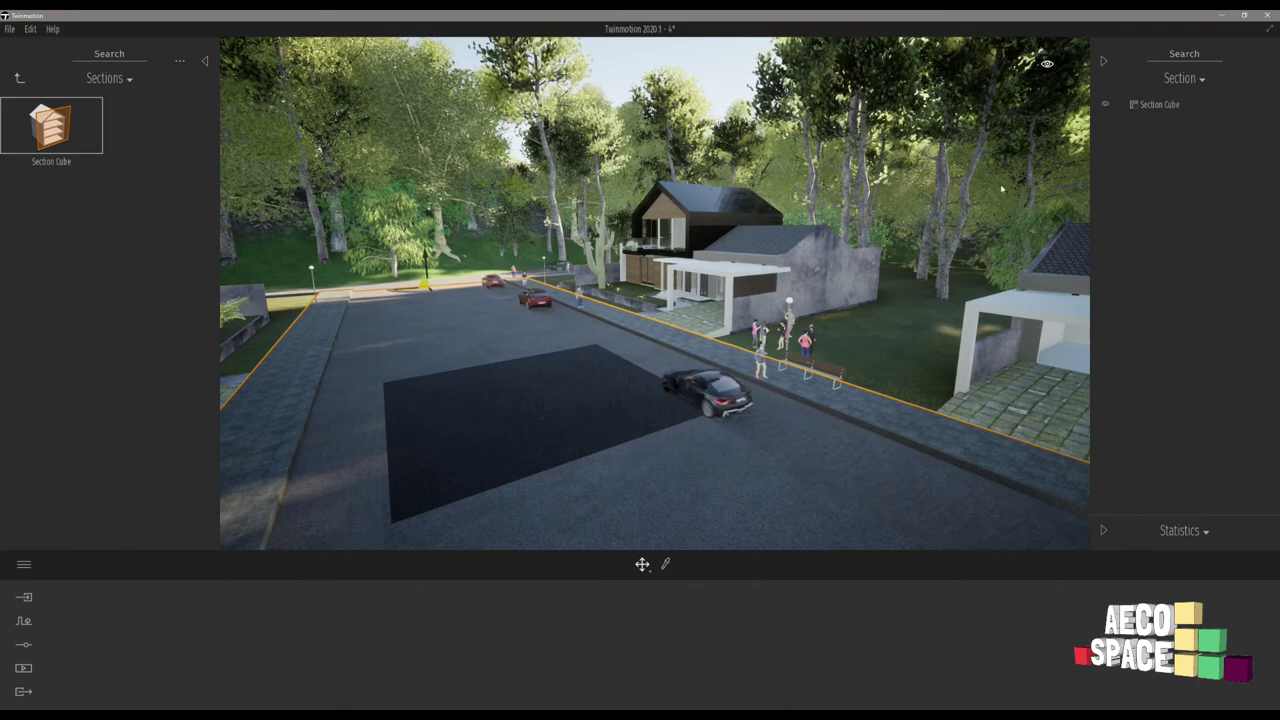
click(1140, 104)
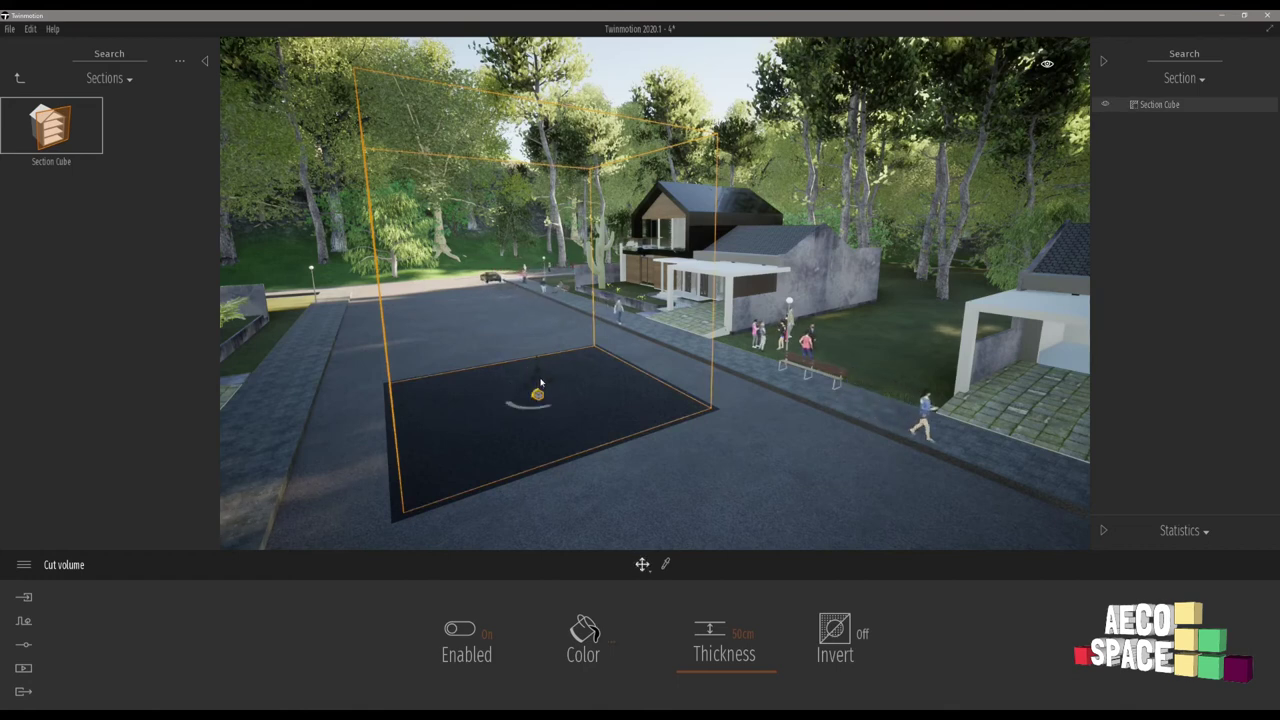
Step: Enlarge the section cube and move it from the street onto the house beside the road so it cuts through the carport
key(Tab)
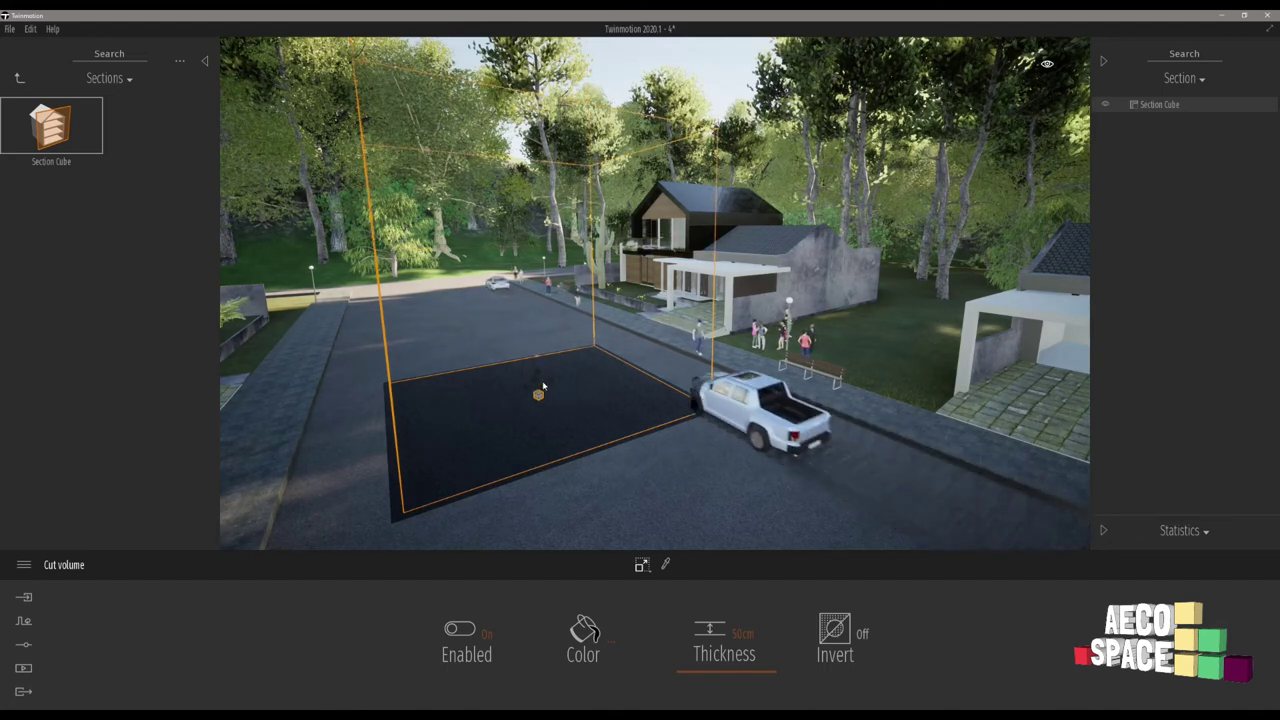
drag(553, 383, 569, 378)
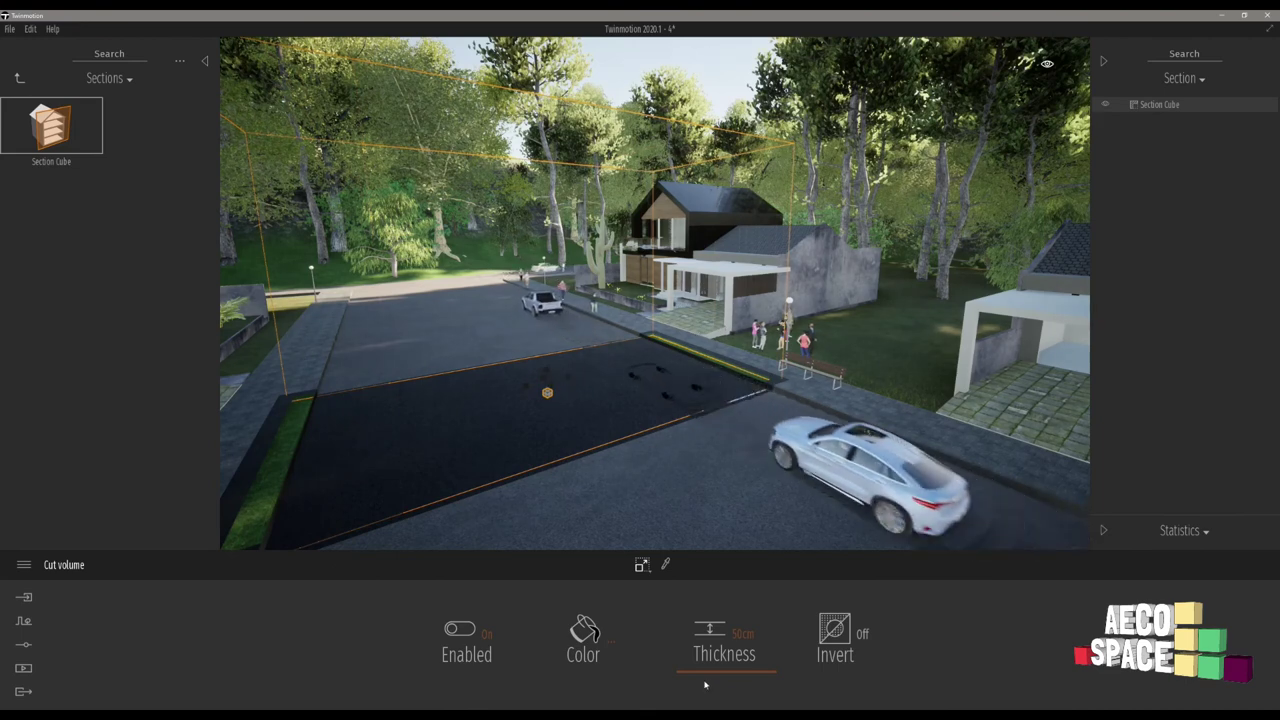
key(Tab)
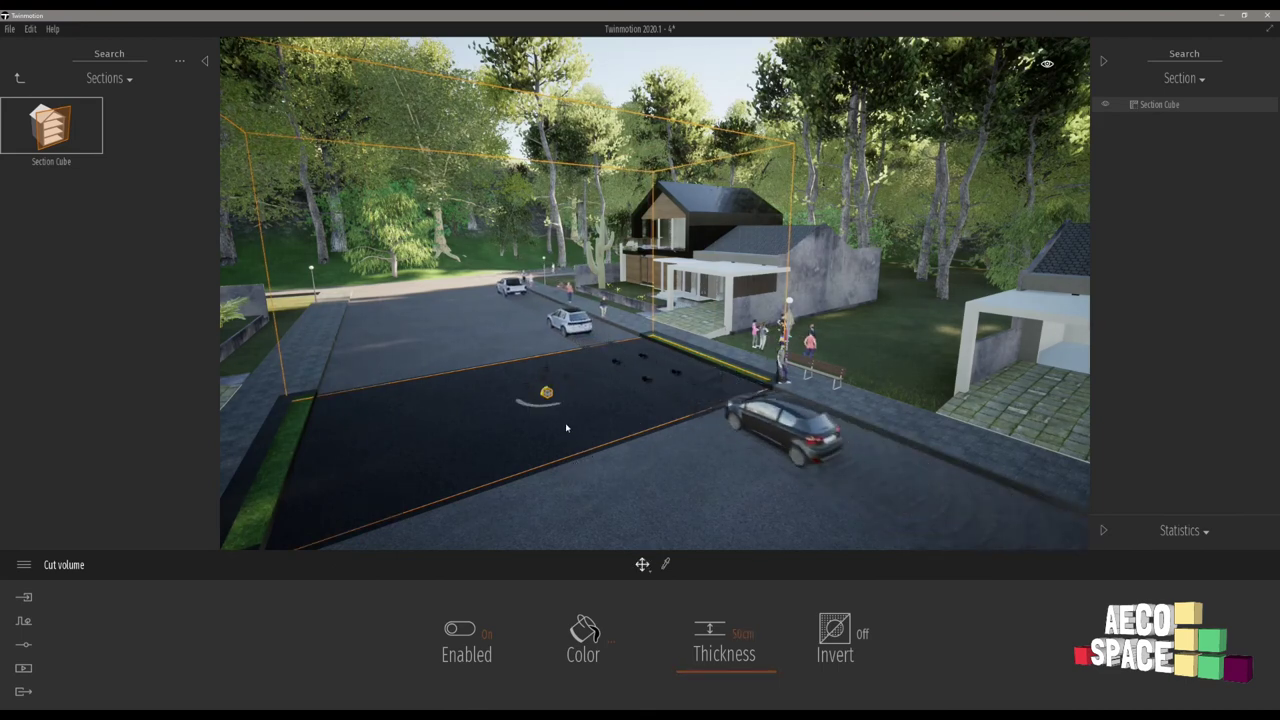
drag(543, 403, 737, 318)
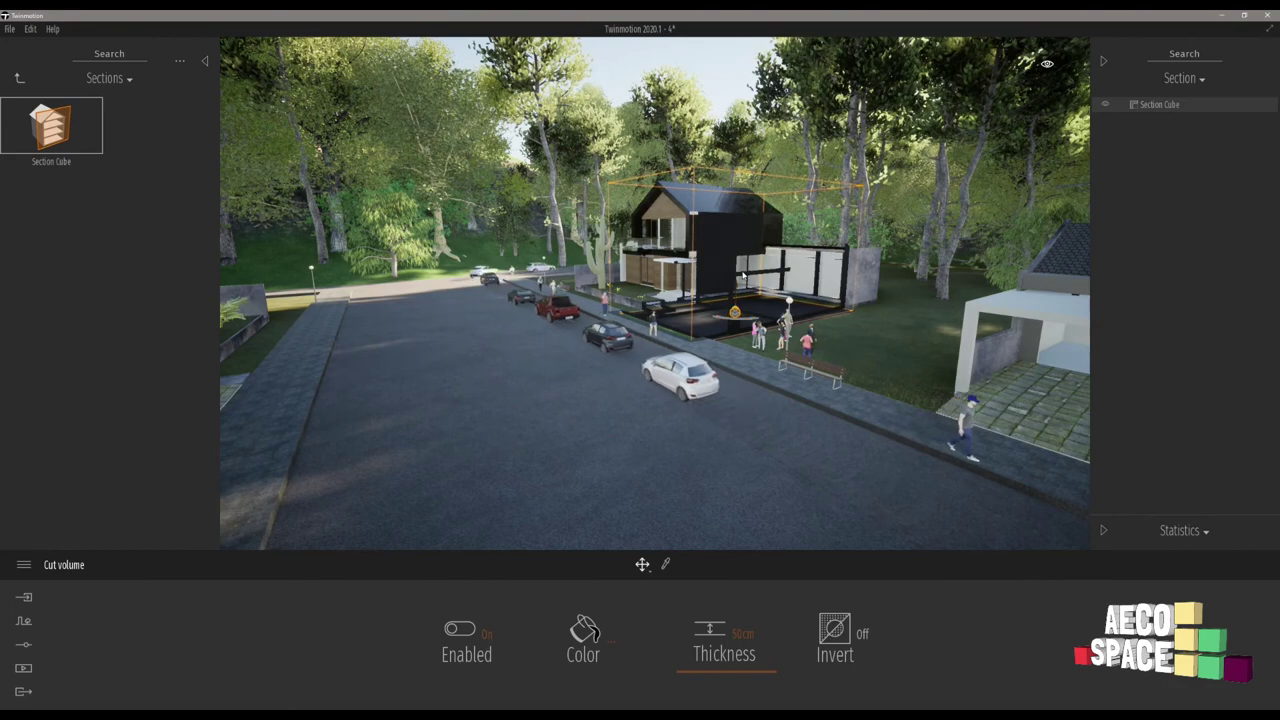
Step: Disable the section cube's cut through the house and enable it again
middle_drag(769, 223, 763, 255)
scroll(720, 310, up, 3)
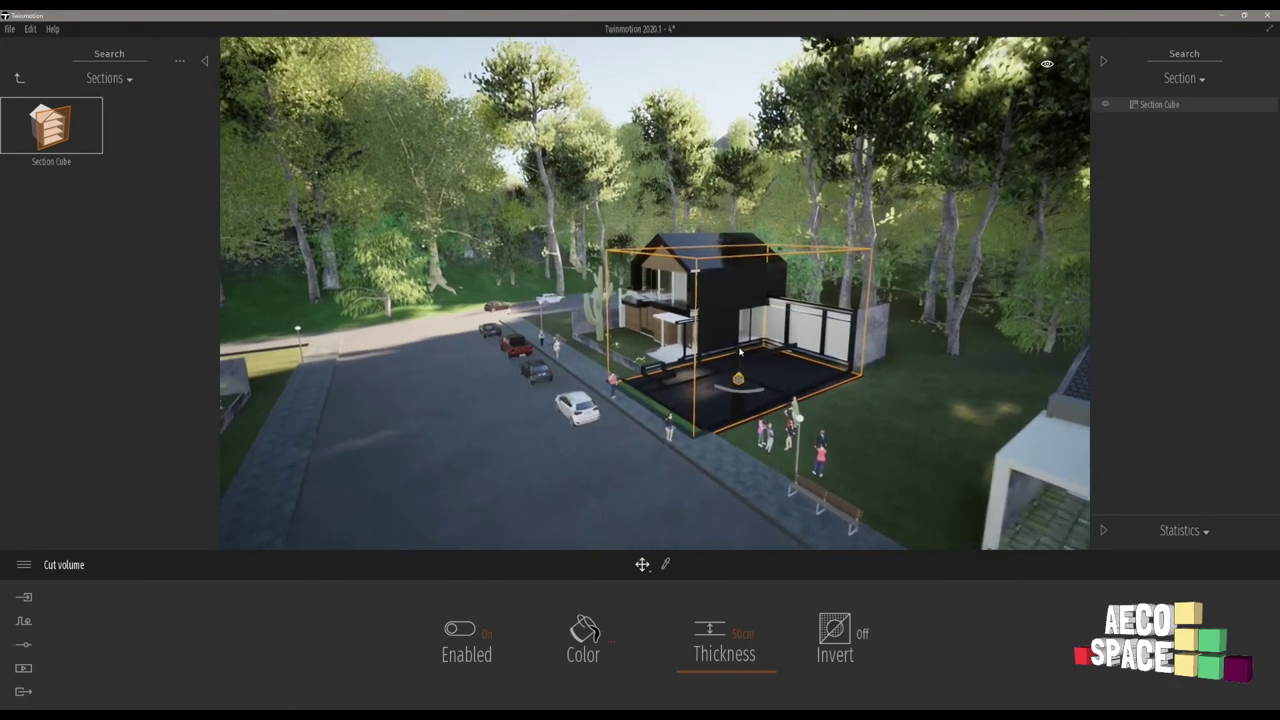
scroll(667, 363, up, 3)
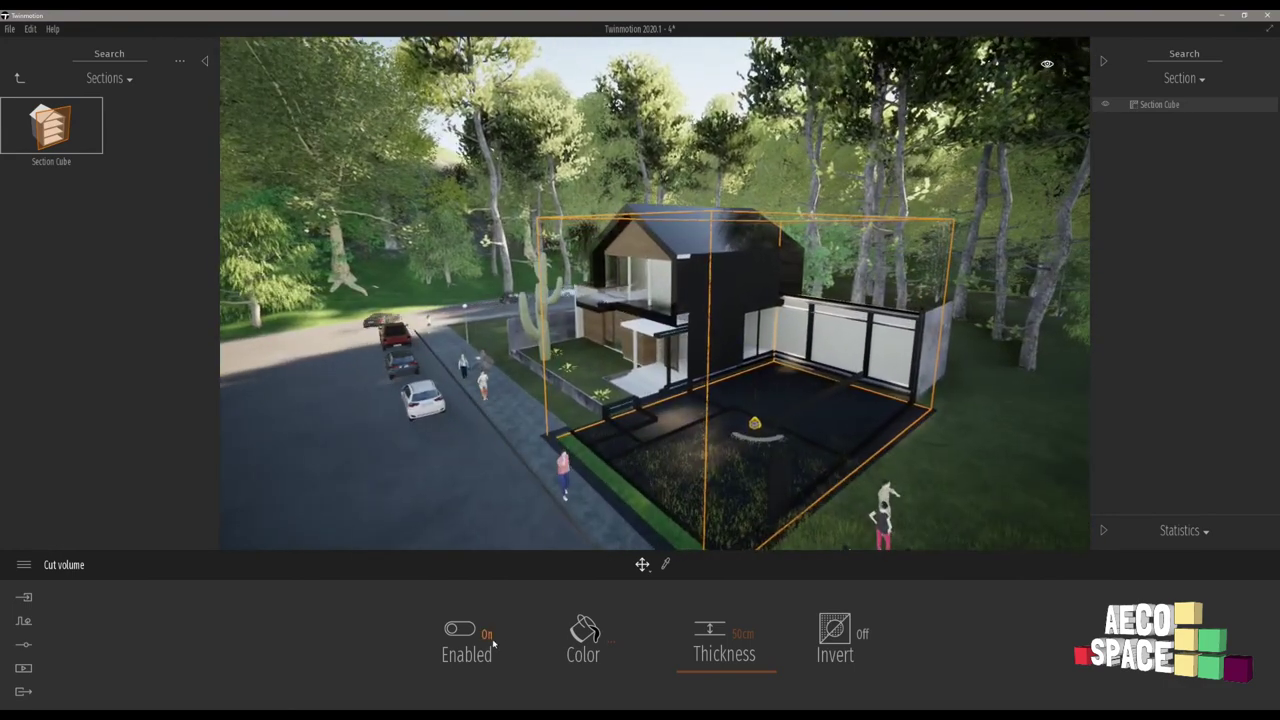
click(460, 630)
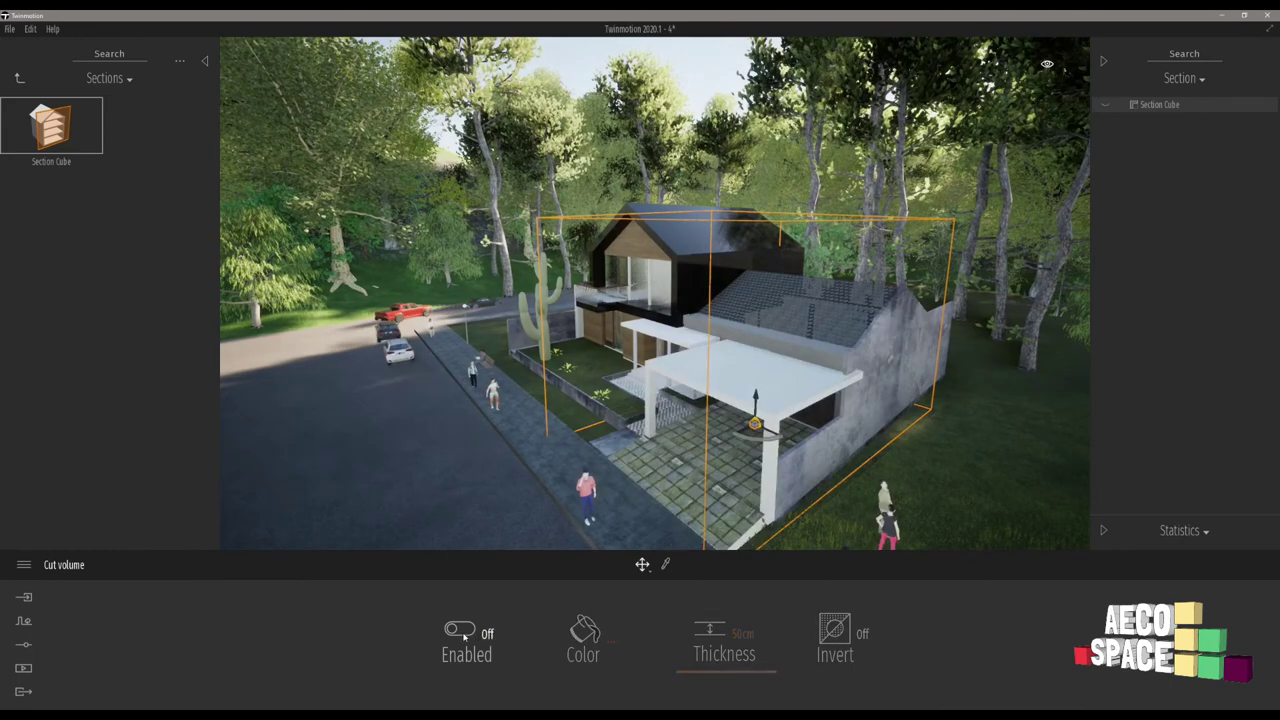
click(456, 630)
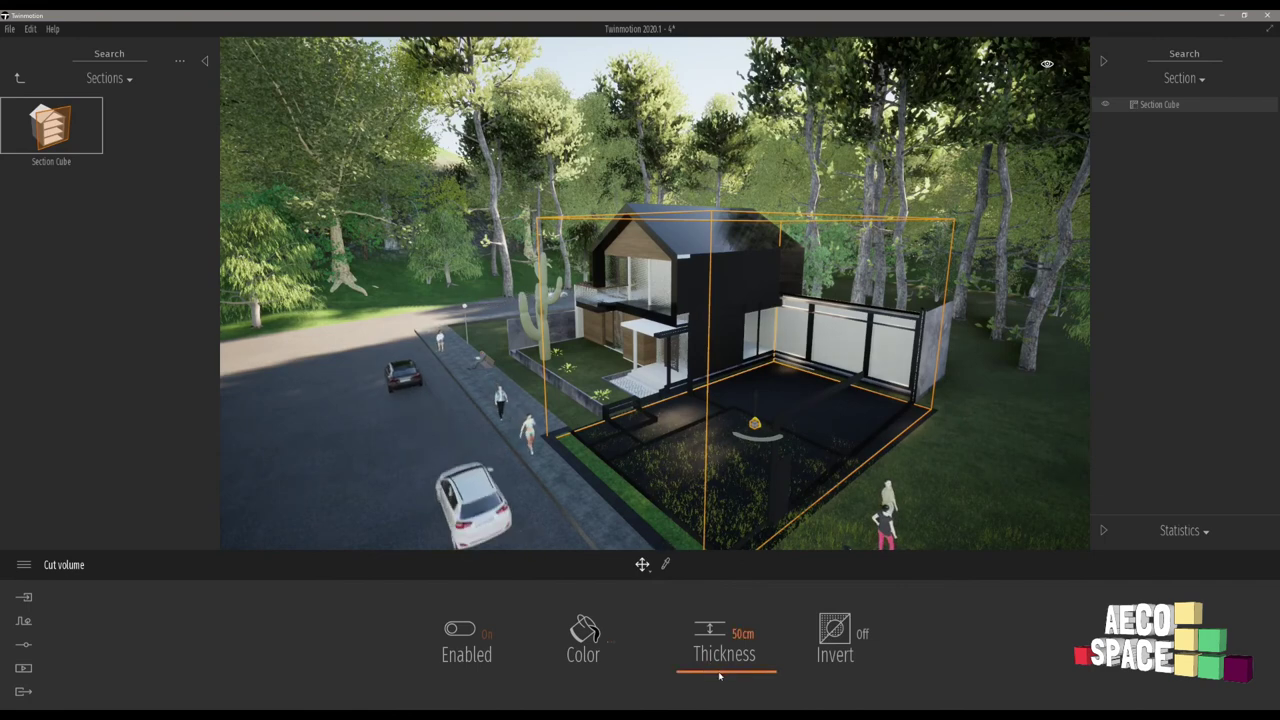
Step: Set the section cube's cut thickness to 14 cm and its cut colour to a crimson pink
drag(719, 676, 716, 693)
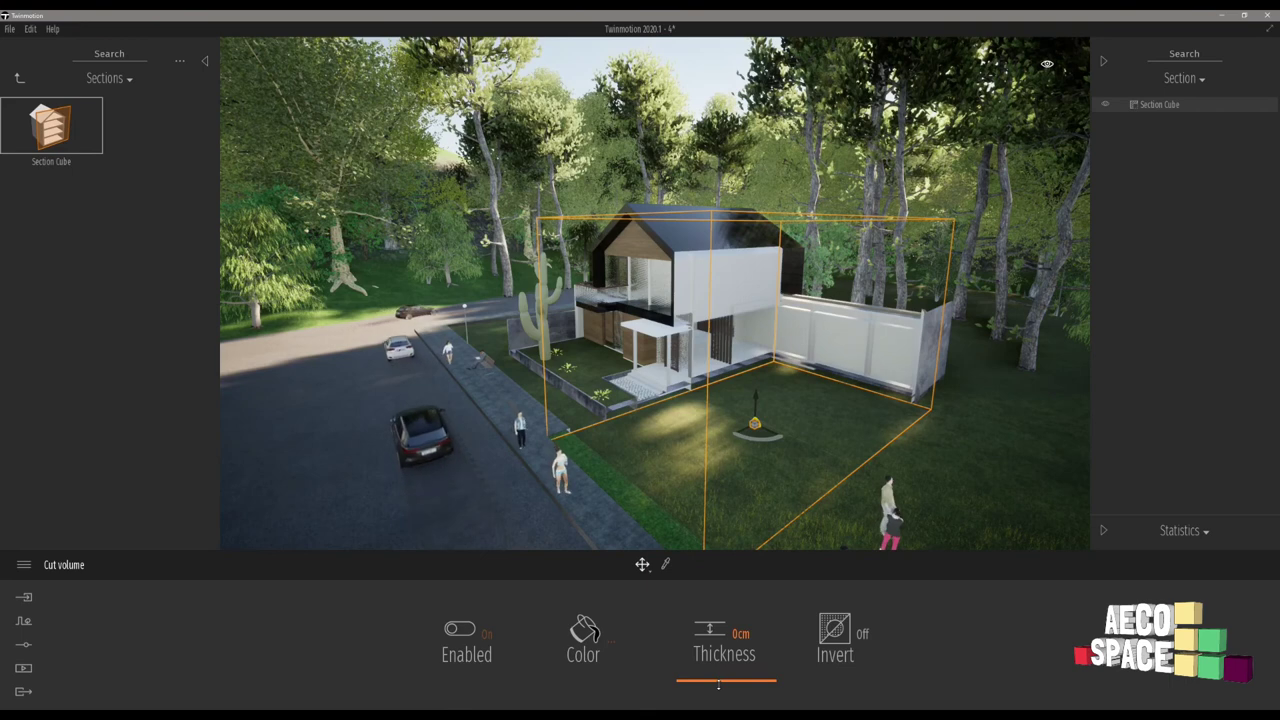
drag(718, 680, 710, 683)
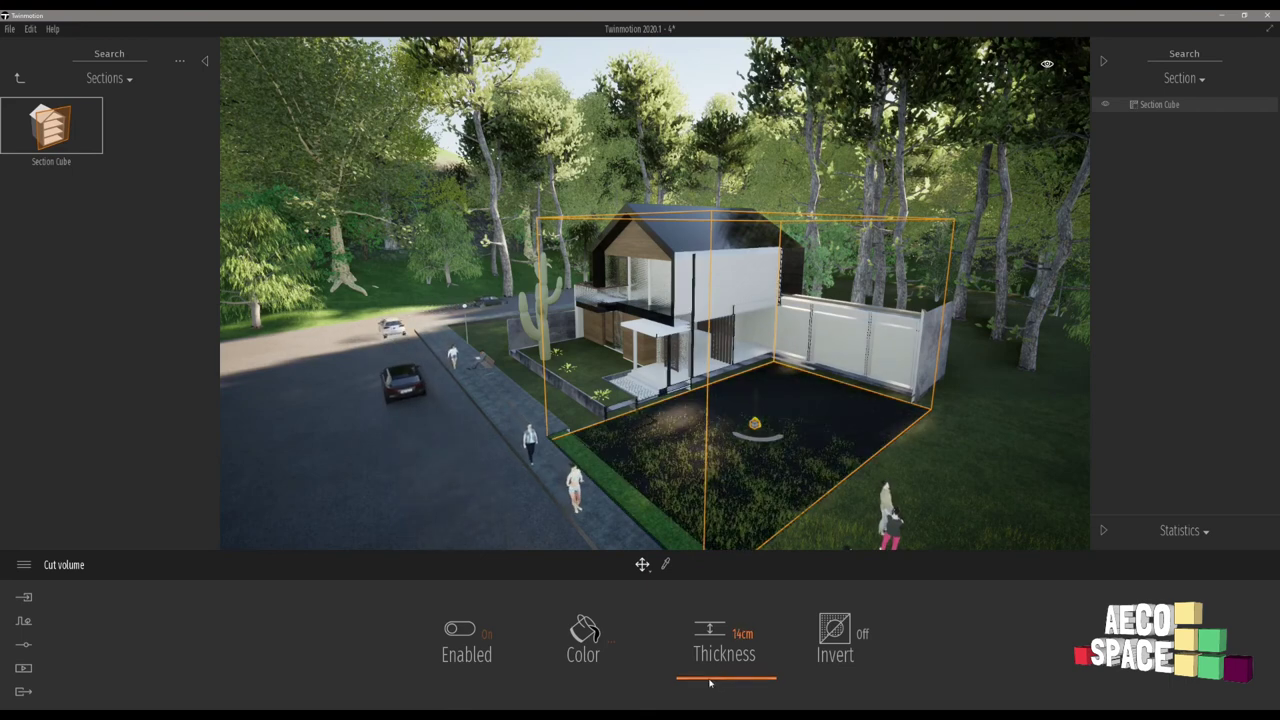
click(590, 640)
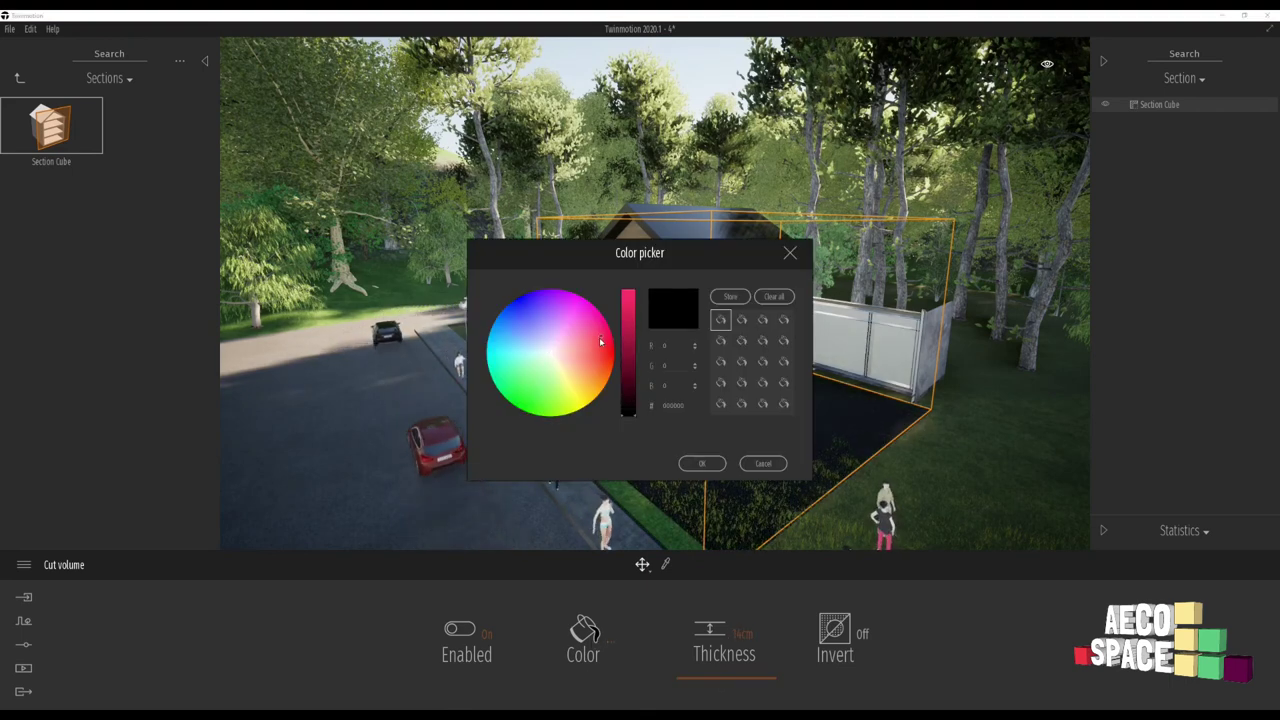
drag(632, 327, 633, 312)
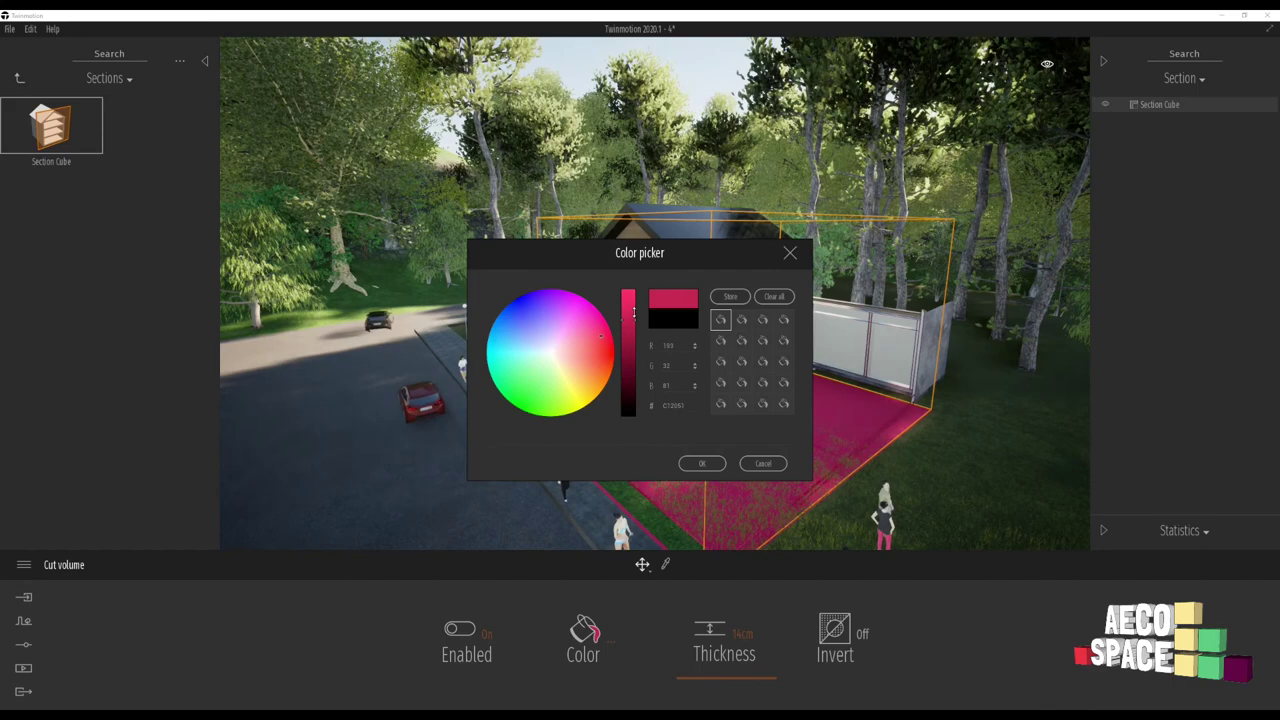
click(702, 463)
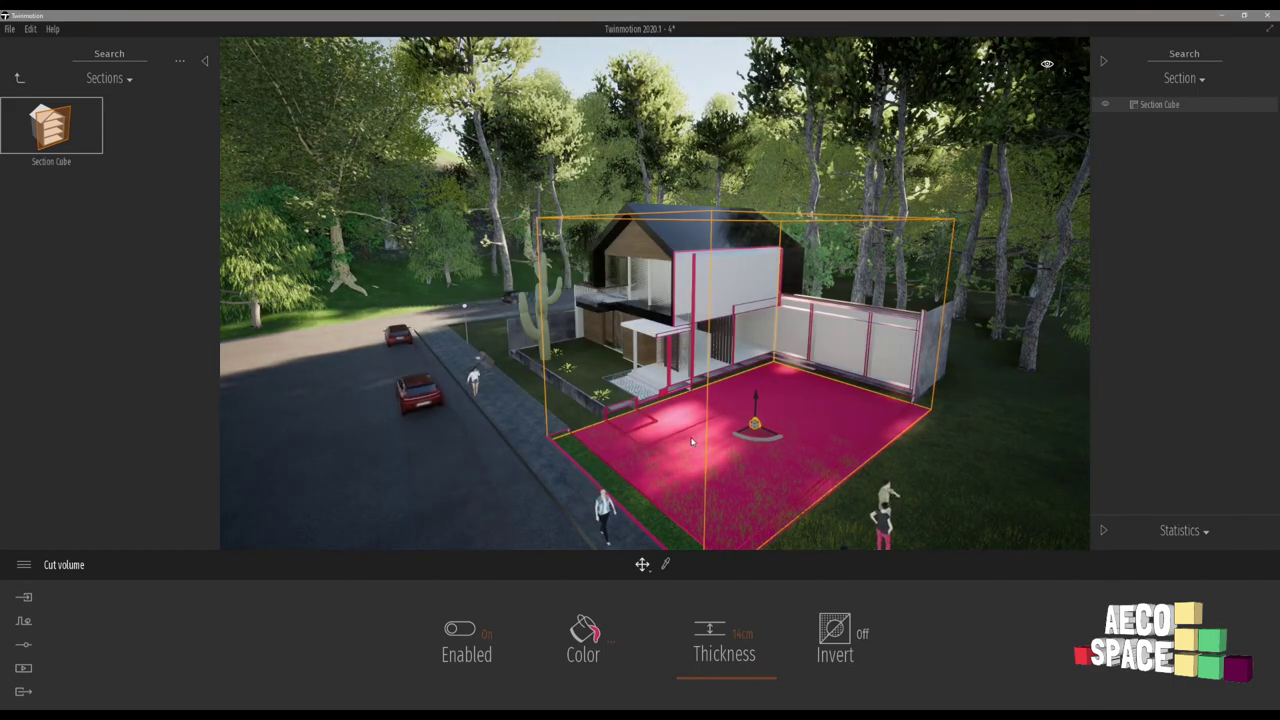
Step: Try the inverted cut while sliding the section cube across the house, leaving the cube over the house with inversion off
key(s)
right_drag(691, 441, 894, 460)
key(a)
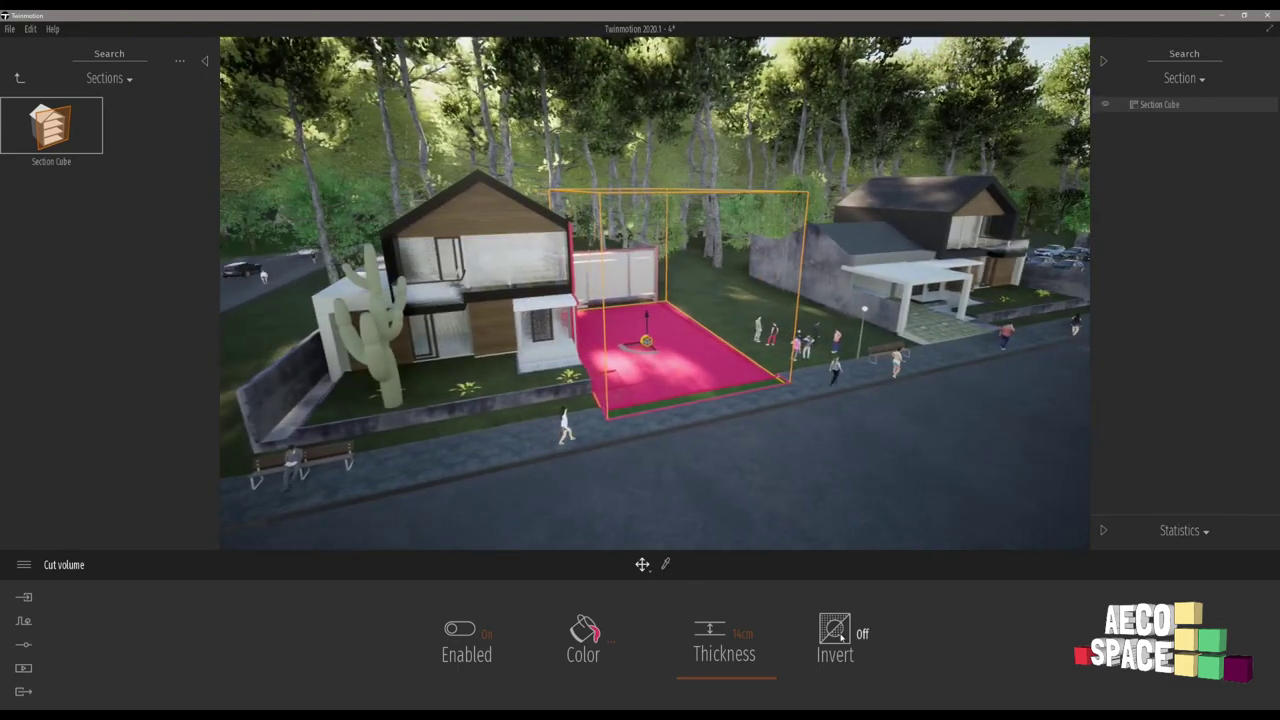
click(838, 630)
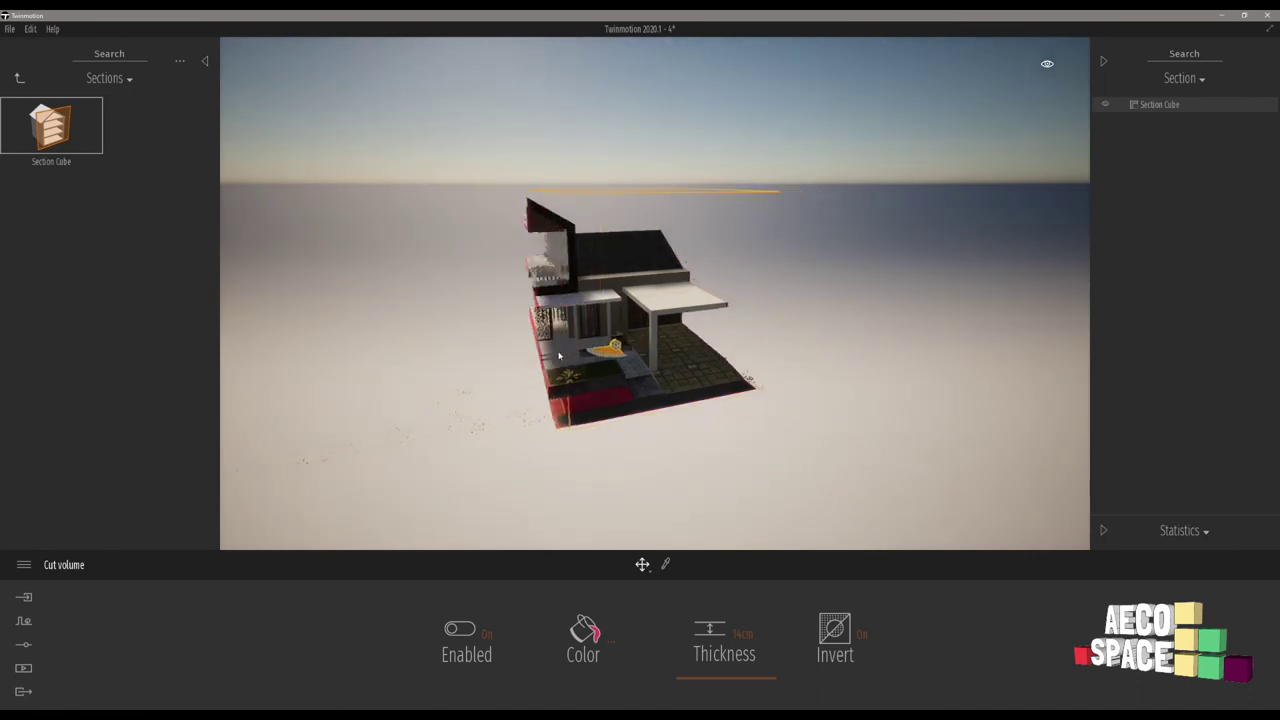
mouse_move(480, 360)
mouse_down()
mouse_move(368, 376)
mouse_move(445, 406)
mouse_move(631, 410)
mouse_move(470, 372)
mouse_up()
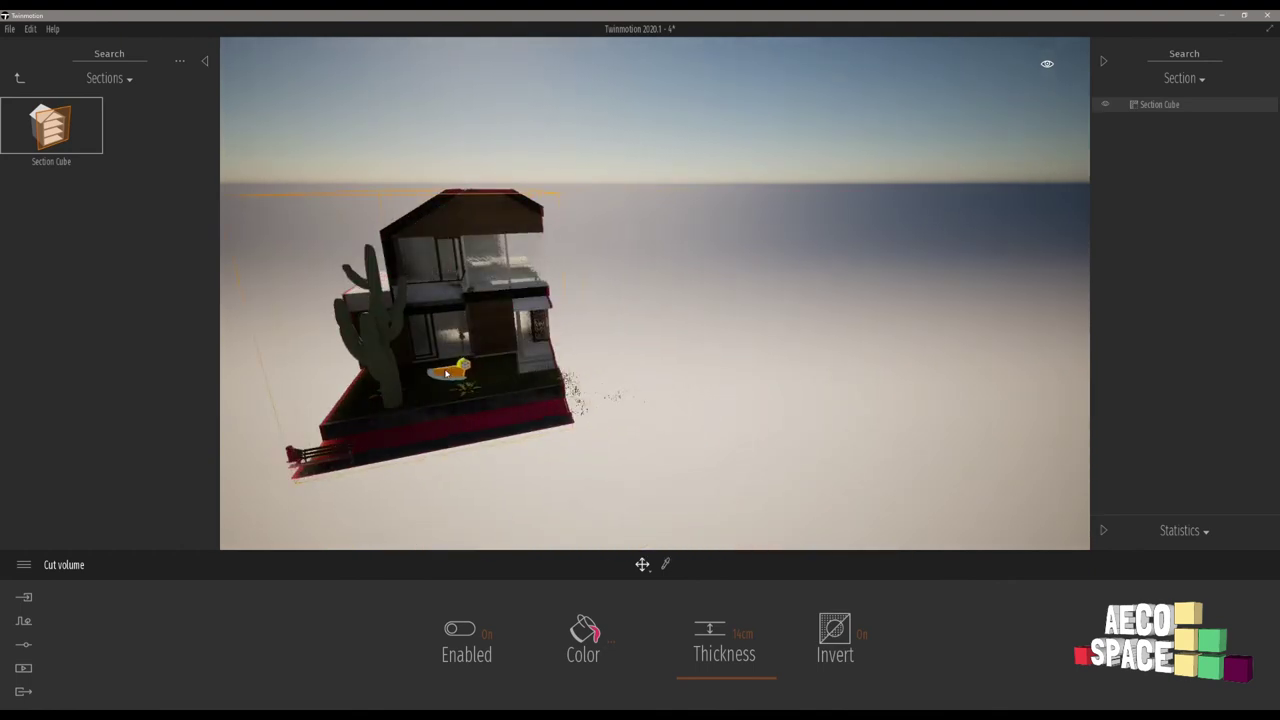
drag(566, 381, 778, 572)
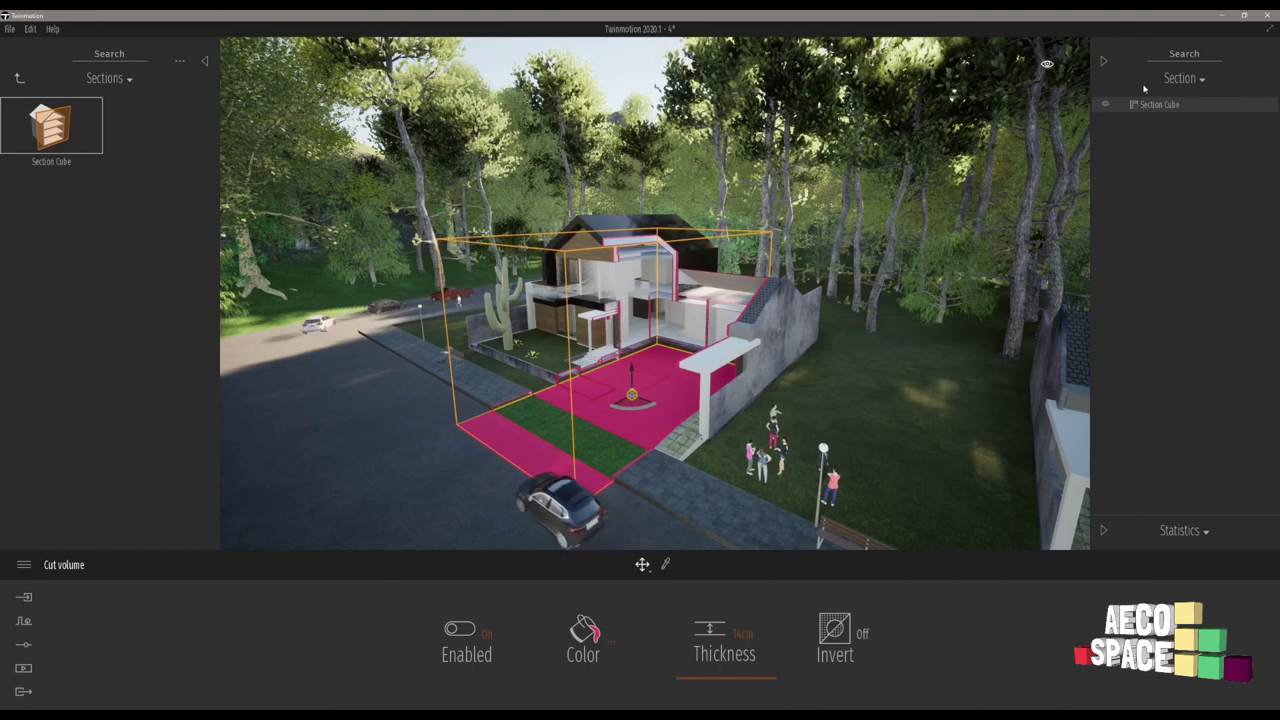
Step: Hide the Section Cube in the scene and look at the uncut house from street level
click(1105, 104)
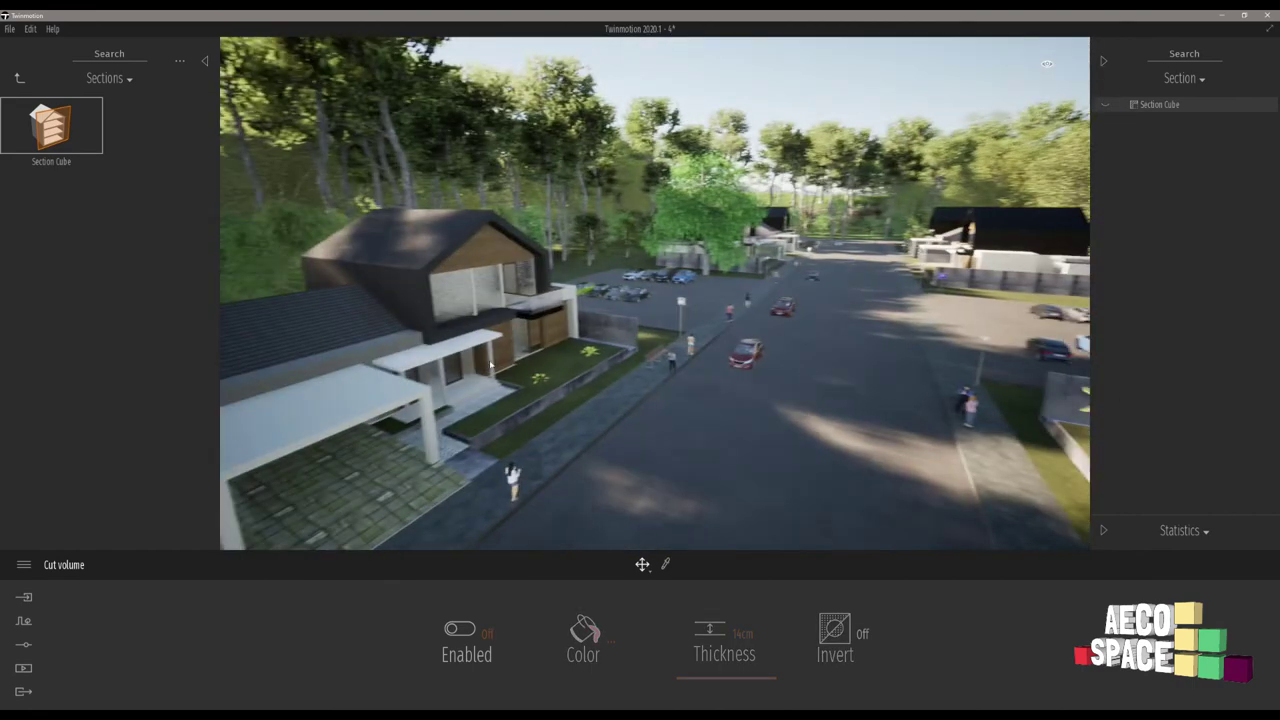
right_drag(490, 365, 490, 365)
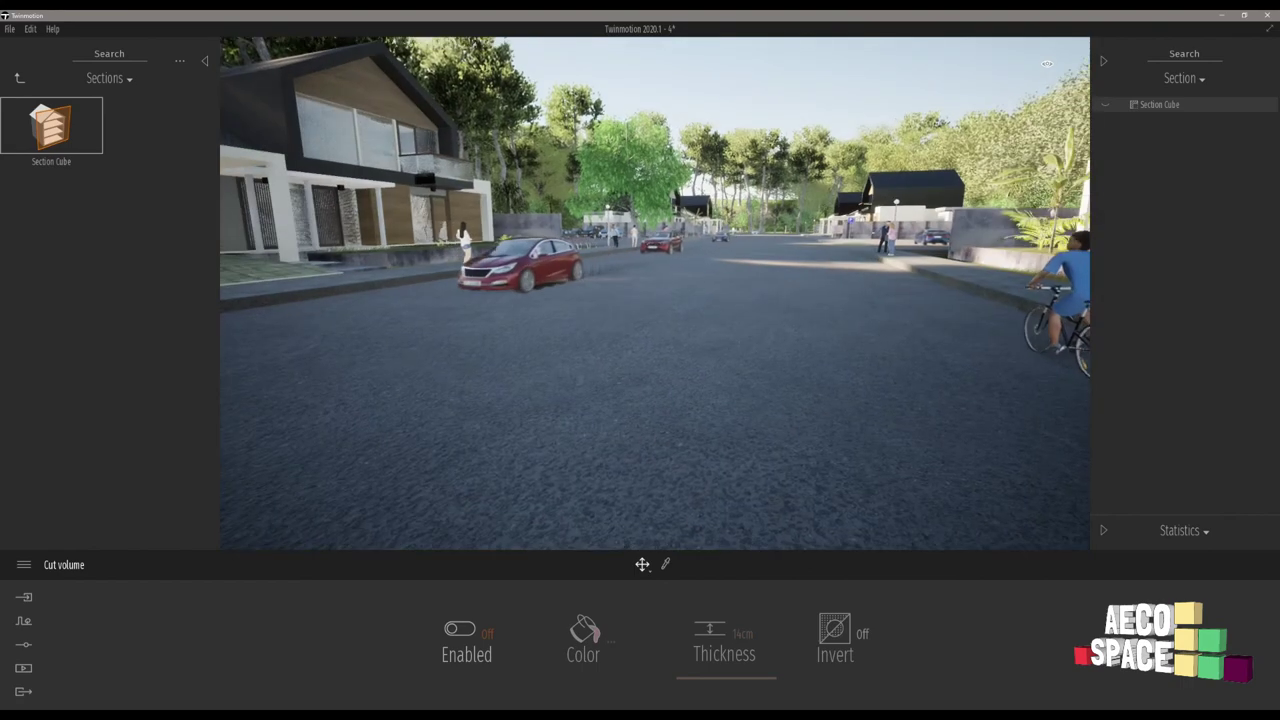
right_drag(543, 231, 543, 231)
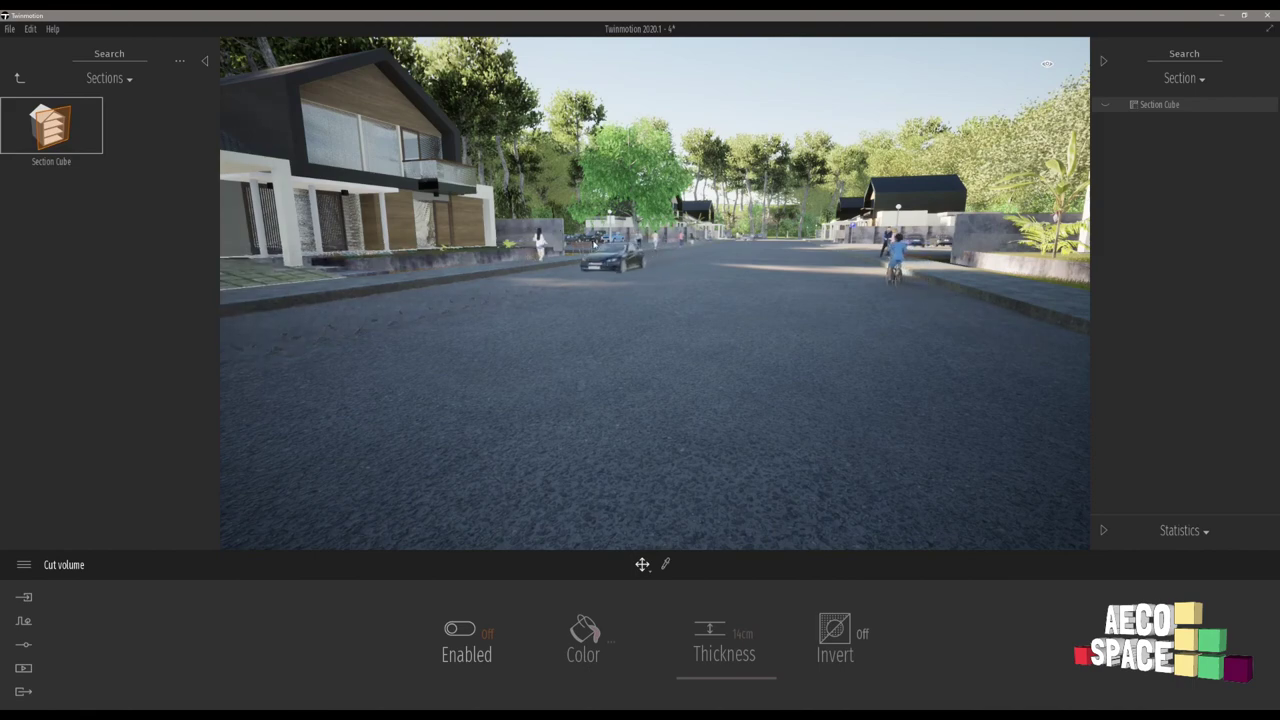
key(s)
right_drag(571, 311, 400, 286)
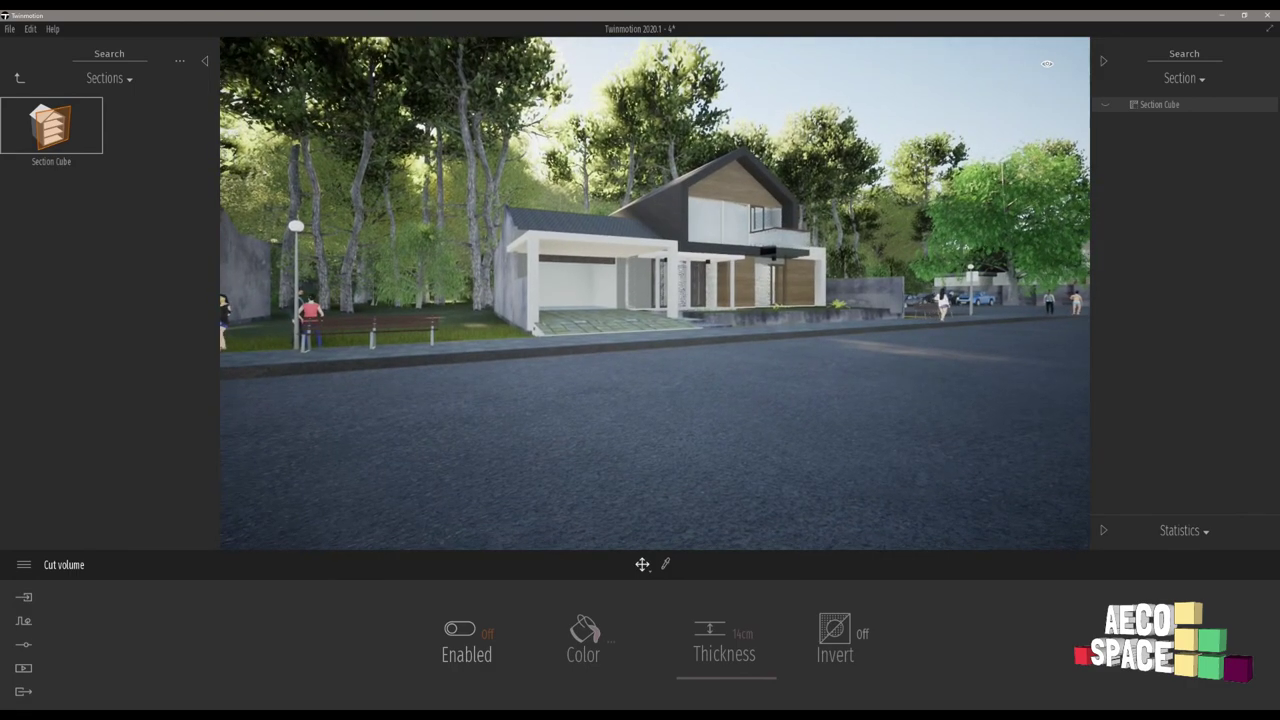